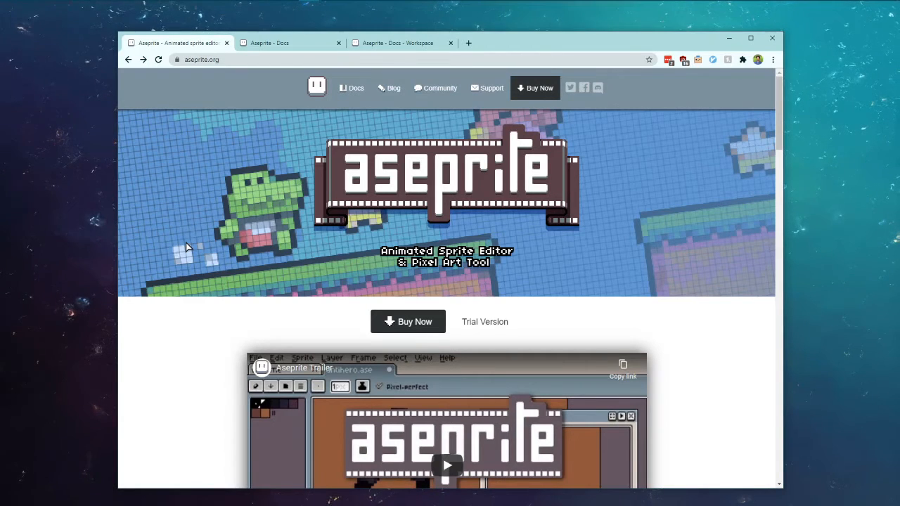
# Step: Read the Aseprite trial download page and its warning that the trial cannot save
pyautogui.scroll(-1, 186, 246)
pyautogui.scroll(-3, 184, 246)
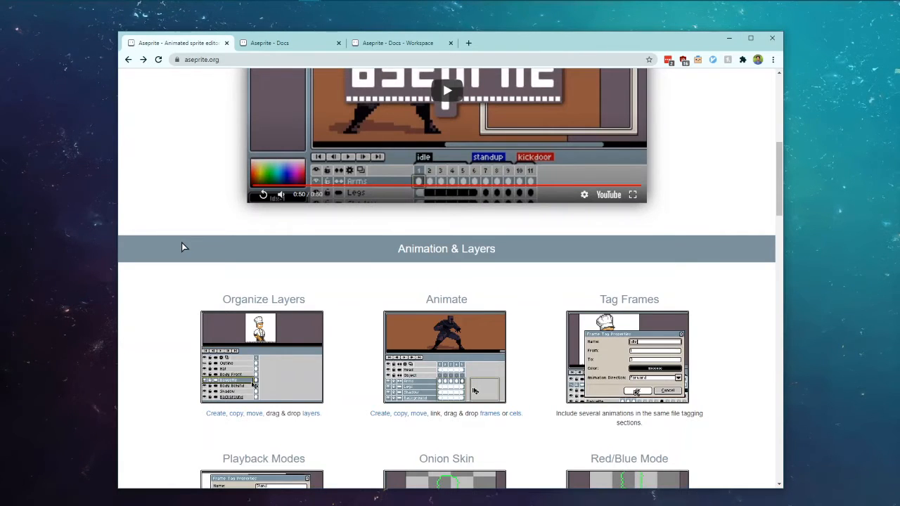
pyautogui.scroll(-2, 181, 247)
pyautogui.scroll(6, 181, 276)
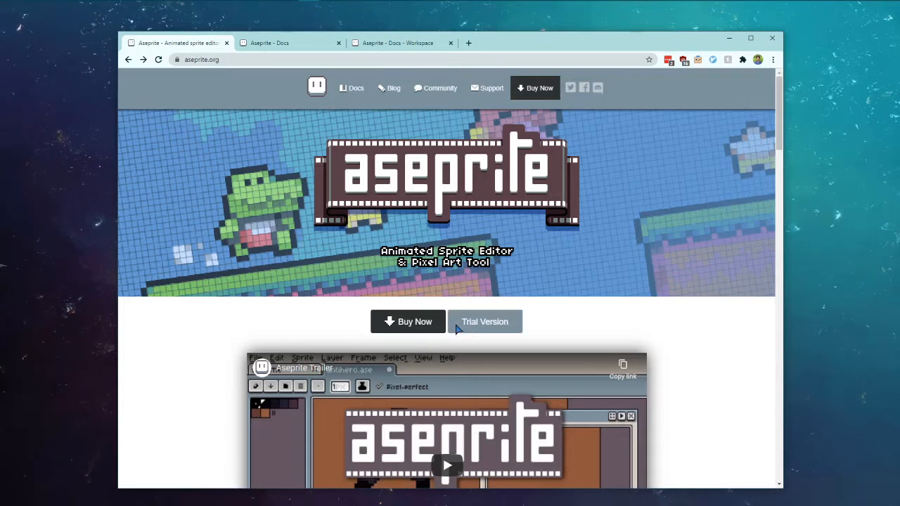
pyautogui.click(478, 329)
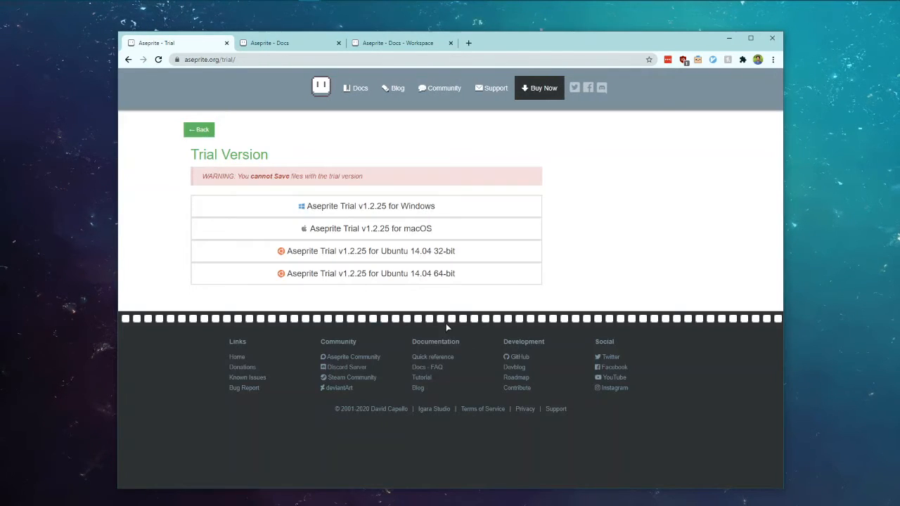
pyautogui.moveTo(248, 175); pyautogui.dragTo(363, 176)
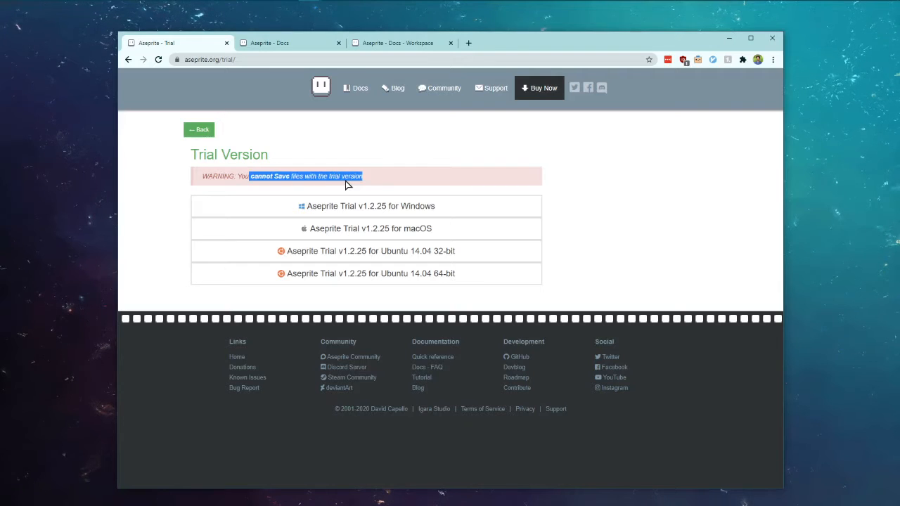
pyautogui.click(330, 176)
pyautogui.moveTo(238, 176); pyautogui.dragTo(341, 174)
pyautogui.click(344, 176)
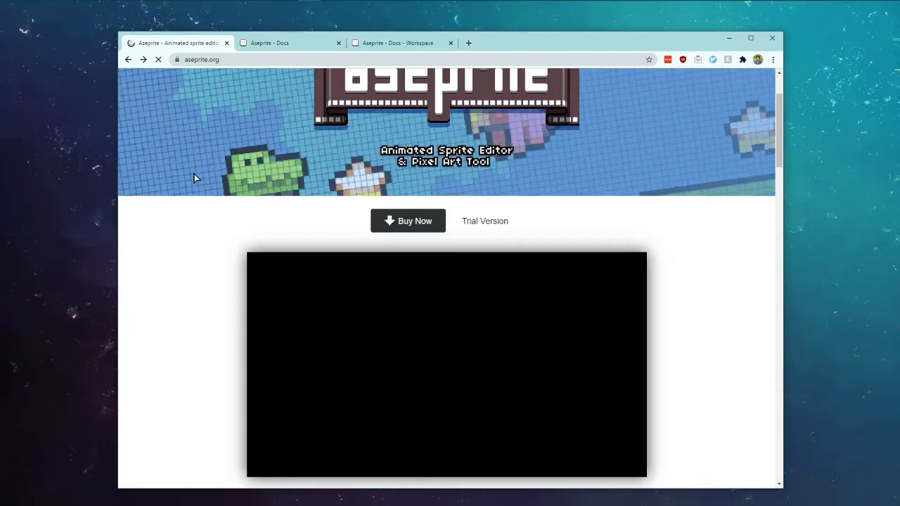
# Step: Revisit the trial version page, then return to the aseprite.org home page
pyautogui.scroll(3, 178, 215)
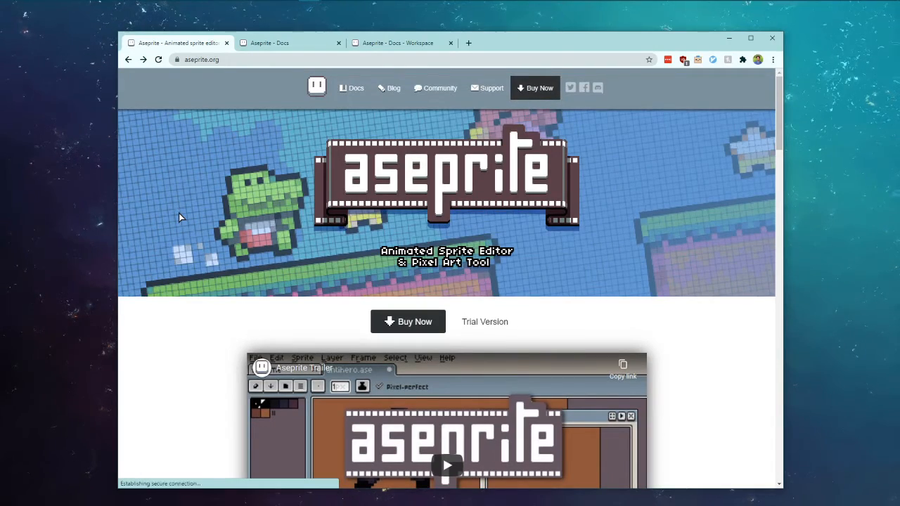
pyautogui.scroll(-15, 178, 213)
pyautogui.scroll(-10, 179, 207)
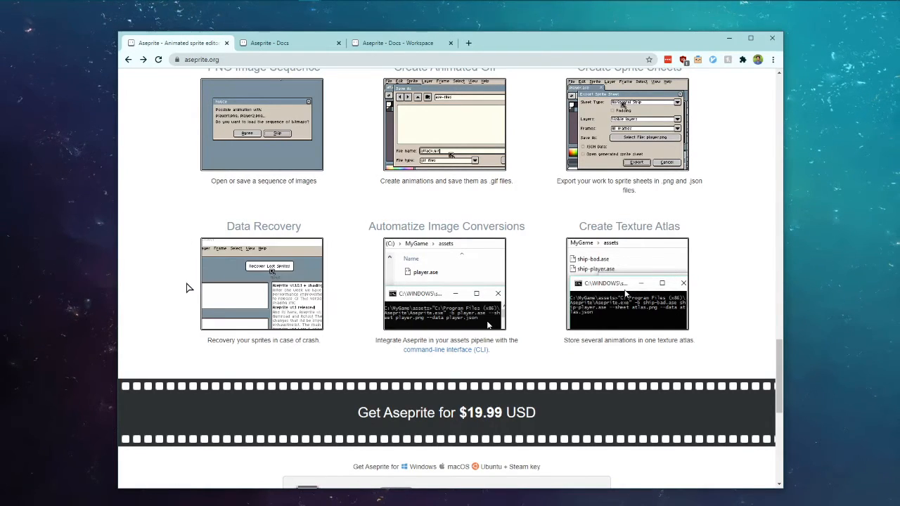
pyautogui.scroll(-3, 295, 337)
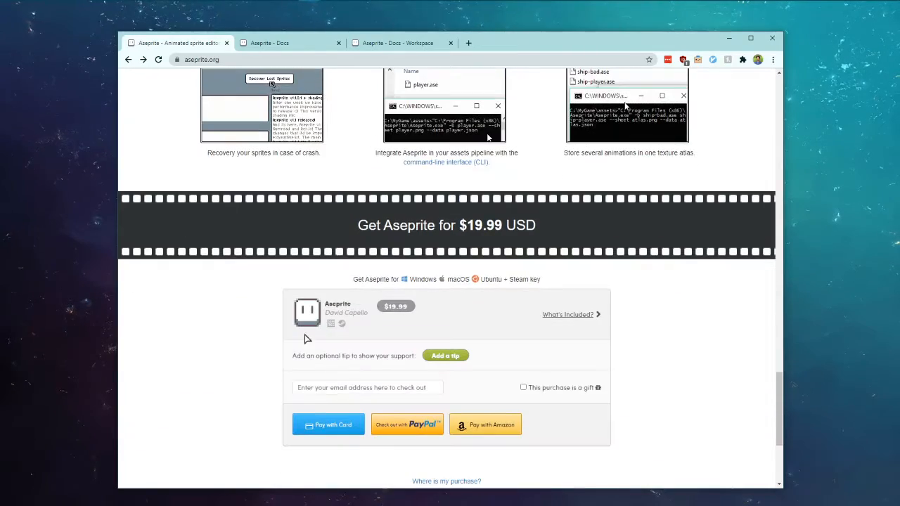
pyautogui.scroll(15, 240, 307)
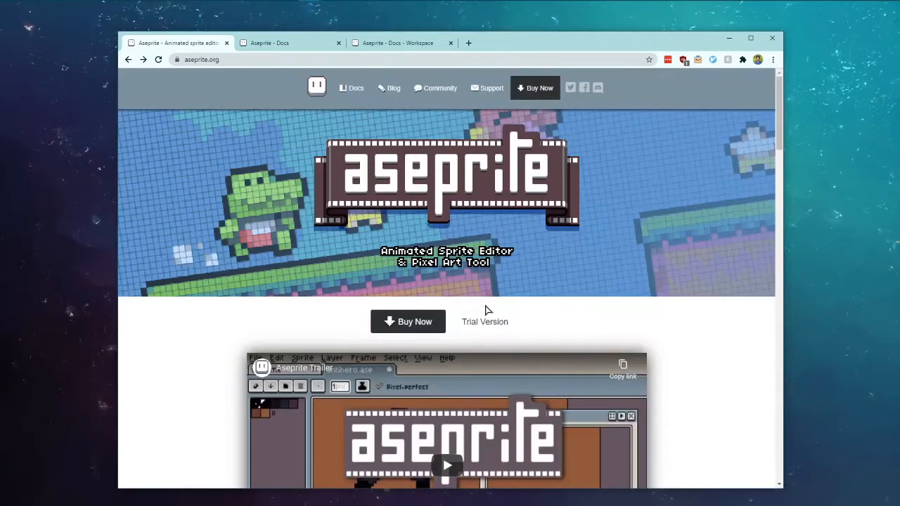
pyautogui.click(487, 322)
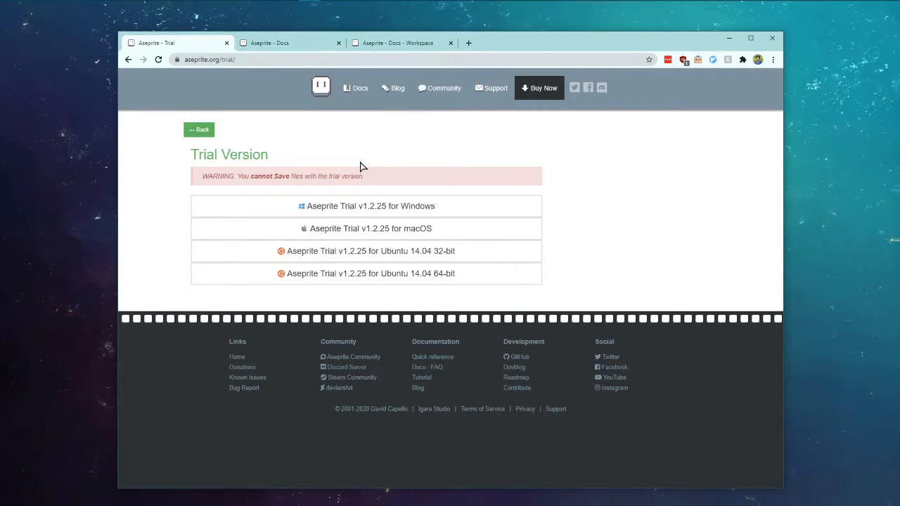
pyautogui.click(199, 129)
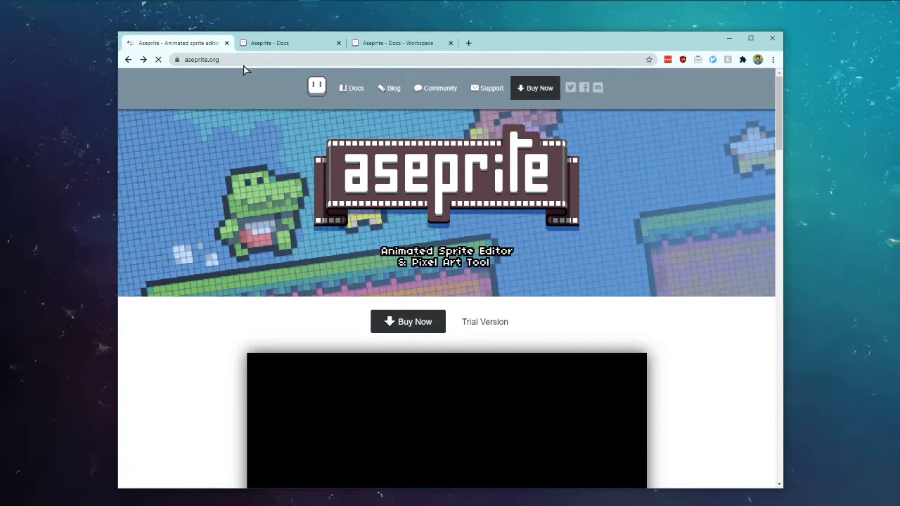
# Step: Bring Aseprite to the front and close the Sprite-0002 document
pyautogui.moveTo(305, 4)
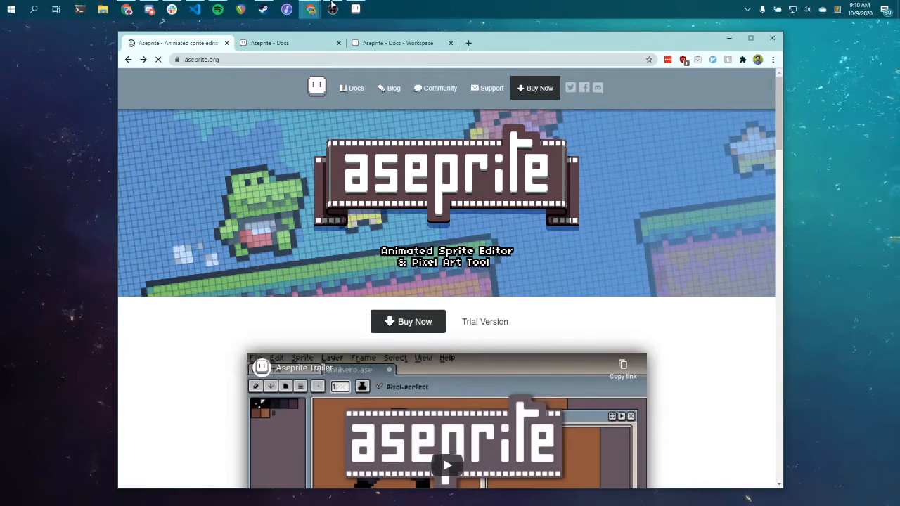
pyautogui.click(356, 9)
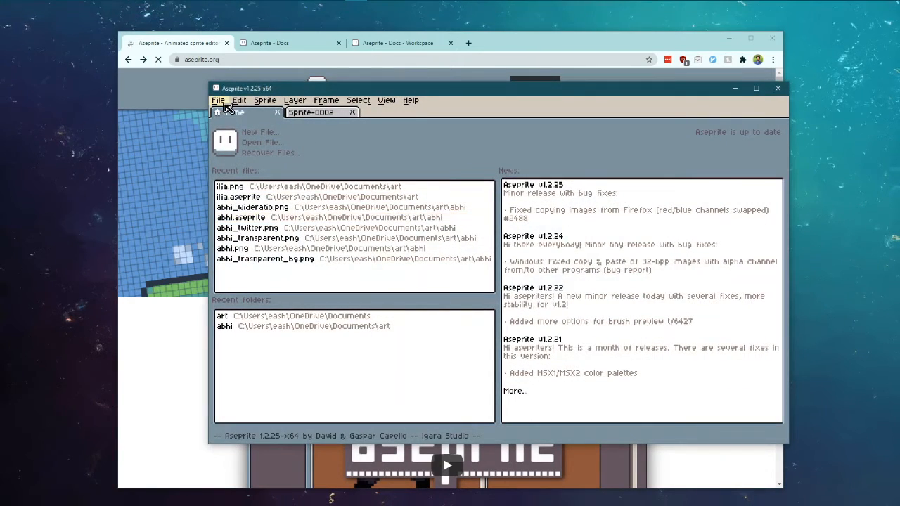
pyautogui.click(303, 114)
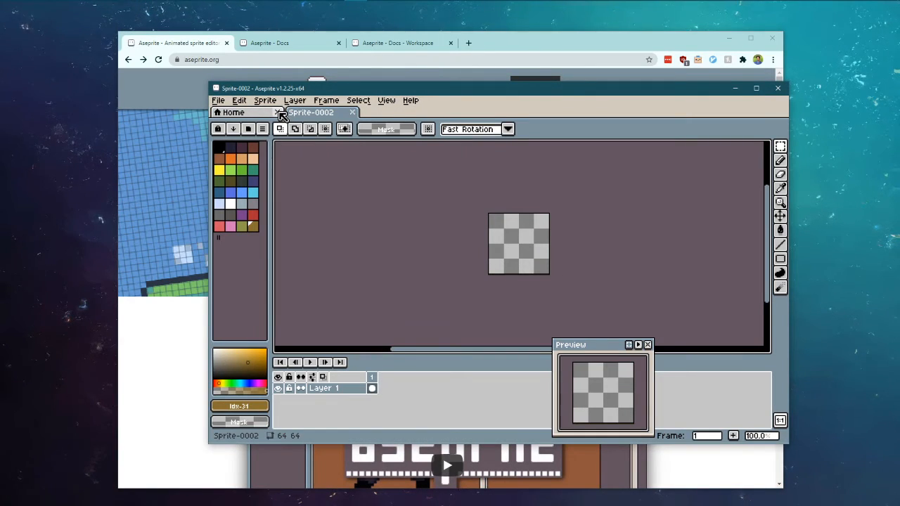
pyautogui.click(352, 113)
# Step: Create a new 64×64 sprite in RGBA colour mode with a transparent background
pyautogui.click(219, 100)
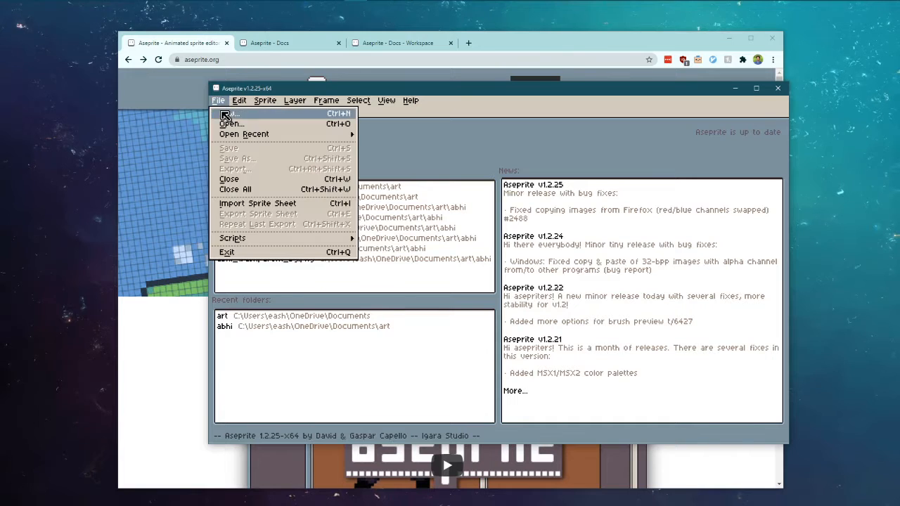
pyautogui.click(225, 115)
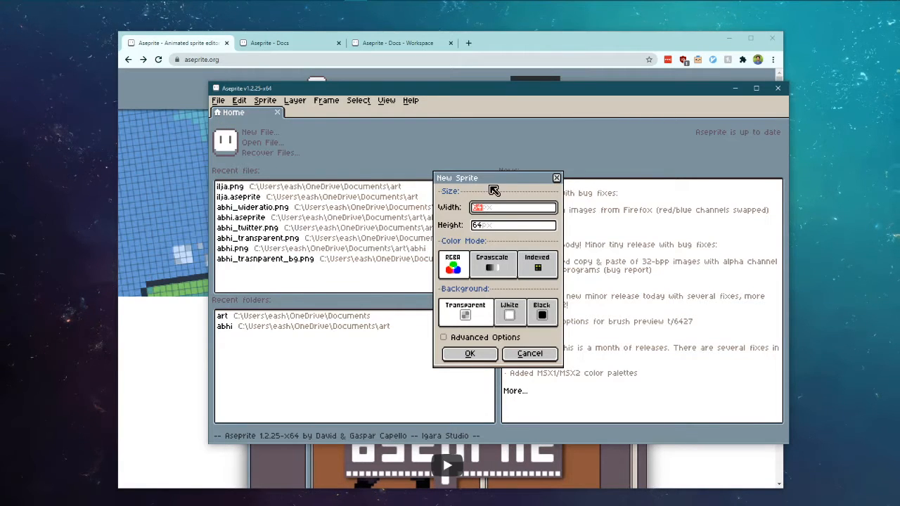
pyautogui.click(489, 226)
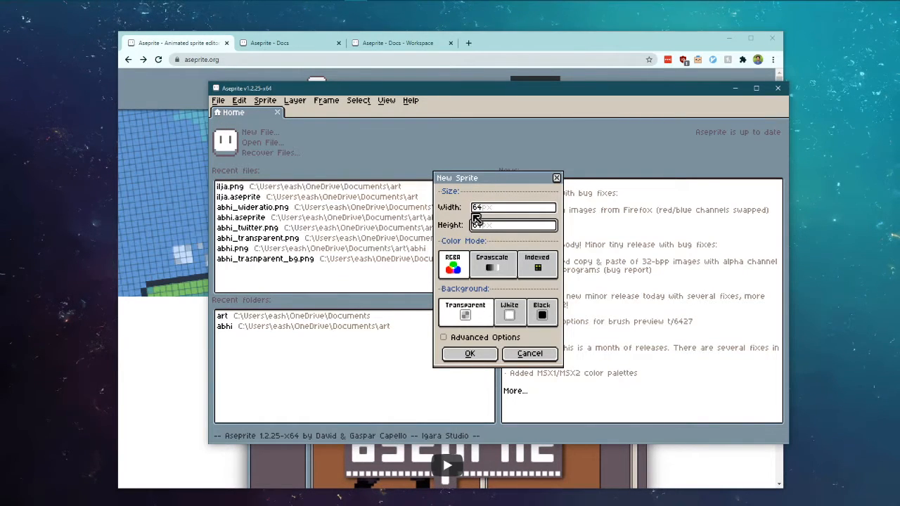
pyautogui.click(454, 262)
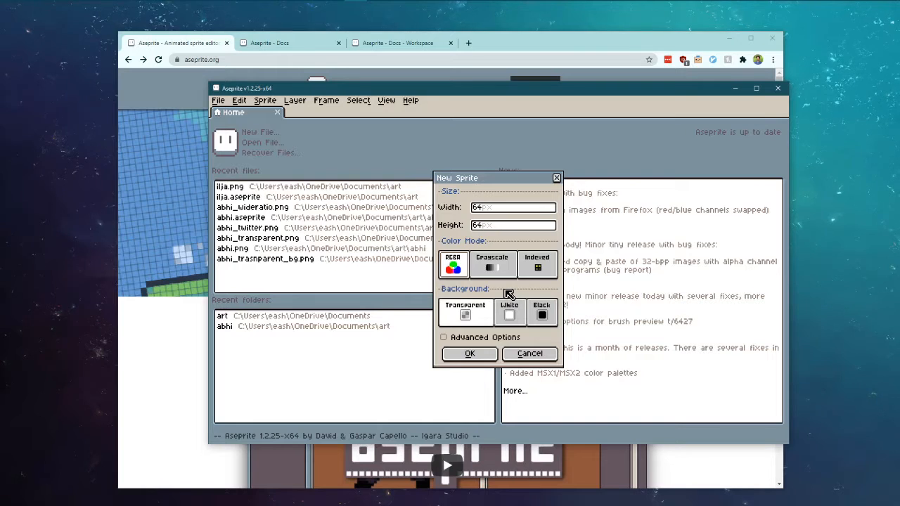
pyautogui.click(540, 270)
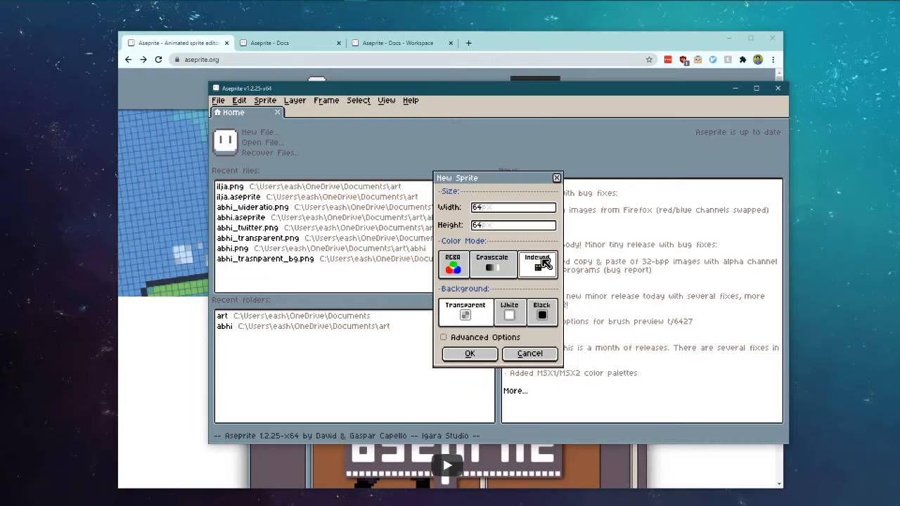
pyautogui.click(454, 265)
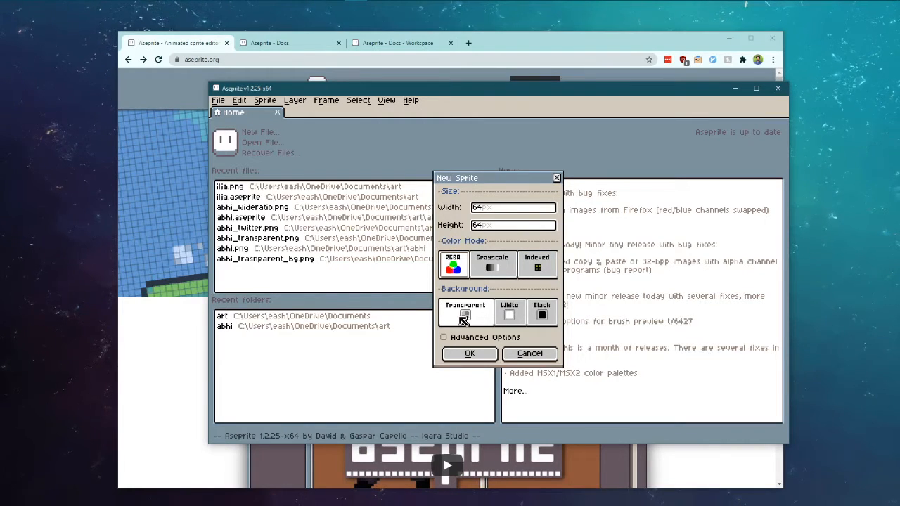
pyautogui.click(482, 357)
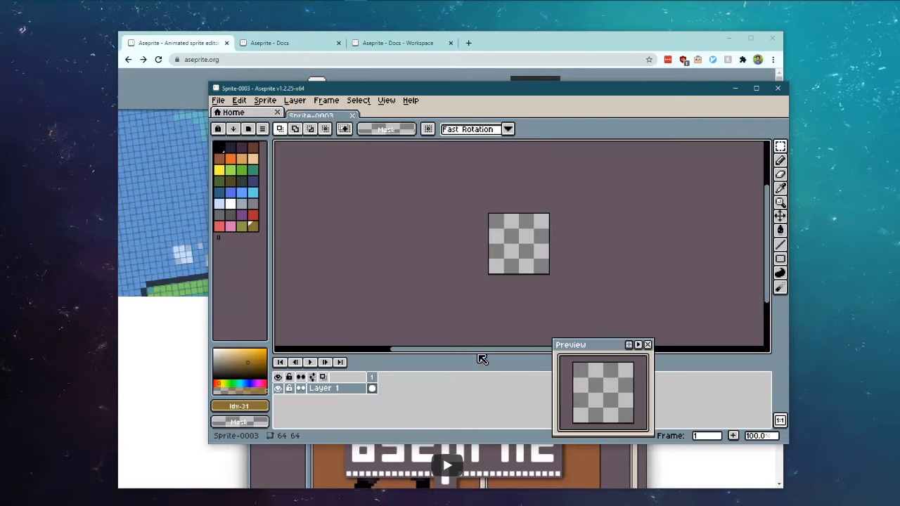
# Step: Maximize the Aseprite window, zoom the canvas to 600%, and move the Preview panel right
pyautogui.scroll(1, 532, 254)
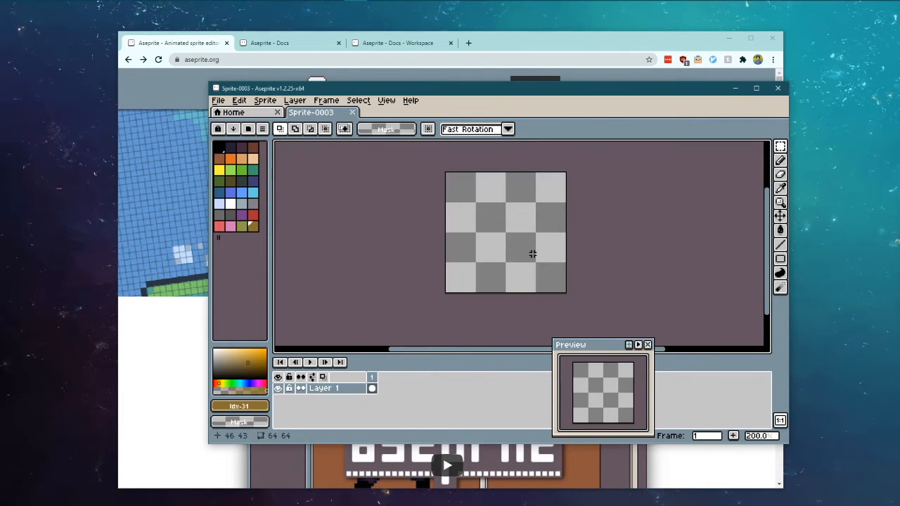
pyautogui.moveTo(519, 91); pyautogui.dragTo(477, 92)
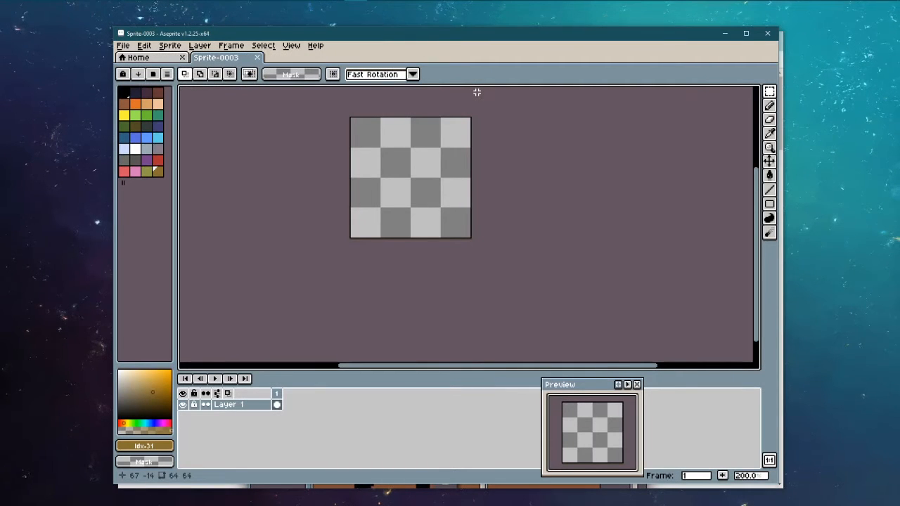
pyautogui.moveTo(424, 139); pyautogui.dragTo(411, 209)
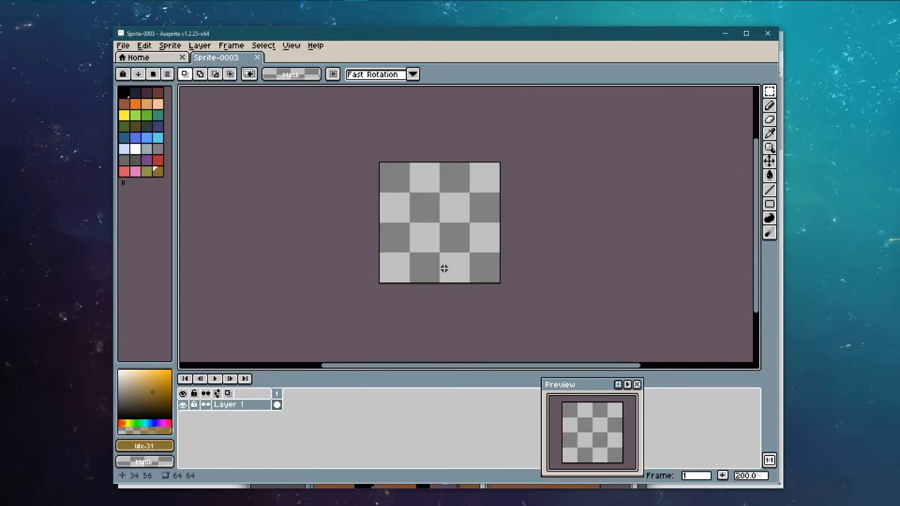
pyautogui.moveTo(586, 386); pyautogui.dragTo(680, 247)
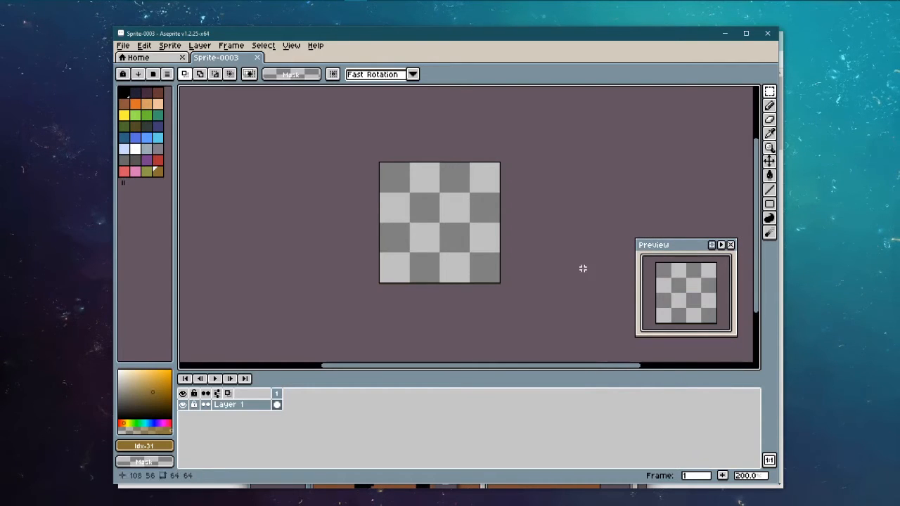
pyautogui.scroll(3, 435, 186)
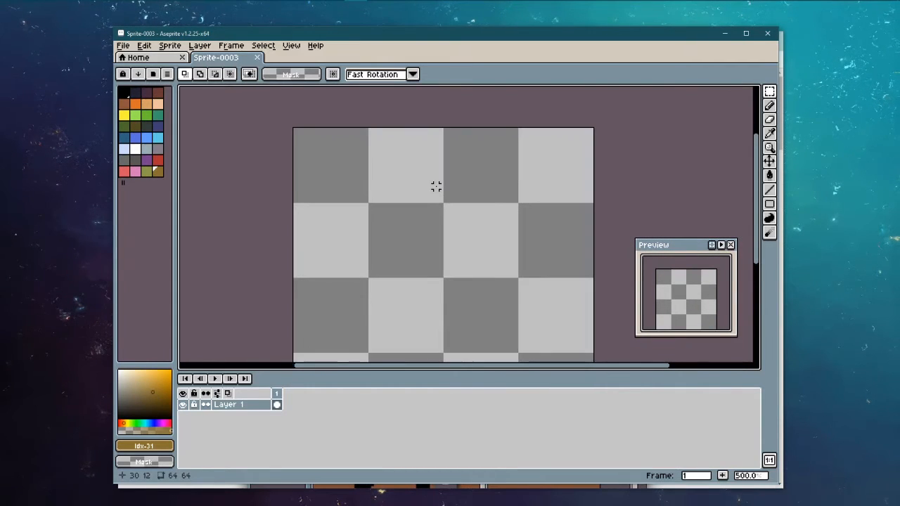
pyautogui.scroll(1, 435, 186)
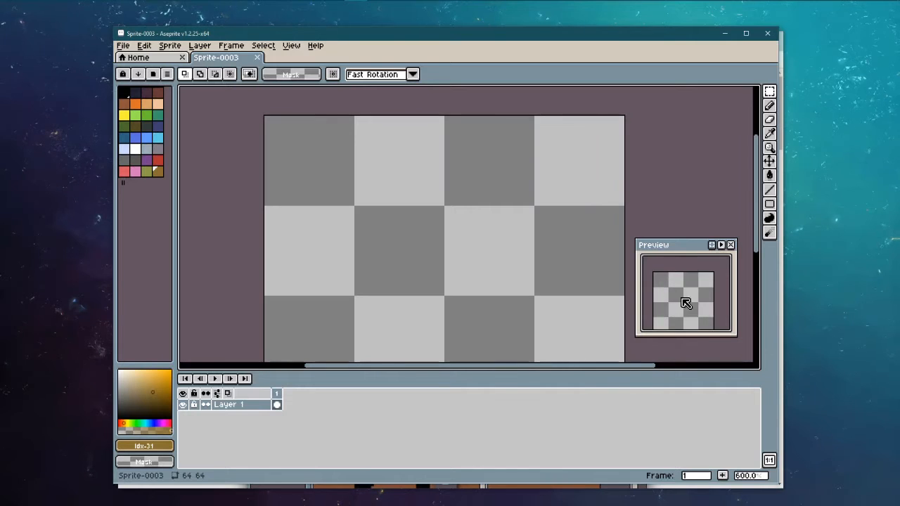
pyautogui.moveTo(686, 302); pyautogui.dragTo(685, 288)
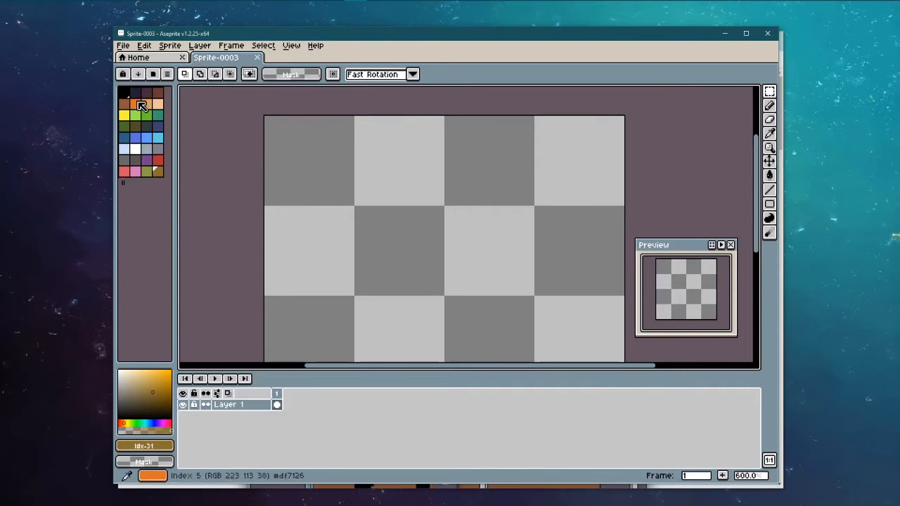
# Step: Draw a black pencil test stroke on the canvas, then undo it
pyautogui.click(769, 105)
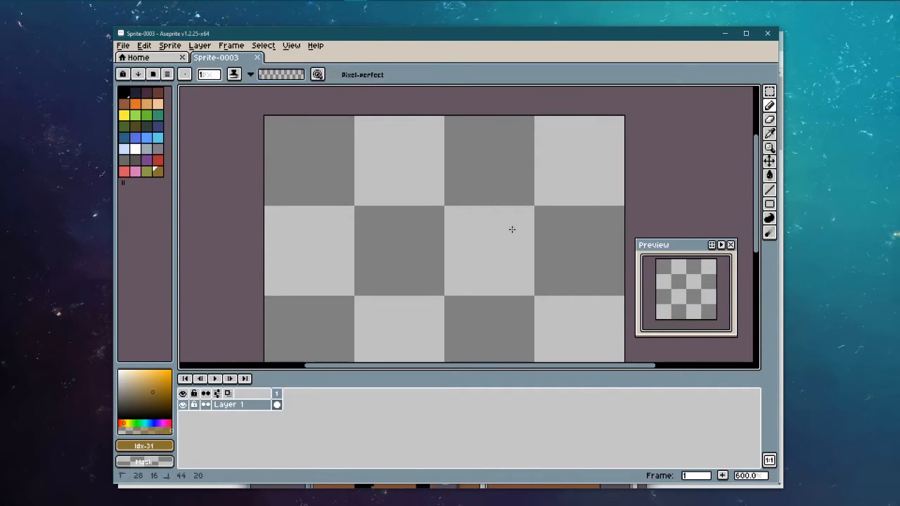
pyautogui.click(124, 92)
pyautogui.moveTo(385, 198)
pyautogui.mouseDown()
pyautogui.moveTo(467, 247)
pyautogui.moveTo(397, 252)
pyautogui.moveTo(510, 332)
pyautogui.moveTo(509, 247)
pyautogui.mouseUp()
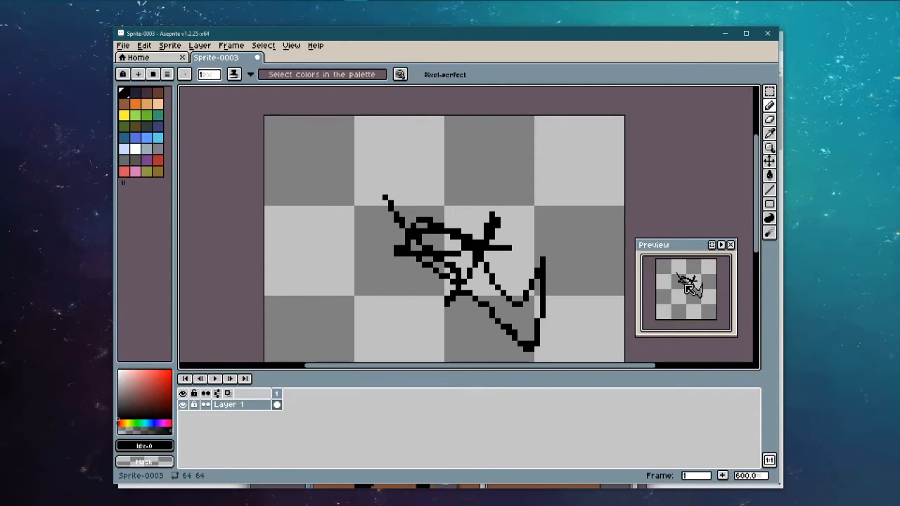
pyautogui.hotkey('ctrl', 'z')
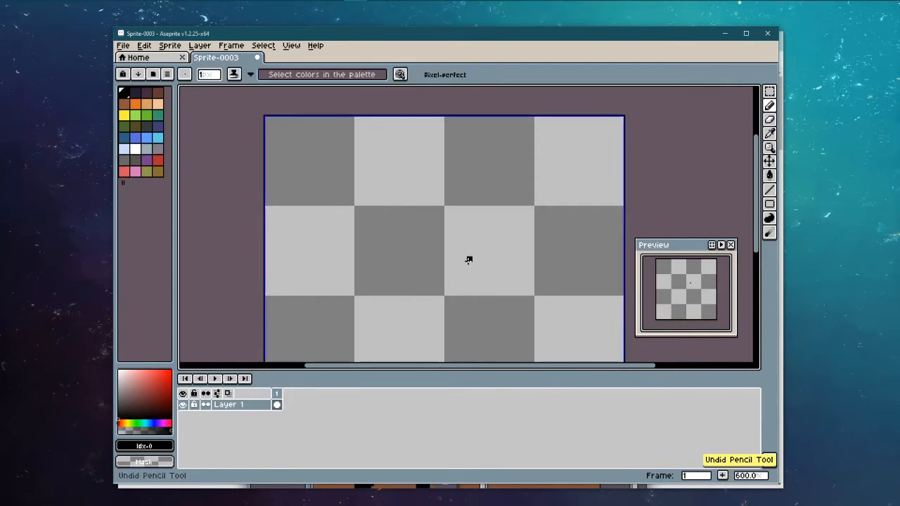
# Step: Close the floating Preview window, glance at the View menu, then switch to Chrome
pyautogui.scroll(-1, 380, 237)
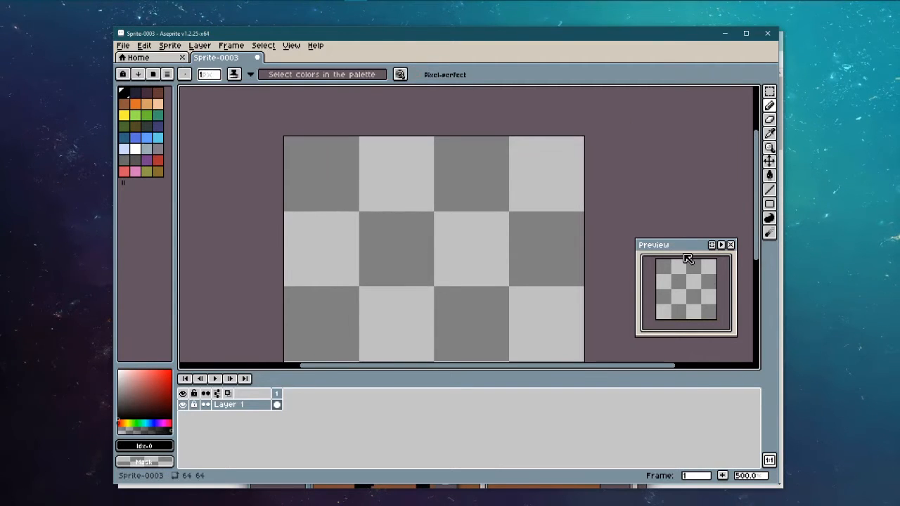
pyautogui.click(730, 244)
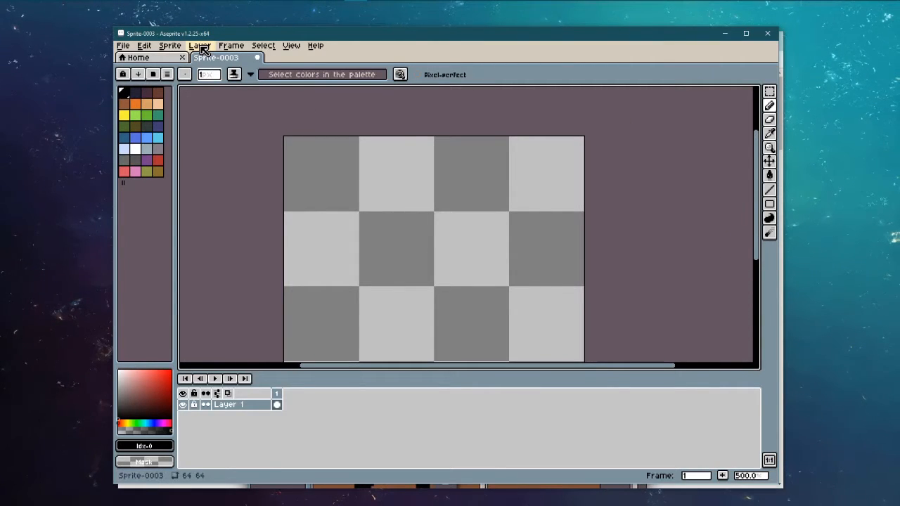
pyautogui.click(288, 47)
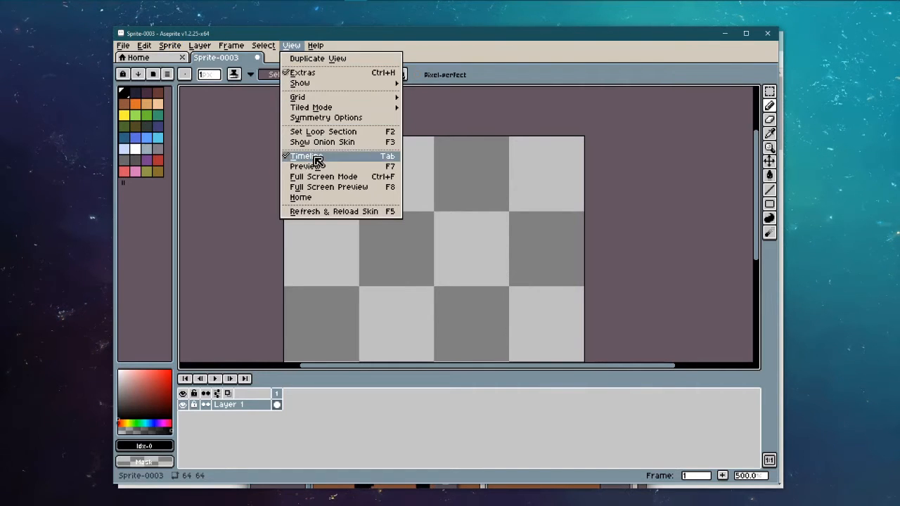
pyautogui.click(294, 47)
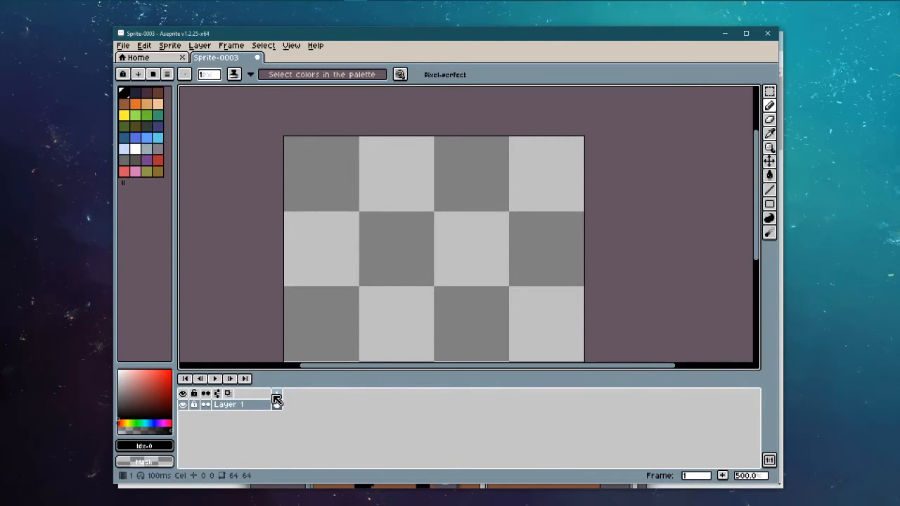
pyautogui.hotkey('alt', 'Tab')
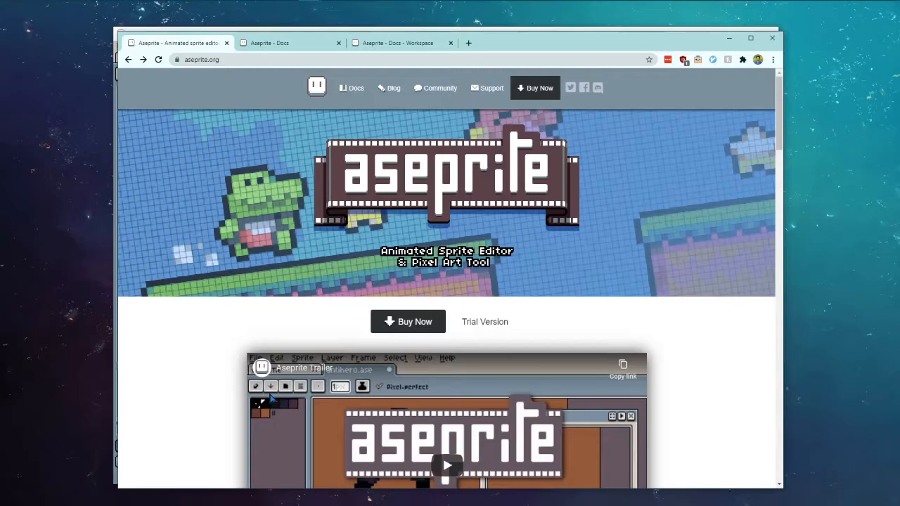
# Step: Read the Aseprite Docs Workspace page in Chrome, then return to Aseprite
pyautogui.click(302, 44)
pyautogui.click(398, 43)
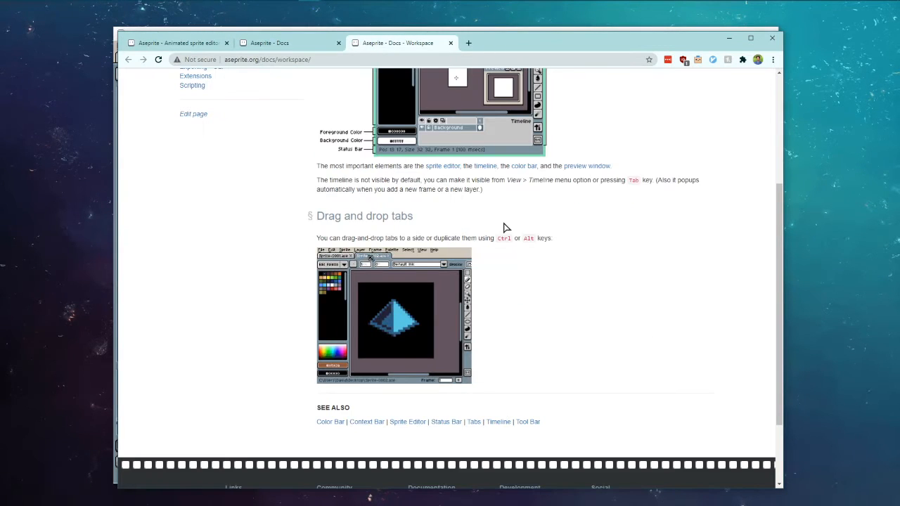
pyautogui.scroll(2, 582, 269)
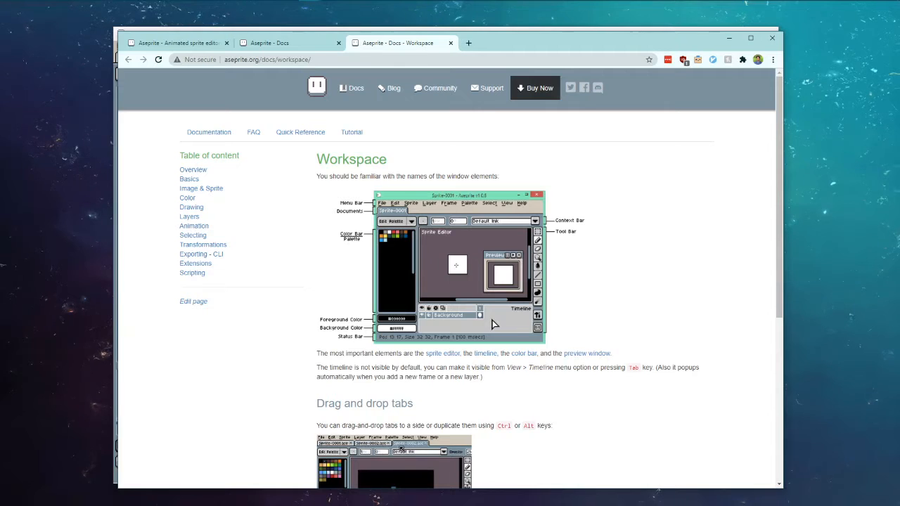
pyautogui.click(357, 7)
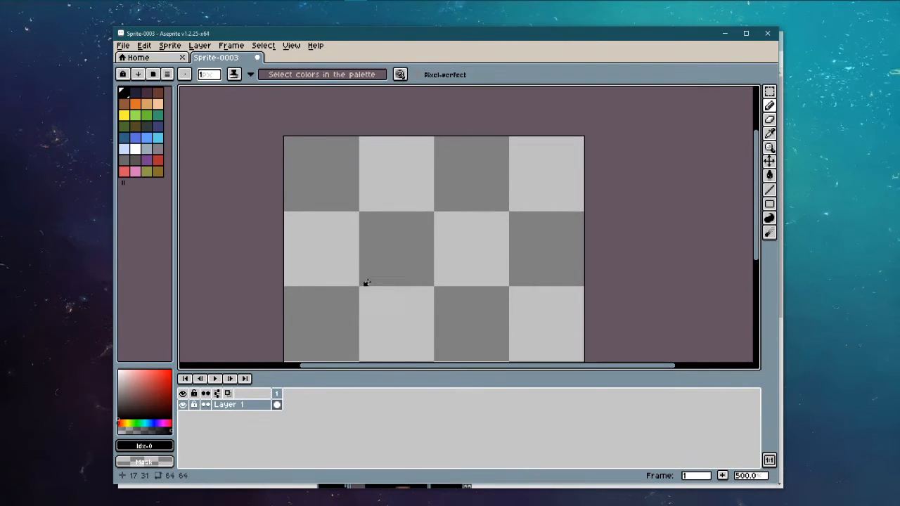
# Step: Centre the whole 64×64 canvas at 400% zoom and widen the palette panel
pyautogui.moveTo(363, 281); pyautogui.dragTo(342, 242)
pyautogui.scroll(-1, 373, 241)
pyautogui.moveTo(333, 235); pyautogui.dragTo(336, 234)
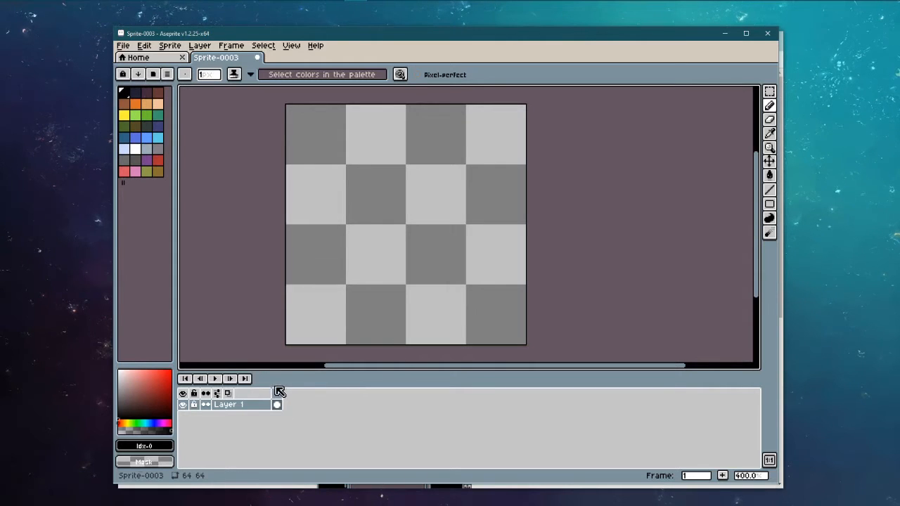
pyautogui.moveTo(394, 276); pyautogui.dragTo(454, 265)
pyautogui.scroll(1, 460, 246)
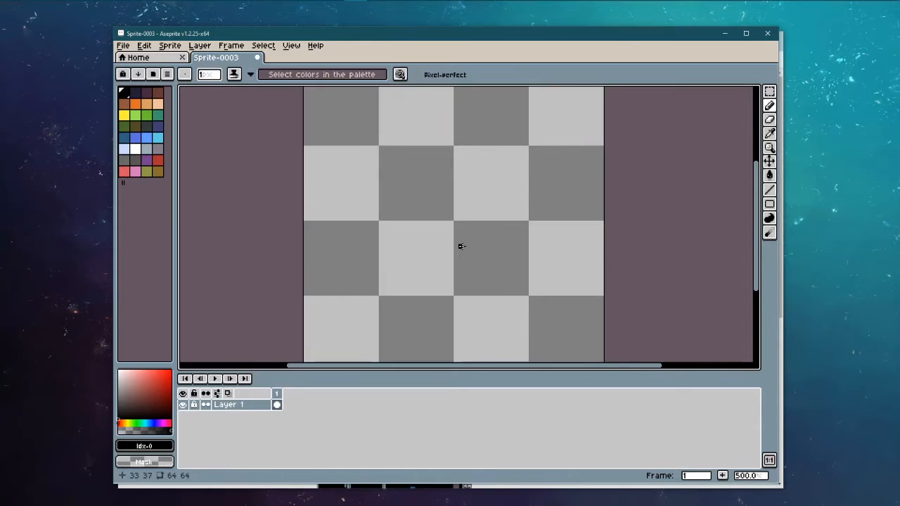
pyautogui.scroll(-1, 463, 247)
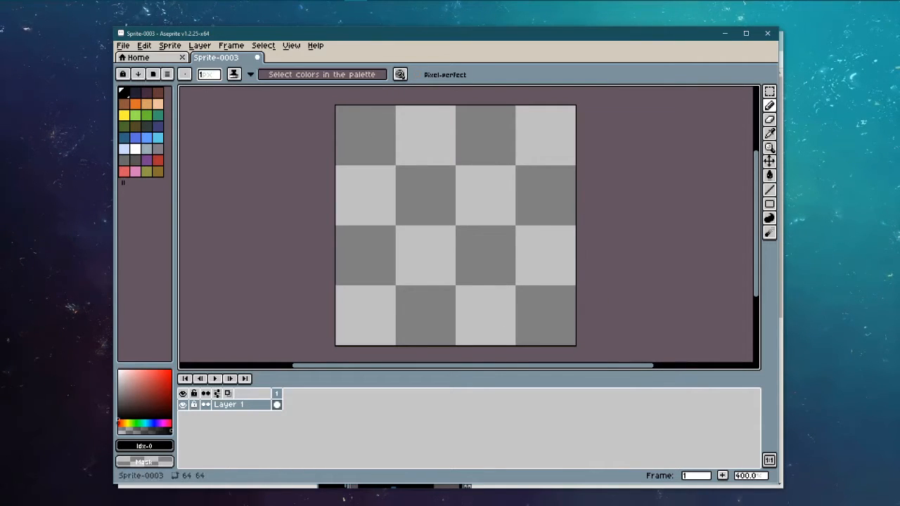
pyautogui.moveTo(175, 145); pyautogui.dragTo(174, 144)
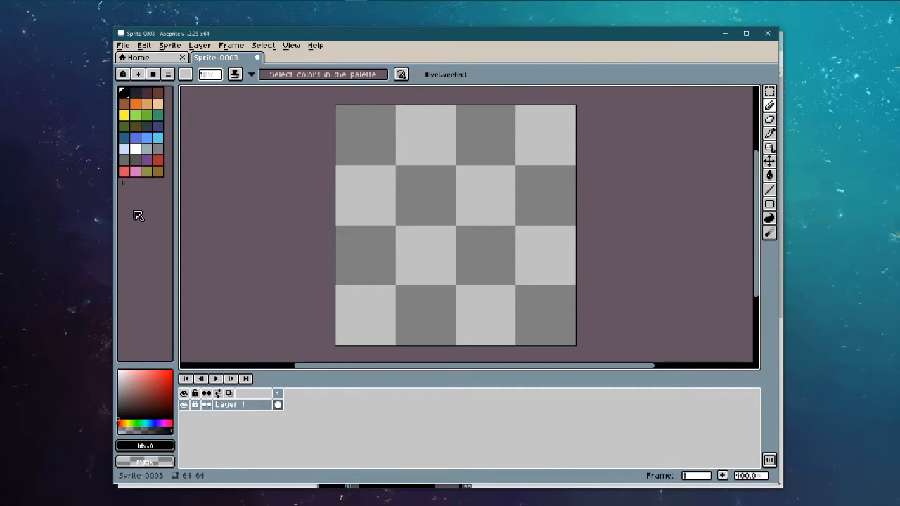
# Step: Add a red swatch to the palette, remove it again, and set bright red as foreground
pyautogui.click(137, 409)
pyautogui.moveTo(152, 397); pyautogui.dragTo(153, 376)
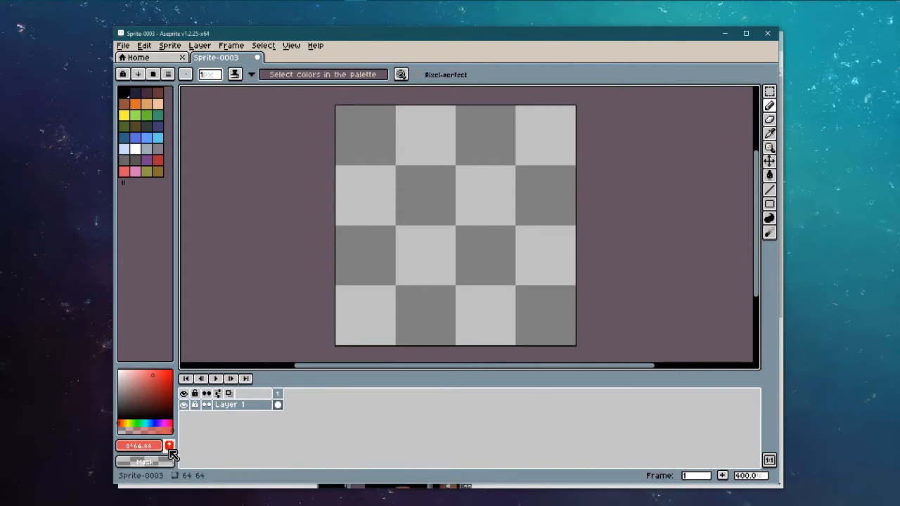
pyautogui.click(170, 444)
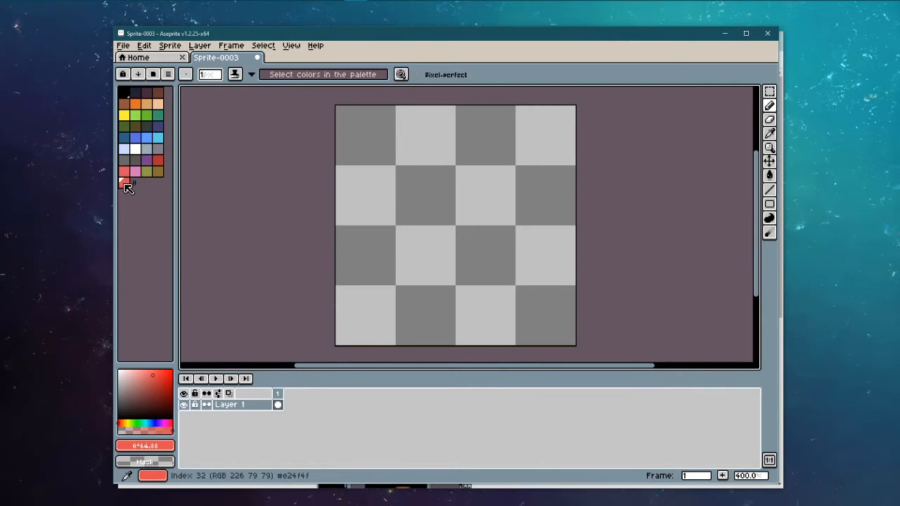
pyautogui.moveTo(133, 183); pyautogui.dragTo(123, 183)
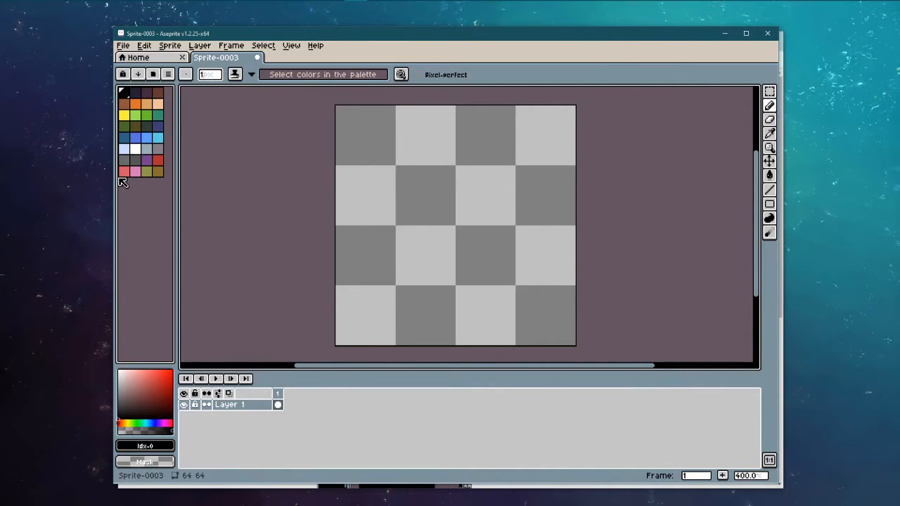
pyautogui.moveTo(163, 380); pyautogui.dragTo(157, 415)
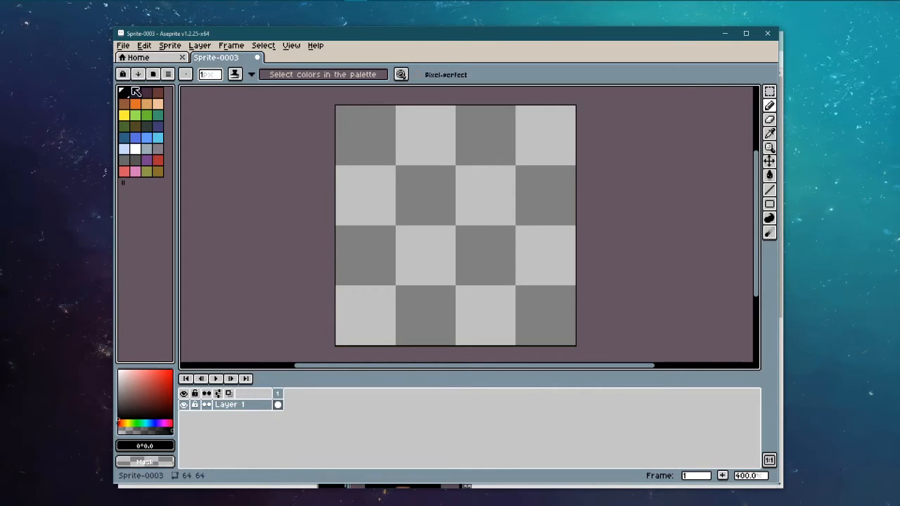
# Step: Switch the ink to Simple Ink, then browse and close the Sprite/Edit menus
pyautogui.click(242, 73)
pyautogui.click(243, 89)
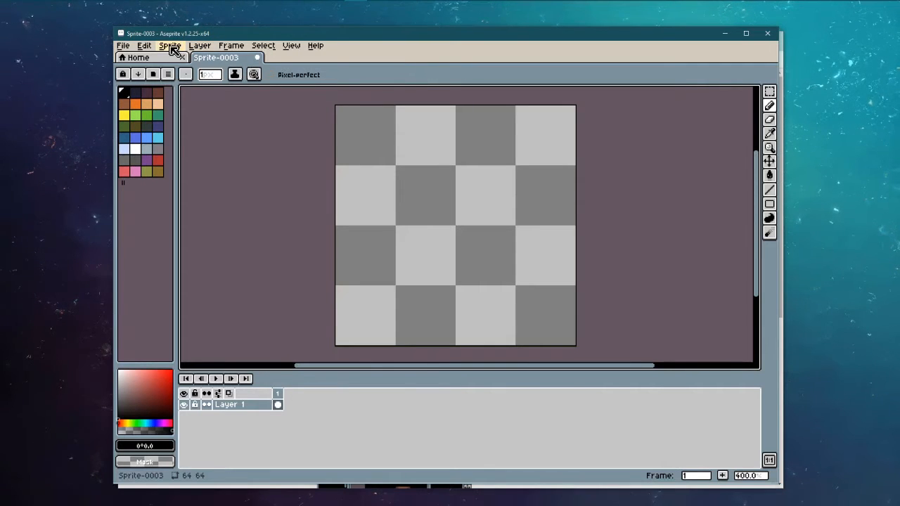
pyautogui.click(170, 47)
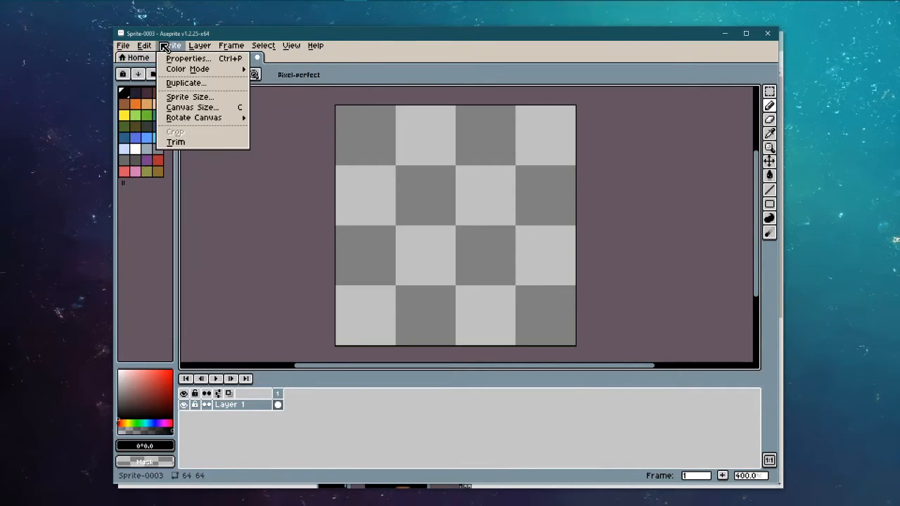
pyautogui.click(165, 45)
# Step: In Chrome, go from Quick Reference to the Aseprite Help index, then return to Aseprite
pyautogui.moveTo(315, 2)
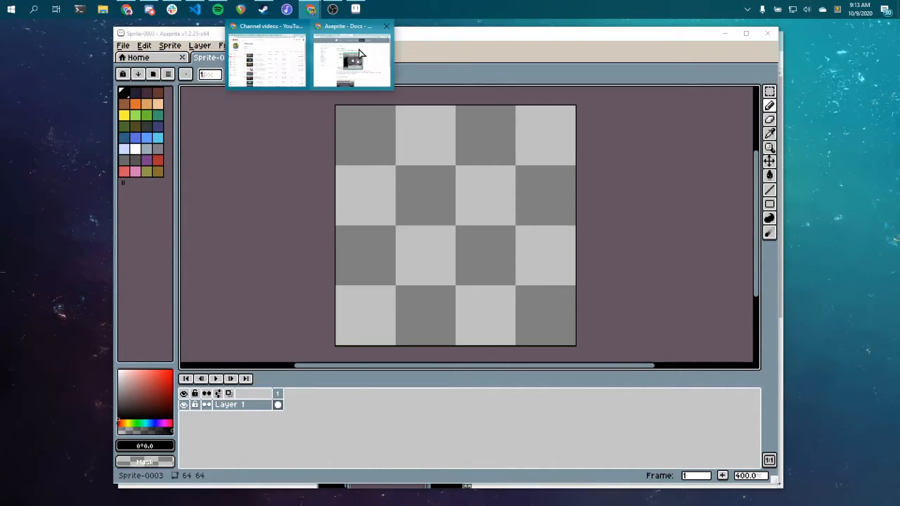
pyautogui.click(351, 58)
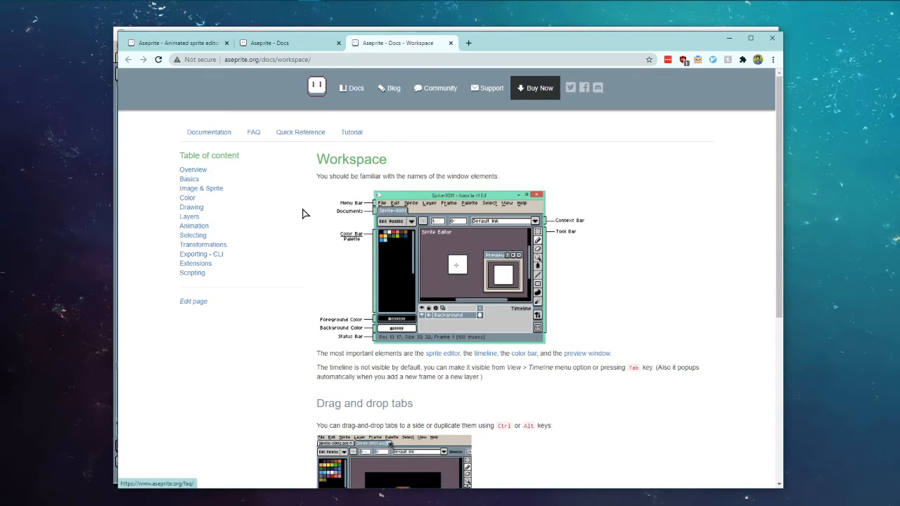
pyautogui.click(302, 133)
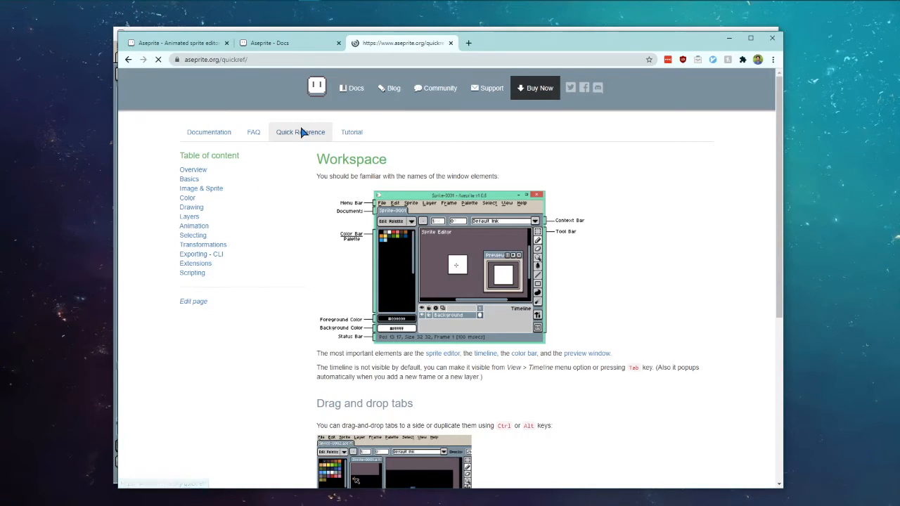
pyautogui.click(225, 140)
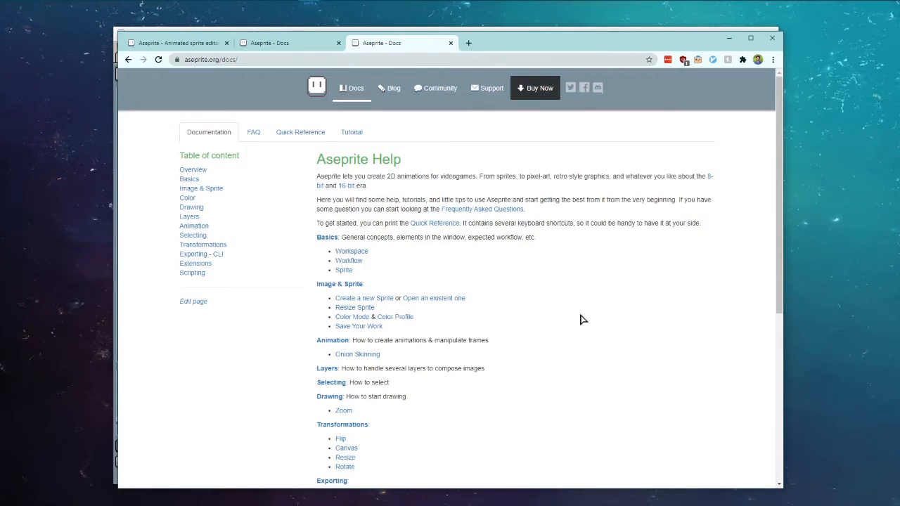
pyautogui.click(355, 10)
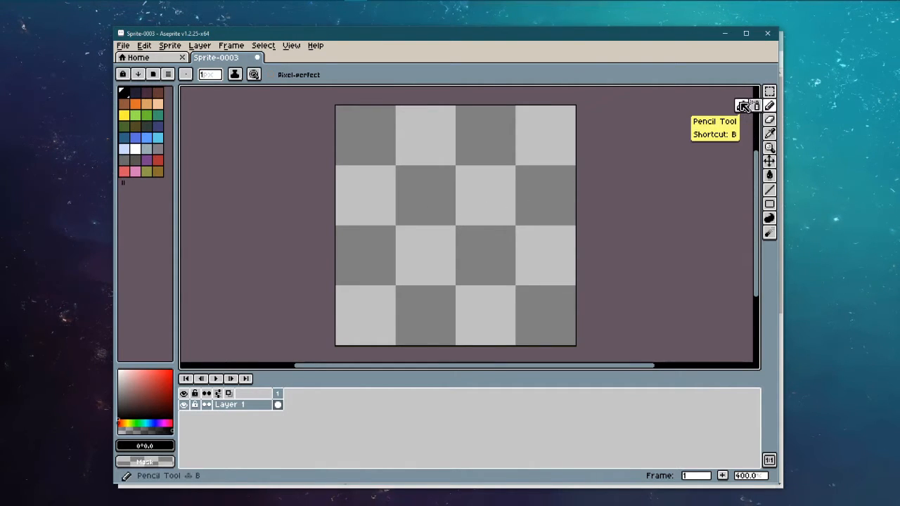
# Step: Check the ink type list, leaving Simple Ink selected, then switch to Chrome
pyautogui.click(235, 74)
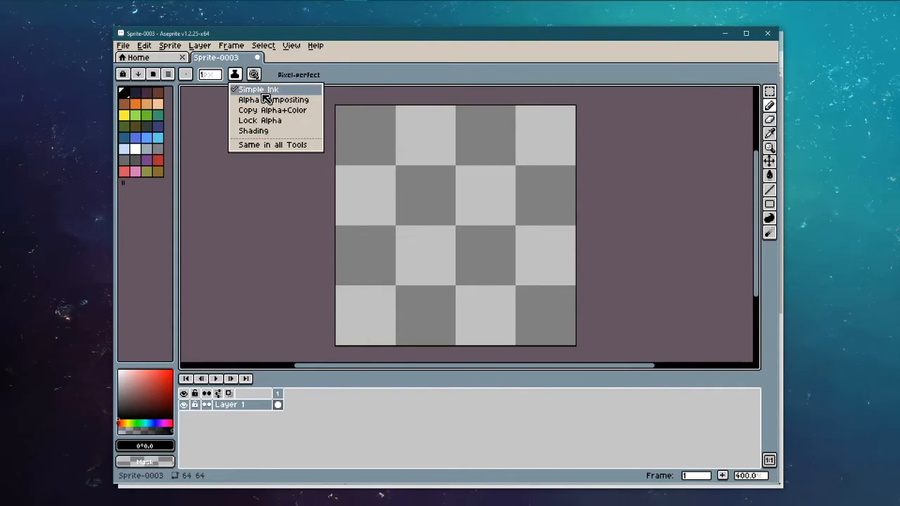
pyautogui.hotkey('alt', 'Tab')
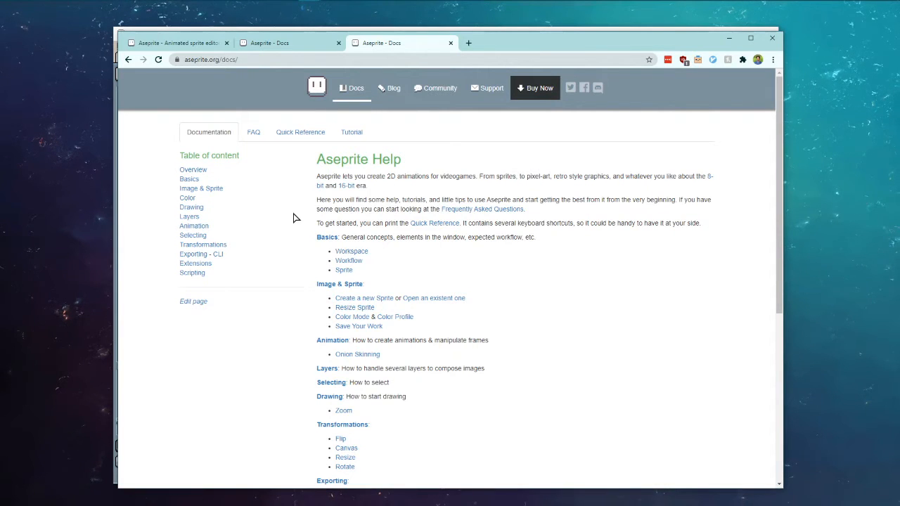
# Step: Read the Drawing docs and the Ink docs page in Chrome, then return to Aseprite
pyautogui.click(330, 398)
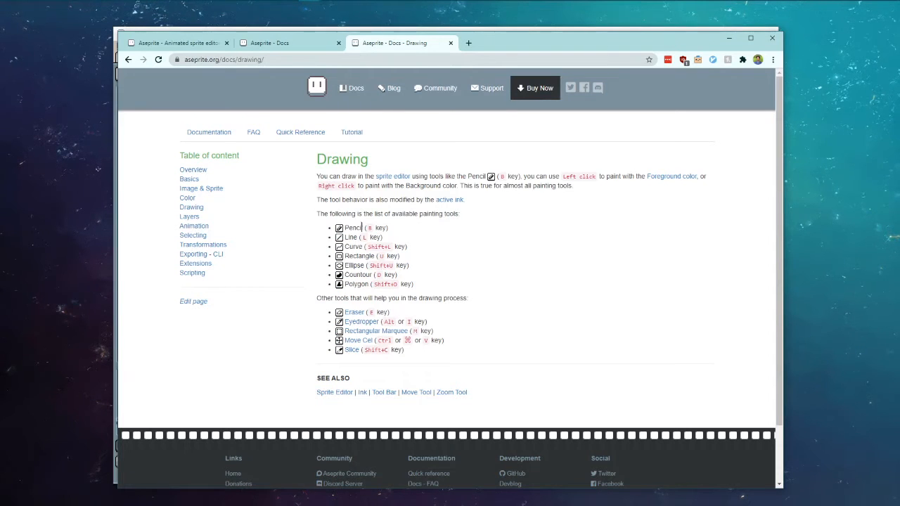
pyautogui.click(362, 393)
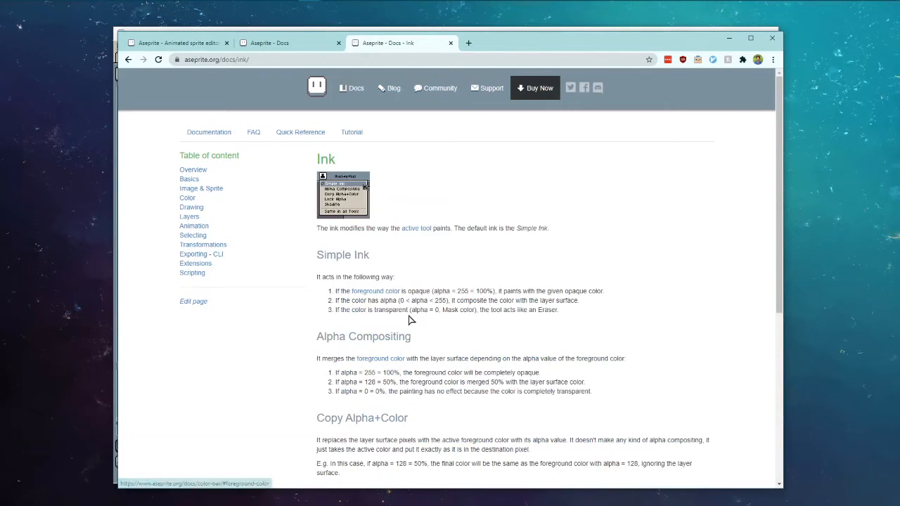
pyautogui.scroll(-2, 447, 287)
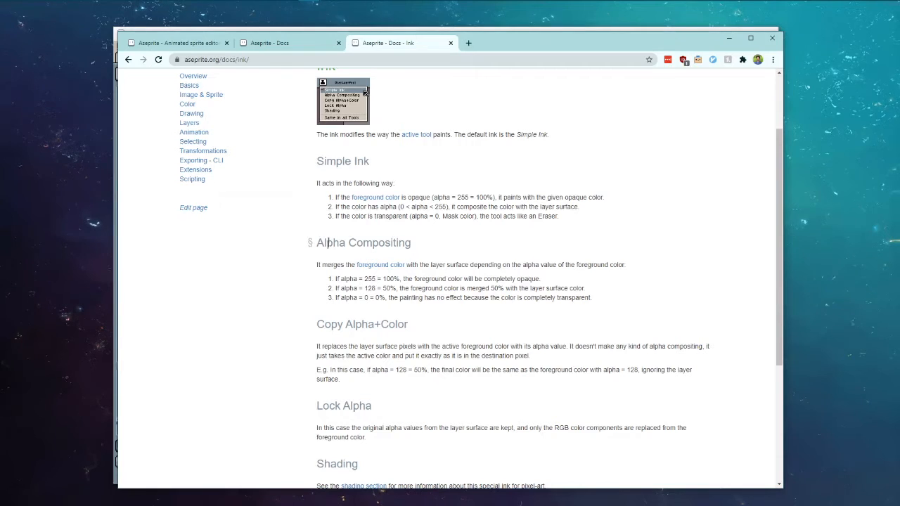
pyautogui.hotkey('alt', 'Tab')
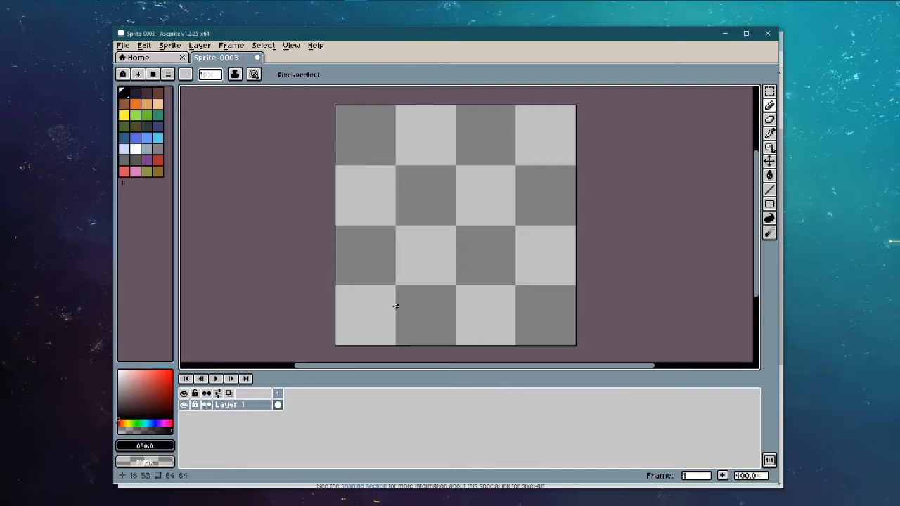
# Step: Draw a red test stroke, then make pink the drawing colour with a different ink
pyautogui.click(123, 172)
pyautogui.moveTo(402, 233)
pyautogui.mouseDown()
pyautogui.moveTo(445, 225)
pyautogui.moveTo(430, 215)
pyautogui.moveTo(459, 212)
pyautogui.moveTo(422, 230)
pyautogui.moveTo(425, 238)
pyautogui.moveTo(399, 217)
pyautogui.moveTo(464, 195)
pyautogui.mouseUp()
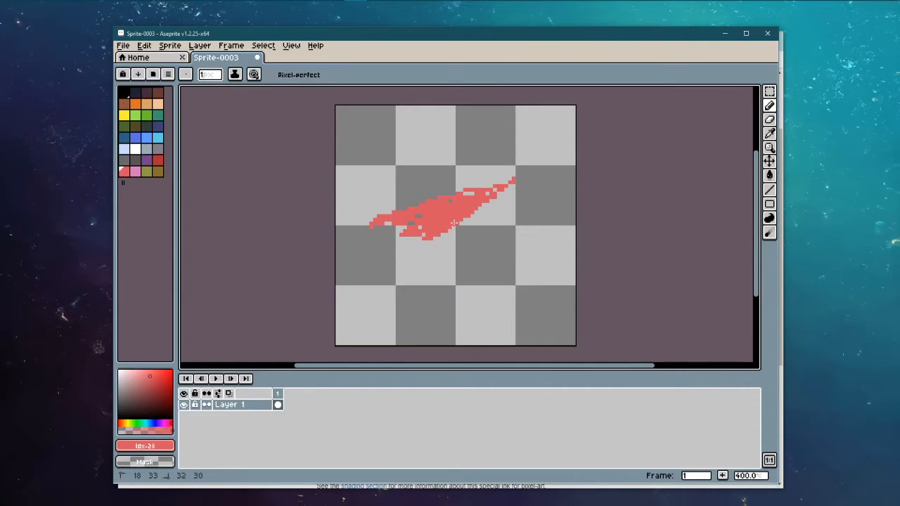
pyautogui.click(135, 172)
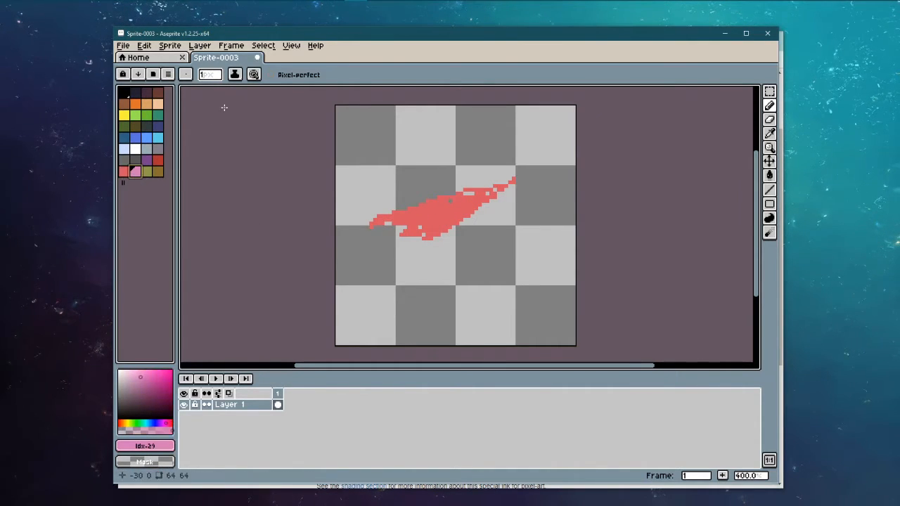
pyautogui.click(233, 75)
pyautogui.click(261, 98)
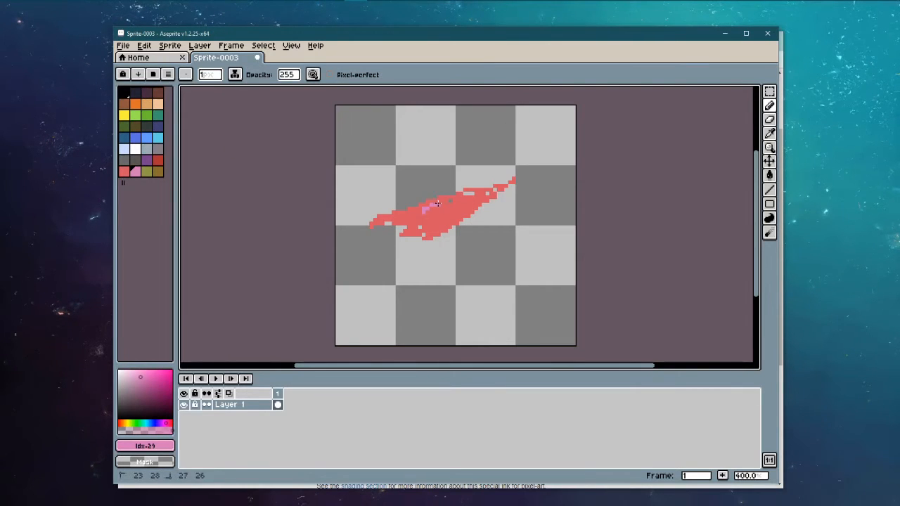
# Step: Paint pink test strokes over the red shape, then undo them
pyautogui.moveTo(440, 202)
pyautogui.mouseDown()
pyautogui.moveTo(470, 215)
pyautogui.moveTo(452, 231)
pyautogui.moveTo(431, 228)
pyautogui.moveTo(466, 211)
pyautogui.mouseUp()
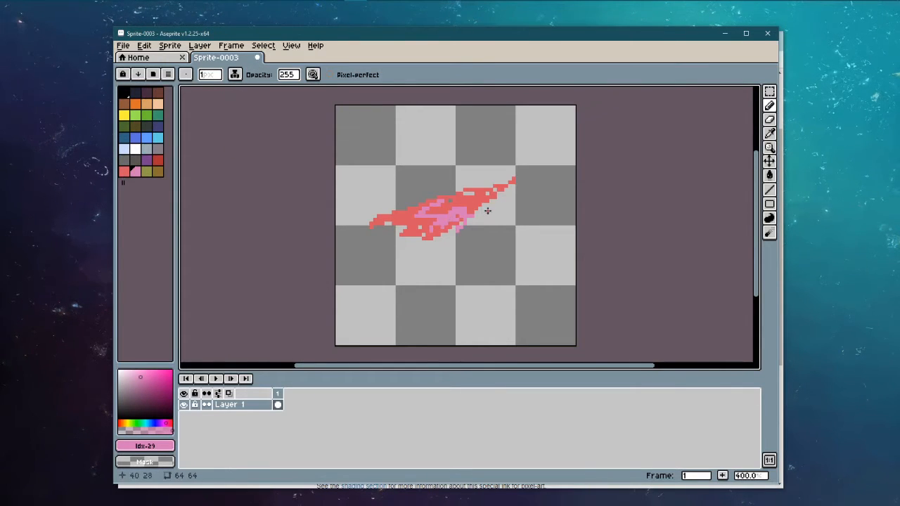
pyautogui.moveTo(400, 192); pyautogui.dragTo(446, 249)
pyautogui.hotkey('ctrl', 'z')
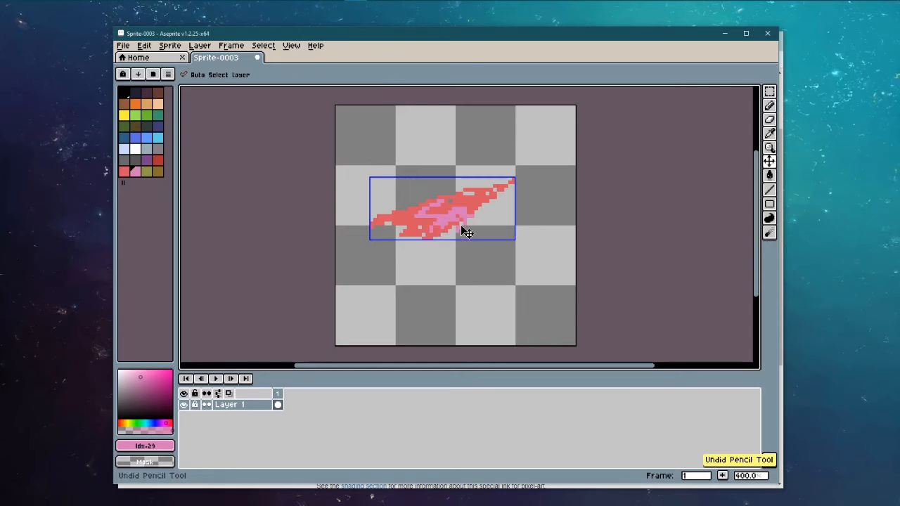
pyautogui.hotkey('ctrl', 'z')
pyautogui.hotkey('ctrl', 'z')
pyautogui.hotkey('alt', 'Tab')
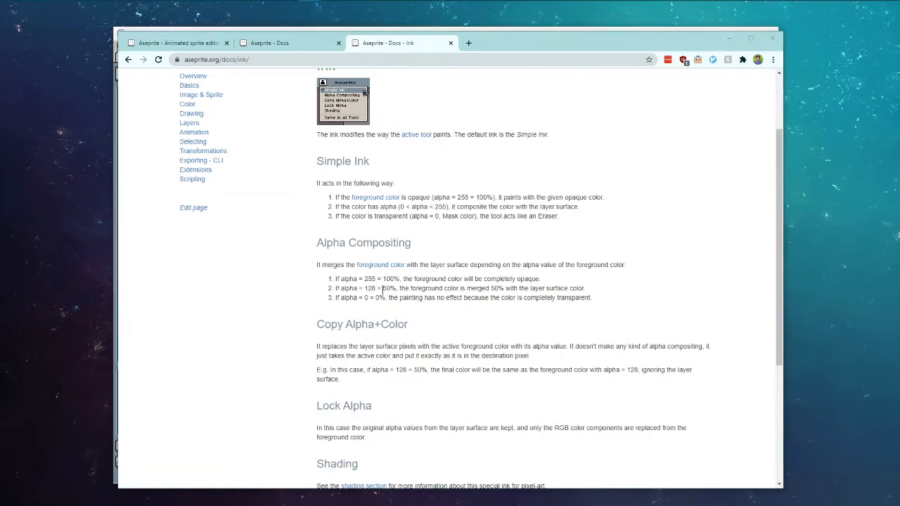
pyautogui.hotkey('alt', 'Tab')
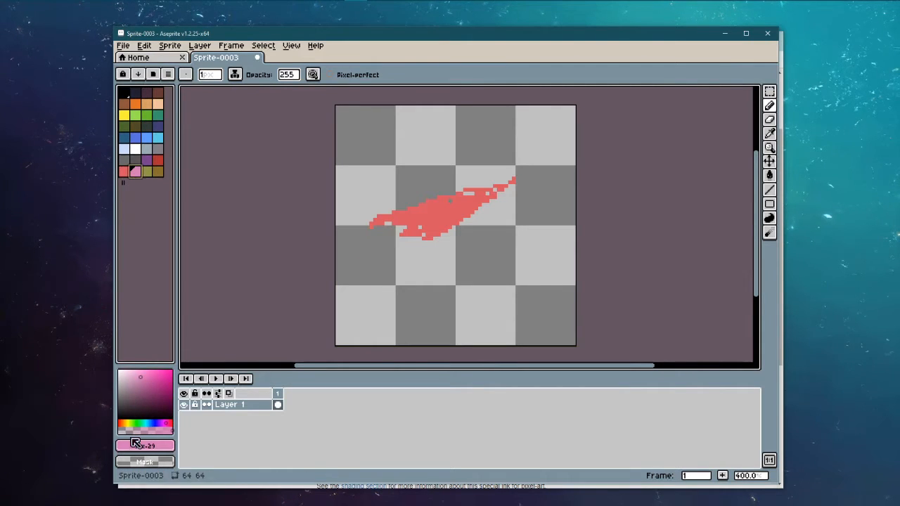
# Step: Lower the pink's alpha and scribble translucent pink over and below the red shape
pyautogui.click(154, 429)
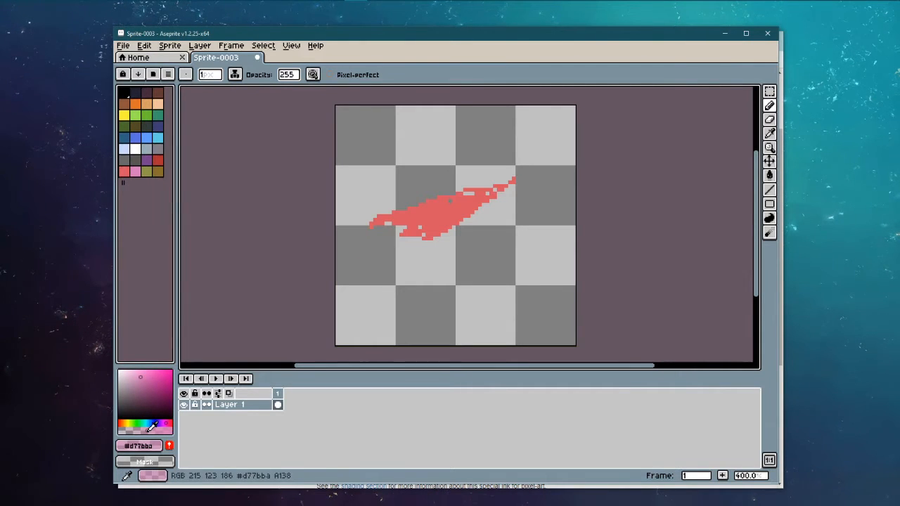
pyautogui.moveTo(435, 210)
pyautogui.mouseDown()
pyautogui.moveTo(443, 223)
pyautogui.moveTo(433, 216)
pyautogui.mouseUp()
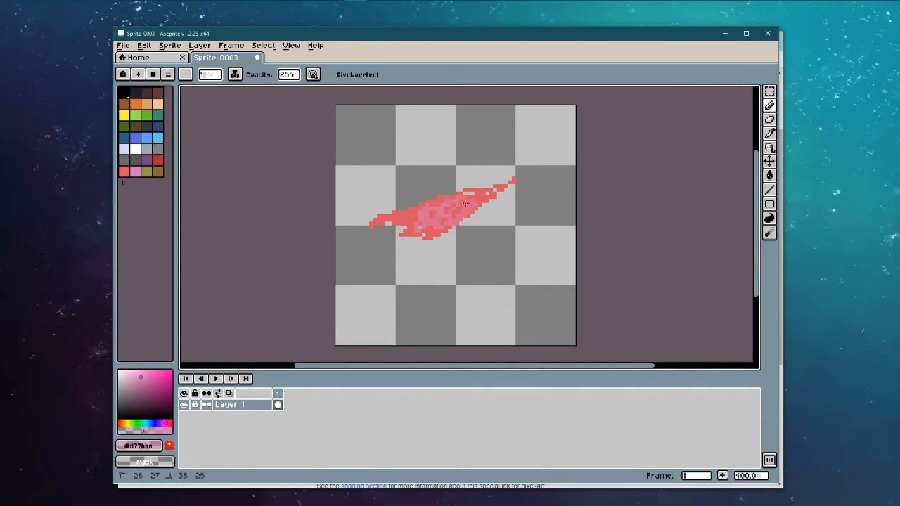
pyautogui.moveTo(448, 277); pyautogui.dragTo(488, 237)
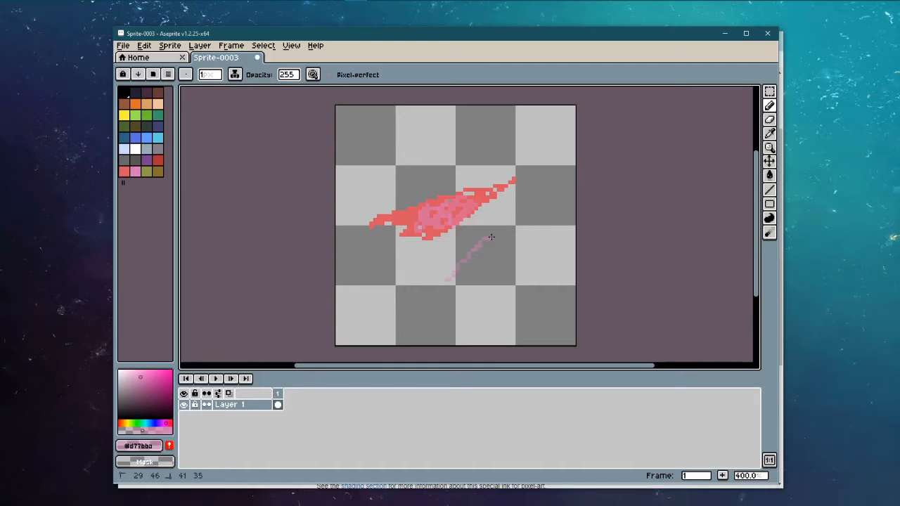
# Step: Shade along the red shape with Shading ink, then undo back to an empty canvas
pyautogui.click(235, 74)
pyautogui.click(242, 129)
pyautogui.moveTo(402, 212)
pyautogui.mouseDown()
pyautogui.moveTo(420, 228)
pyautogui.moveTo(436, 204)
pyautogui.mouseUp()
pyautogui.hotkey('ctrl', 'z')
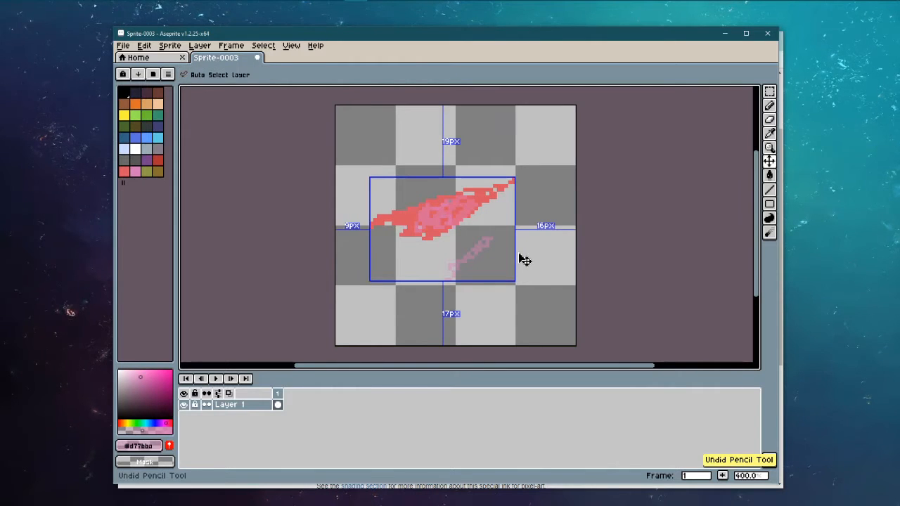
pyautogui.hotkey('ctrl', 'z')
pyautogui.hotkey('ctrl', 'z')
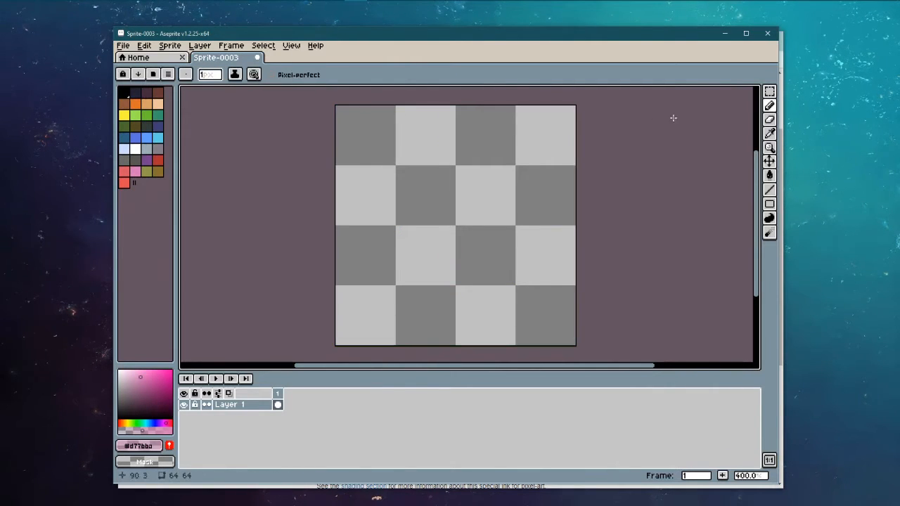
pyautogui.click(770, 107)
pyautogui.click(213, 75)
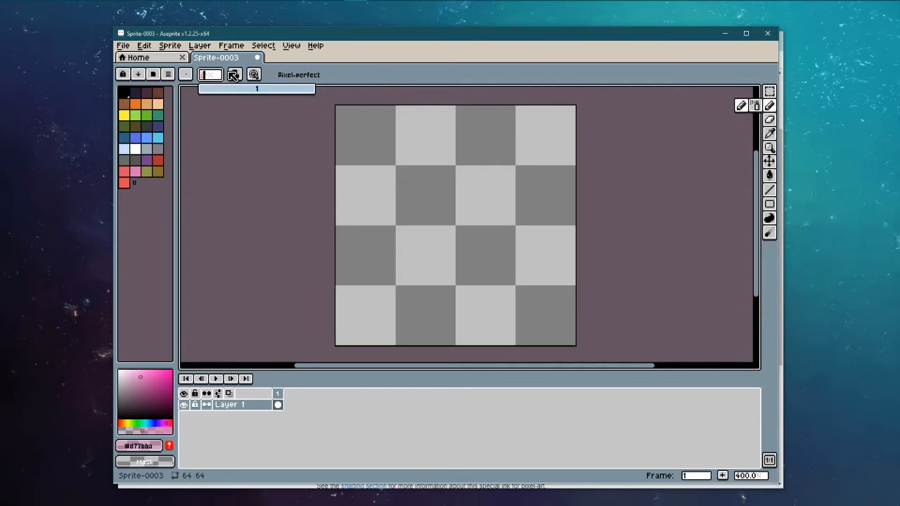
pyautogui.click(234, 75)
pyautogui.click(239, 85)
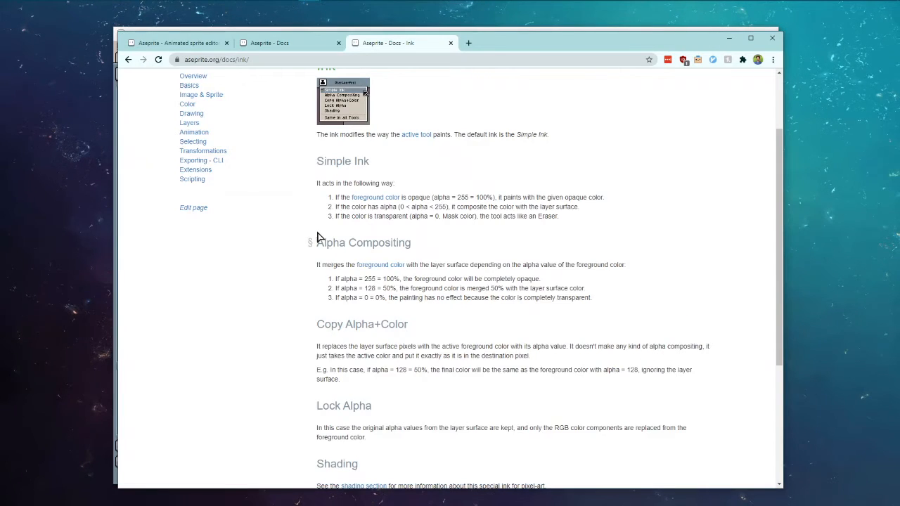
pyautogui.scroll(-2, 369, 259)
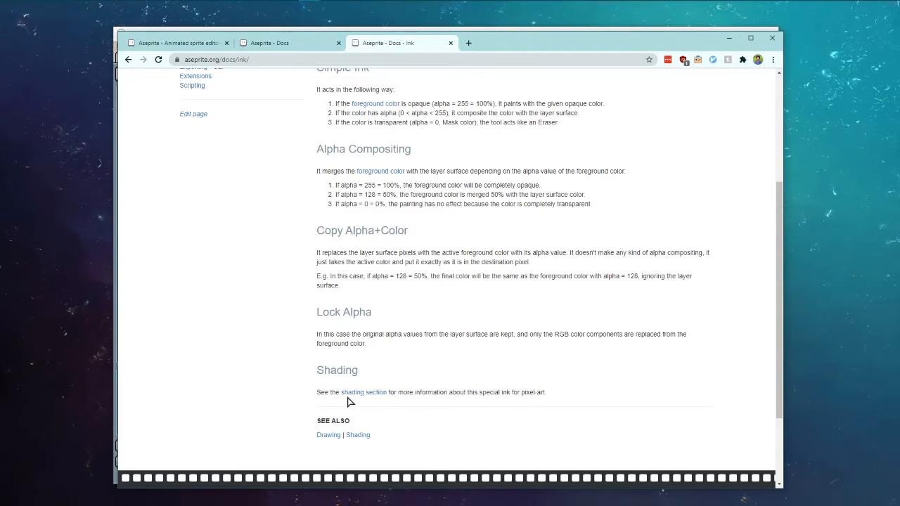
pyautogui.scroll(6, 345, 395)
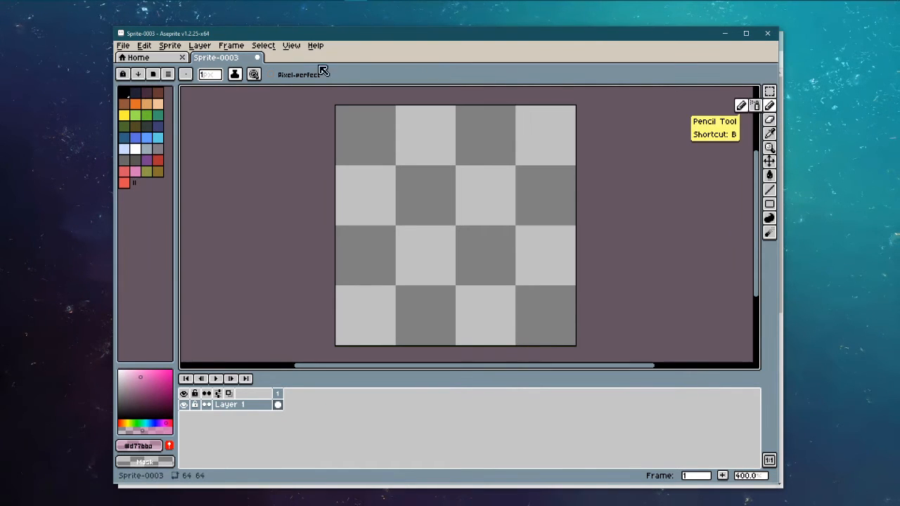
pyautogui.click(234, 76)
# Step: Return to plain black pencil drawing and draw the shoulder line along the bottom
pyautogui.click(769, 106)
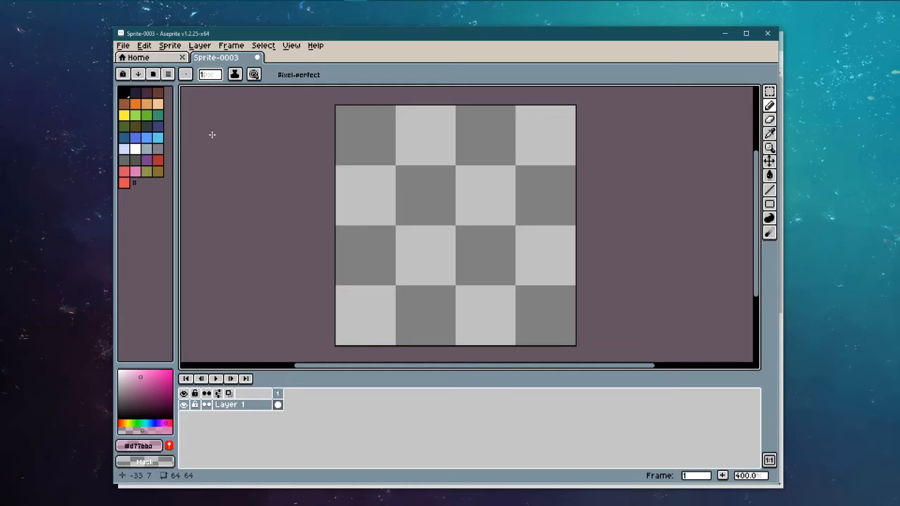
pyautogui.click(124, 92)
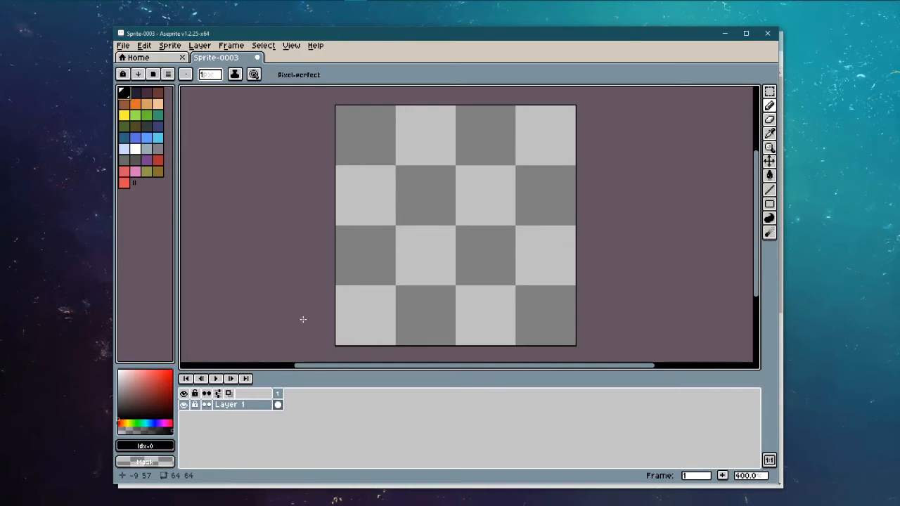
pyautogui.click(337, 344)
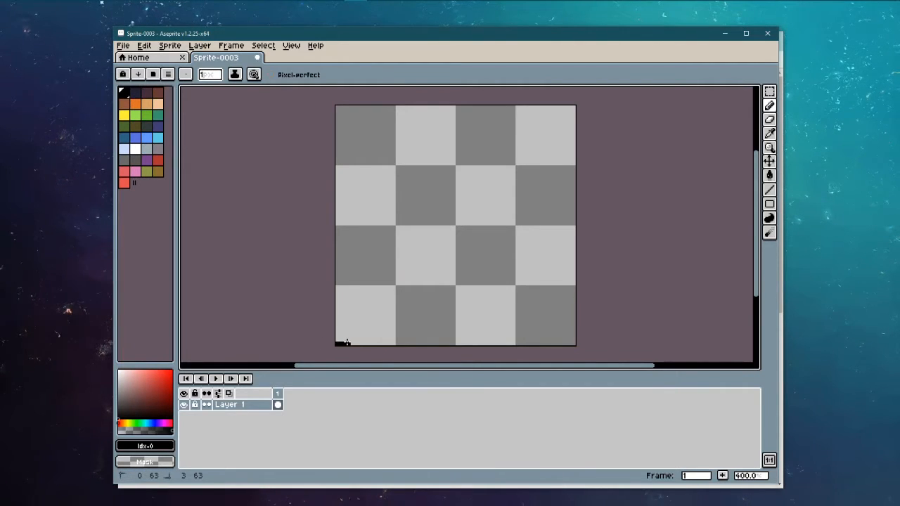
pyautogui.moveTo(348, 333)
pyautogui.mouseDown()
pyautogui.moveTo(382, 279)
pyautogui.moveTo(411, 269)
pyautogui.moveTo(392, 241)
pyautogui.moveTo(412, 168)
pyautogui.moveTo(455, 154)
pyautogui.moveTo(488, 160)
pyautogui.moveTo(517, 191)
pyautogui.moveTo(521, 252)
pyautogui.moveTo(494, 279)
pyautogui.moveTo(544, 328)
pyautogui.mouseUp()
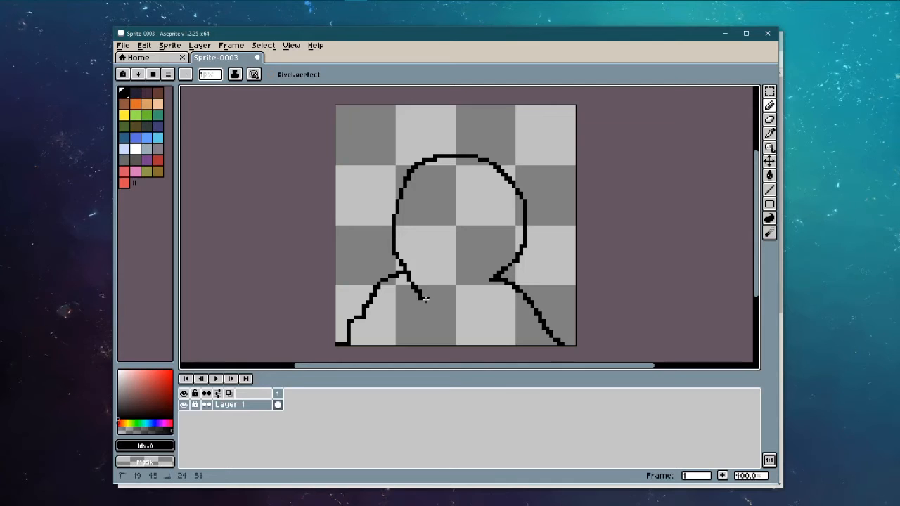
pyautogui.hotkey('ctrl', 'z')
pyautogui.hotkey('ctrl', 'z')
pyautogui.hotkey('ctrl', 'z')
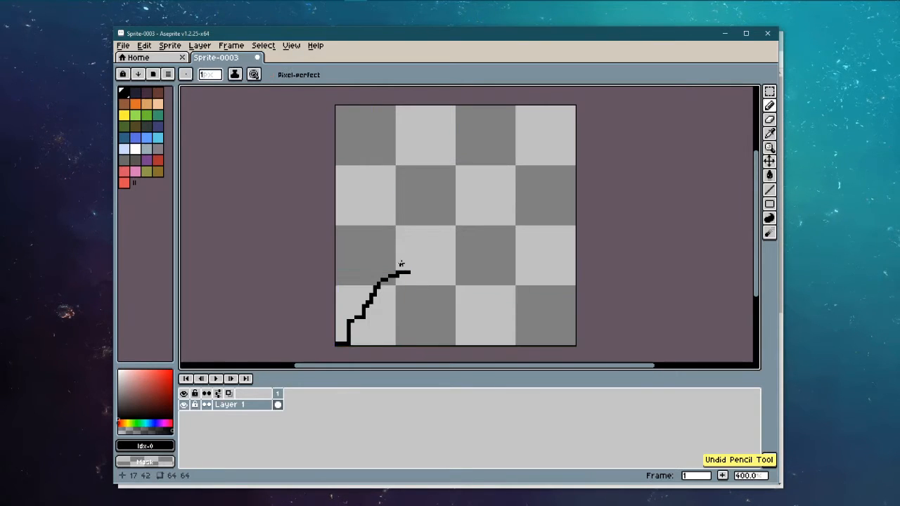
# Step: Draw the round head outline, chin curve and short lines down to the bottom edge
pyautogui.moveTo(408, 270); pyautogui.dragTo(412, 256)
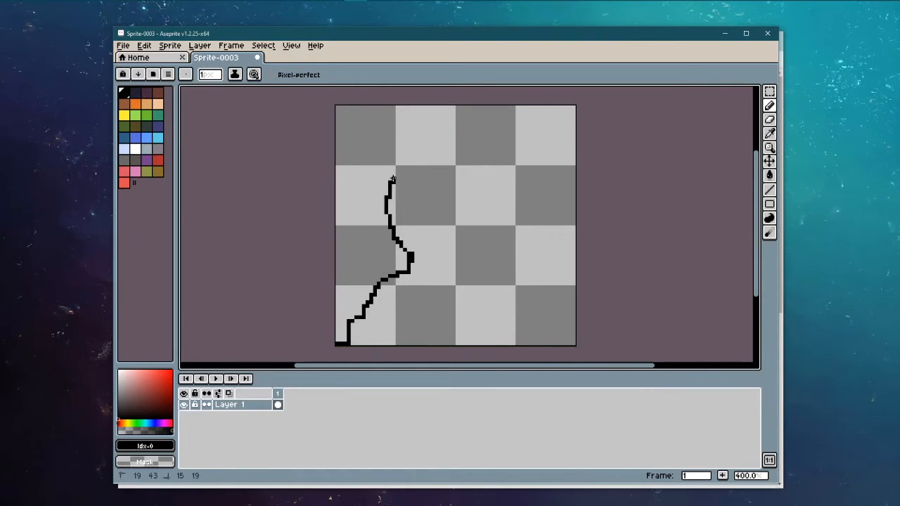
pyautogui.moveTo(393, 180)
pyautogui.mouseDown()
pyautogui.moveTo(449, 141)
pyautogui.moveTo(490, 155)
pyautogui.moveTo(505, 203)
pyautogui.moveTo(494, 244)
pyautogui.moveTo(468, 272)
pyautogui.moveTo(510, 316)
pyautogui.mouseUp()
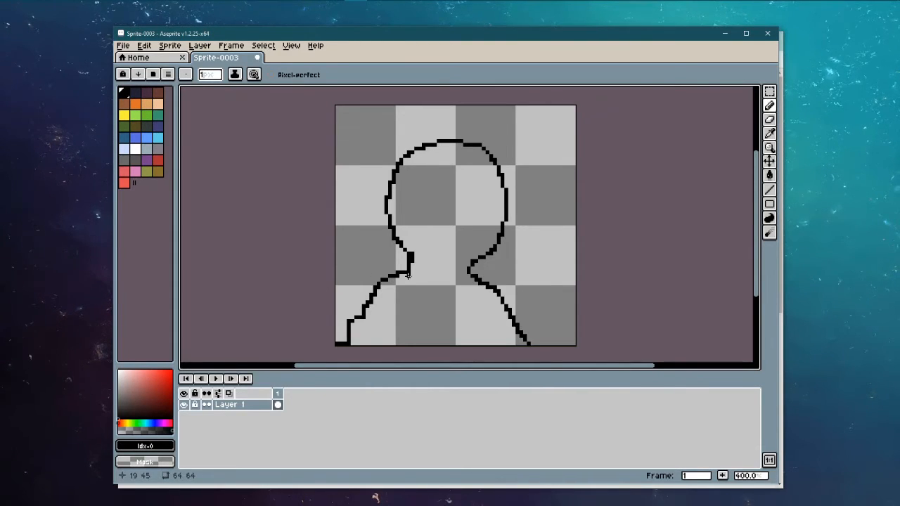
pyautogui.moveTo(408, 276)
pyautogui.mouseDown()
pyautogui.moveTo(438, 292)
pyautogui.moveTo(470, 275)
pyautogui.mouseUp()
pyautogui.moveTo(382, 343); pyautogui.dragTo(395, 344)
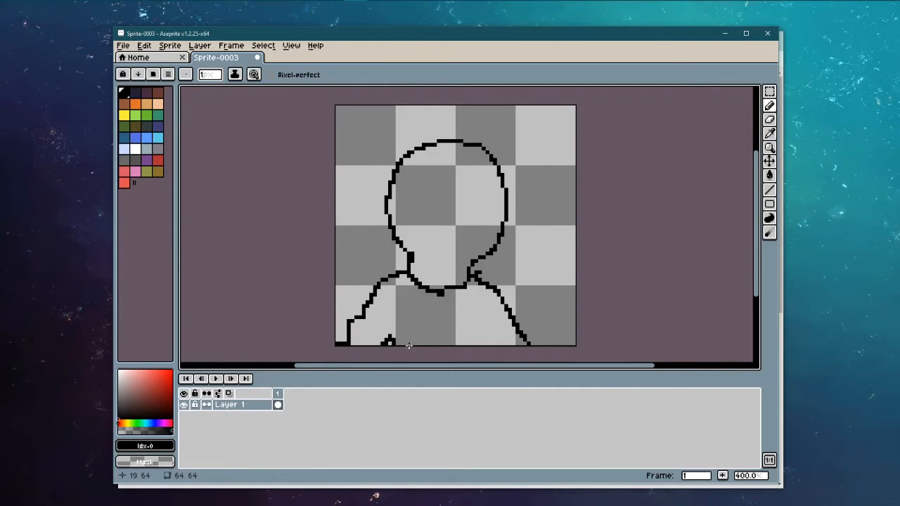
pyautogui.moveTo(479, 341); pyautogui.dragTo(480, 347)
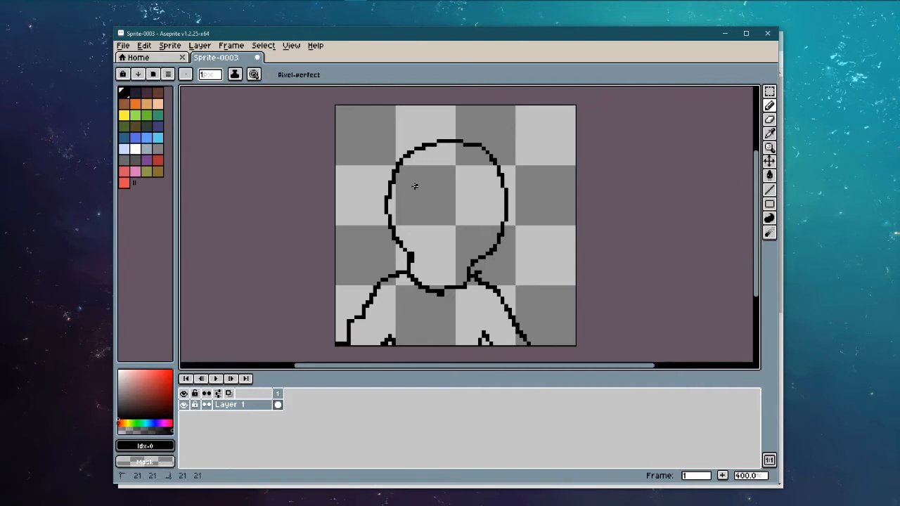
pyautogui.moveTo(427, 184)
pyautogui.mouseDown()
pyautogui.moveTo(423, 193)
pyautogui.moveTo(460, 182)
pyautogui.moveTo(450, 203)
pyautogui.moveTo(460, 204)
pyautogui.mouseUp()
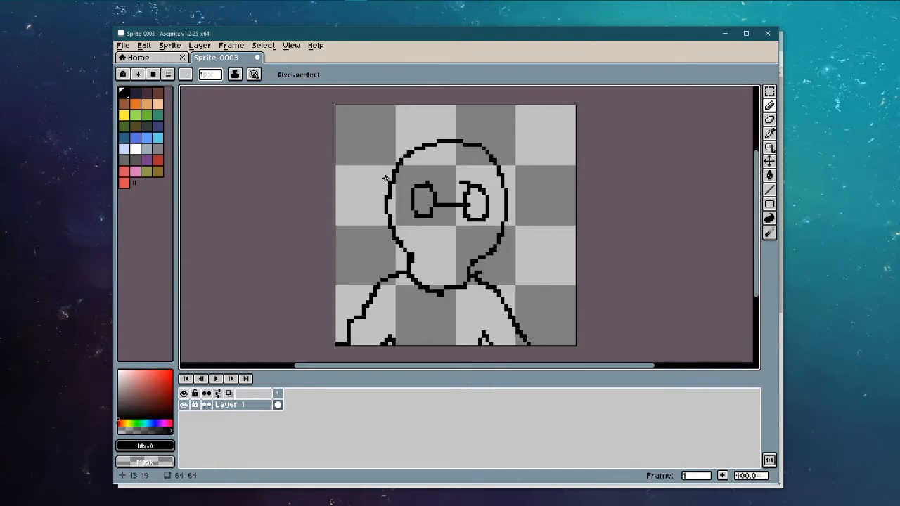
pyautogui.moveTo(385, 178); pyautogui.dragTo(413, 201)
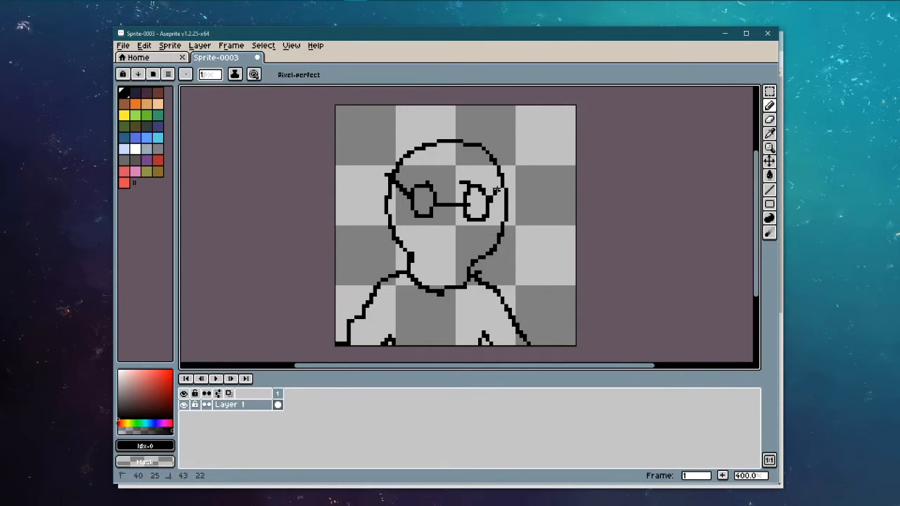
pyautogui.click(475, 204)
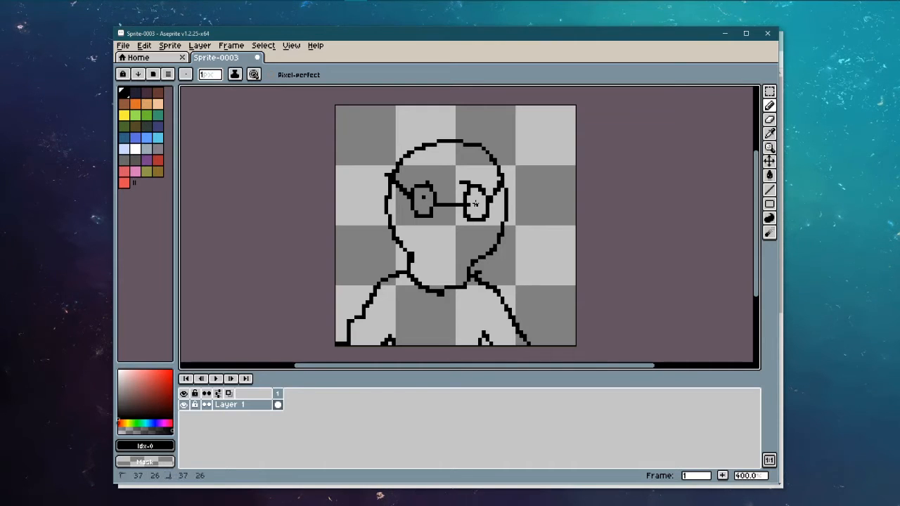
pyautogui.moveTo(470, 245); pyautogui.dragTo(473, 244)
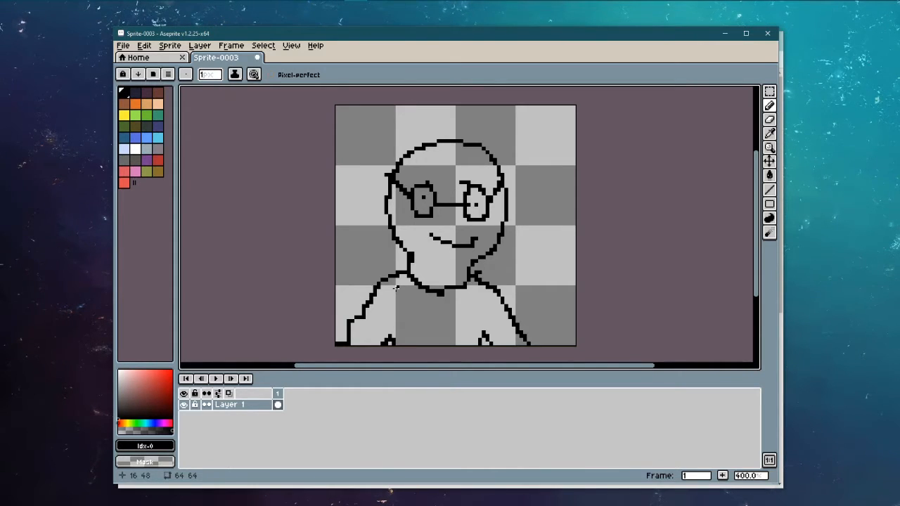
pyautogui.hotkey('ctrl', 'z')
pyautogui.hotkey('ctrl', 'z')
pyautogui.hotkey('ctrl', 'z')
pyautogui.hotkey('ctrl', 'z')
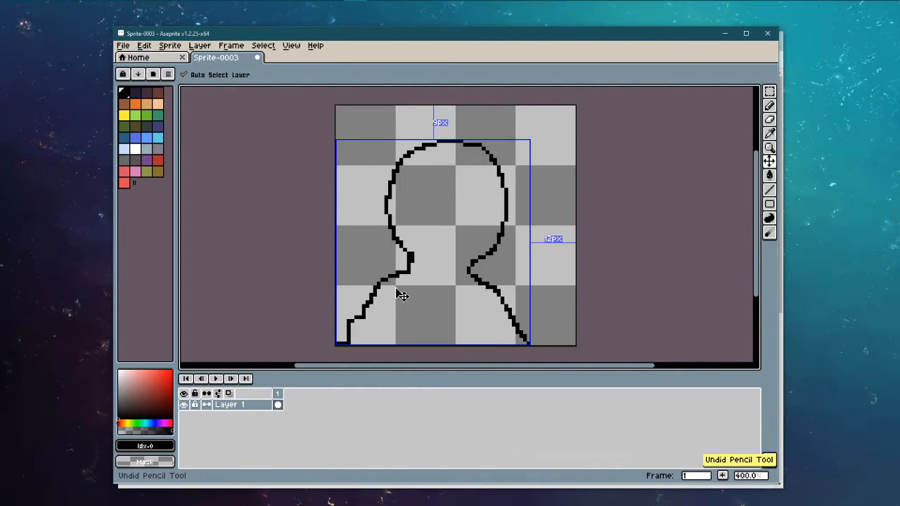
# Step: Undo the head-and-shoulders outline and place a few test pixels near the corner
pyautogui.hotkey('ctrl', 'z')
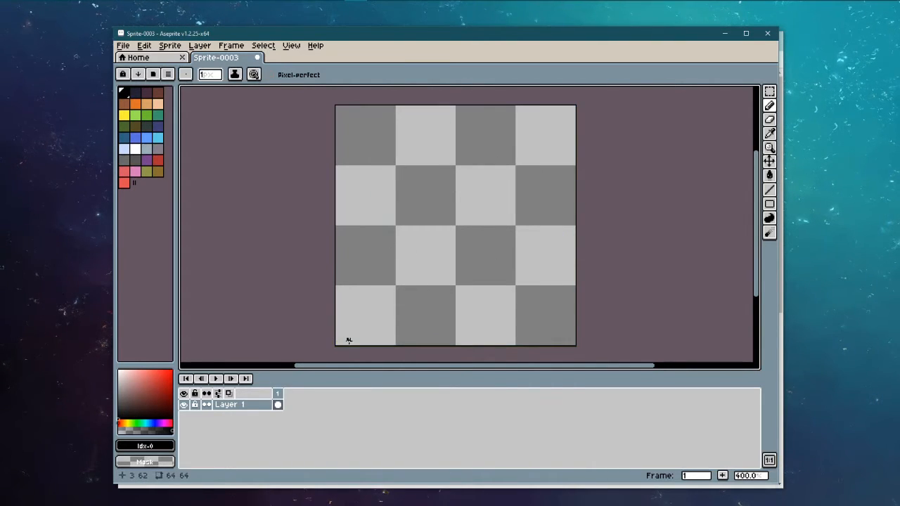
pyautogui.scroll(5, 347, 340)
pyautogui.moveTo(322, 343)
pyautogui.mouseDown()
pyautogui.moveTo(335, 338)
pyautogui.moveTo(349, 308)
pyautogui.mouseUp()
pyautogui.click(406, 336)
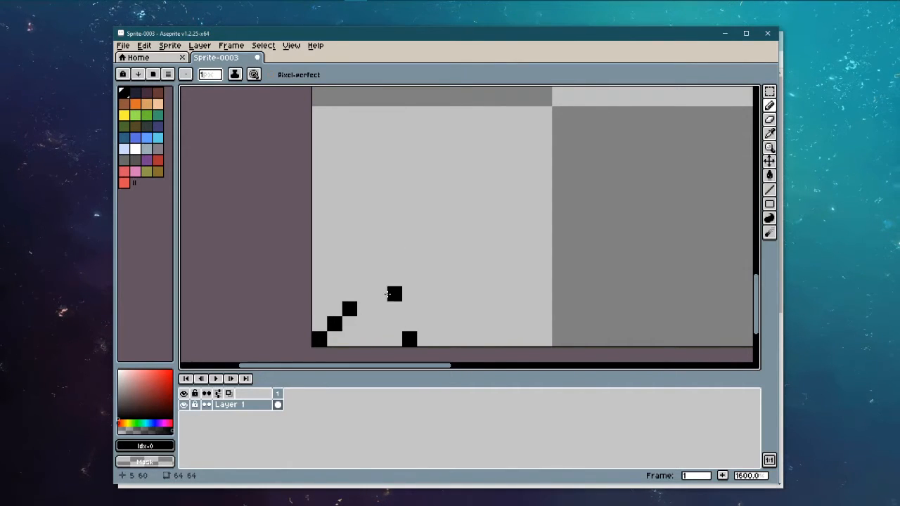
# Step: Create a new sprite with width 16 and height 16
pyautogui.click(121, 45)
pyautogui.click(131, 63)
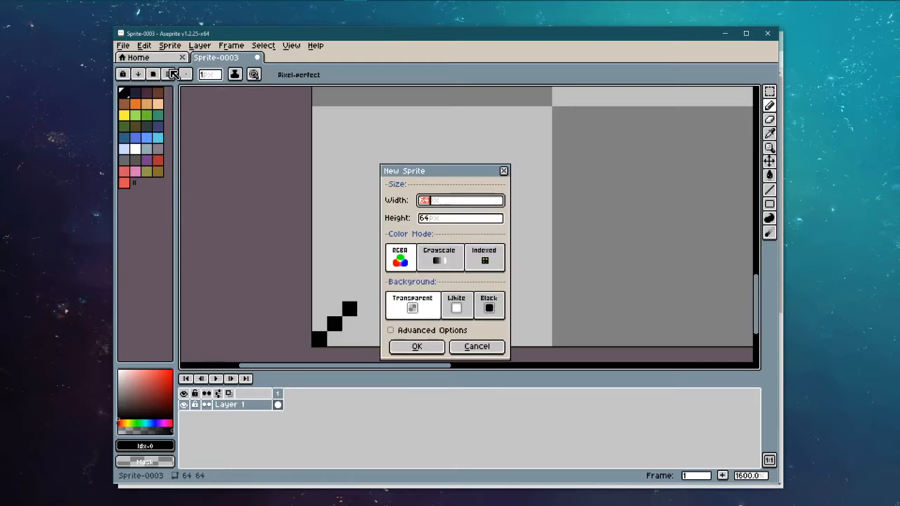
pyautogui.write('16')
pyautogui.press('Tab')
pyautogui.write('16')
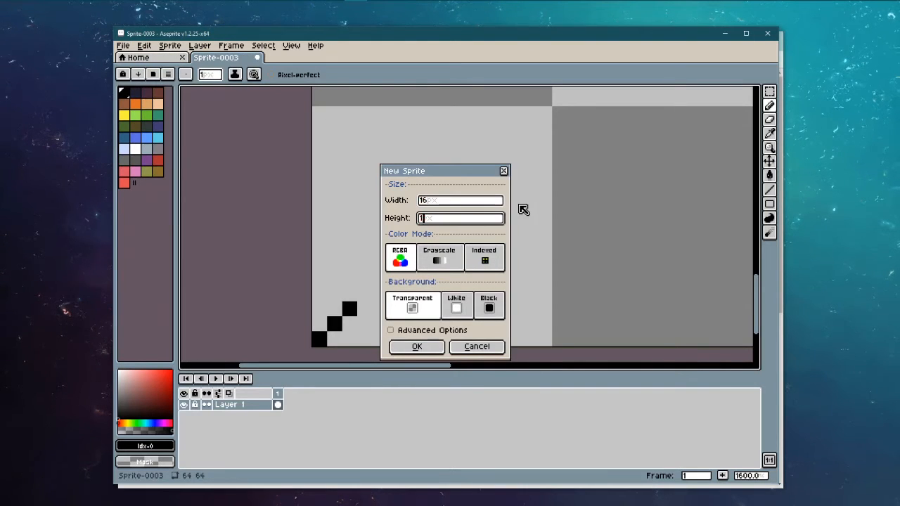
pyautogui.press('Return')
pyautogui.scroll(10, 456, 222)
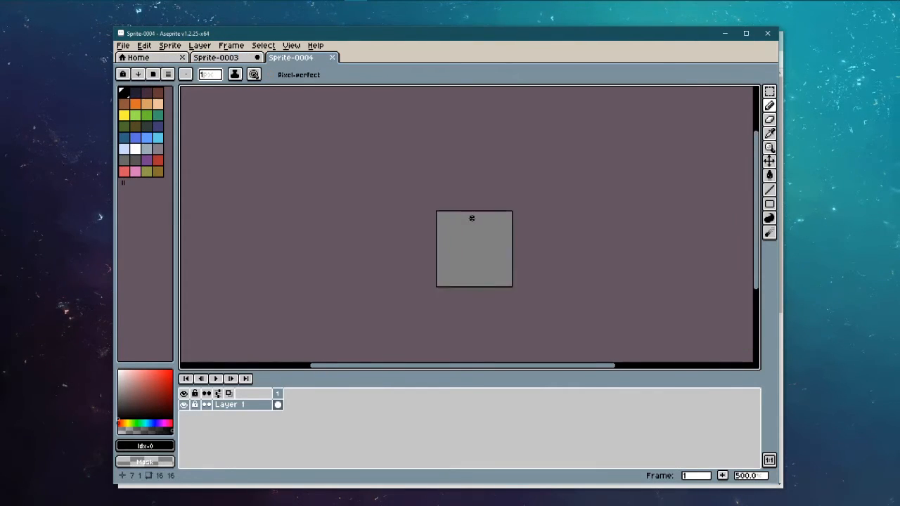
# Step: Zoom in and draw the square head outline and shoulder starts in black
pyautogui.moveTo(482, 289); pyautogui.dragTo(490, 138)
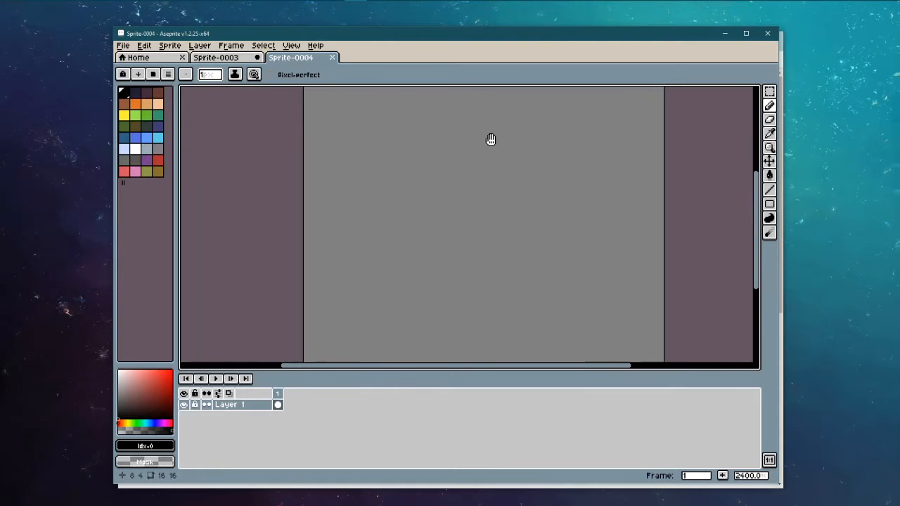
pyautogui.scroll(-1, 494, 217)
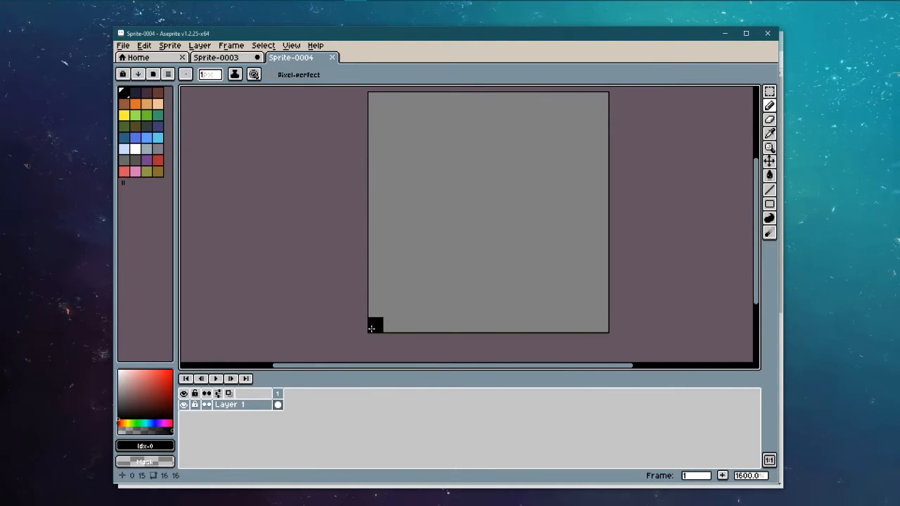
pyautogui.click(448, 128)
pyautogui.click(436, 144)
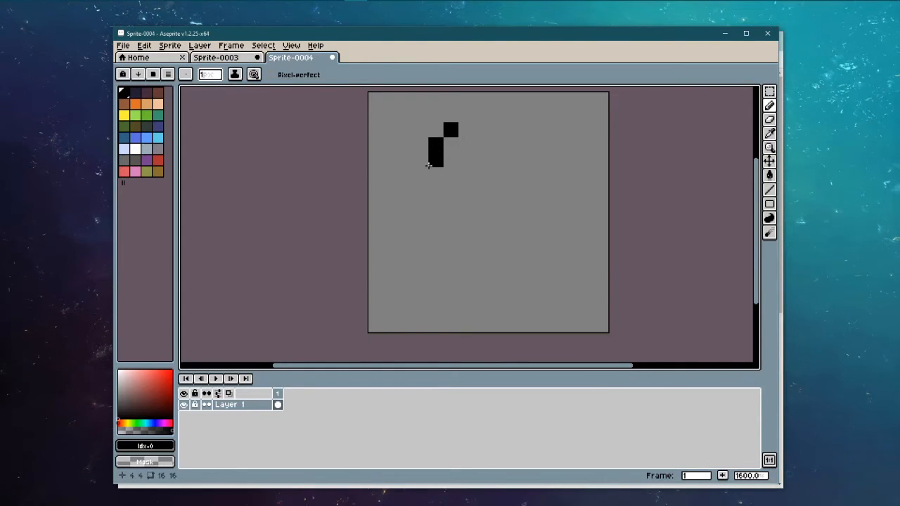
pyautogui.click(432, 174)
pyautogui.moveTo(464, 131); pyautogui.dragTo(483, 130)
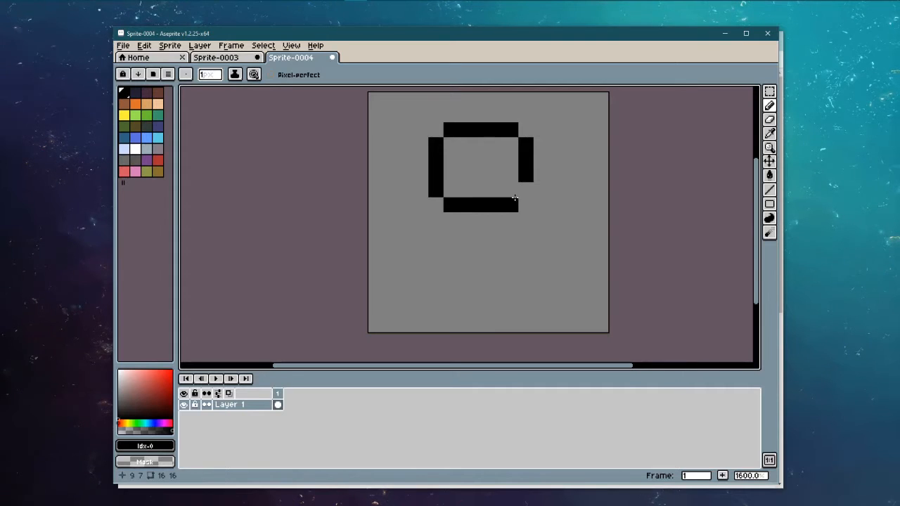
pyautogui.moveTo(512, 203); pyautogui.dragTo(525, 187)
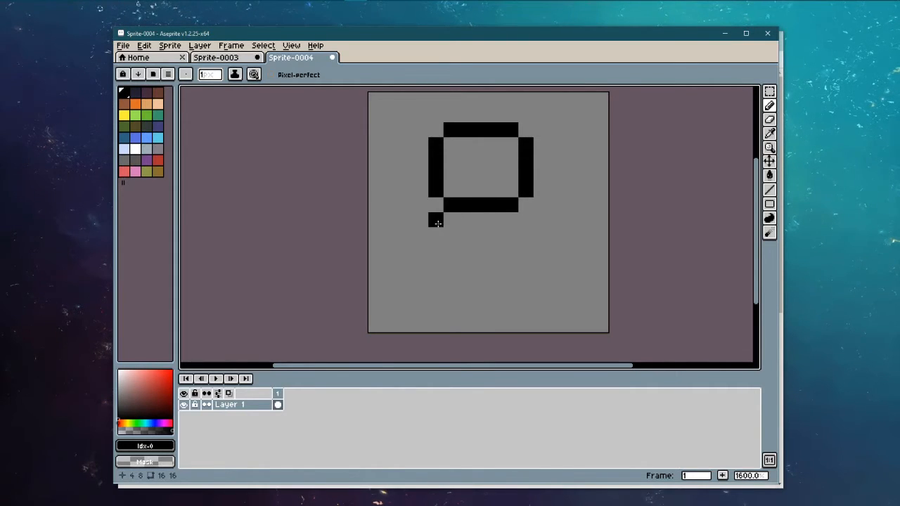
pyautogui.click(435, 220)
pyautogui.click(525, 220)
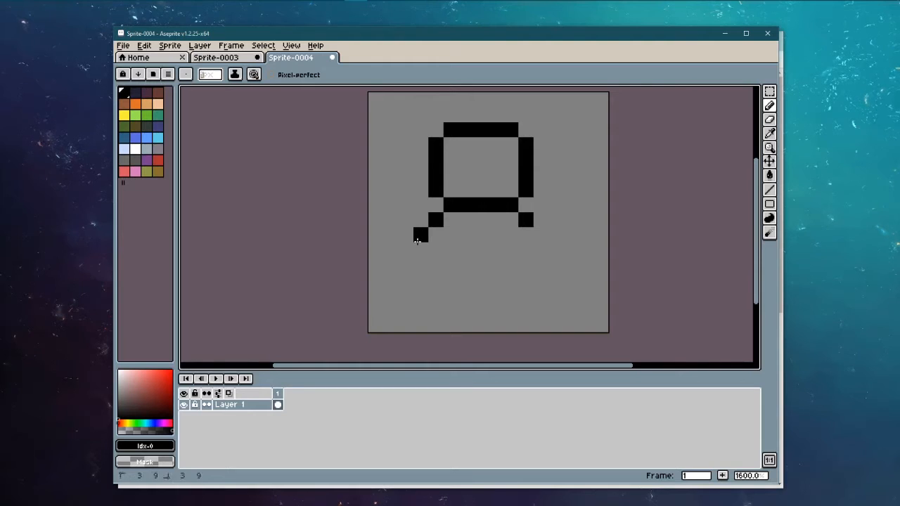
# Step: Draw both arms, hands and body sides, then add two eye pixels
pyautogui.moveTo(416, 241)
pyautogui.mouseDown()
pyautogui.moveTo(403, 249)
pyautogui.moveTo(408, 267)
pyautogui.mouseUp()
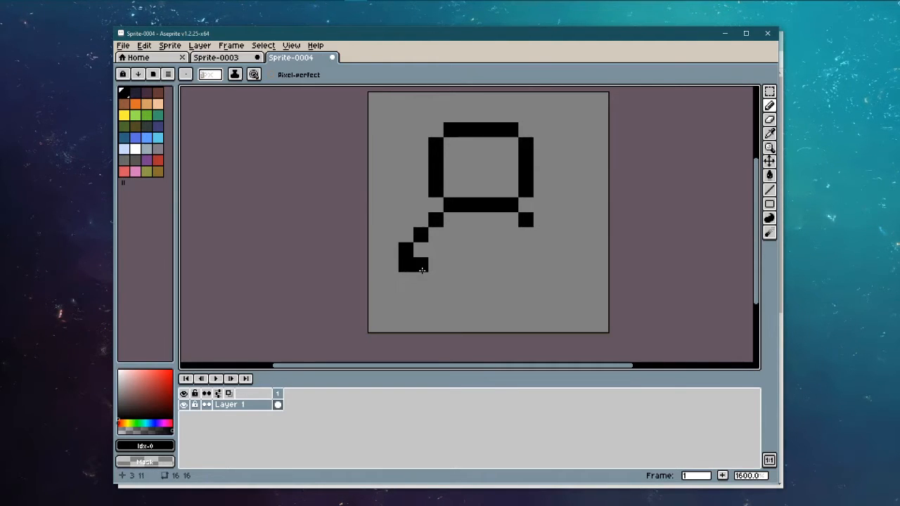
pyautogui.click(540, 234)
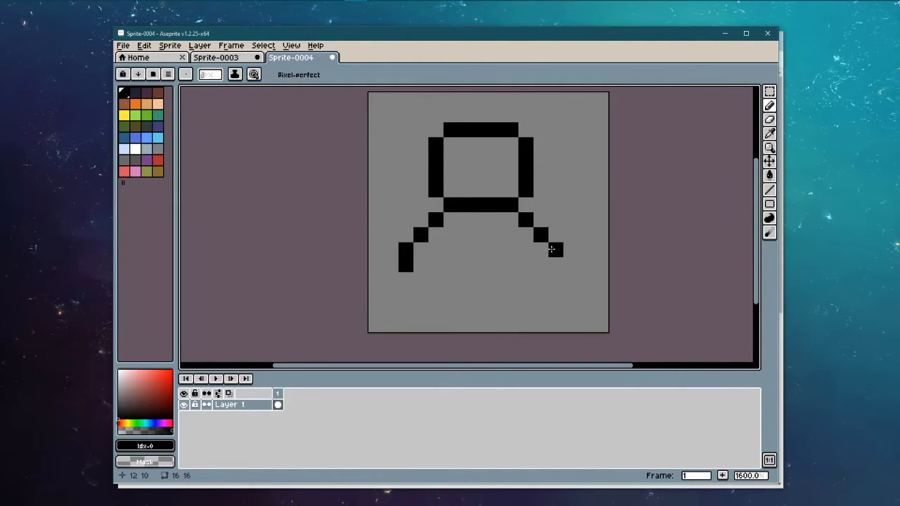
pyautogui.moveTo(558, 263); pyautogui.dragTo(559, 280)
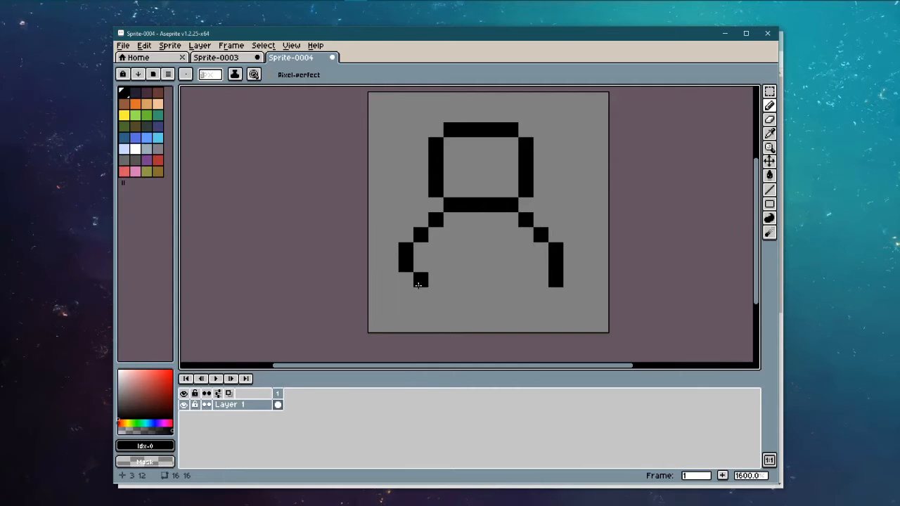
pyautogui.moveTo(418, 284)
pyautogui.mouseDown()
pyautogui.moveTo(436, 263)
pyautogui.moveTo(451, 263)
pyautogui.moveTo(451, 296)
pyautogui.mouseUp()
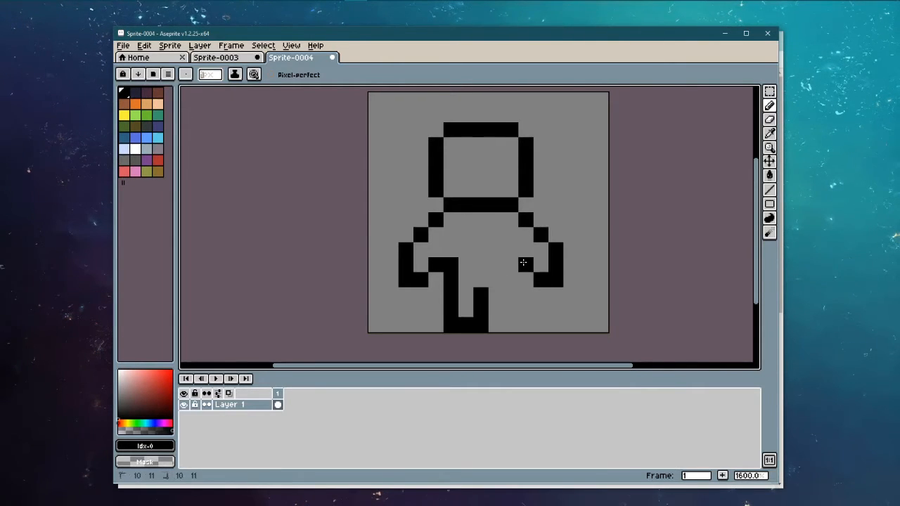
pyautogui.moveTo(525, 262); pyautogui.dragTo(507, 298)
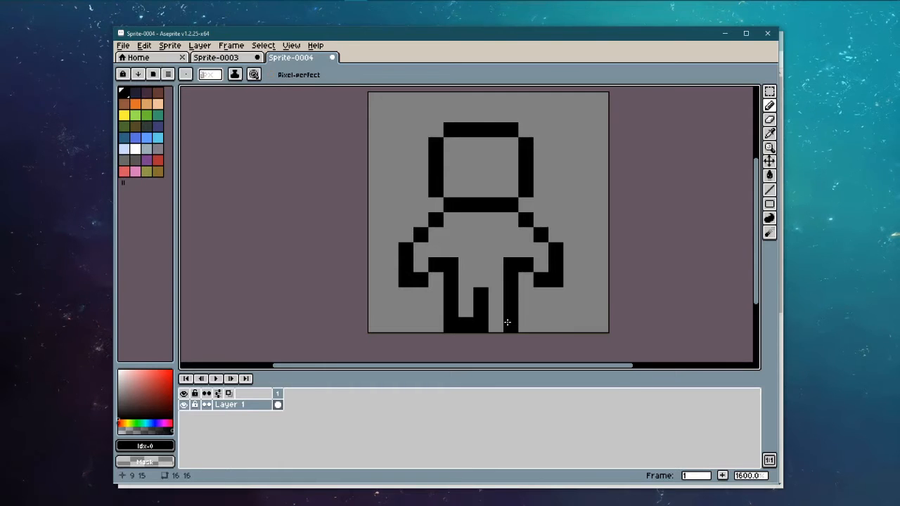
pyautogui.click(466, 159)
pyautogui.click(495, 160)
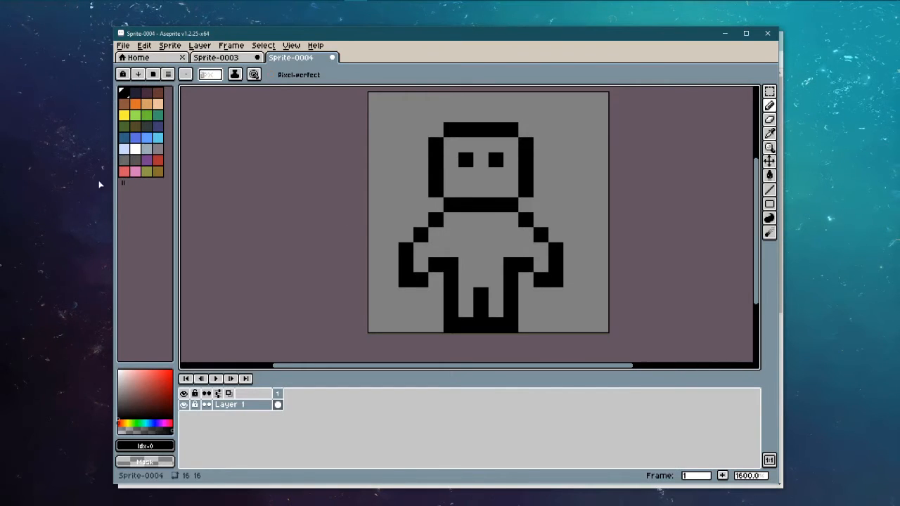
# Step: Fill the figure's body with the green palette colour using the Paint Bucket
pyautogui.click(134, 116)
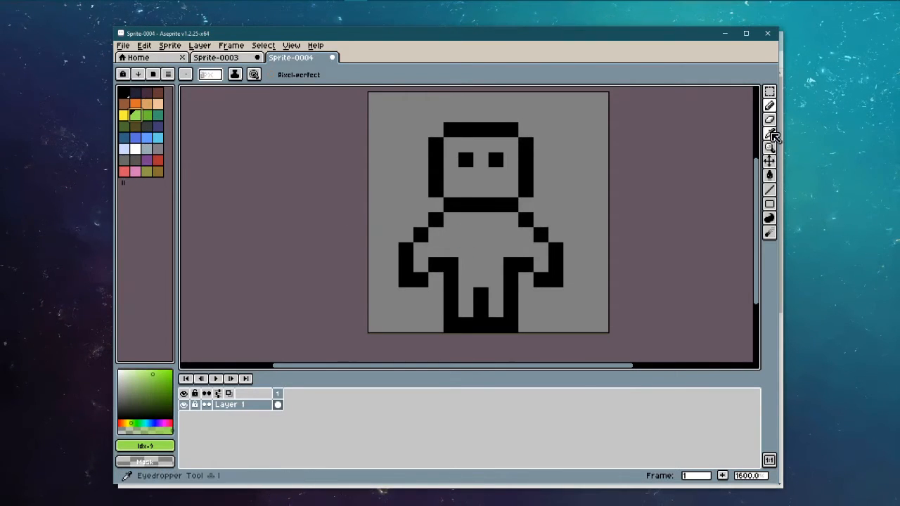
pyautogui.click(770, 178)
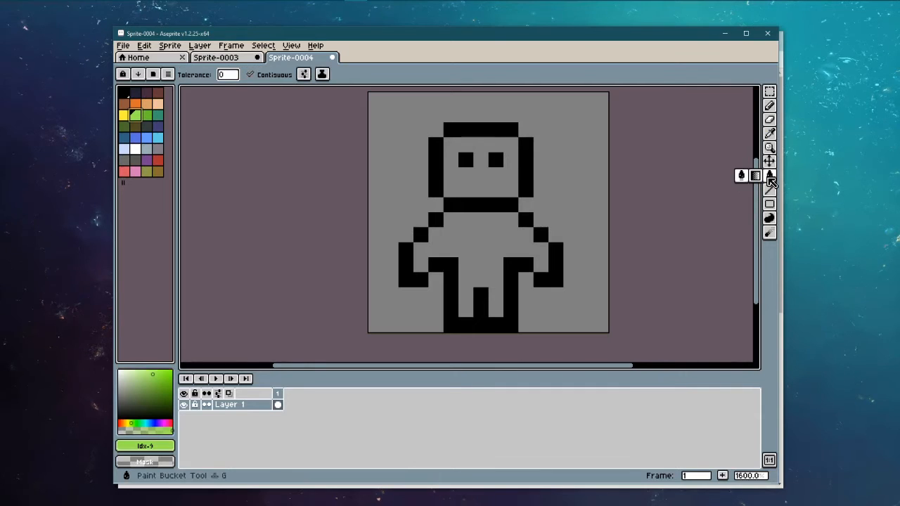
pyautogui.click(472, 236)
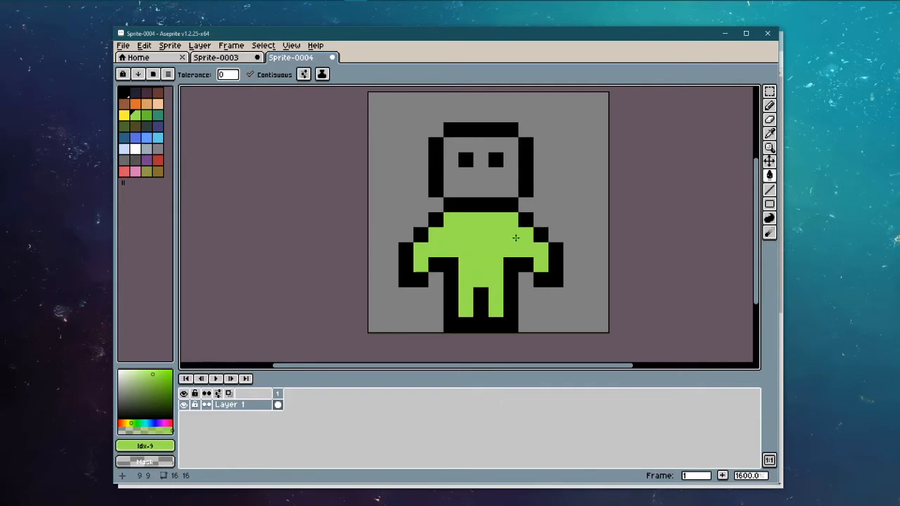
# Step: Sample black from the neck outline with the Eyedropper
pyautogui.click(768, 134)
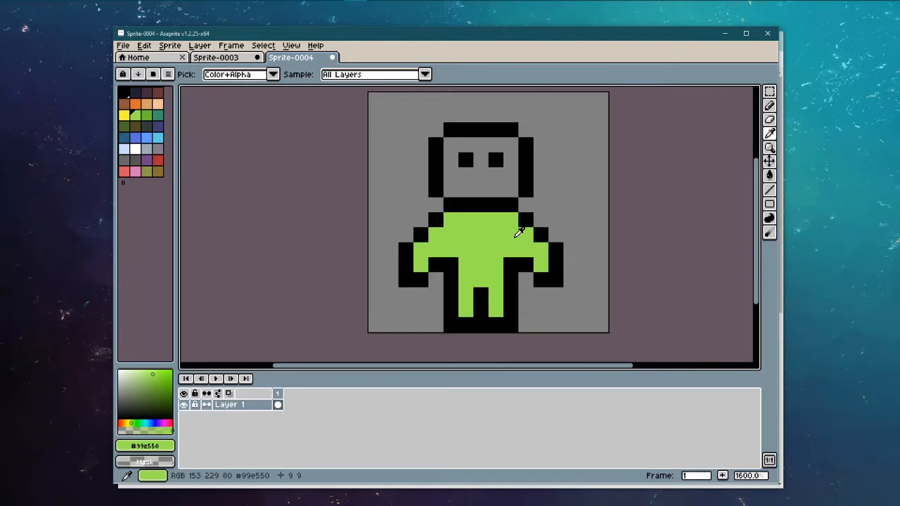
pyautogui.click(557, 188)
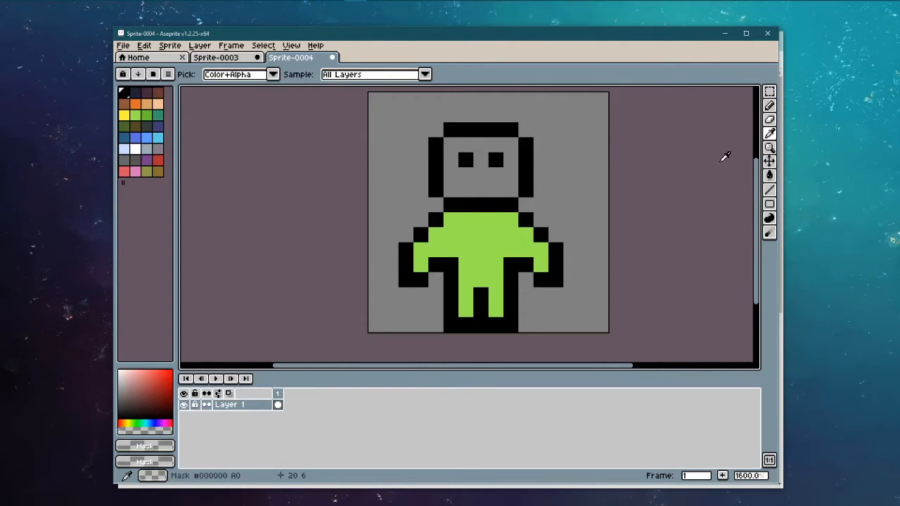
pyautogui.click(498, 200)
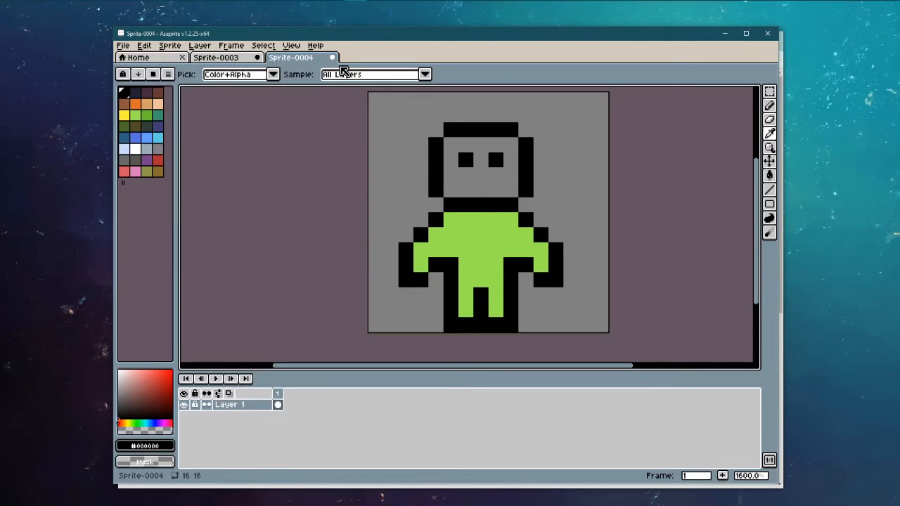
# Step: Erase the bottom pixel of each arm, undoing an accidental head erase
pyautogui.click(771, 120)
pyautogui.moveTo(525, 174); pyautogui.dragTo(526, 142)
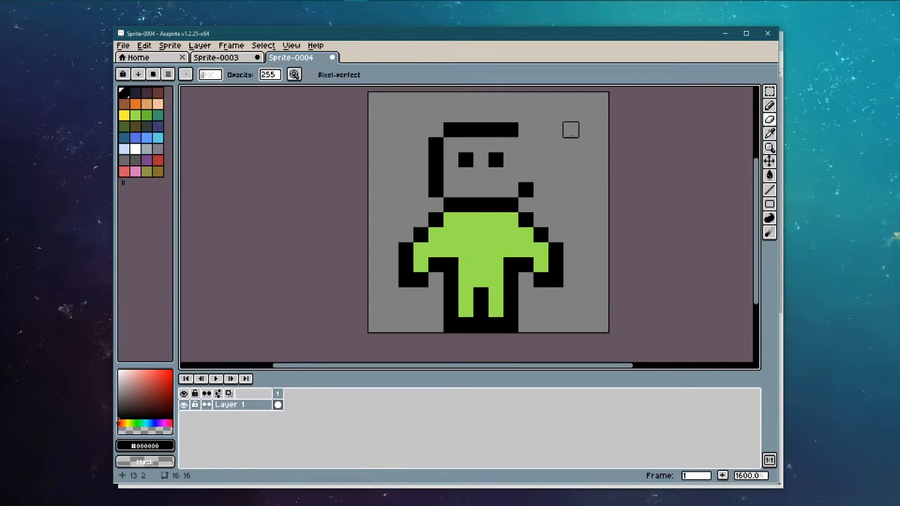
pyautogui.hotkey('ctrl', 'z')
pyautogui.click(556, 279)
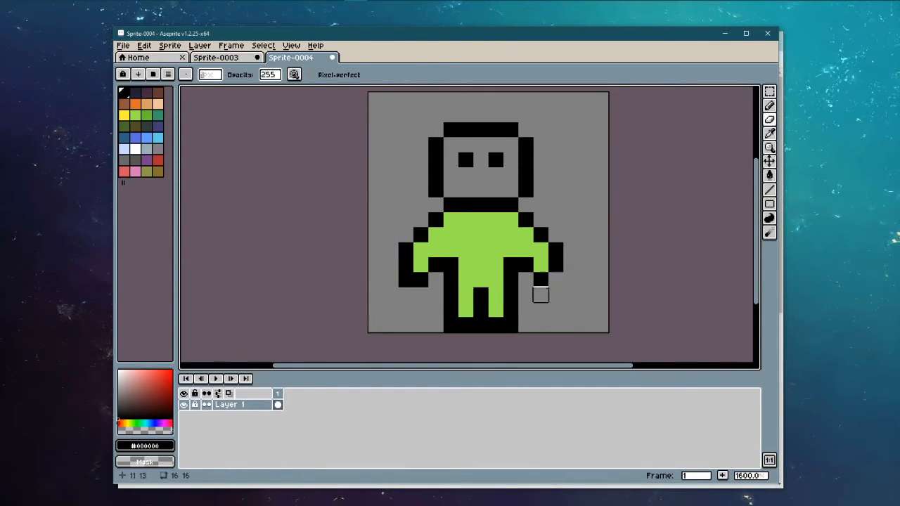
pyautogui.click(405, 279)
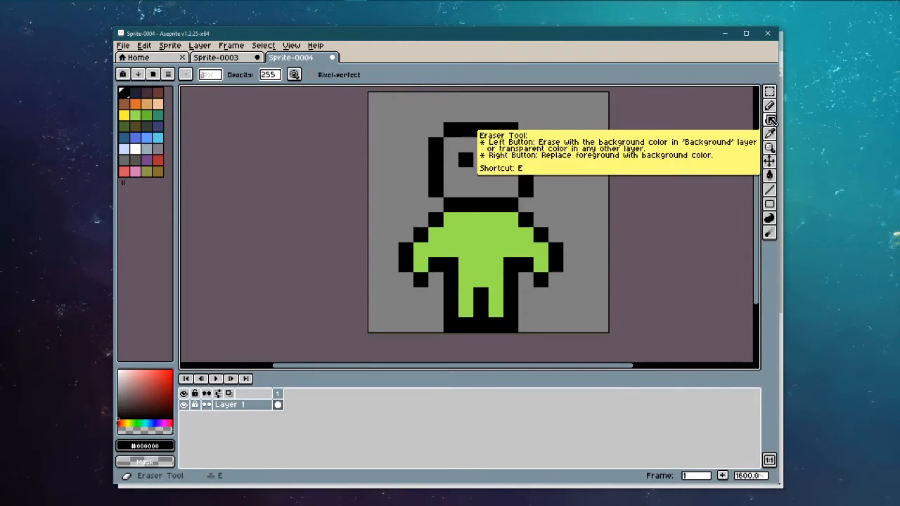
# Step: Shift the whole figure one pixel to the right with the Move tool
pyautogui.click(769, 167)
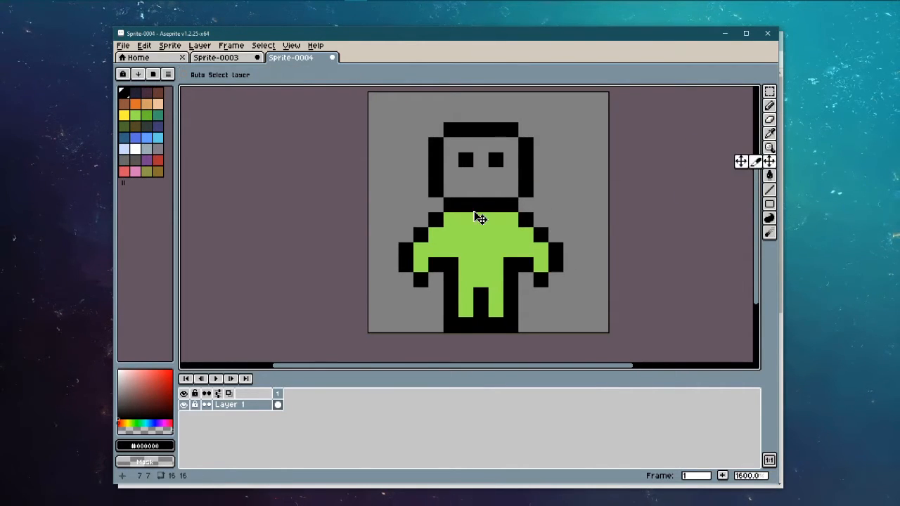
pyautogui.moveTo(478, 215)
pyautogui.mouseDown()
pyautogui.moveTo(446, 232)
pyautogui.moveTo(499, 203)
pyautogui.moveTo(438, 220)
pyautogui.moveTo(486, 225)
pyautogui.moveTo(484, 212)
pyautogui.mouseUp()
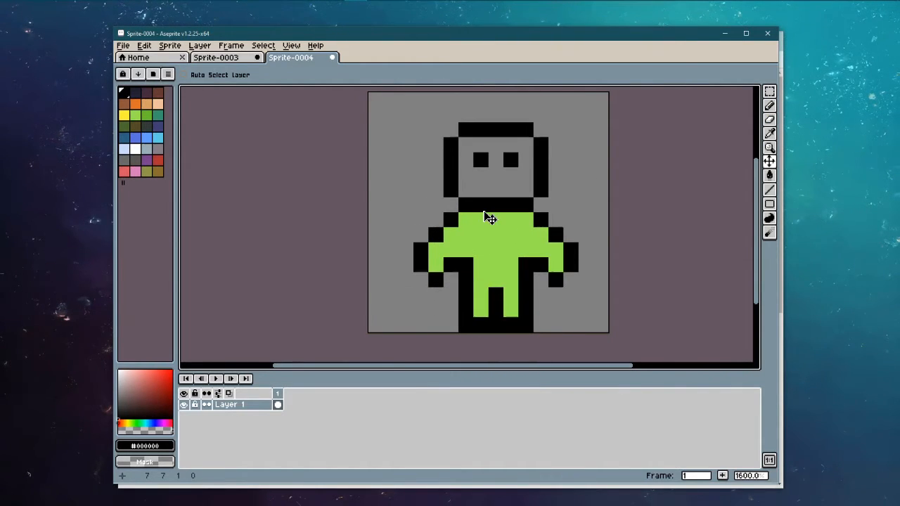
pyautogui.click(769, 175)
pyautogui.click(755, 175)
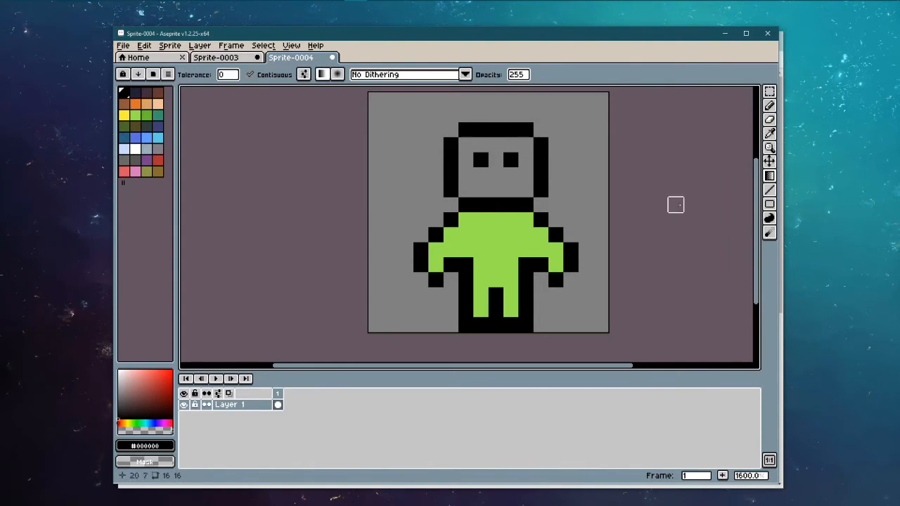
# Step: Try a black-to-grey gradient fill, undo it, and try out green colours
pyautogui.moveTo(571, 174); pyautogui.dragTo(585, 340)
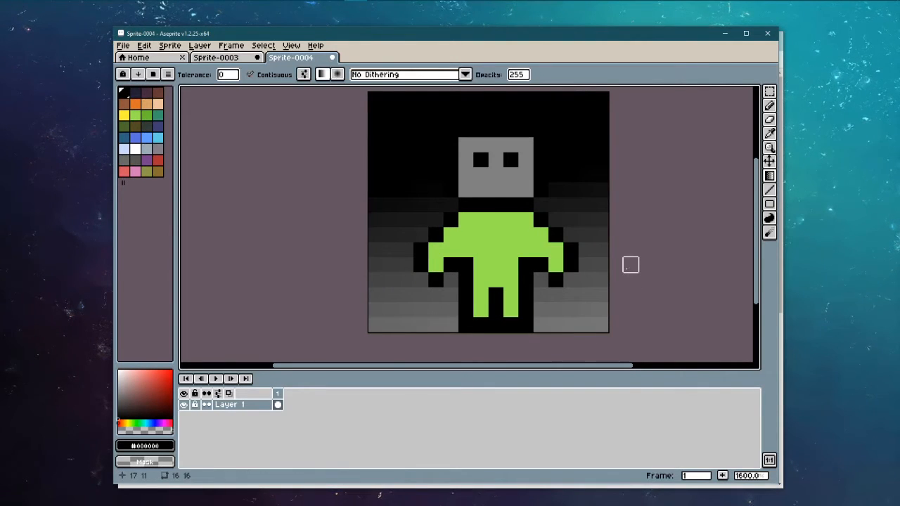
pyautogui.hotkey('ctrl', 'z')
pyautogui.hotkey('ctrl', 'z')
pyautogui.hotkey('ctrl', 'z')
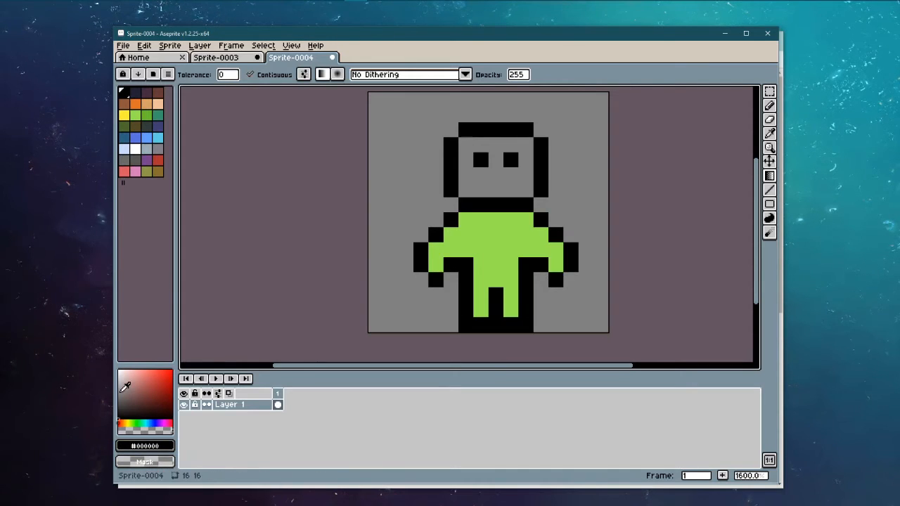
pyautogui.click(142, 447)
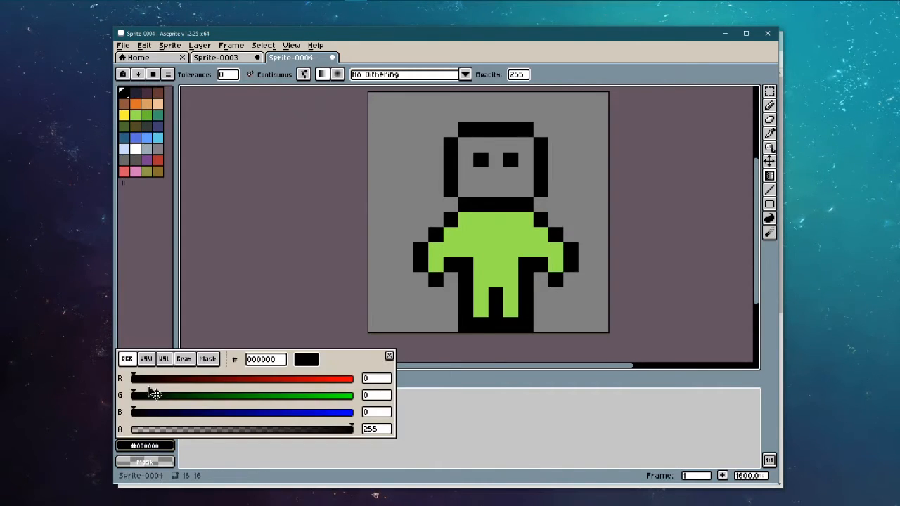
pyautogui.click(237, 397)
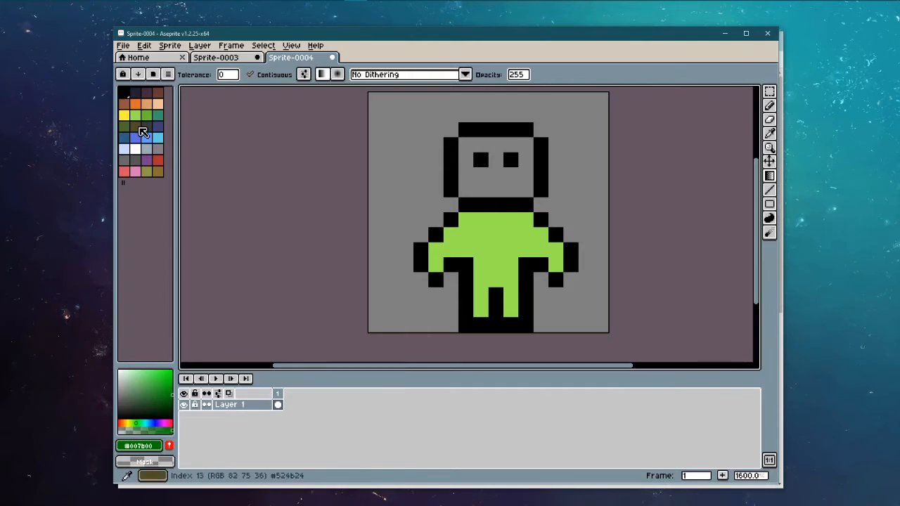
pyautogui.click(139, 116)
pyautogui.click(151, 114)
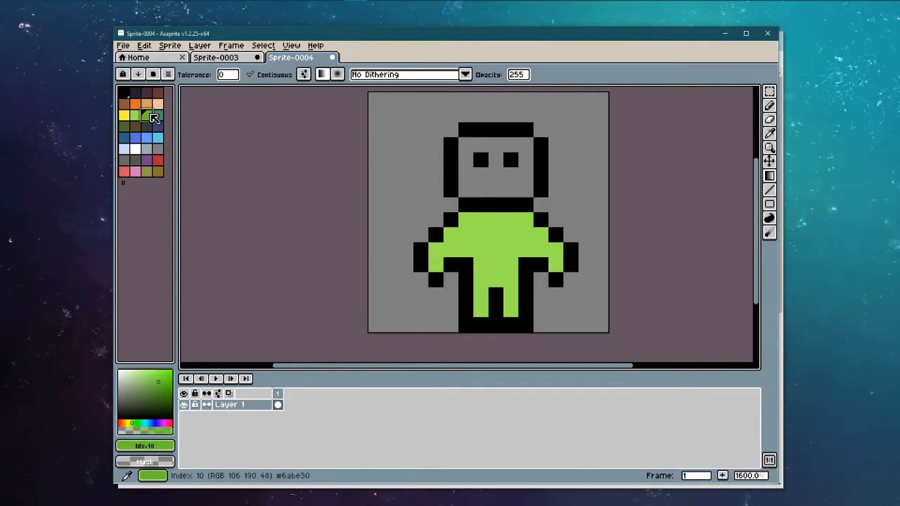
# Step: Sample the body's light green, darken it to V 48 in HSV, and add it to the palette
pyautogui.click(769, 134)
pyautogui.click(490, 232)
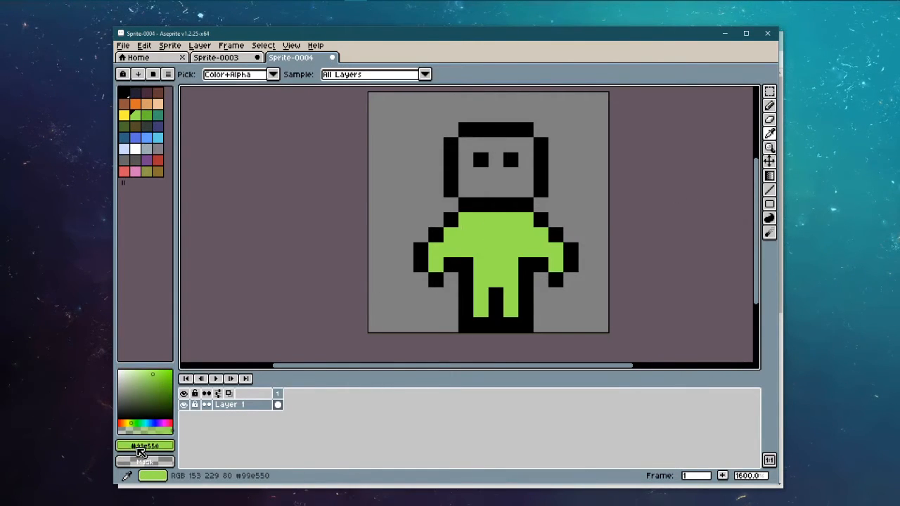
pyautogui.click(144, 445)
pyautogui.click(146, 360)
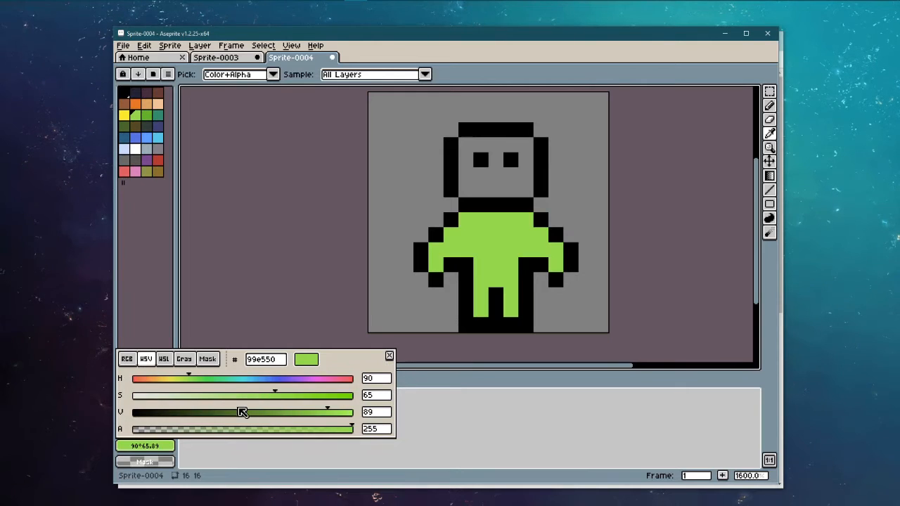
pyautogui.moveTo(242, 412)
pyautogui.mouseDown()
pyautogui.moveTo(221, 415)
pyautogui.moveTo(237, 412)
pyautogui.mouseUp()
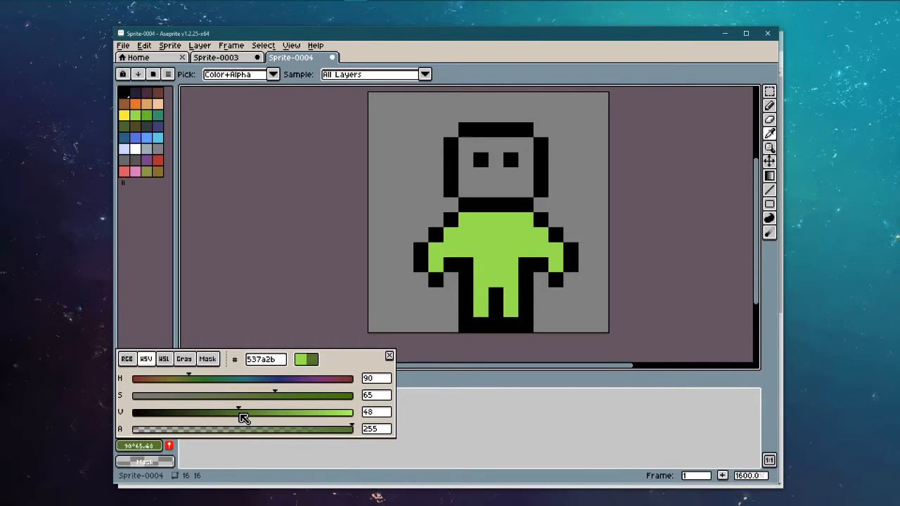
pyautogui.click(172, 447)
# Step: Set the background colour to alpha 255 and V 100, making it opaque white
pyautogui.click(146, 463)
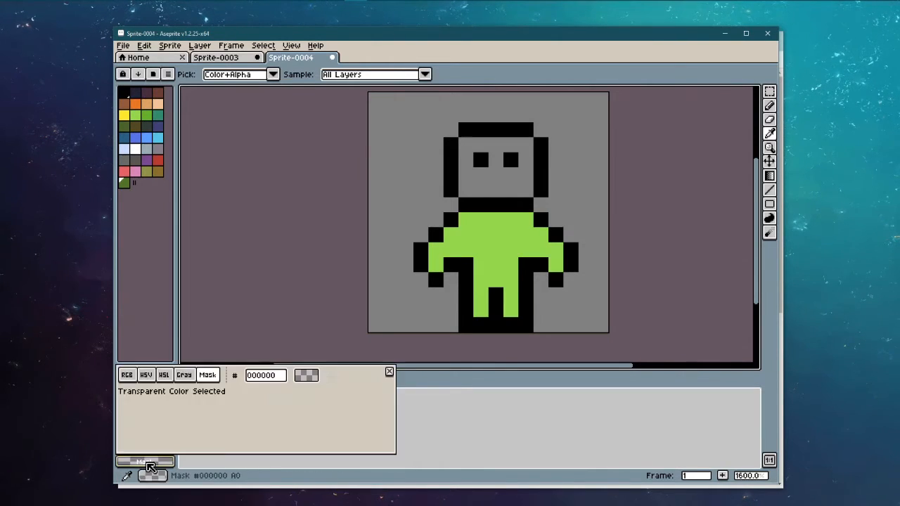
pyautogui.click(146, 375)
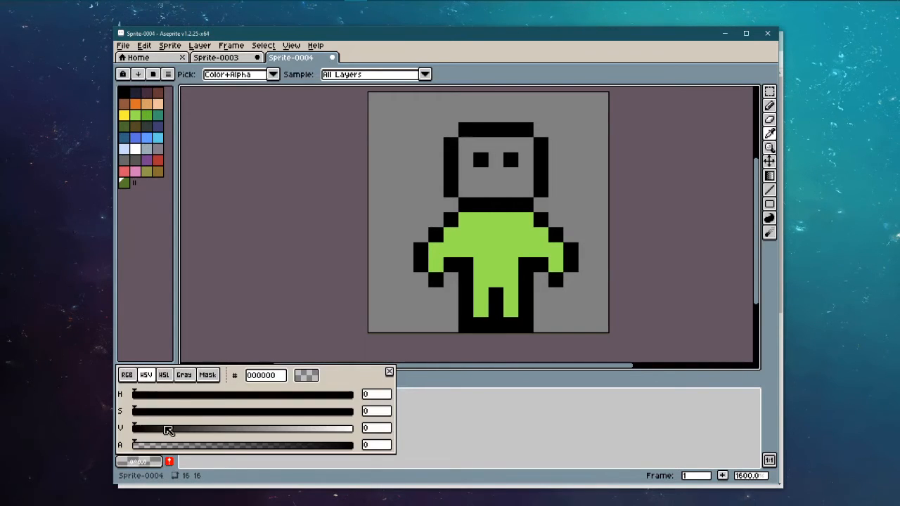
pyautogui.moveTo(141, 444); pyautogui.dragTo(428, 444)
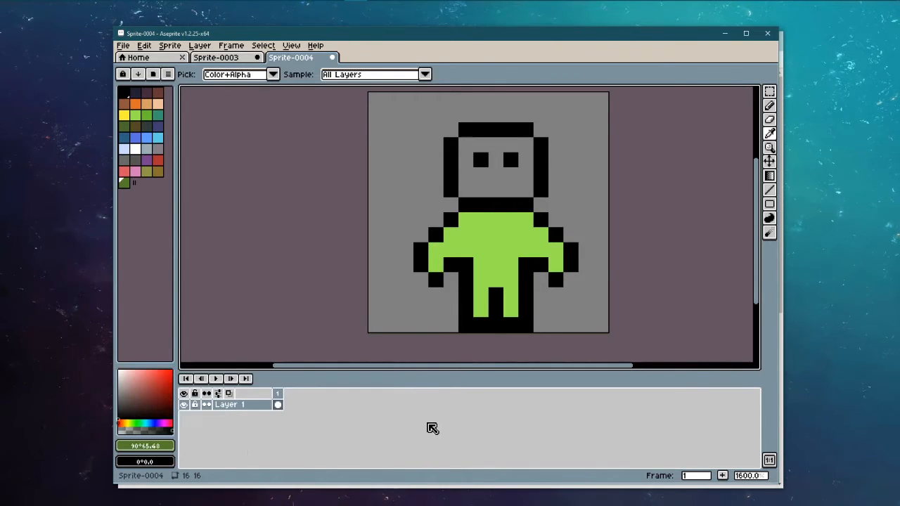
pyautogui.click(145, 462)
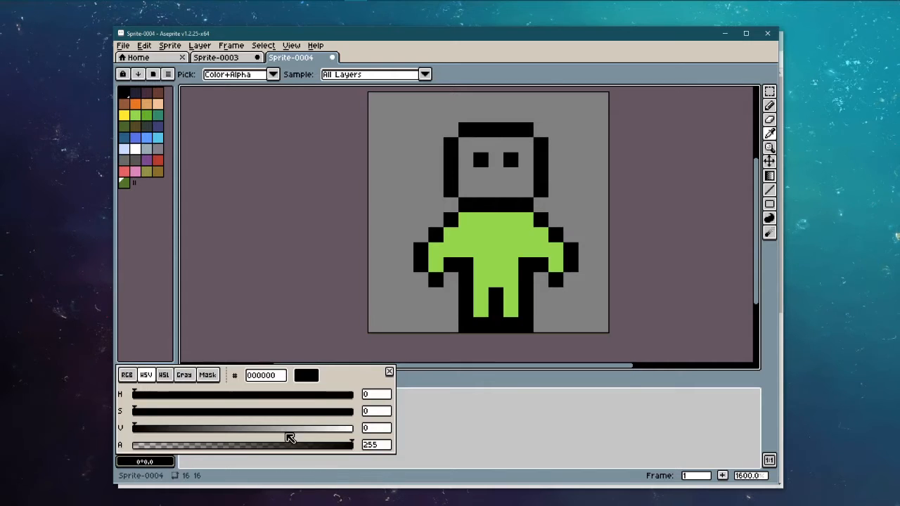
pyautogui.moveTo(284, 430); pyautogui.dragTo(432, 434)
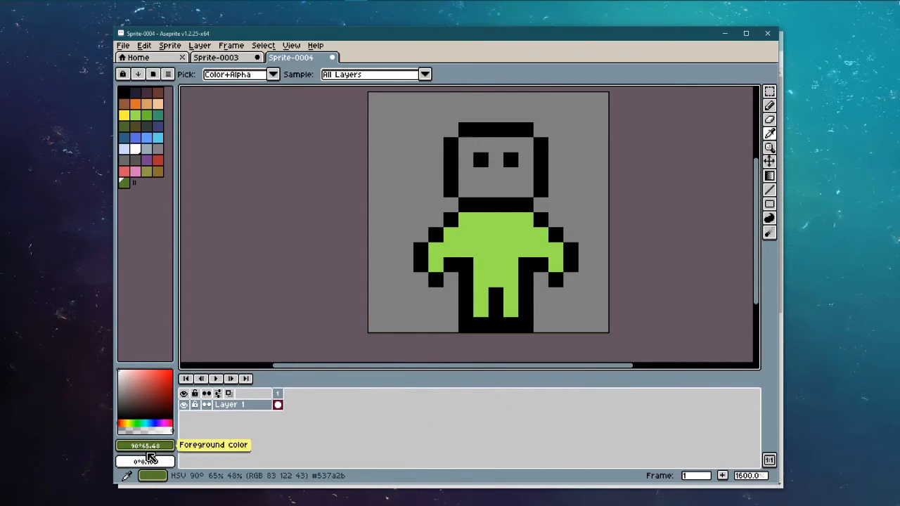
# Step: Drag a dark-green-to-white vertical gradient down the canvas, then pick brown
pyautogui.click(769, 176)
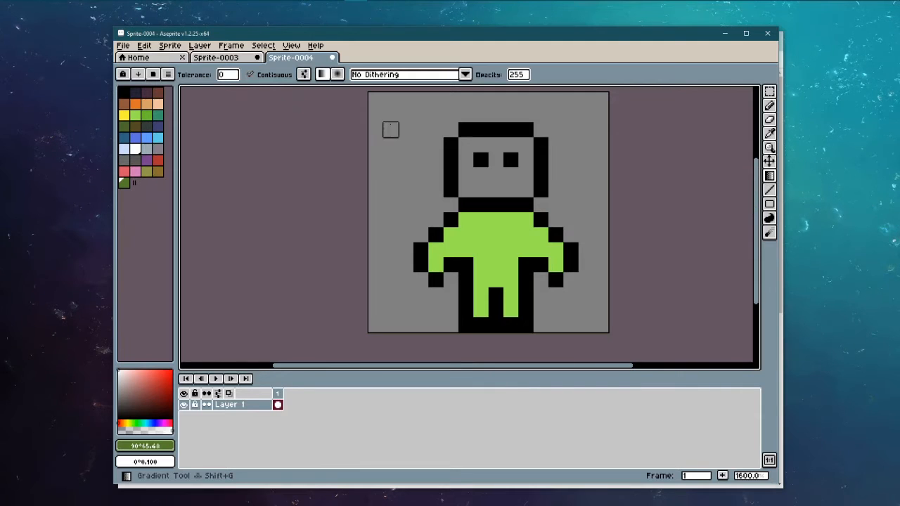
pyautogui.moveTo(420, 94); pyautogui.dragTo(421, 324)
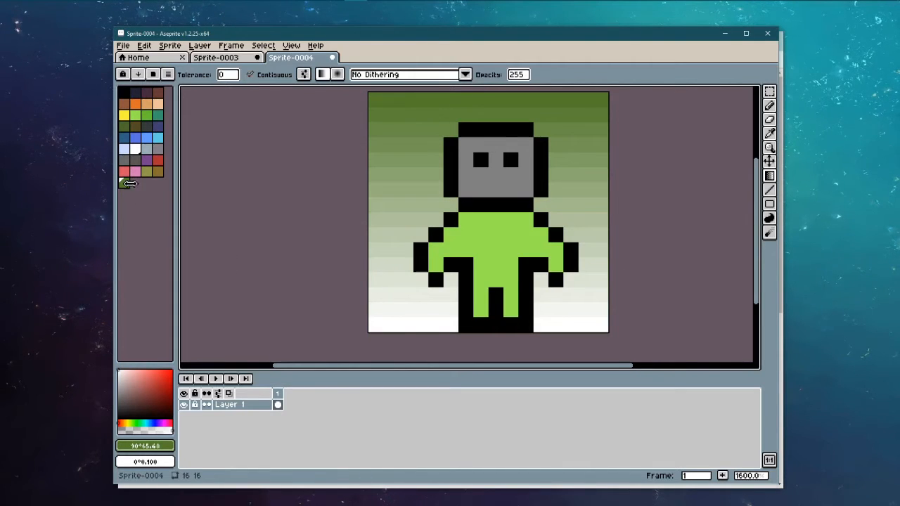
pyautogui.click(124, 103)
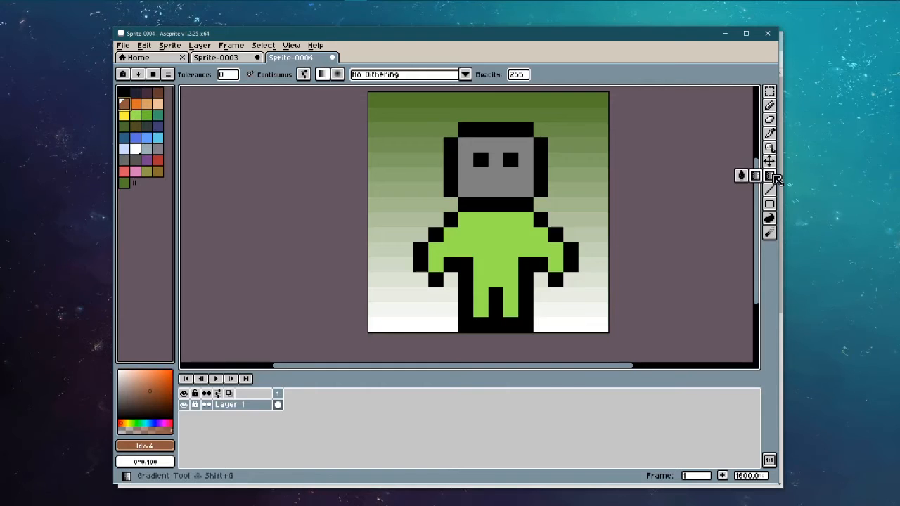
pyautogui.click(743, 177)
# Step: Fill the grey face brown, then draw two trial black arm lines and undo them
pyautogui.click(494, 184)
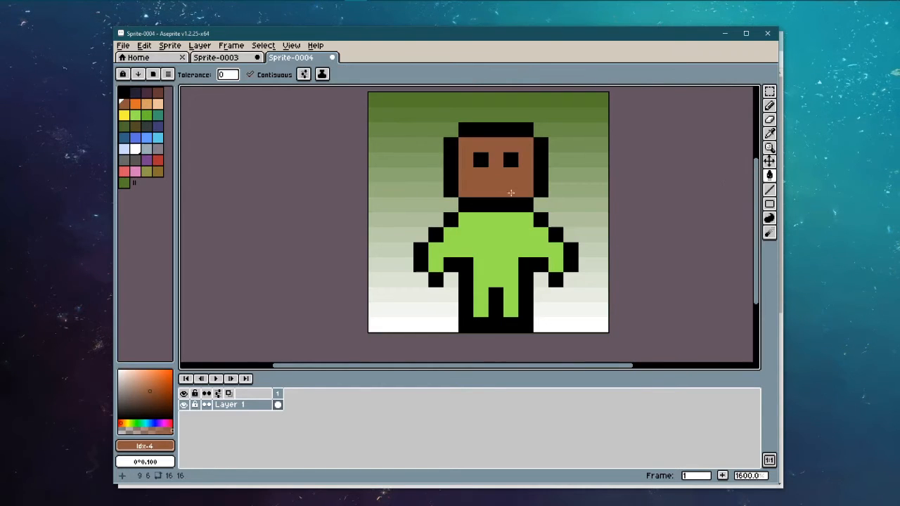
pyautogui.click(769, 189)
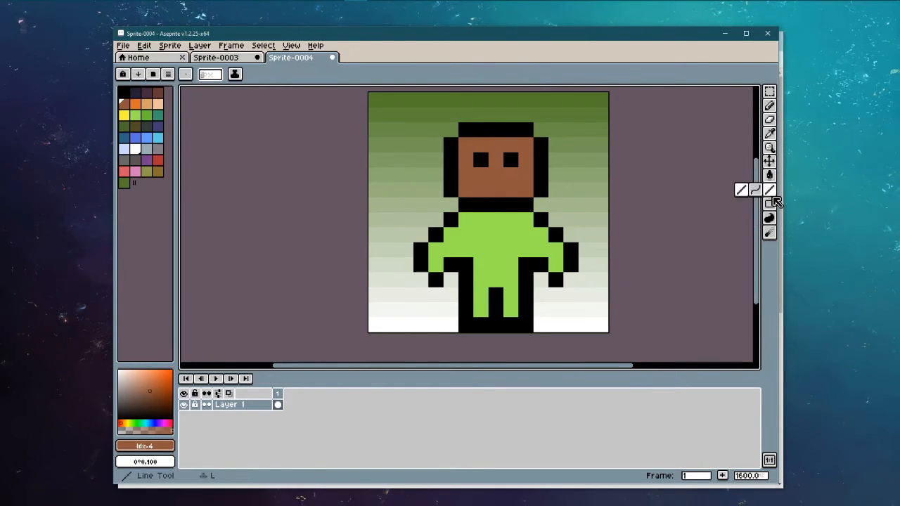
pyautogui.click(123, 92)
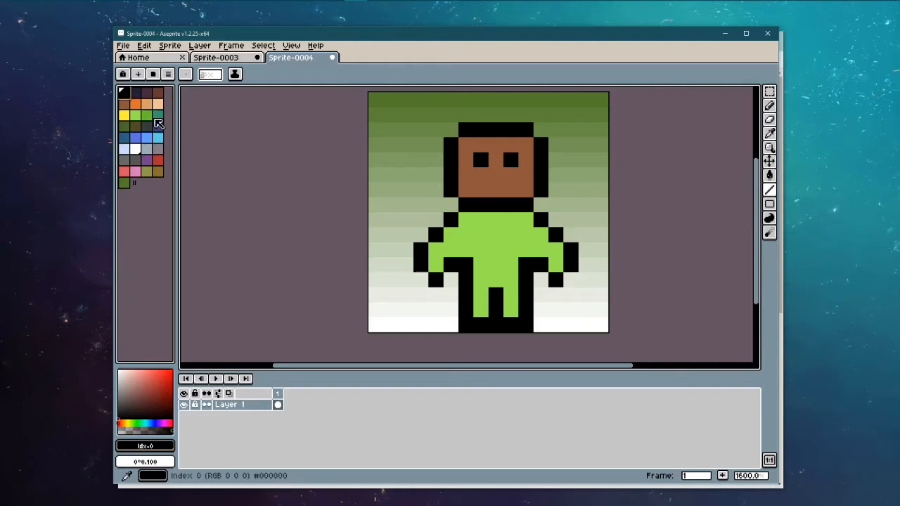
pyautogui.moveTo(396, 235); pyautogui.dragTo(421, 104)
pyautogui.moveTo(556, 115); pyautogui.dragTo(599, 142)
pyautogui.hotkey('ctrl', 'z')
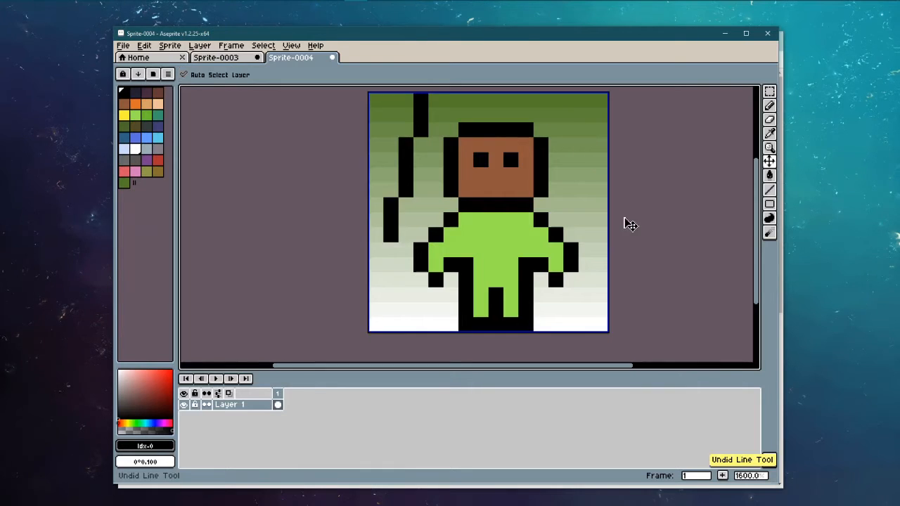
pyautogui.hotkey('ctrl', 'z')
# Step: Draw a trial curved black arm from the body toward the head, then undo it
pyautogui.moveTo(769, 189); pyautogui.dragTo(741, 190)
pyautogui.moveTo(390, 295); pyautogui.dragTo(381, 175)
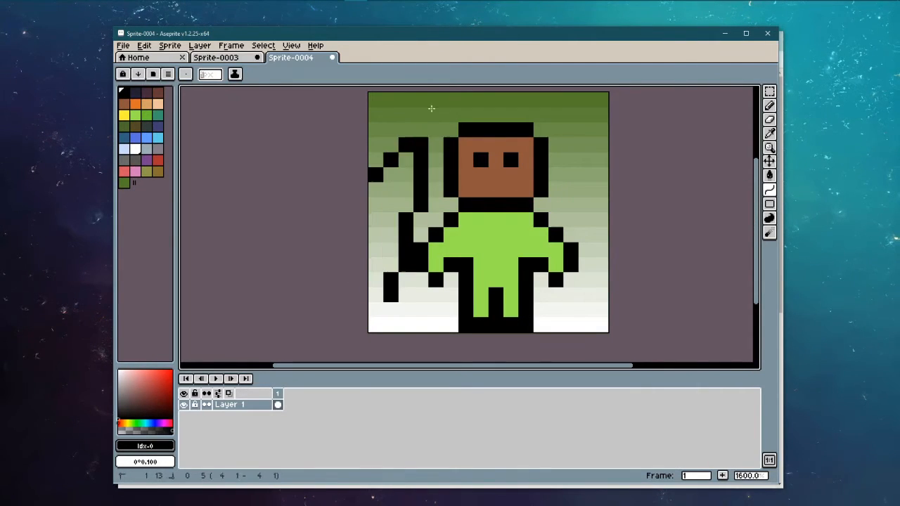
pyautogui.click(434, 102)
pyautogui.click(478, 96)
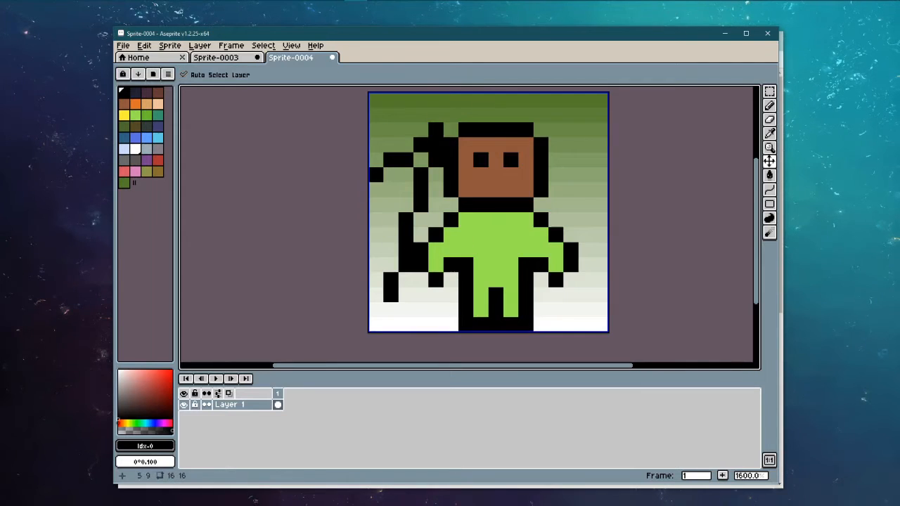
pyautogui.hotkey('ctrl', 'z')
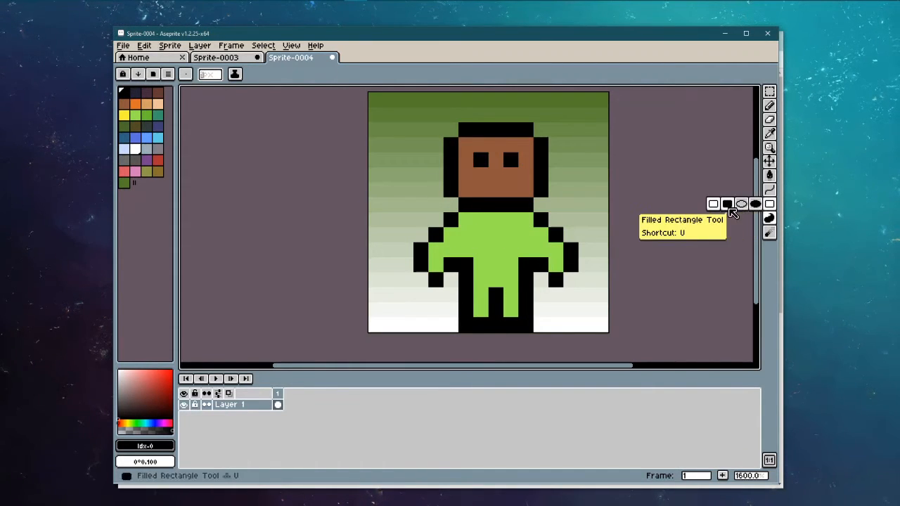
pyautogui.moveTo(771, 220)
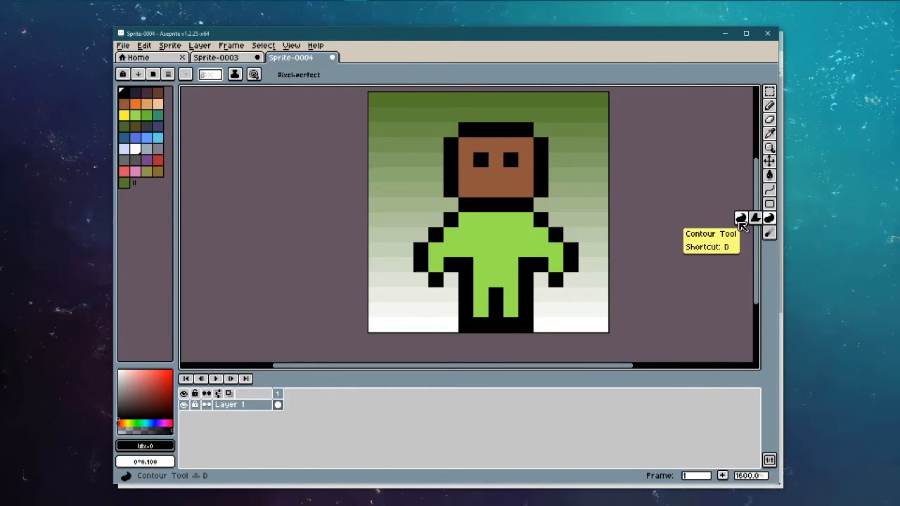
pyautogui.click(755, 218)
pyautogui.moveTo(771, 234)
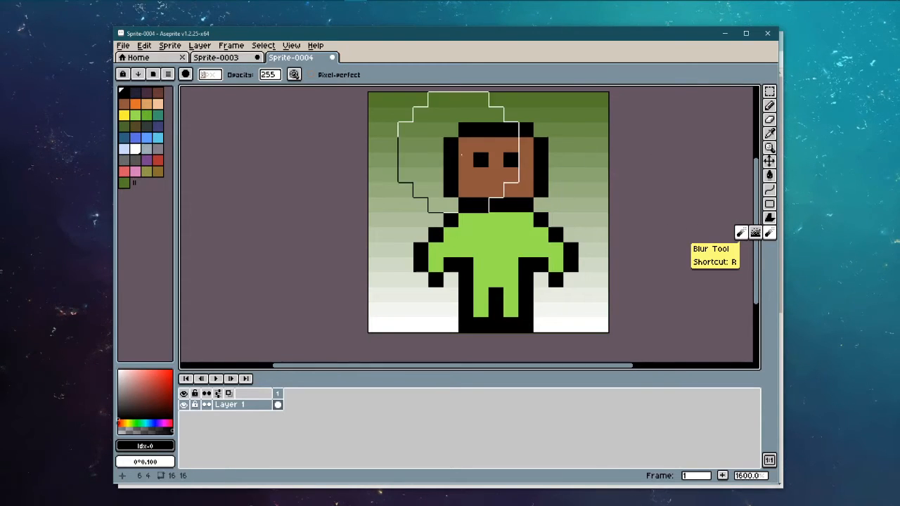
pyautogui.moveTo(458, 152)
pyautogui.mouseDown()
pyautogui.moveTo(493, 188)
pyautogui.moveTo(479, 185)
pyautogui.moveTo(486, 243)
pyautogui.moveTo(552, 249)
pyautogui.moveTo(483, 262)
pyautogui.moveTo(615, 271)
pyautogui.moveTo(524, 255)
pyautogui.mouseUp()
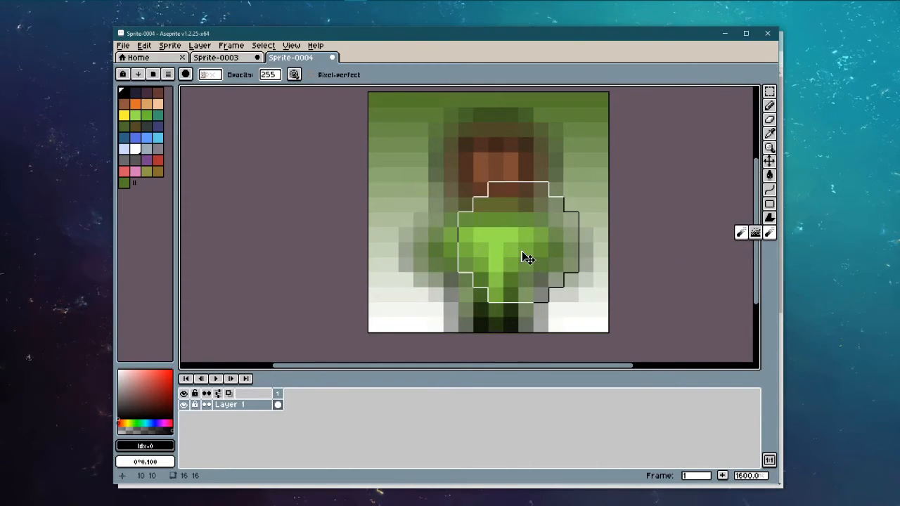
pyautogui.hotkey('ctrl', 'z')
pyautogui.hotkey('ctrl', 'y')
pyautogui.hotkey('ctrl', 'z')
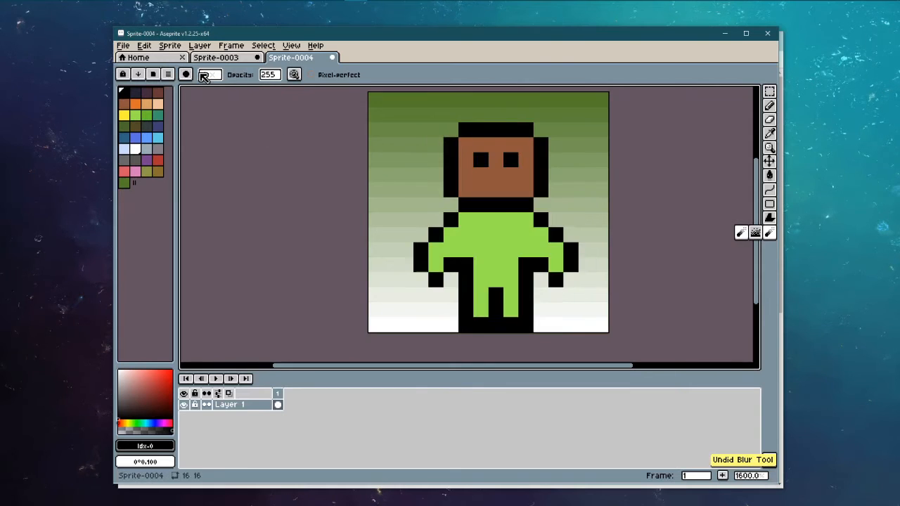
pyautogui.scroll(-7, 202, 76)
pyautogui.moveTo(496, 205)
pyautogui.mouseDown()
pyautogui.moveTo(511, 160)
pyautogui.moveTo(496, 204)
pyautogui.moveTo(466, 190)
pyautogui.moveTo(526, 145)
pyautogui.moveTo(525, 190)
pyautogui.moveTo(495, 325)
pyautogui.moveTo(511, 249)
pyautogui.moveTo(571, 220)
pyautogui.moveTo(481, 204)
pyautogui.moveTo(496, 174)
pyautogui.moveTo(466, 190)
pyautogui.moveTo(510, 145)
pyautogui.moveTo(518, 204)
pyautogui.mouseUp()
pyautogui.hotkey('ctrl', 'z')
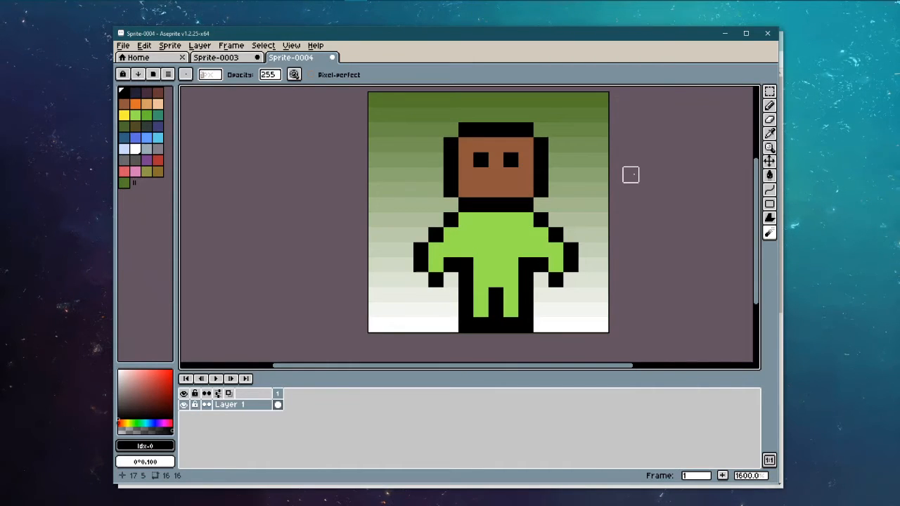
# Step: Switch to the Sprite-0003 document and undo its last pencil stroke
pyautogui.click(199, 63)
pyautogui.scroll(-5, 450, 253)
pyautogui.hotkey('ctrl', 'z')
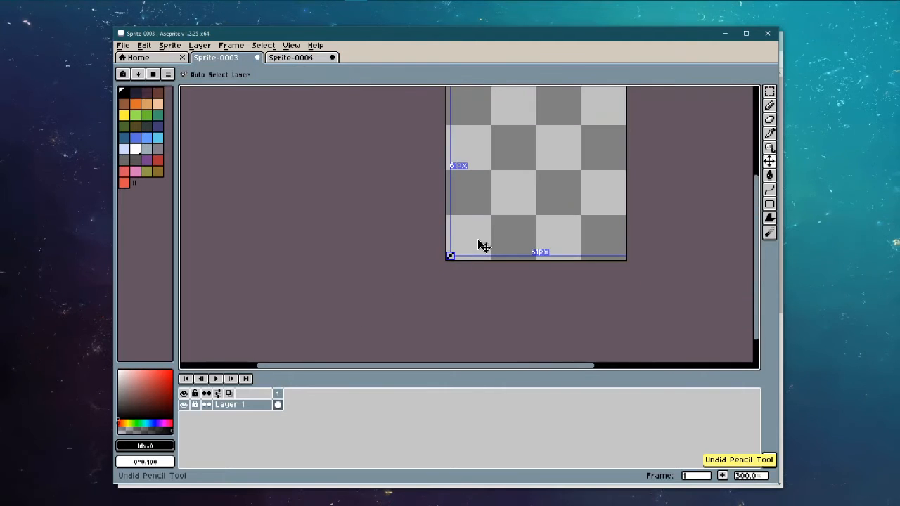
pyautogui.press('b')
pyautogui.scroll(2, 520, 189)
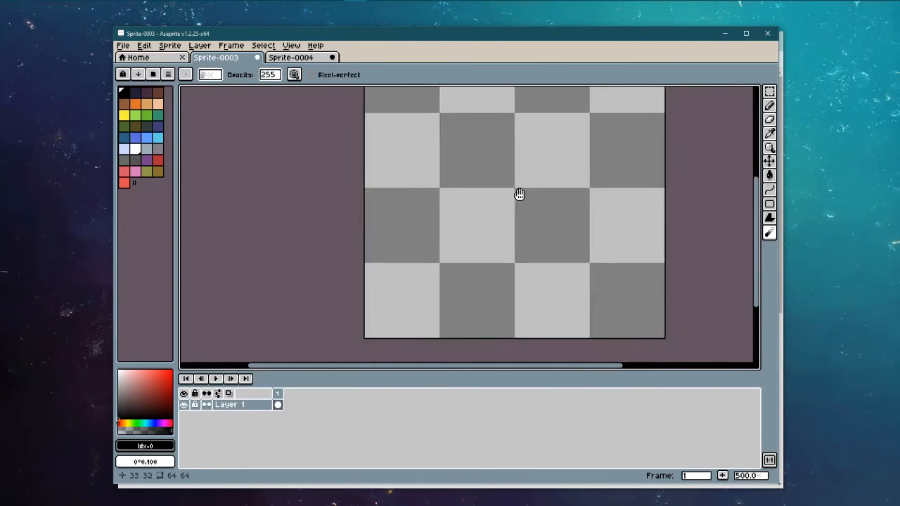
# Step: Centre the canvas and draw a large filled black circle with the Filled Ellipse tool
pyautogui.moveTo(519, 194); pyautogui.dragTo(502, 223)
pyautogui.scroll(-2, 502, 223)
pyautogui.scroll(1, 521, 192)
pyautogui.moveTo(519, 192); pyautogui.dragTo(492, 198)
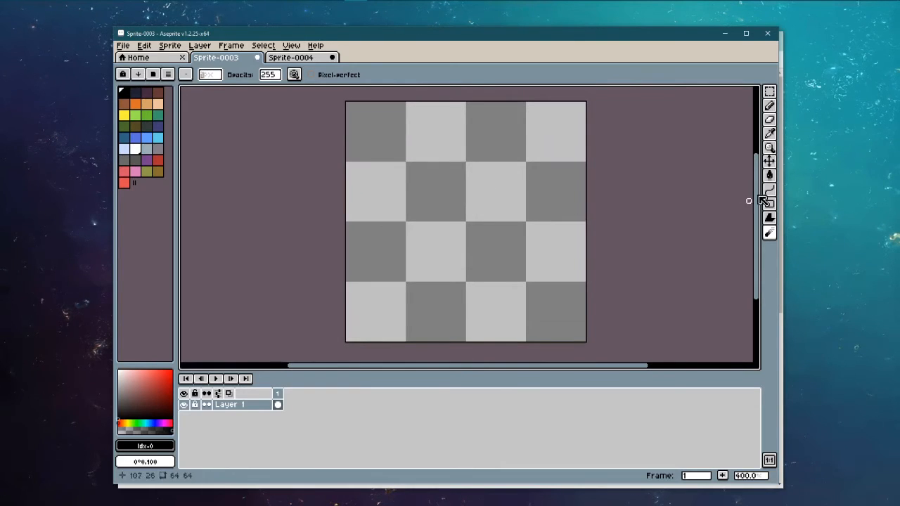
pyautogui.moveTo(768, 203); pyautogui.dragTo(756, 204)
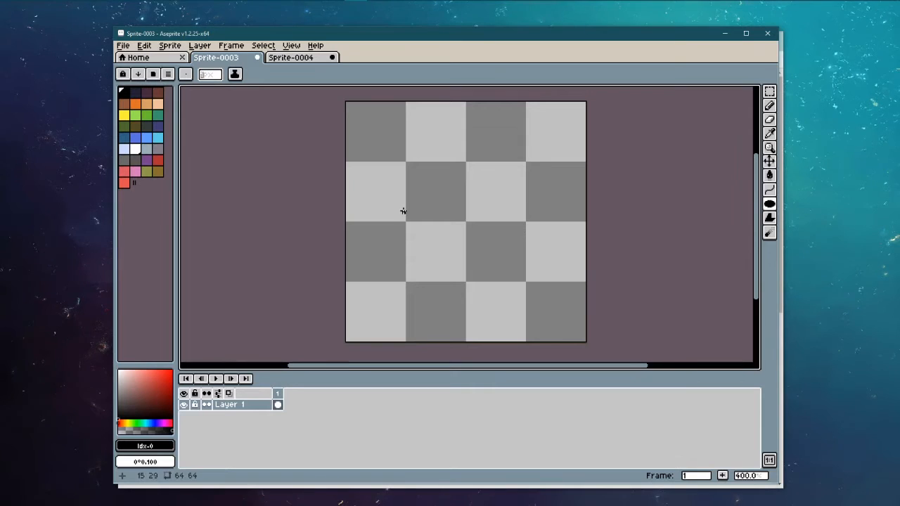
pyautogui.moveTo(401, 166); pyautogui.dragTo(539, 312)
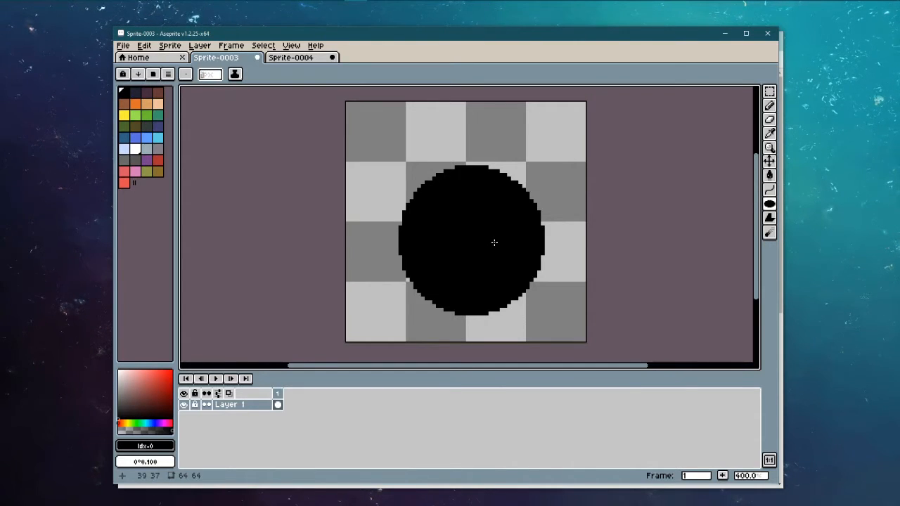
# Step: Lighten black in the HSV colour editor and add dark greys, including 3d3d3d, to the palette
pyautogui.click(142, 459)
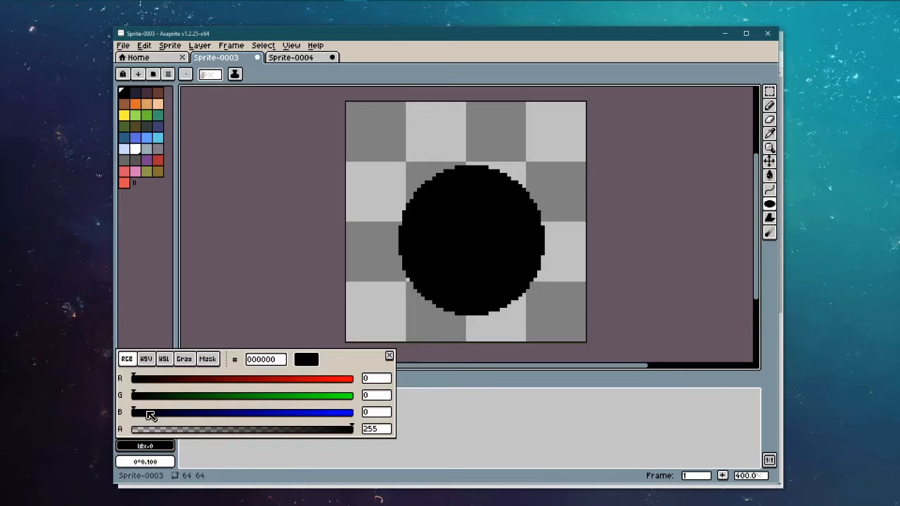
pyautogui.click(144, 364)
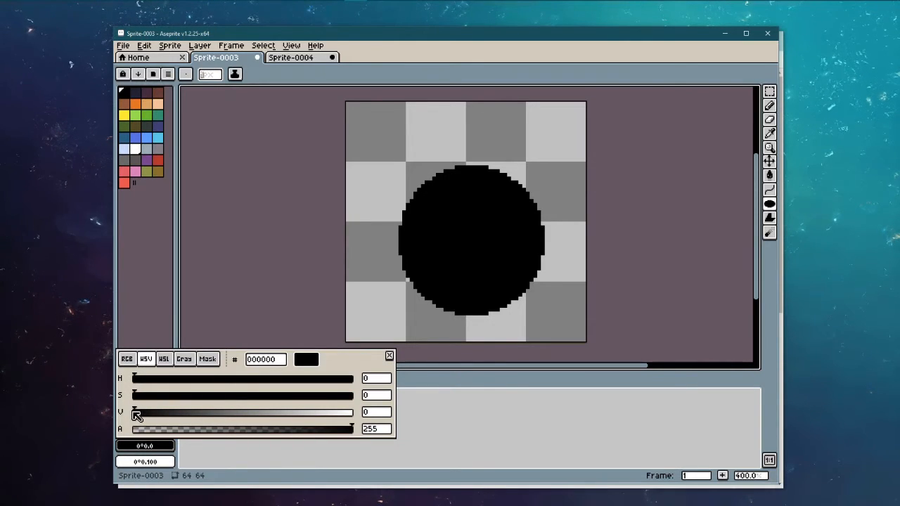
pyautogui.moveTo(135, 414); pyautogui.dragTo(232, 413)
pyautogui.click(171, 448)
pyautogui.click(153, 448)
pyautogui.click(172, 448)
# Step: Add mid grey 737373 and lighter grey a3a3a3 (V 64) to the palette, then select black
pyautogui.click(152, 447)
pyautogui.click(168, 445)
pyautogui.click(148, 445)
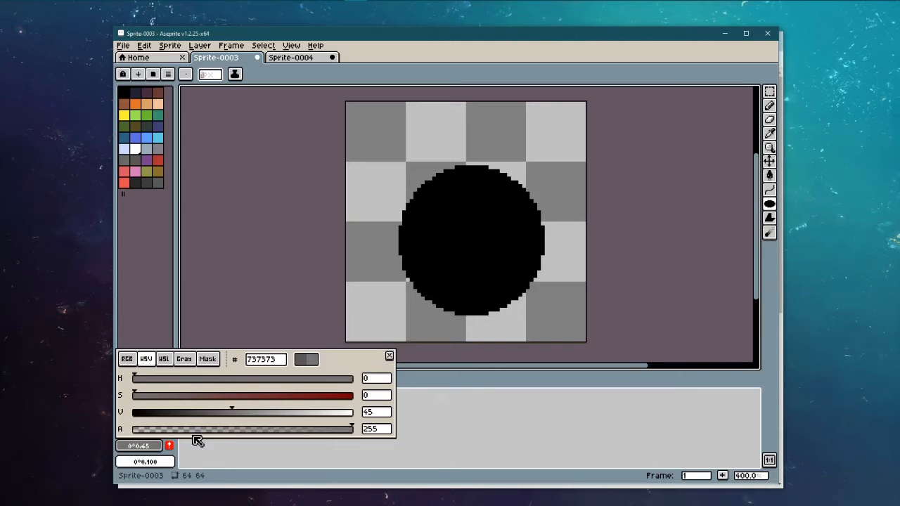
pyautogui.click(169, 446)
pyautogui.click(146, 446)
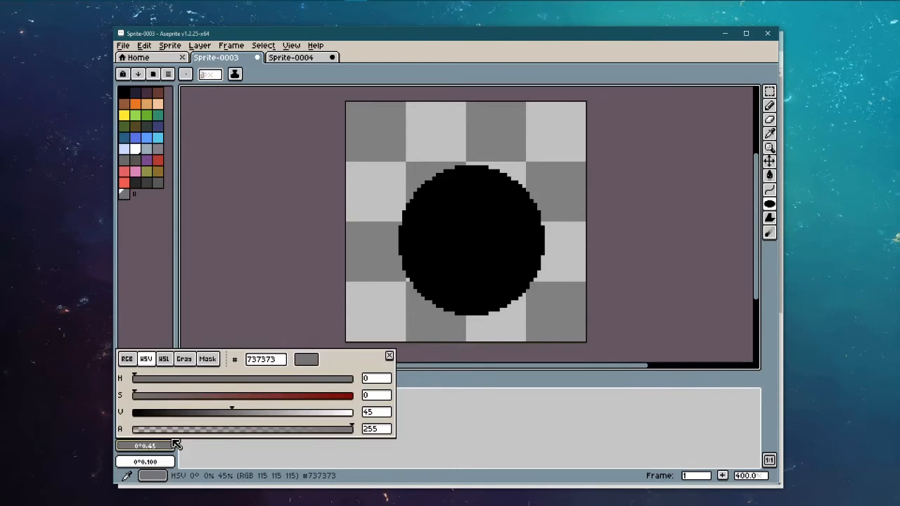
pyautogui.moveTo(234, 411); pyautogui.dragTo(275, 410)
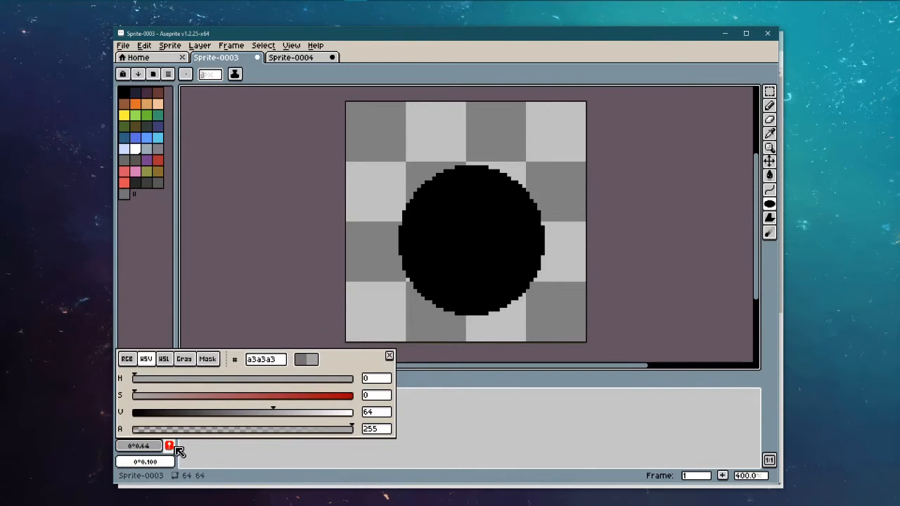
pyautogui.click(171, 446)
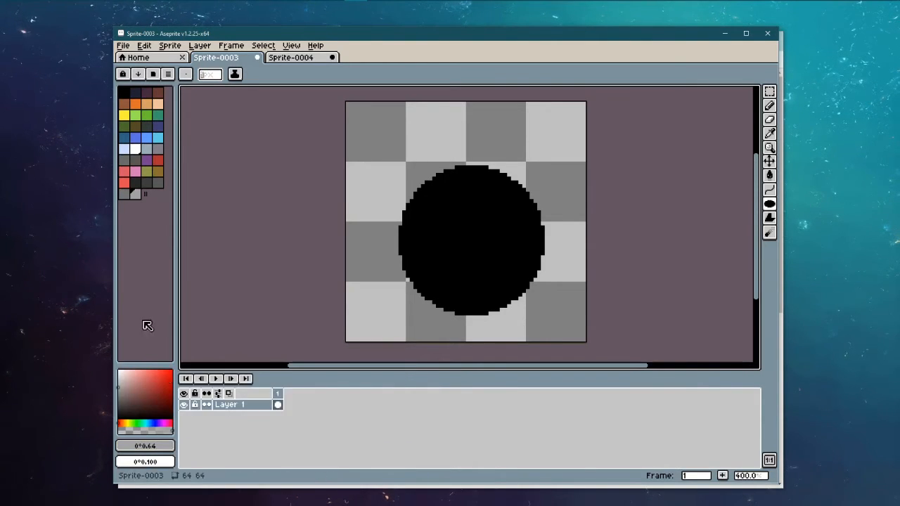
pyautogui.click(124, 91)
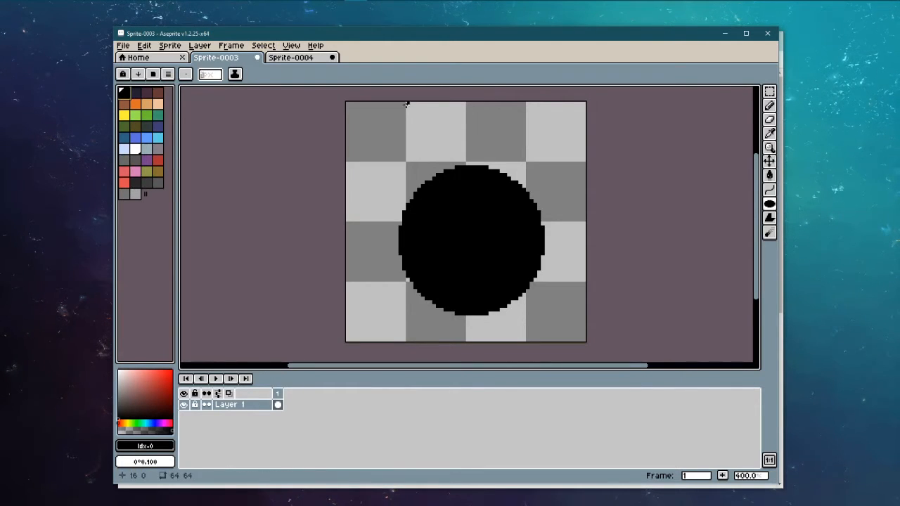
# Step: Select the Pencil with Shading ink and start a grey shade ramp, undoing a duplicate
pyautogui.click(769, 106)
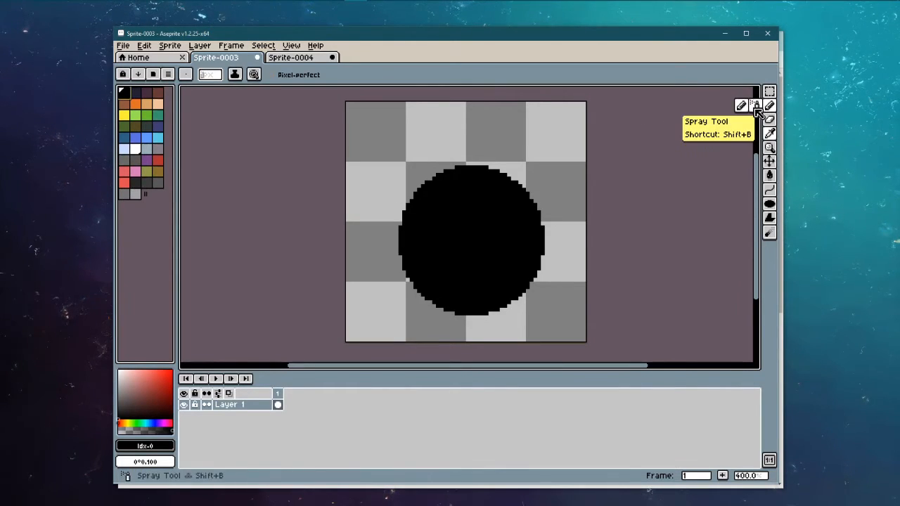
pyautogui.click(235, 74)
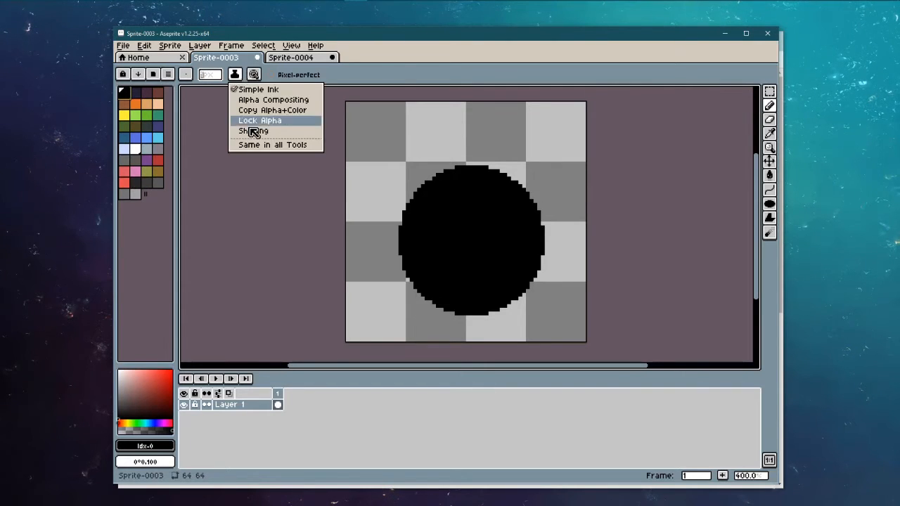
pyautogui.click(240, 127)
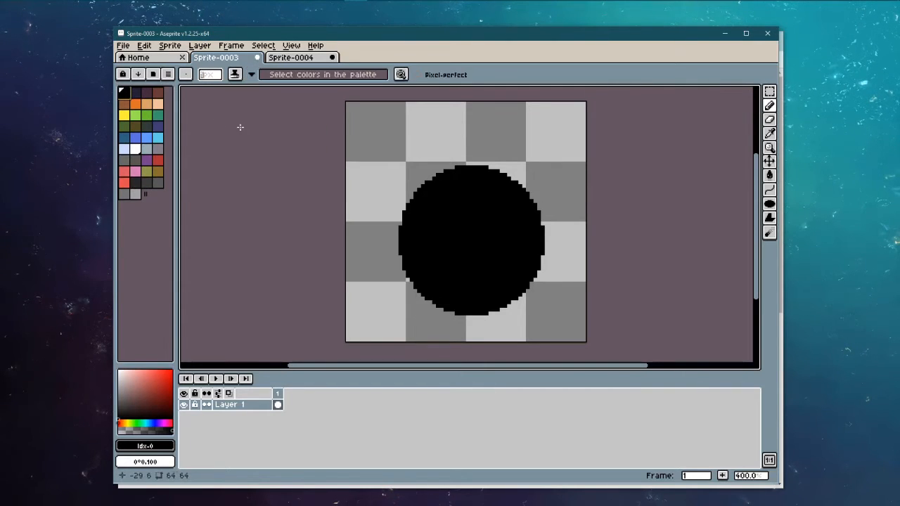
pyautogui.keyDown('ctrl'); pyautogui.click(135, 184); pyautogui.keyUp('ctrl')
pyautogui.keyDown('ctrl'); pyautogui.click(147, 184); pyautogui.keyUp('ctrl')
pyautogui.keyDown('ctrl'); pyautogui.click(155, 185); pyautogui.keyUp('ctrl')
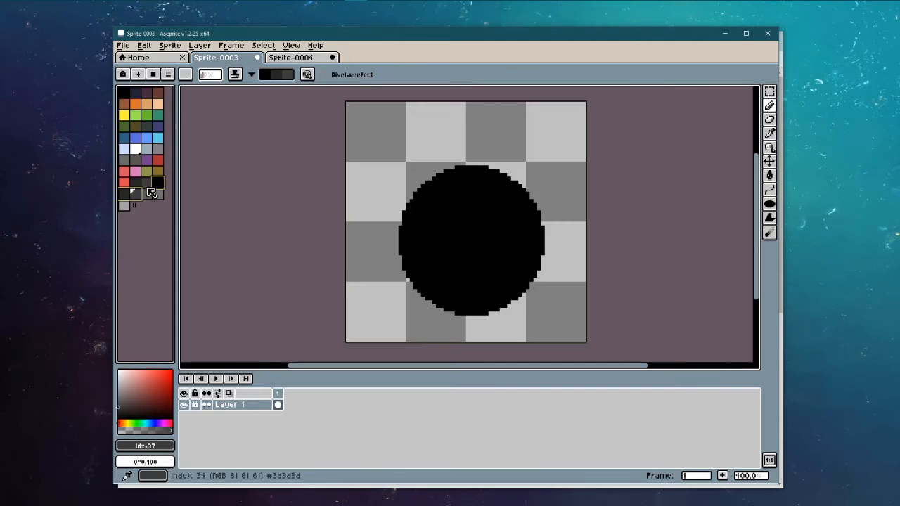
pyautogui.hotkey('ctrl', 'z')
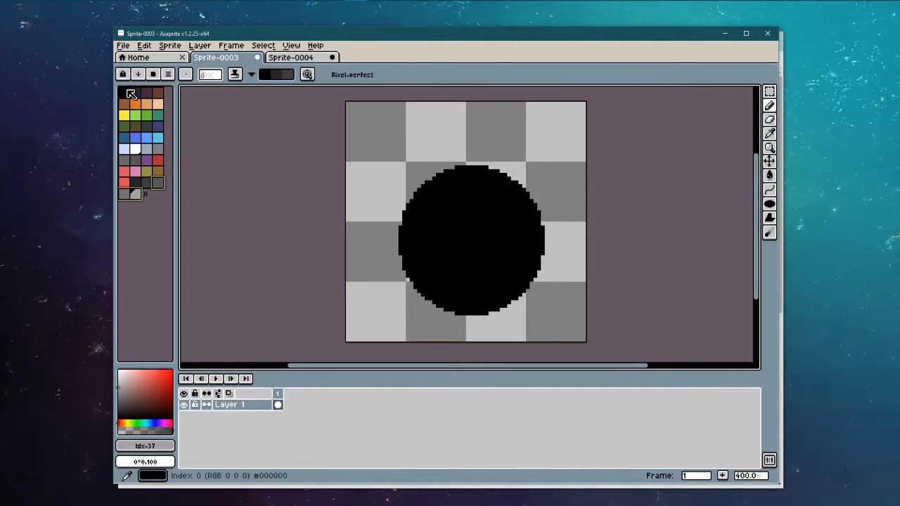
# Step: Build the shade ramp from black through palette greys 33–37, keeping Shading ink
pyautogui.click(126, 92)
pyautogui.keyDown('ctrl'); pyautogui.click(138, 184); pyautogui.keyUp('ctrl')
pyautogui.keyDown('ctrl'); pyautogui.click(148, 184); pyautogui.keyUp('ctrl')
pyautogui.keyDown('ctrl'); pyautogui.click(157, 184); pyautogui.keyUp('ctrl')
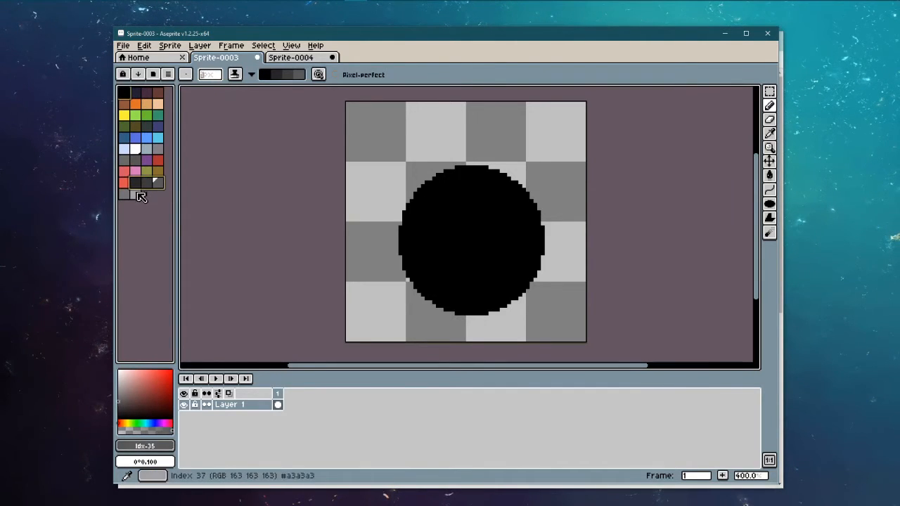
pyautogui.keyDown('ctrl'); pyautogui.click(126, 197); pyautogui.keyUp('ctrl')
pyautogui.keyDown('ctrl'); pyautogui.click(135, 194); pyautogui.keyUp('ctrl')
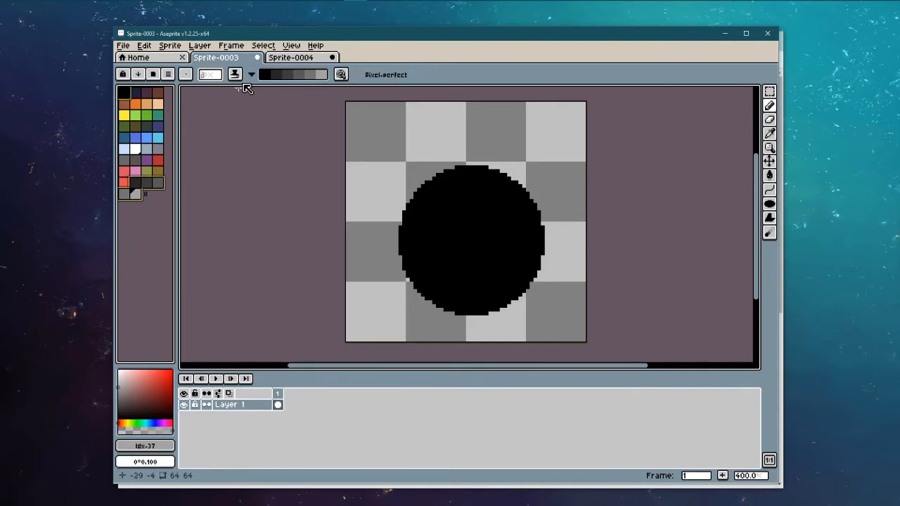
pyautogui.click(251, 74)
pyautogui.click(235, 74)
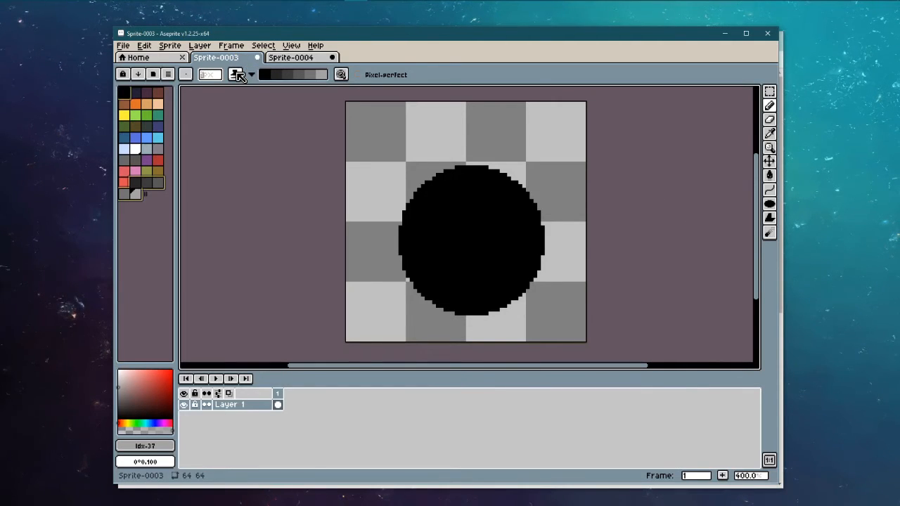
pyautogui.click(235, 74)
pyautogui.click(405, 223)
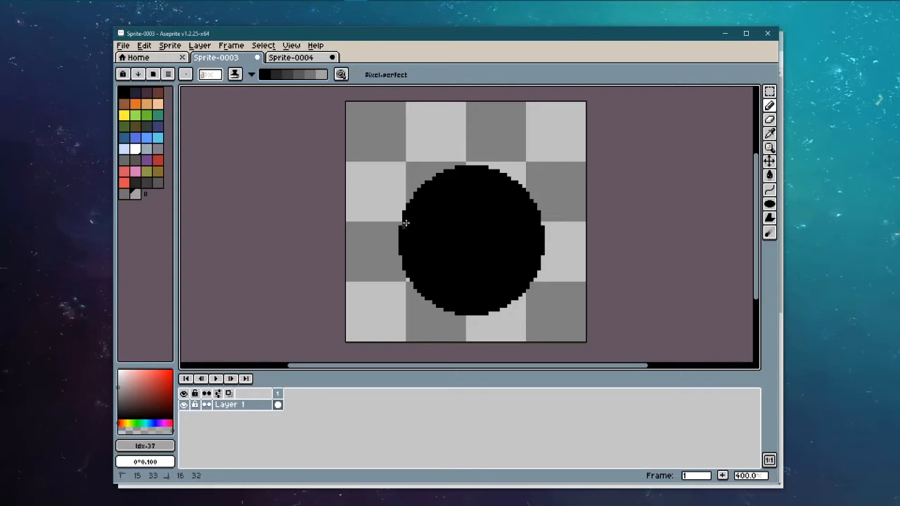
pyautogui.moveTo(405, 218)
pyautogui.mouseDown()
pyautogui.moveTo(426, 206)
pyautogui.moveTo(519, 258)
pyautogui.mouseUp()
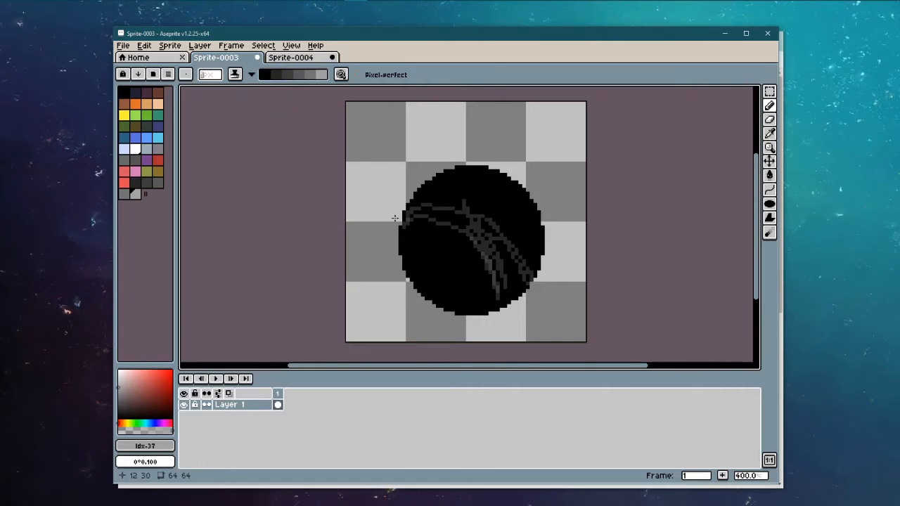
pyautogui.hotkey('ctrl', 'z')
pyautogui.hotkey('ctrl', 'z')
pyautogui.hotkey('ctrl', 'z')
pyautogui.hotkey('ctrl', 'z')
pyautogui.hotkey('ctrl', 'z')
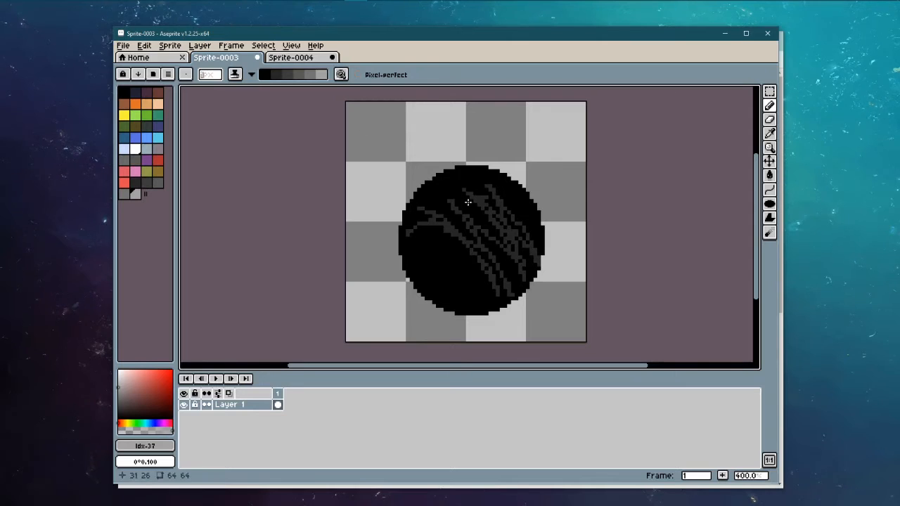
pyautogui.moveTo(467, 203); pyautogui.dragTo(512, 243)
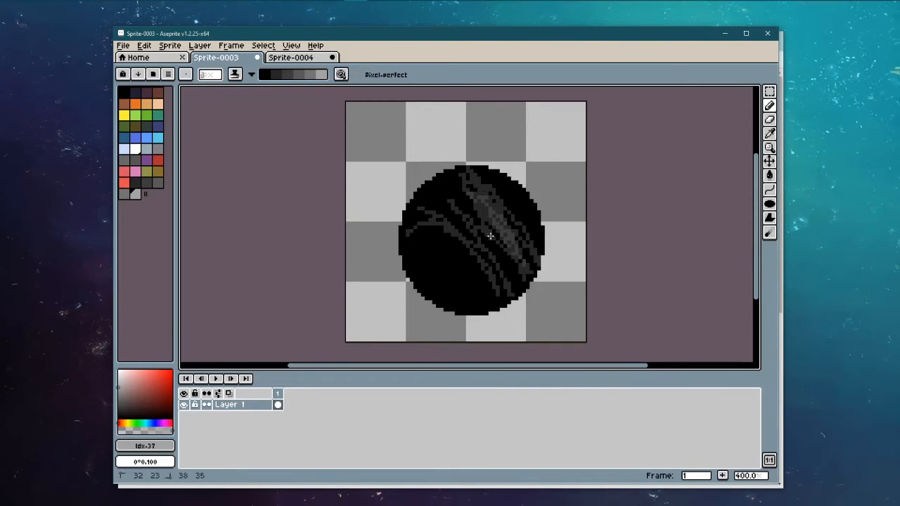
pyautogui.moveTo(494, 213)
pyautogui.mouseDown()
pyautogui.moveTo(500, 234)
pyautogui.moveTo(509, 227)
pyautogui.moveTo(495, 210)
pyautogui.moveTo(509, 205)
pyautogui.moveTo(529, 248)
pyautogui.mouseUp()
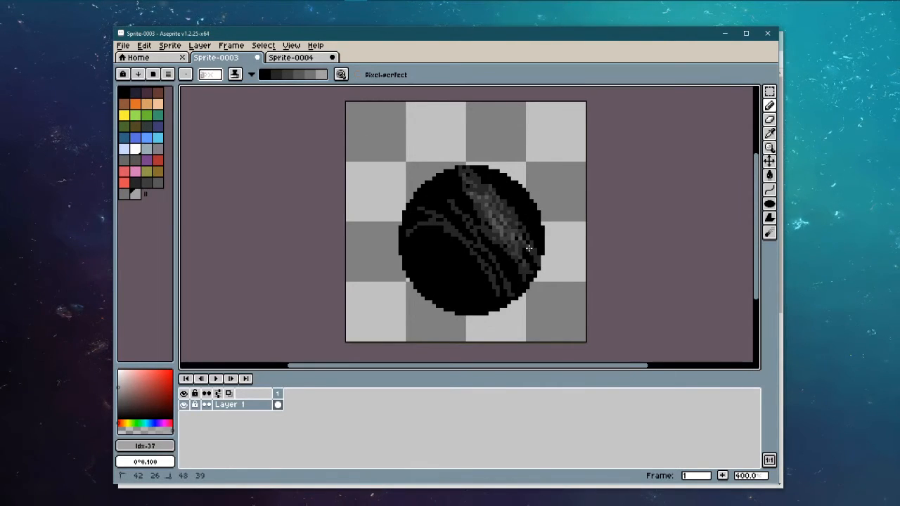
pyautogui.moveTo(480, 178); pyautogui.dragTo(531, 230)
pyautogui.moveTo(516, 186); pyautogui.dragTo(532, 204)
pyautogui.hotkey('ctrl', 'z')
pyautogui.hotkey('ctrl', 'z')
pyautogui.hotkey('ctrl', 'z')
pyautogui.hotkey('ctrl', 'z')
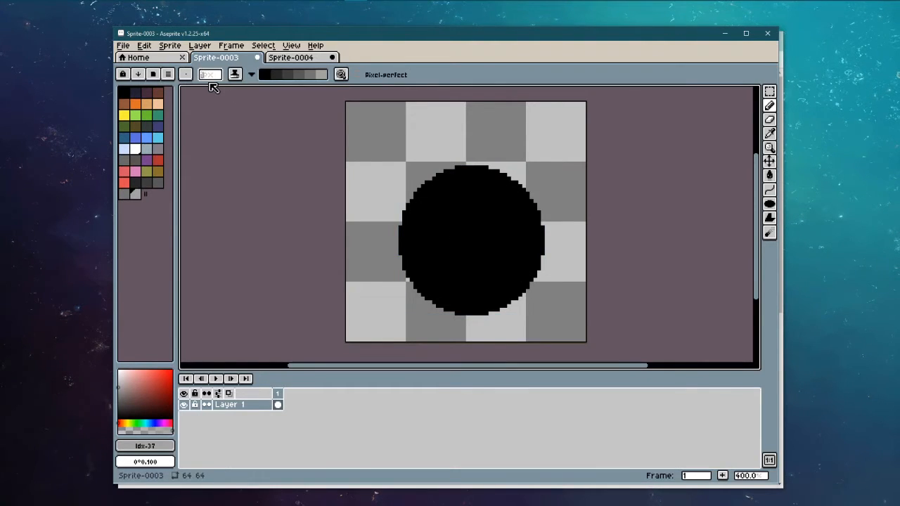
# Step: Paint trial dark grey shading bands diagonally across the black circle
pyautogui.scroll(5, 208, 77)
pyautogui.scroll(-1, 208, 79)
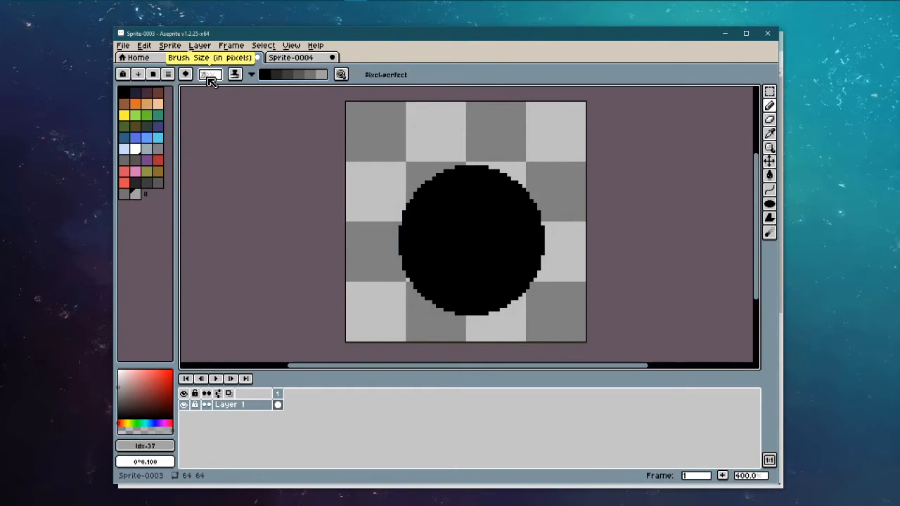
pyautogui.scroll(1, 475, 188)
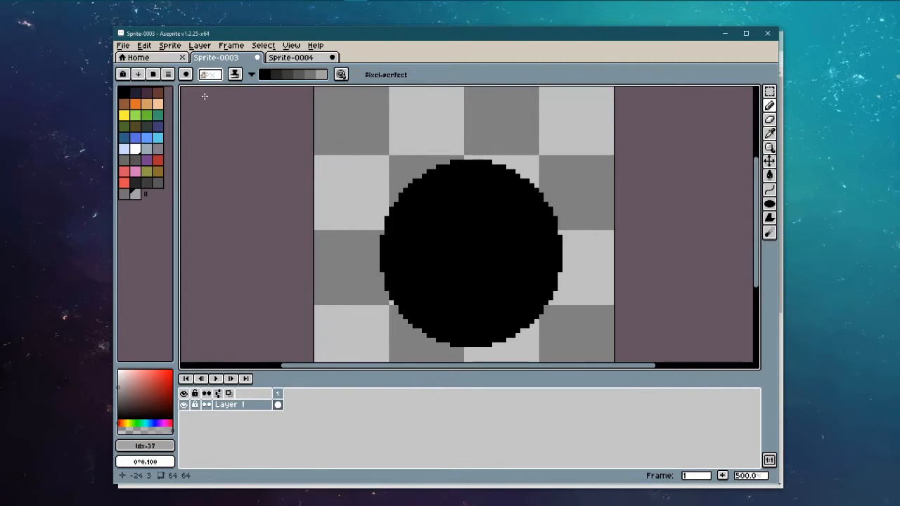
pyautogui.moveTo(445, 154)
pyautogui.mouseDown()
pyautogui.moveTo(524, 205)
pyautogui.moveTo(496, 174)
pyautogui.moveTo(558, 219)
pyautogui.moveTo(570, 283)
pyautogui.moveTo(559, 296)
pyautogui.moveTo(520, 193)
pyautogui.mouseUp()
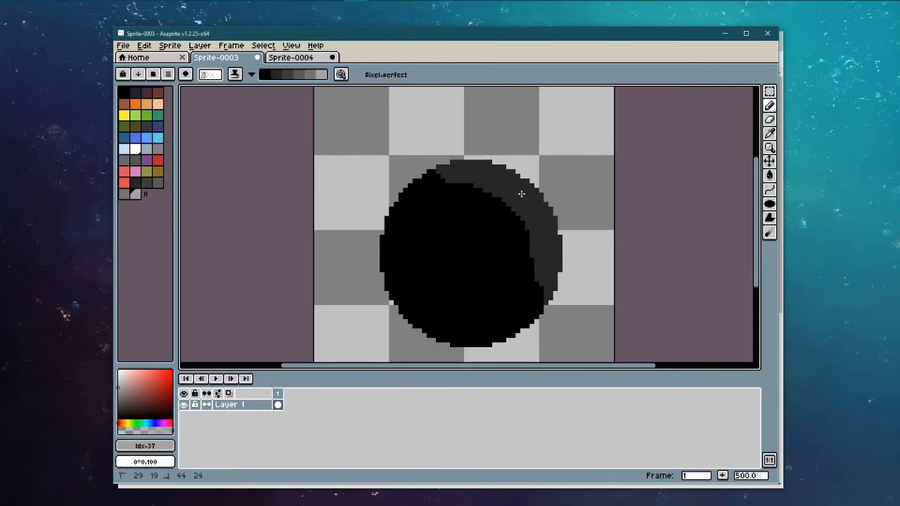
pyautogui.moveTo(554, 310)
pyautogui.mouseDown()
pyautogui.moveTo(489, 212)
pyautogui.moveTo(403, 175)
pyautogui.mouseUp()
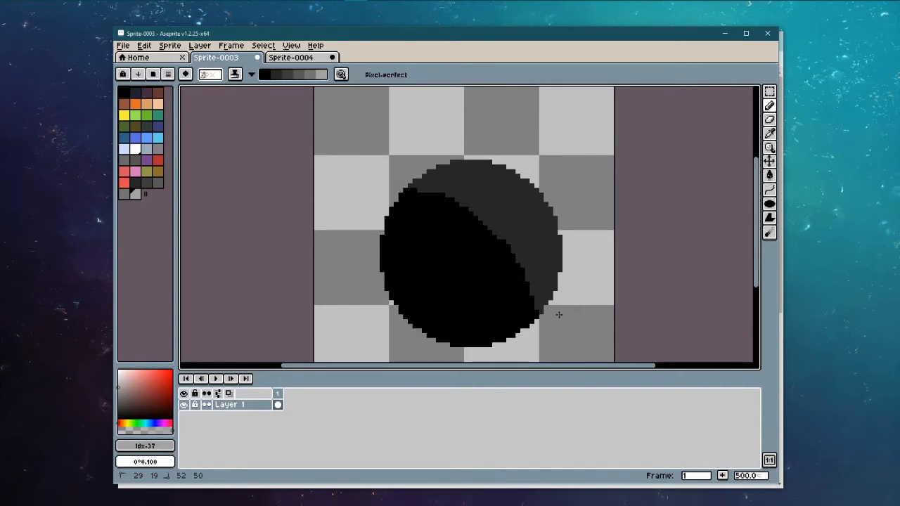
pyautogui.moveTo(559, 314)
pyautogui.mouseDown()
pyautogui.moveTo(488, 240)
pyautogui.moveTo(409, 211)
pyautogui.mouseUp()
pyautogui.moveTo(467, 207)
pyautogui.mouseDown()
pyautogui.moveTo(507, 253)
pyautogui.moveTo(533, 314)
pyautogui.mouseUp()
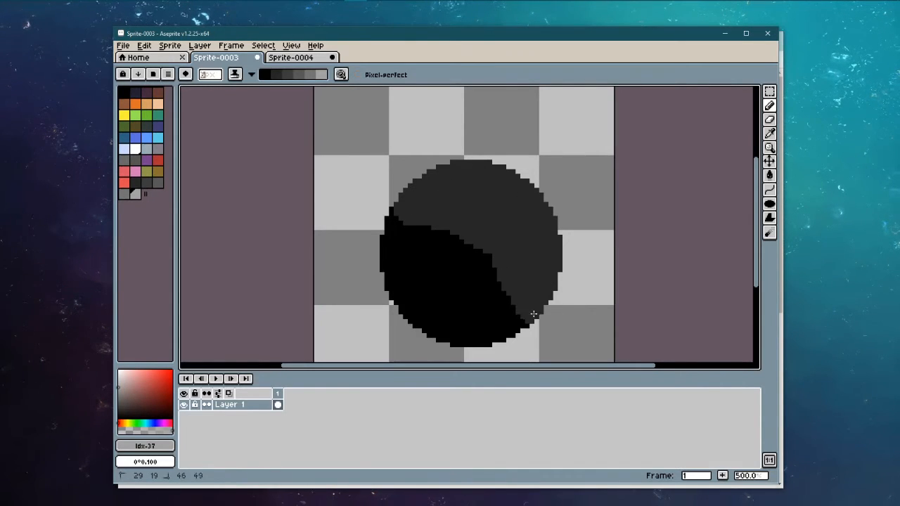
pyautogui.moveTo(512, 272)
pyautogui.mouseDown()
pyautogui.moveTo(396, 223)
pyautogui.moveTo(397, 206)
pyautogui.moveTo(488, 243)
pyautogui.moveTo(550, 319)
pyautogui.mouseUp()
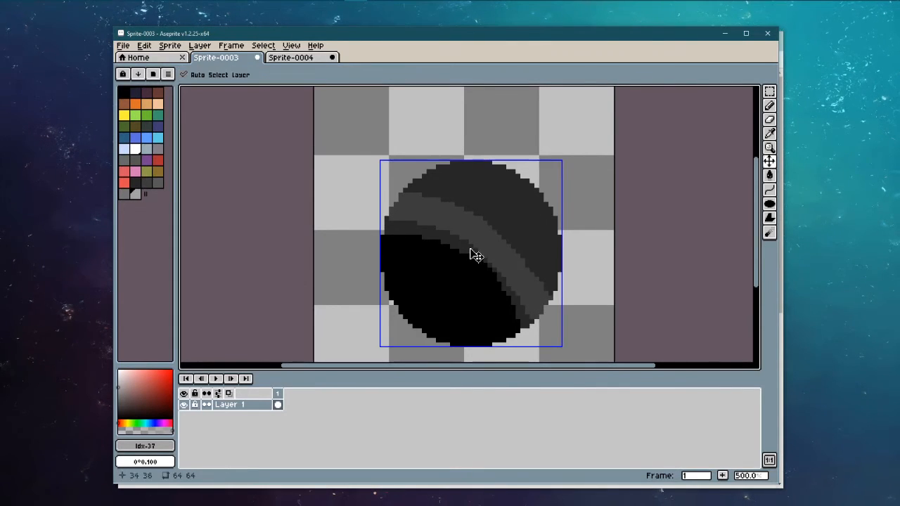
pyautogui.hotkey('ctrl', 'z')
# Step: Paint lighter grey bands along the top rim, then undo all the shading strokes
pyautogui.moveTo(389, 224)
pyautogui.mouseDown()
pyautogui.moveTo(447, 192)
pyautogui.moveTo(503, 212)
pyautogui.moveTo(549, 297)
pyautogui.mouseUp()
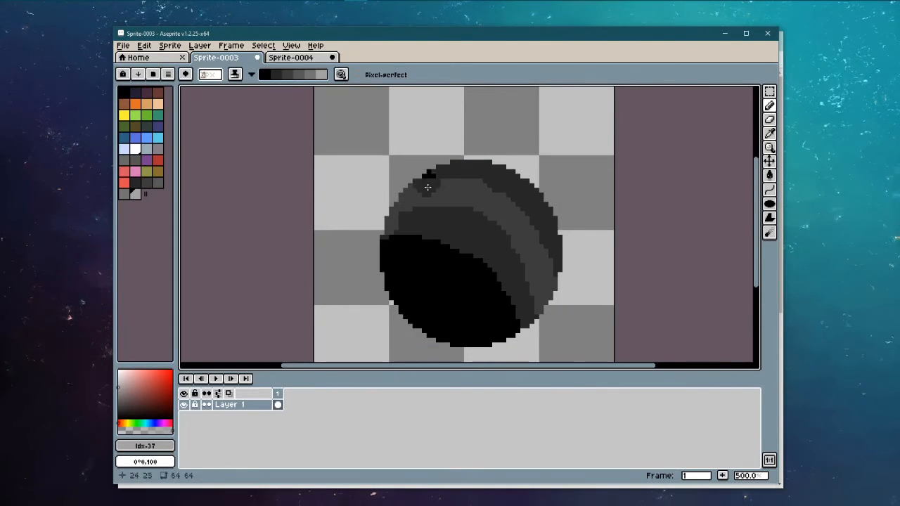
pyautogui.moveTo(421, 179)
pyautogui.mouseDown()
pyautogui.moveTo(445, 174)
pyautogui.moveTo(487, 185)
pyautogui.moveTo(537, 221)
pyautogui.moveTo(554, 264)
pyautogui.mouseUp()
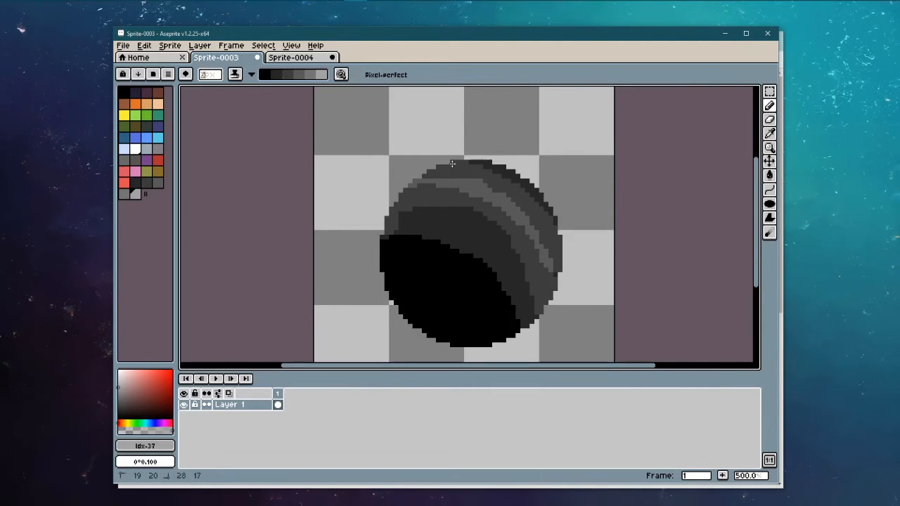
pyautogui.moveTo(452, 164)
pyautogui.mouseDown()
pyautogui.moveTo(536, 201)
pyautogui.moveTo(567, 242)
pyautogui.mouseUp()
pyautogui.moveTo(433, 180)
pyautogui.mouseDown()
pyautogui.moveTo(491, 173)
pyautogui.moveTo(552, 214)
pyautogui.moveTo(561, 232)
pyautogui.moveTo(510, 184)
pyautogui.moveTo(567, 262)
pyautogui.moveTo(491, 183)
pyautogui.mouseUp()
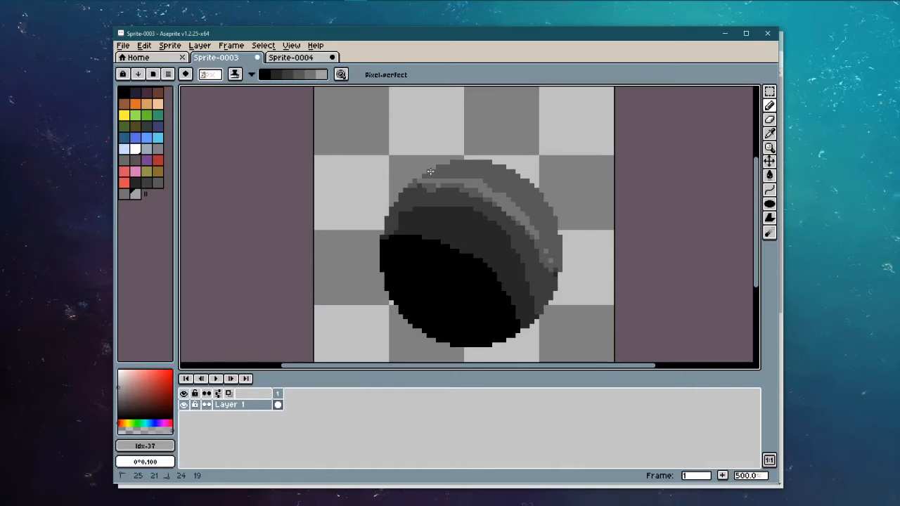
pyautogui.moveTo(435, 164)
pyautogui.mouseDown()
pyautogui.moveTo(512, 181)
pyautogui.moveTo(563, 245)
pyautogui.moveTo(497, 173)
pyautogui.moveTo(470, 160)
pyautogui.moveTo(525, 183)
pyautogui.mouseUp()
pyautogui.press('ctrl')
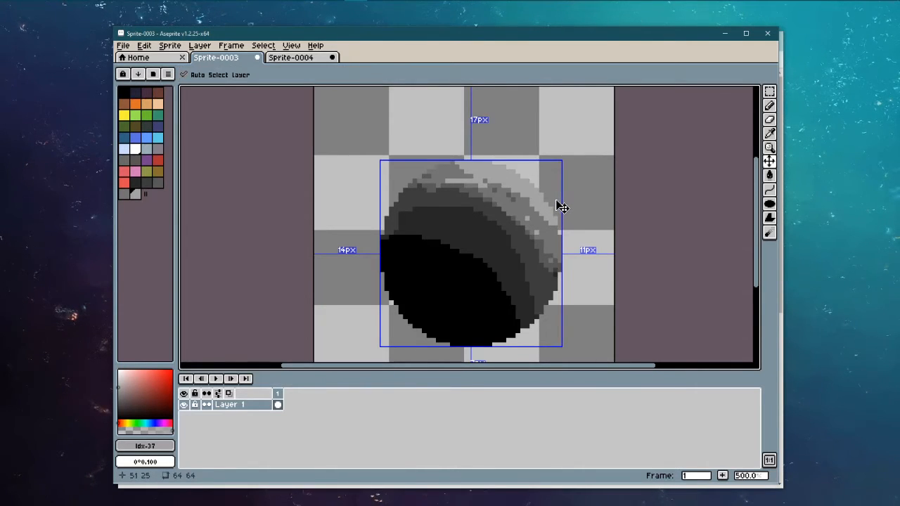
pyautogui.hotkey('ctrl', 'z')
pyautogui.hotkey('ctrl', 'z')
pyautogui.hotkey('ctrl', 'z')
pyautogui.hotkey('ctrl', 'z')
pyautogui.hotkey('ctrl', 'z')
pyautogui.hotkey('ctrl', 'z')
pyautogui.hotkey('ctrl', 'z')
pyautogui.hotkey('ctrl', 'z')
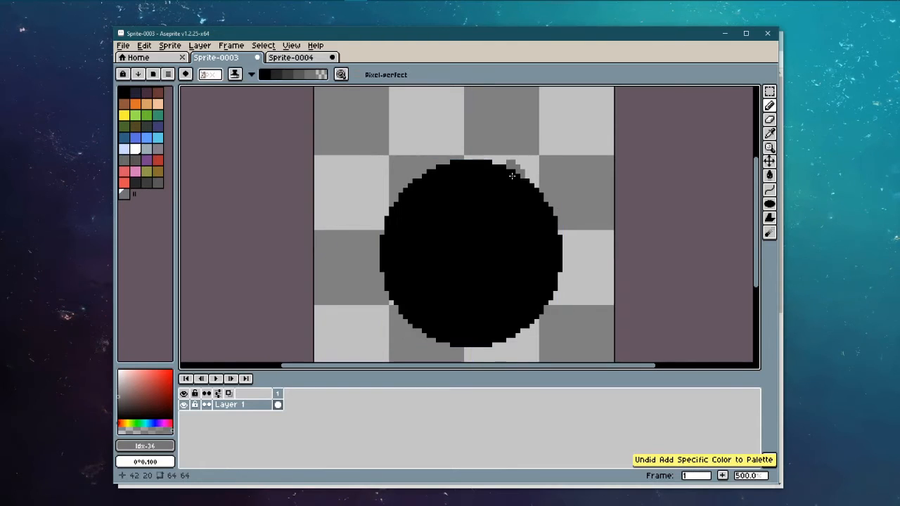
# Step: Try several dark grey arcs across the circle, undoing each one
pyautogui.moveTo(430, 169)
pyautogui.mouseDown()
pyautogui.moveTo(457, 239)
pyautogui.moveTo(549, 271)
pyautogui.mouseUp()
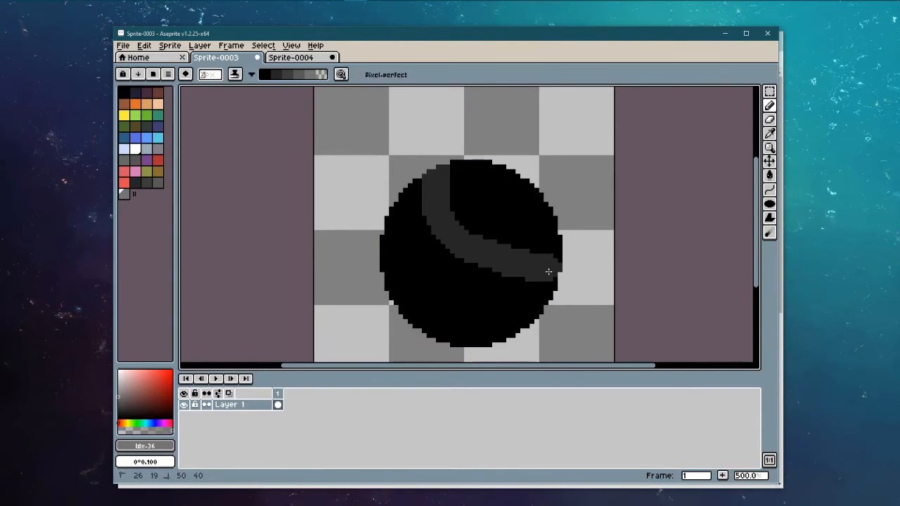
pyautogui.hotkey('ctrl', 'z')
pyautogui.moveTo(415, 181)
pyautogui.mouseDown()
pyautogui.moveTo(411, 250)
pyautogui.moveTo(451, 291)
pyautogui.moveTo(491, 305)
pyautogui.moveTo(542, 302)
pyautogui.moveTo(423, 238)
pyautogui.moveTo(447, 273)
pyautogui.moveTo(518, 294)
pyautogui.mouseUp()
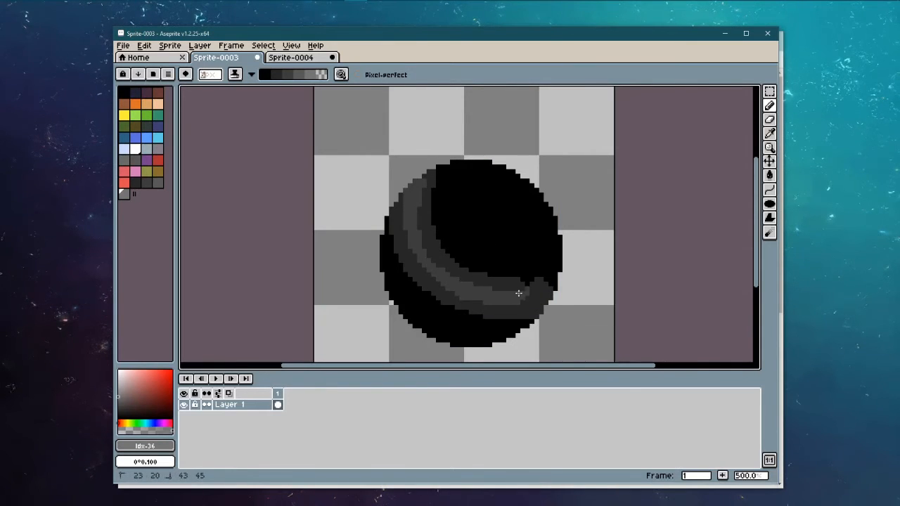
pyautogui.hotkey('ctrl', 'z')
pyautogui.hotkey('ctrl', 'z')
pyautogui.moveTo(426, 174)
pyautogui.mouseDown()
pyautogui.moveTo(409, 217)
pyautogui.moveTo(436, 271)
pyautogui.moveTo(513, 294)
pyautogui.moveTo(544, 284)
pyautogui.moveTo(542, 238)
pyautogui.moveTo(558, 249)
pyautogui.moveTo(543, 215)
pyautogui.moveTo(551, 289)
pyautogui.moveTo(555, 255)
pyautogui.moveTo(505, 205)
pyautogui.moveTo(529, 232)
pyautogui.moveTo(513, 293)
pyautogui.moveTo(509, 189)
pyautogui.moveTo(486, 173)
pyautogui.moveTo(414, 186)
pyautogui.moveTo(424, 271)
pyautogui.moveTo(500, 303)
pyautogui.moveTo(554, 285)
pyautogui.moveTo(545, 215)
pyautogui.moveTo(542, 268)
pyautogui.moveTo(533, 221)
pyautogui.moveTo(522, 215)
pyautogui.moveTo(523, 187)
pyautogui.moveTo(547, 290)
pyautogui.mouseUp()
pyautogui.hotkey('ctrl', 'z')
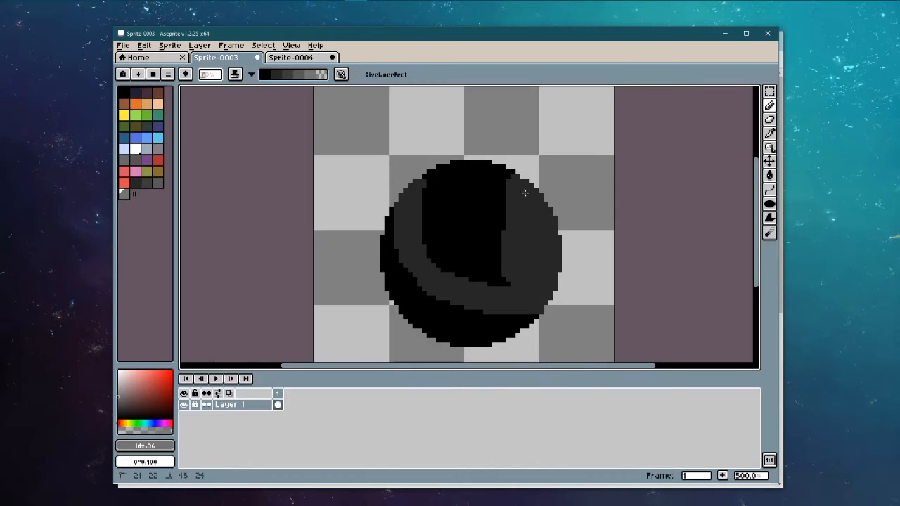
# Step: Paint dark grey over the interior and lighter curved grey bands toward the top
pyautogui.moveTo(524, 192)
pyautogui.mouseDown()
pyautogui.moveTo(475, 162)
pyautogui.moveTo(431, 191)
pyautogui.moveTo(425, 199)
pyautogui.moveTo(446, 201)
pyautogui.moveTo(441, 264)
pyautogui.moveTo(471, 251)
pyautogui.moveTo(492, 198)
pyautogui.moveTo(455, 238)
pyautogui.mouseUp()
pyautogui.moveTo(506, 255); pyautogui.dragTo(486, 244)
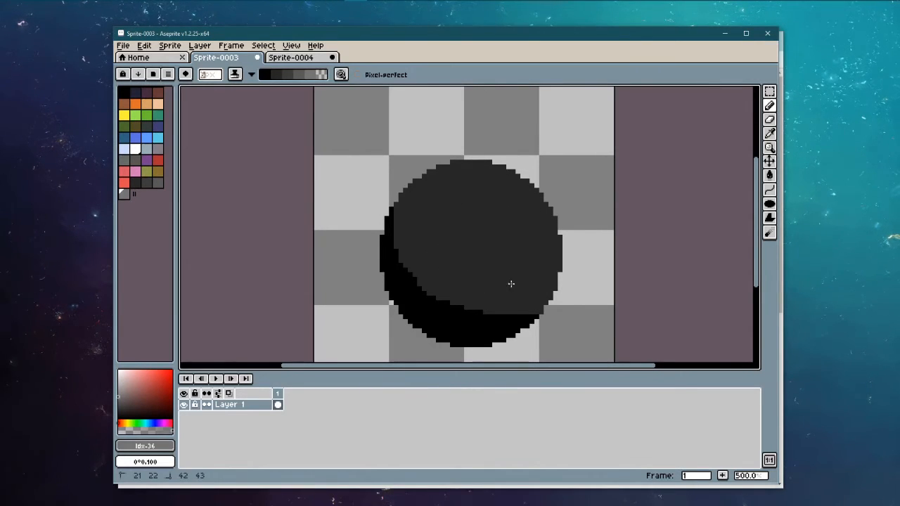
pyautogui.moveTo(426, 184)
pyautogui.mouseDown()
pyautogui.moveTo(425, 229)
pyautogui.moveTo(464, 266)
pyautogui.moveTo(528, 281)
pyautogui.moveTo(554, 276)
pyautogui.moveTo(550, 226)
pyautogui.moveTo(524, 181)
pyautogui.moveTo(456, 161)
pyautogui.moveTo(438, 213)
pyautogui.moveTo(458, 197)
pyautogui.mouseUp()
pyautogui.moveTo(452, 244)
pyautogui.mouseDown()
pyautogui.moveTo(473, 183)
pyautogui.moveTo(474, 247)
pyautogui.moveTo(487, 192)
pyautogui.moveTo(511, 172)
pyautogui.moveTo(482, 252)
pyautogui.moveTo(521, 195)
pyautogui.moveTo(505, 253)
pyautogui.moveTo(523, 226)
pyautogui.moveTo(534, 262)
pyautogui.moveTo(443, 175)
pyautogui.moveTo(450, 210)
pyautogui.moveTo(499, 234)
pyautogui.moveTo(551, 229)
pyautogui.moveTo(462, 171)
pyautogui.moveTo(436, 178)
pyautogui.moveTo(472, 173)
pyautogui.mouseUp()
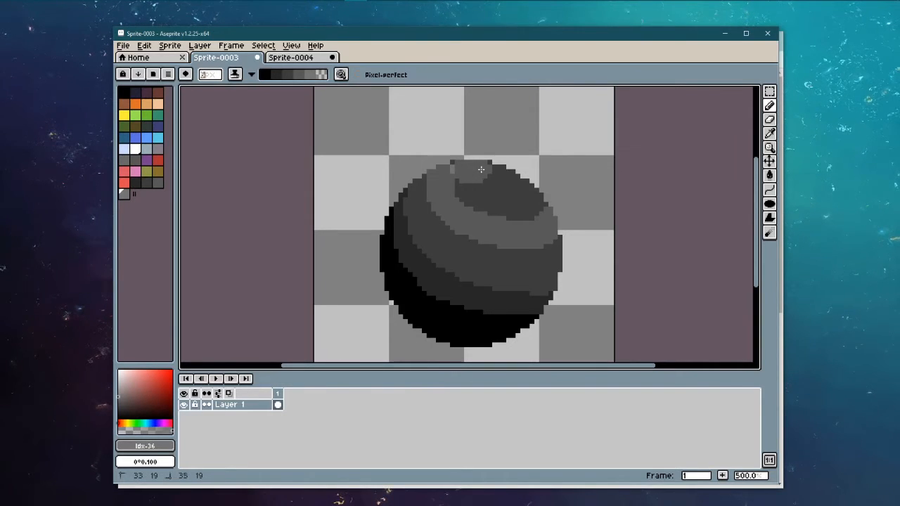
pyautogui.hotkey('ctrl', 'z')
pyautogui.hotkey('ctrl', 'z')
pyautogui.hotkey('ctrl', 'z')
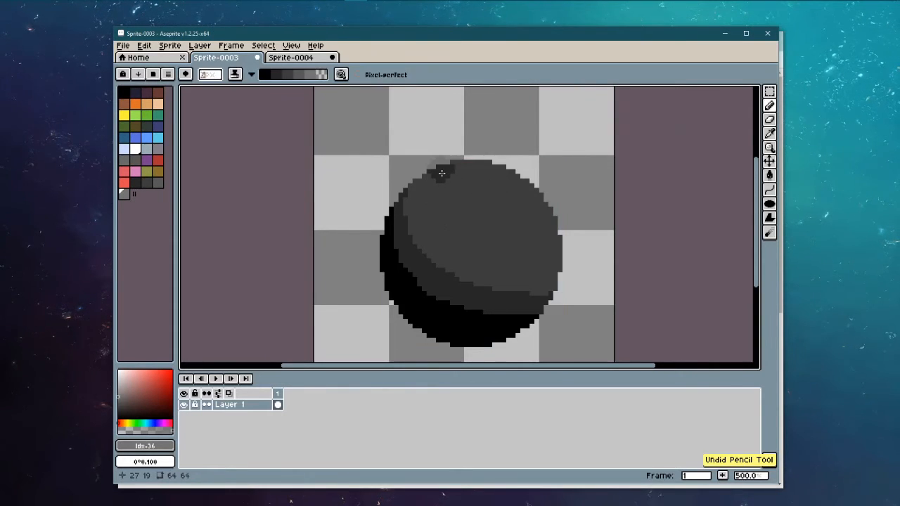
pyautogui.moveTo(439, 173)
pyautogui.mouseDown()
pyautogui.moveTo(455, 208)
pyautogui.moveTo(540, 234)
pyautogui.moveTo(556, 220)
pyautogui.moveTo(461, 173)
pyautogui.mouseUp()
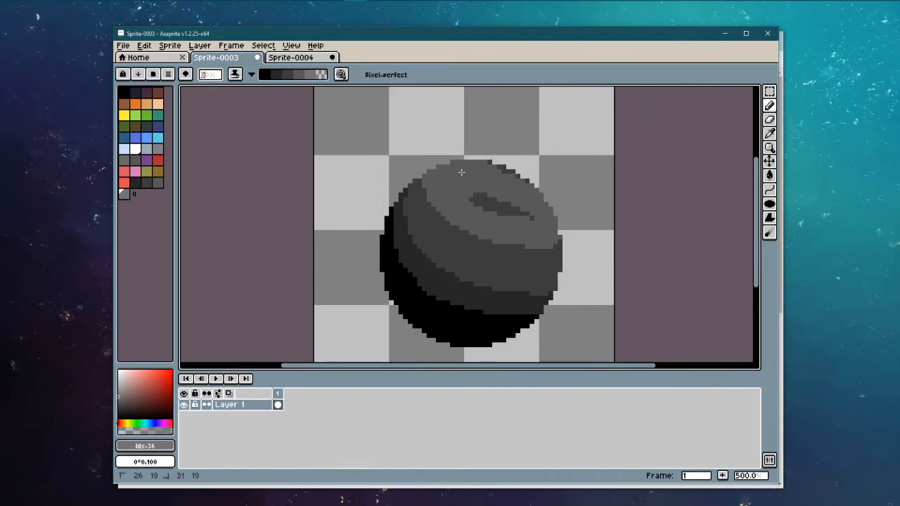
pyautogui.moveTo(537, 194)
pyautogui.mouseDown()
pyautogui.moveTo(535, 220)
pyautogui.moveTo(463, 195)
pyautogui.moveTo(494, 195)
pyautogui.moveTo(478, 169)
pyautogui.moveTo(465, 169)
pyautogui.moveTo(503, 209)
pyautogui.mouseUp()
pyautogui.moveTo(545, 203)
pyautogui.mouseDown()
pyautogui.moveTo(463, 164)
pyautogui.moveTo(571, 179)
pyautogui.moveTo(560, 189)
pyautogui.moveTo(506, 187)
pyautogui.moveTo(485, 170)
pyautogui.moveTo(531, 192)
pyautogui.mouseUp()
# Step: Undo the stroke that left transparent pixels and lighten the current grey in the HSV editor
pyautogui.hotkey('ctrl', 'z')
pyautogui.click(524, 180)
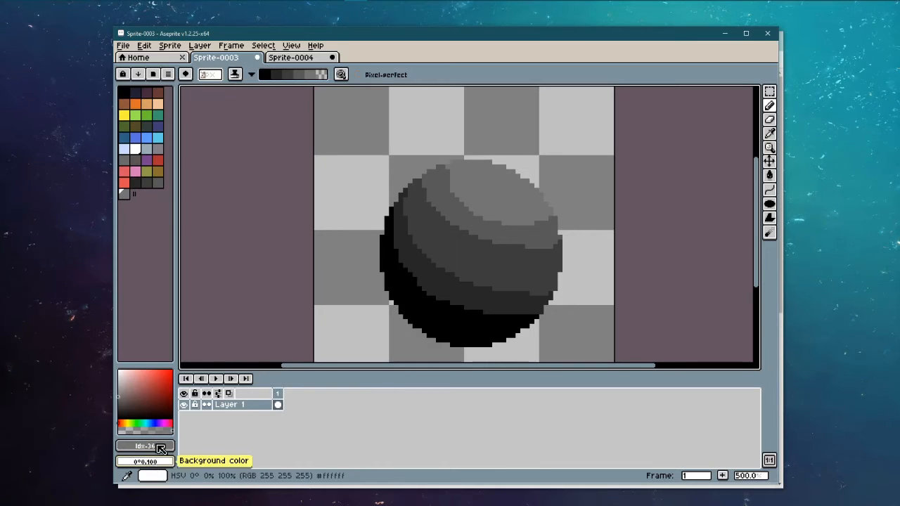
pyautogui.click(145, 445)
pyautogui.click(147, 360)
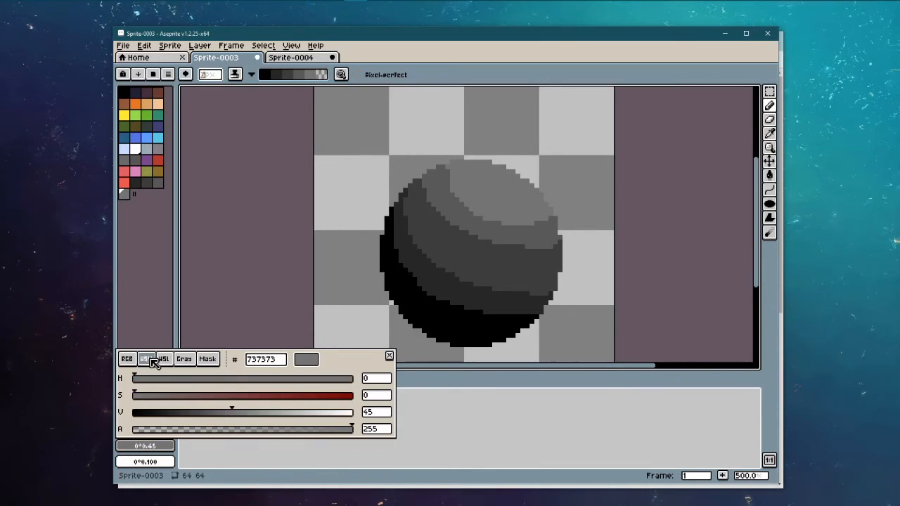
pyautogui.moveTo(241, 415); pyautogui.dragTo(275, 414)
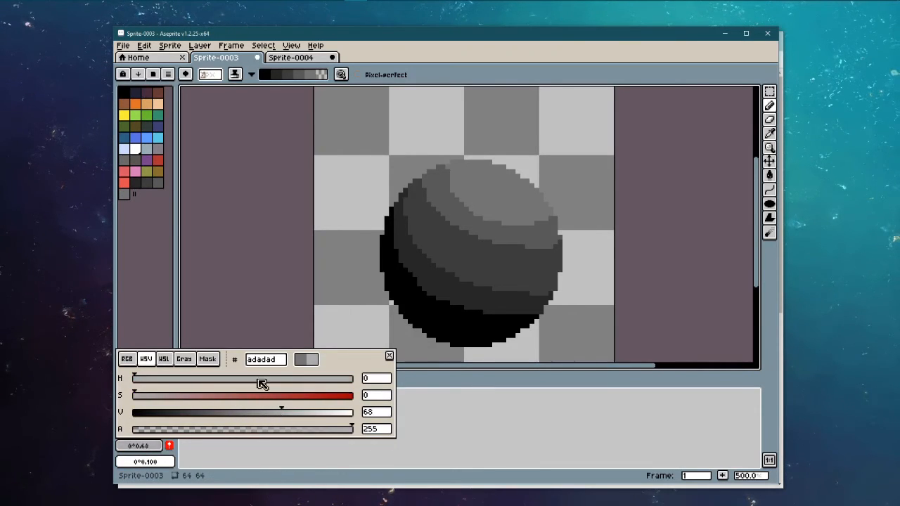
pyautogui.click(125, 194)
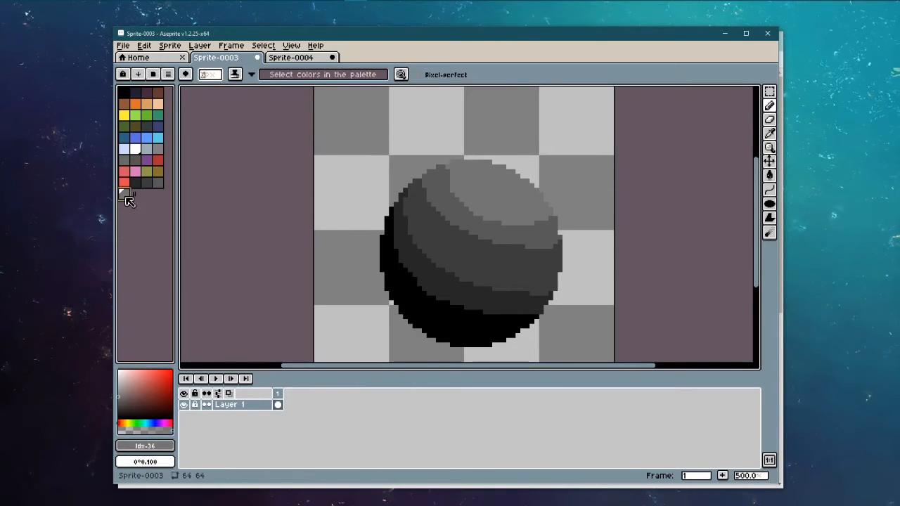
# Step: Build a shading ramp from black through the greys and shade a patch on the sphere's top
pyautogui.click(125, 93)
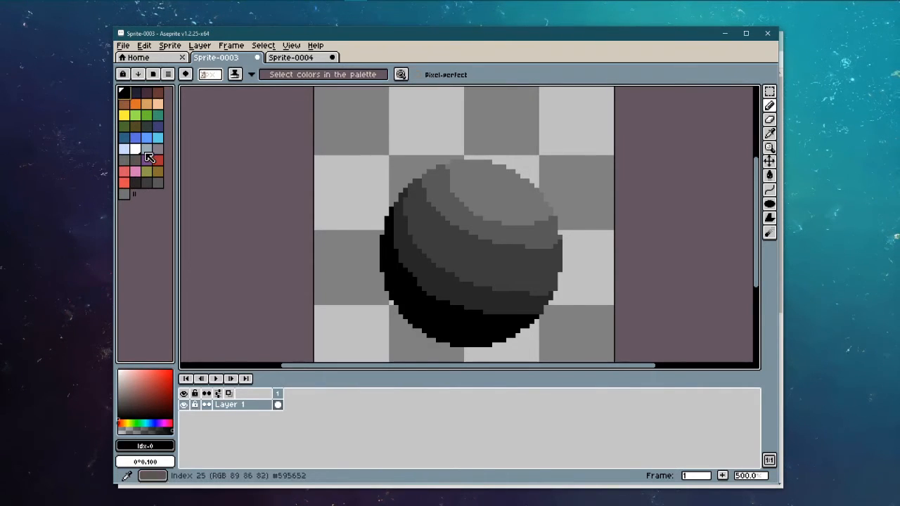
pyautogui.keyDown('ctrl'); pyautogui.click(136, 184); pyautogui.keyUp('ctrl')
pyautogui.keyDown('ctrl'); pyautogui.click(147, 185); pyautogui.keyUp('ctrl')
pyautogui.keyDown('ctrl'); pyautogui.click(156, 185); pyautogui.keyUp('ctrl')
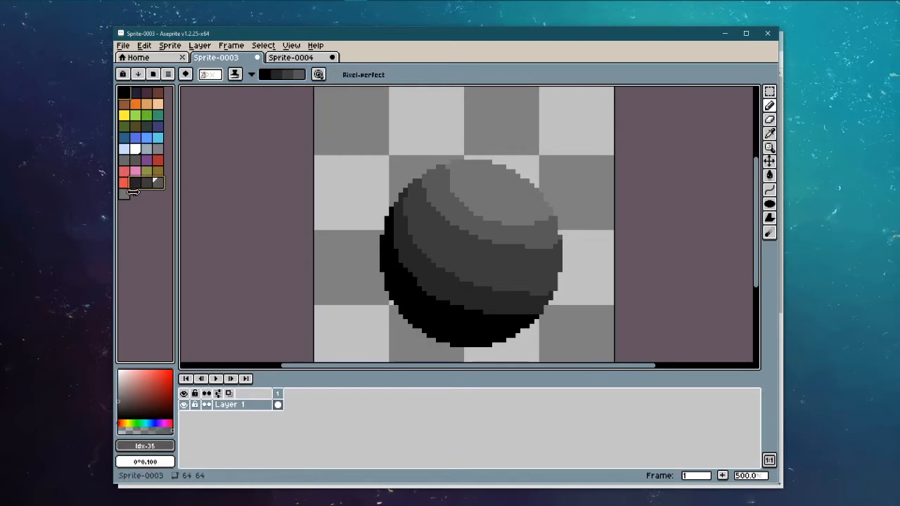
pyautogui.keyDown('ctrl'); pyautogui.click(125, 194); pyautogui.keyUp('ctrl')
pyautogui.moveTo(468, 164)
pyautogui.mouseDown()
pyautogui.moveTo(483, 164)
pyautogui.moveTo(483, 186)
pyautogui.moveTo(478, 166)
pyautogui.moveTo(499, 195)
pyautogui.moveTo(549, 206)
pyautogui.mouseUp()
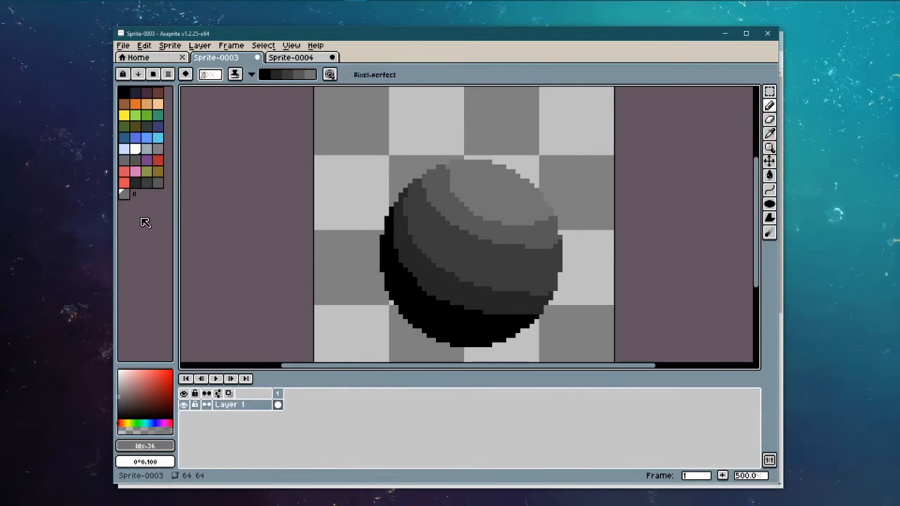
# Step: Raise the grey's value to about 65 and add #a6a6a6 to the palette
pyautogui.click(144, 445)
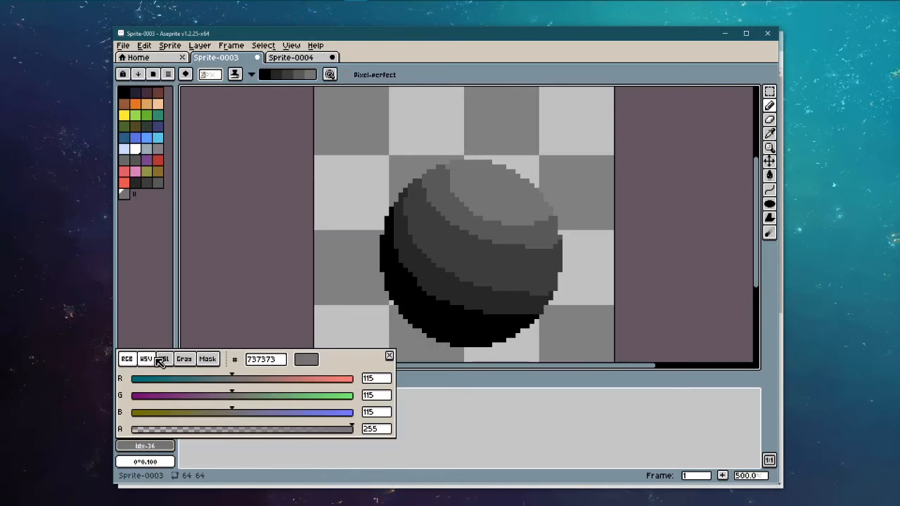
pyautogui.click(146, 359)
pyautogui.moveTo(194, 413); pyautogui.dragTo(276, 413)
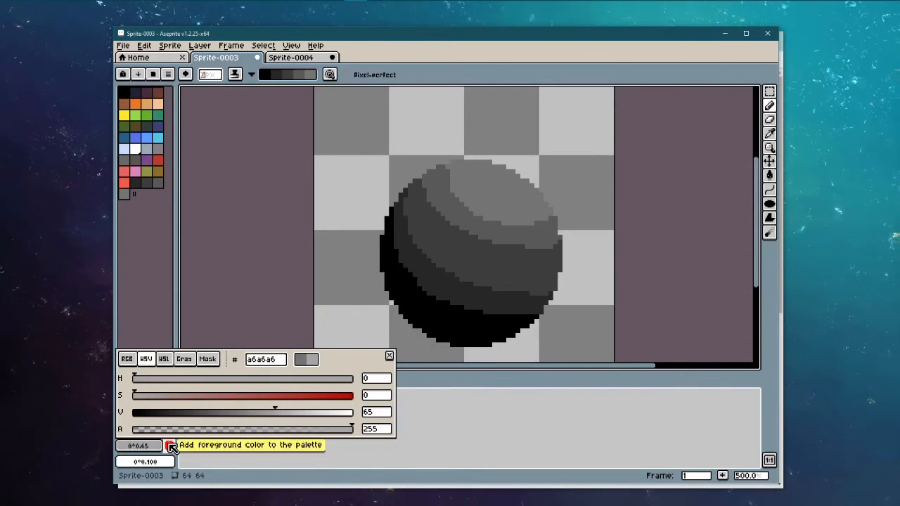
pyautogui.click(170, 447)
# Step: Rebuild the shading ramp from black through swatches 33–37 and lighten the sphere's top
pyautogui.click(125, 95)
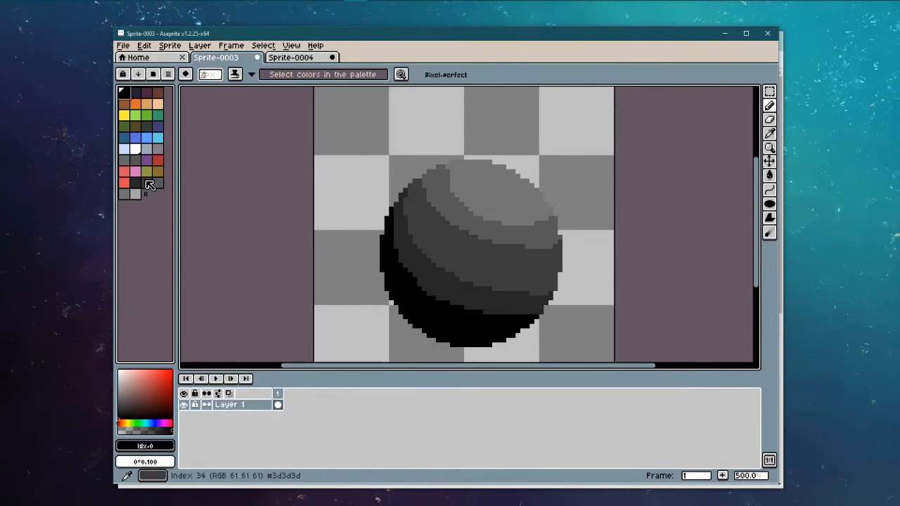
pyautogui.keyDown('ctrl'); pyautogui.click(138, 184); pyautogui.keyUp('ctrl')
pyautogui.keyDown('ctrl'); pyautogui.click(136, 194); pyautogui.keyUp('ctrl')
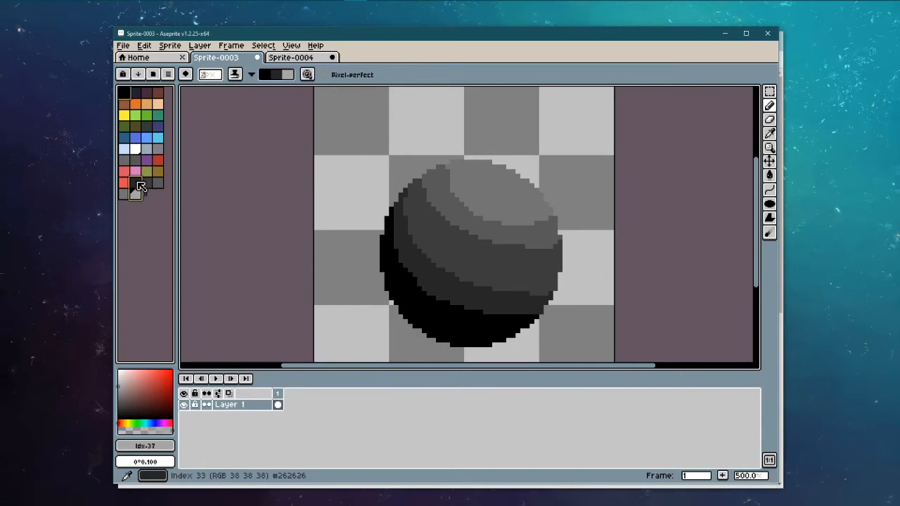
pyautogui.click(143, 196)
pyautogui.click(124, 93)
pyautogui.keyDown('ctrl'); pyautogui.click(137, 184); pyautogui.keyUp('ctrl')
pyautogui.keyDown('ctrl'); pyautogui.click(147, 184); pyautogui.keyUp('ctrl')
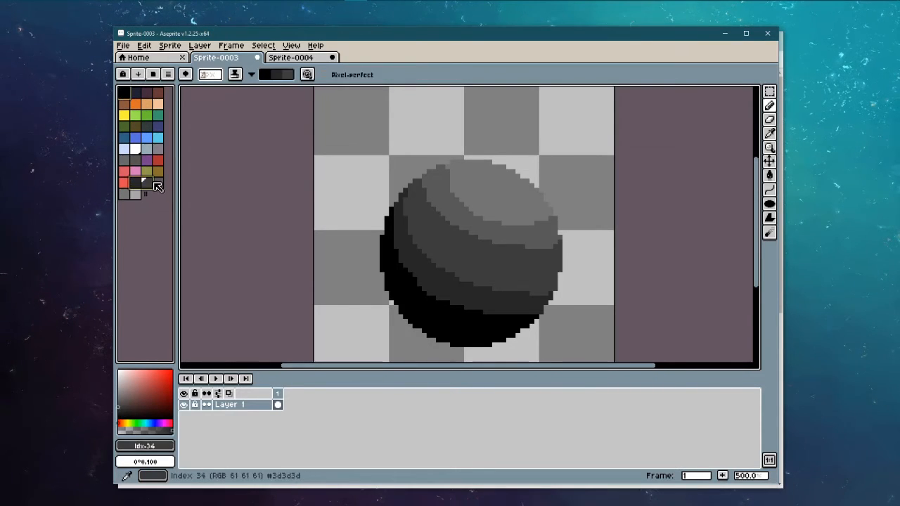
pyautogui.keyDown('ctrl'); pyautogui.click(157, 184); pyautogui.keyUp('ctrl')
pyautogui.keyDown('shift'); pyautogui.click(135, 193); pyautogui.keyUp('shift')
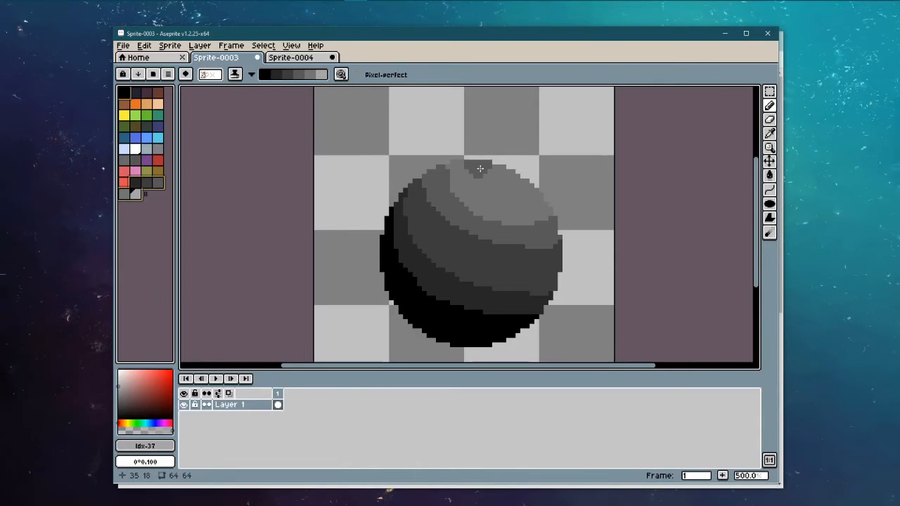
pyautogui.moveTo(481, 169)
pyautogui.mouseDown()
pyautogui.moveTo(494, 198)
pyautogui.moveTo(502, 187)
pyautogui.moveTo(494, 174)
pyautogui.mouseUp()
# Step: Undo the last lightening stroke, then zoom and pan to recentre the sphere in view
pyautogui.hotkey('ctrl', 'z')
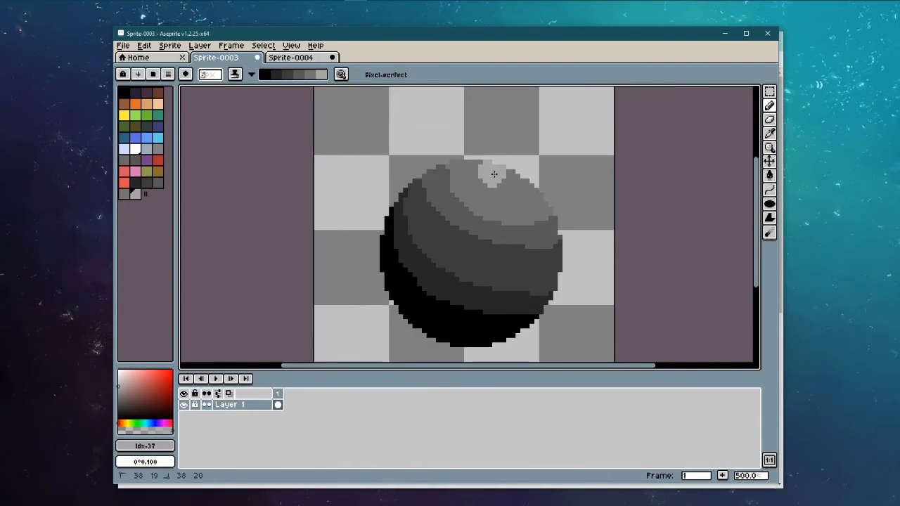
pyautogui.scroll(-5, 580, 199)
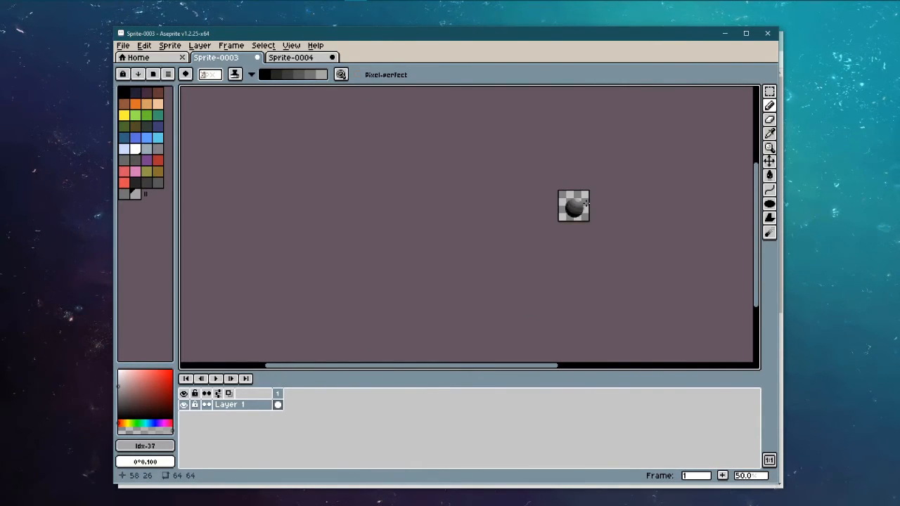
pyautogui.moveTo(513, 209); pyautogui.dragTo(425, 214)
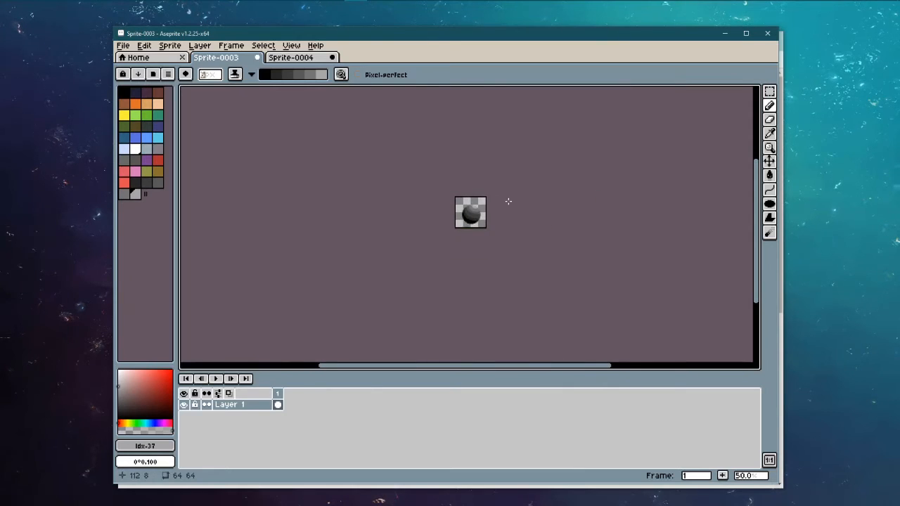
pyautogui.scroll(2, 485, 201)
pyautogui.scroll(-1, 465, 247)
pyautogui.moveTo(445, 258); pyautogui.dragTo(450, 220)
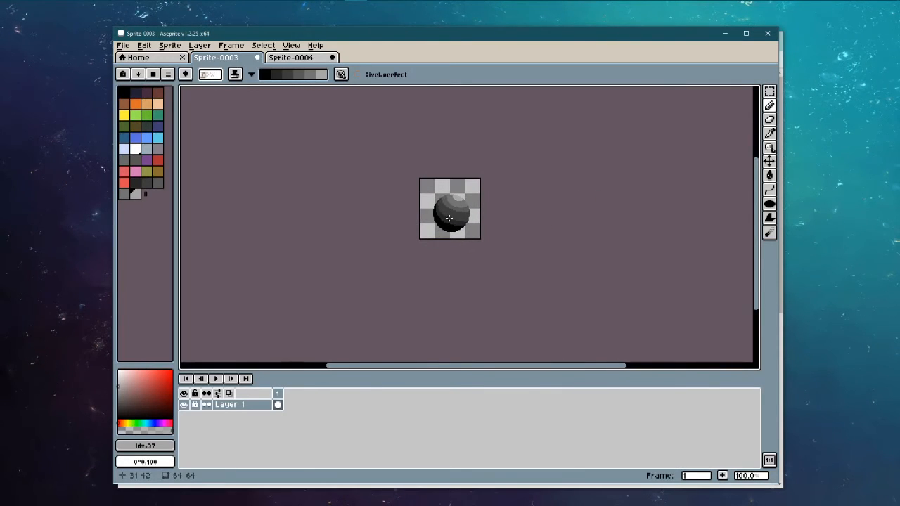
pyautogui.scroll(1, 461, 220)
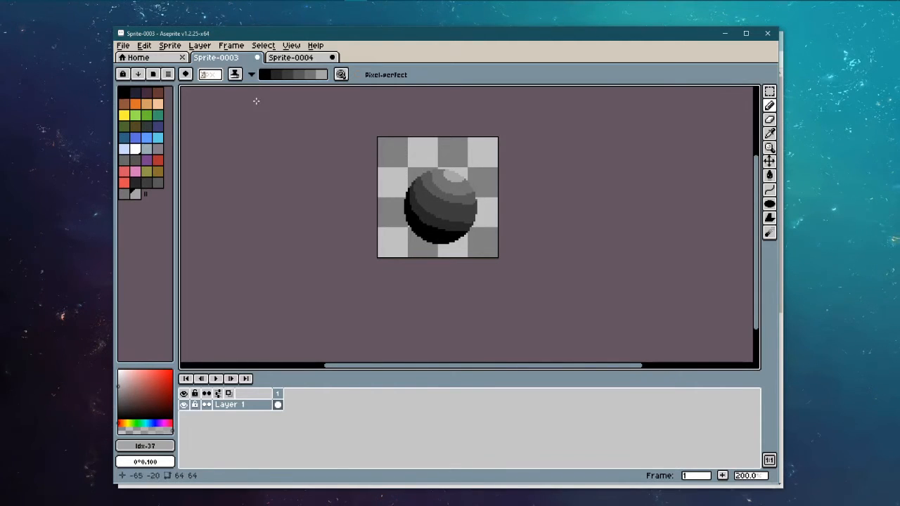
pyautogui.scroll(1, 436, 204)
pyautogui.scroll(1, 436, 186)
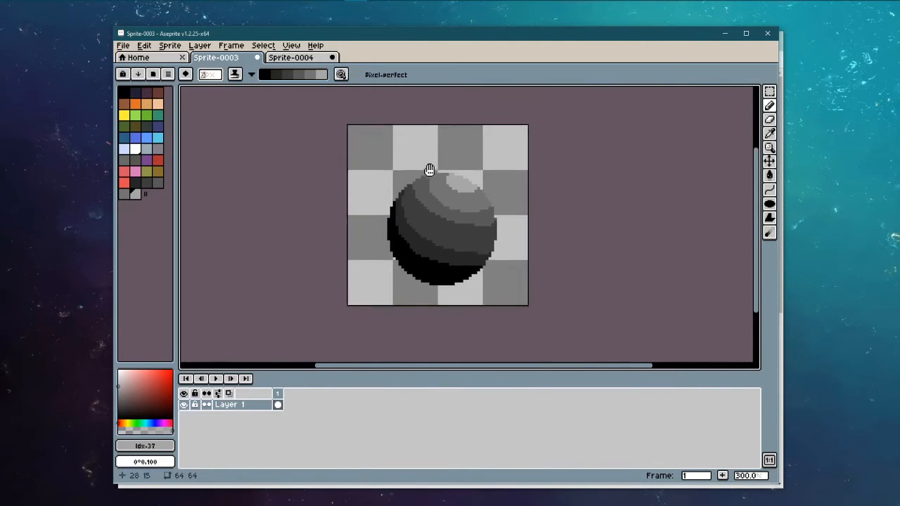
pyautogui.scroll(1, 443, 168)
pyautogui.scroll(-1, 434, 177)
pyautogui.moveTo(432, 260); pyautogui.dragTo(436, 251)
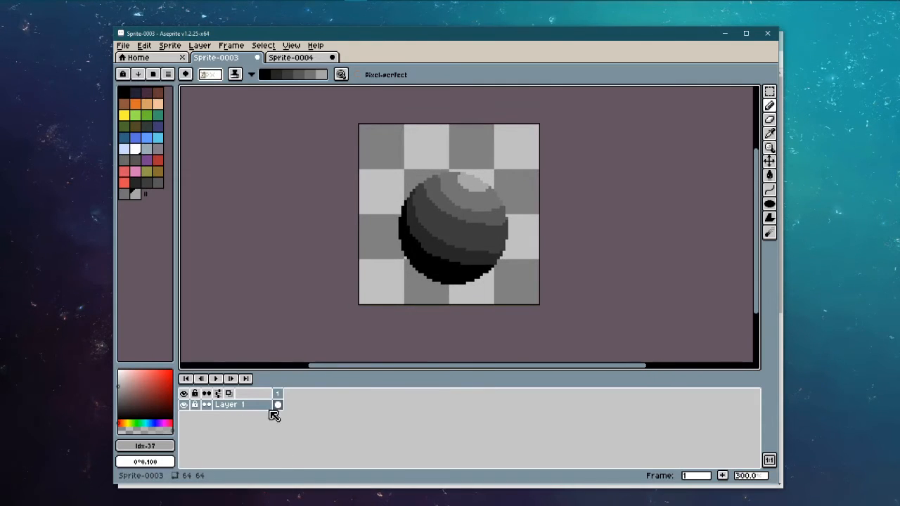
# Step: Add frame 2 via Frame > New Frame and switch to the Rectangular Marquee tool
pyautogui.click(169, 46)
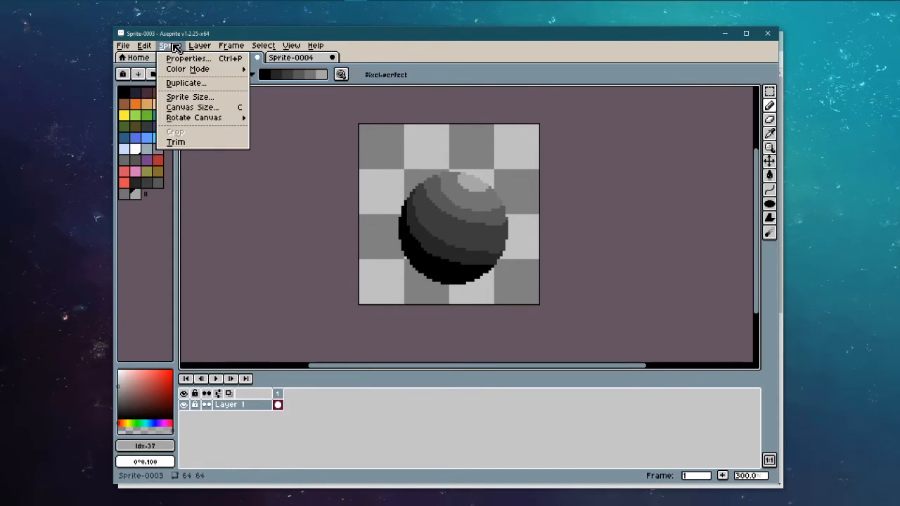
pyautogui.moveTo(192, 49)
pyautogui.moveTo(232, 47)
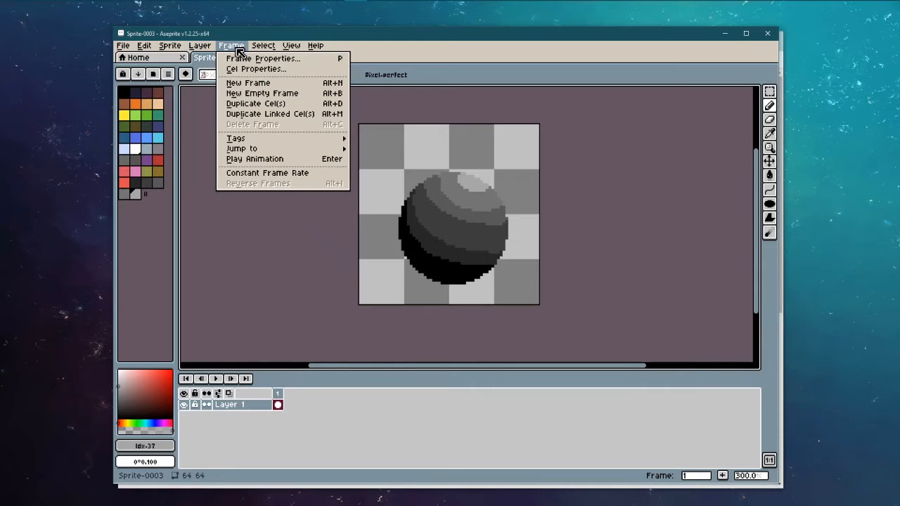
pyautogui.click(246, 85)
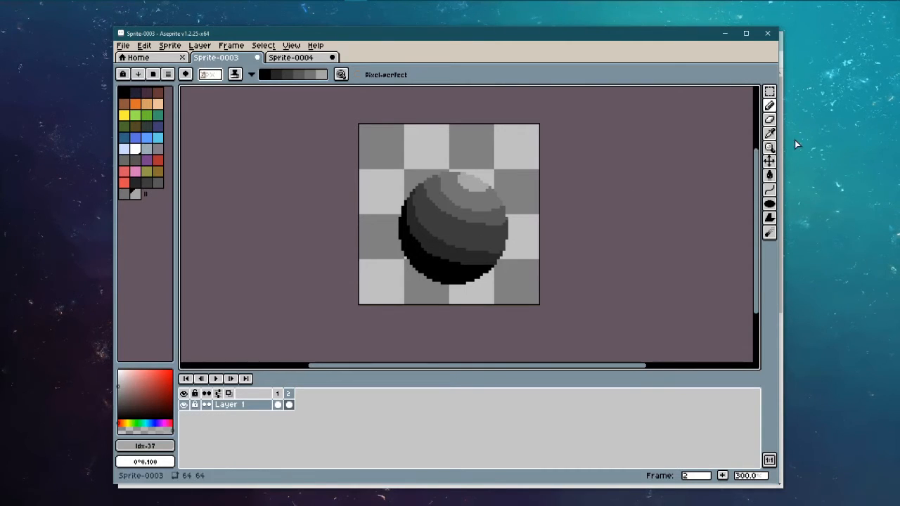
pyautogui.click(770, 97)
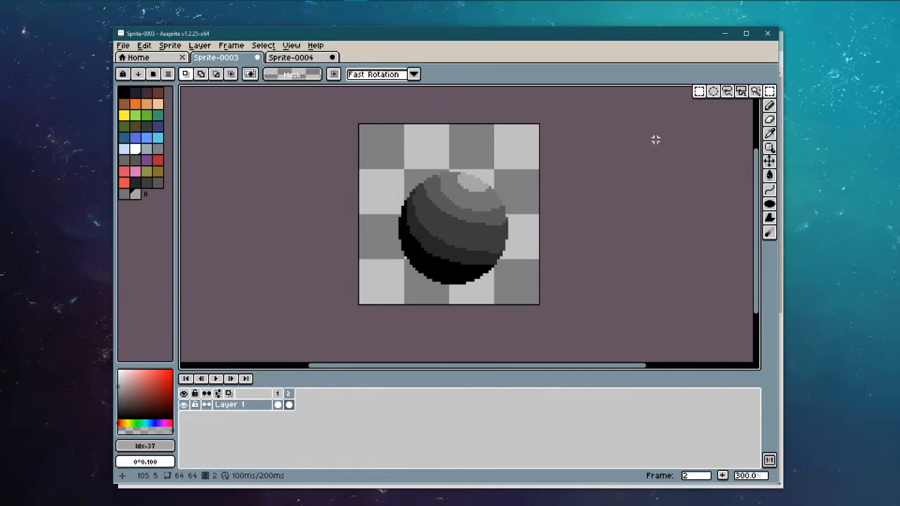
# Step: Box-select the sphere in frame 2 with the Rectangular Marquee, dropping a trial colour selection
pyautogui.click(755, 91)
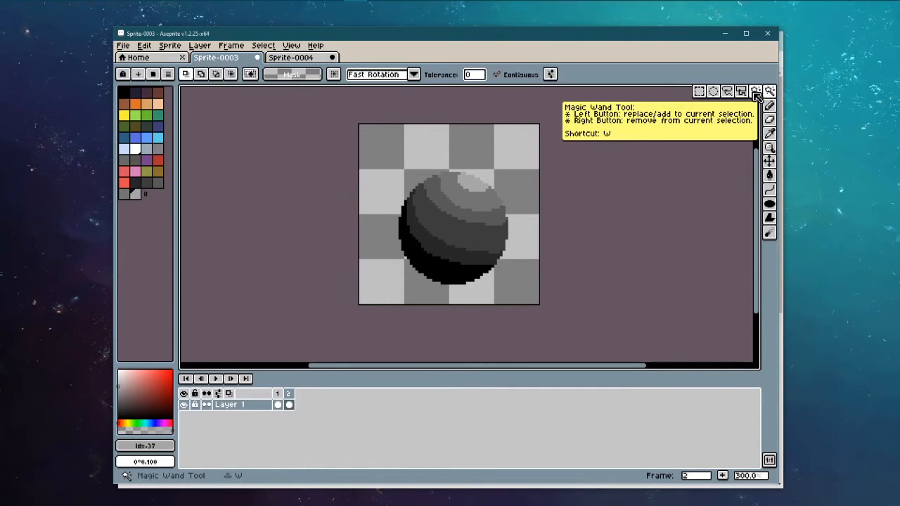
pyautogui.click(501, 230)
pyautogui.click(386, 207)
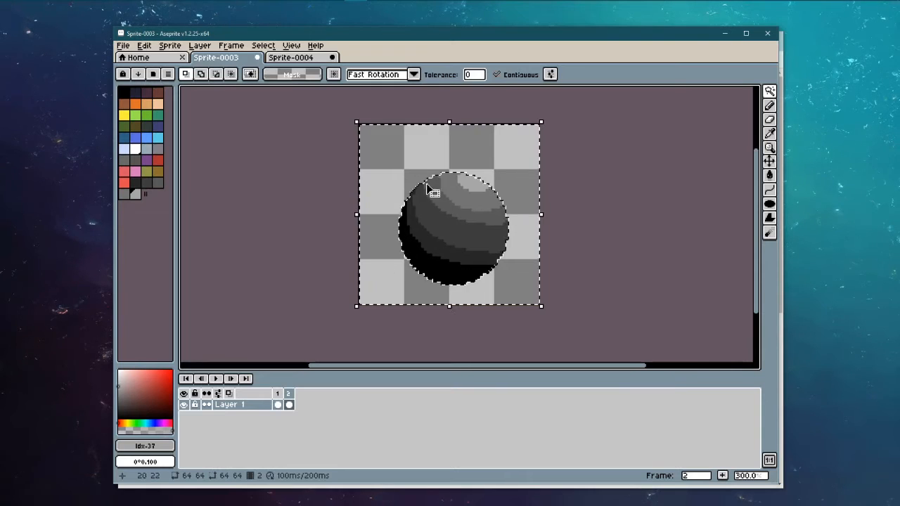
pyautogui.moveTo(769, 92)
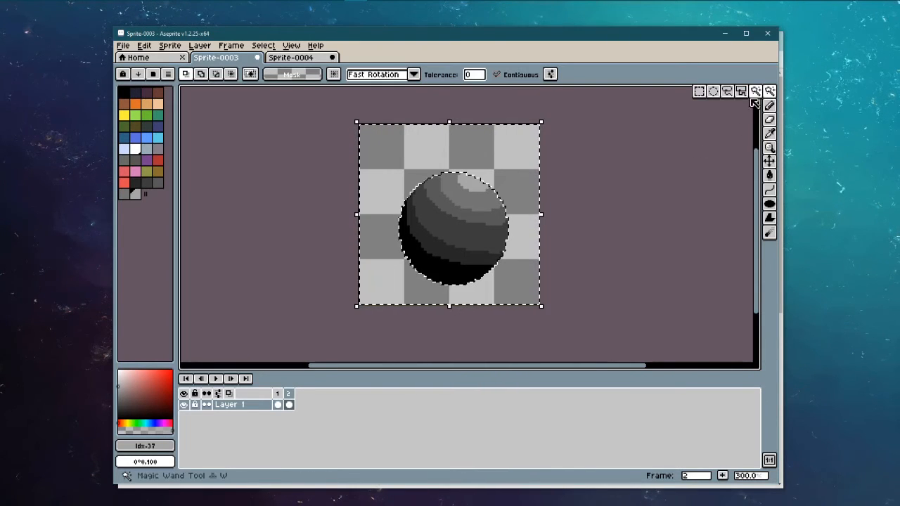
pyautogui.click(699, 92)
pyautogui.click(652, 201)
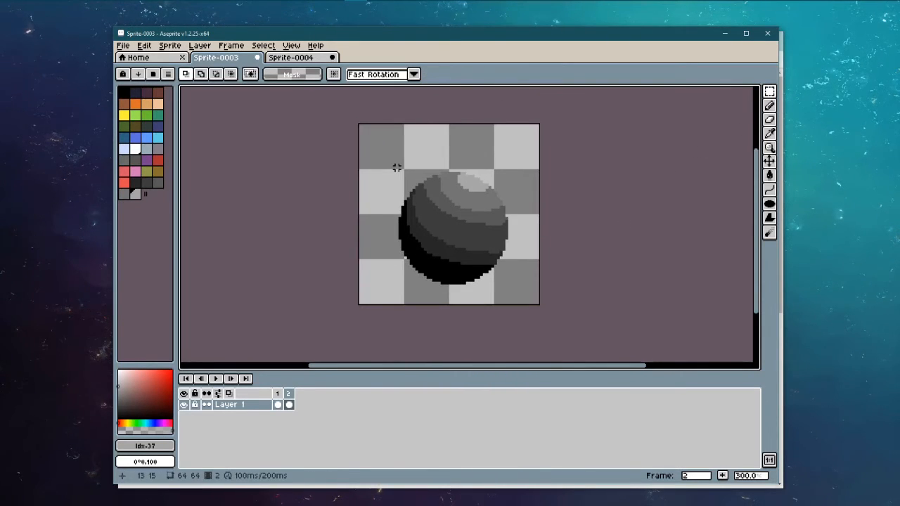
pyautogui.moveTo(397, 167); pyautogui.dragTo(511, 287)
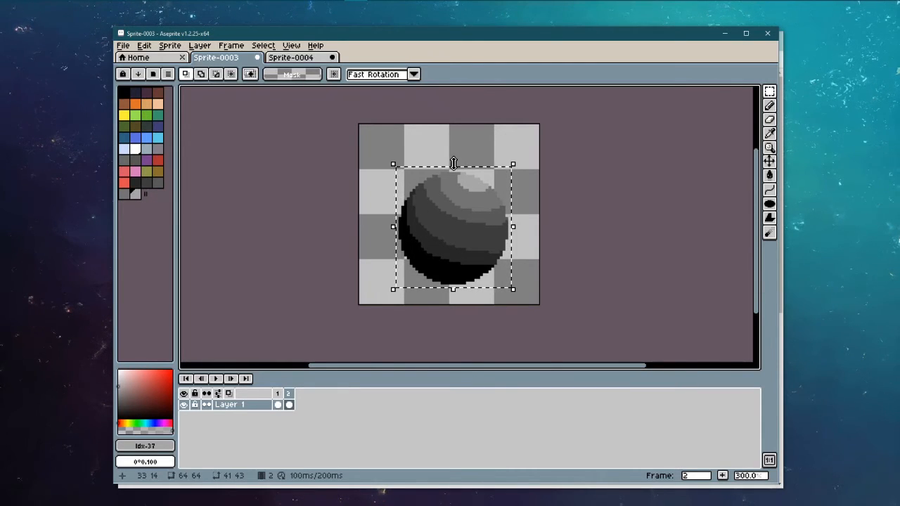
# Step: Squash the frame 2 sphere from the top, adding frames 3 and 4 progressively flatter
pyautogui.moveTo(454, 163); pyautogui.dragTo(452, 169)
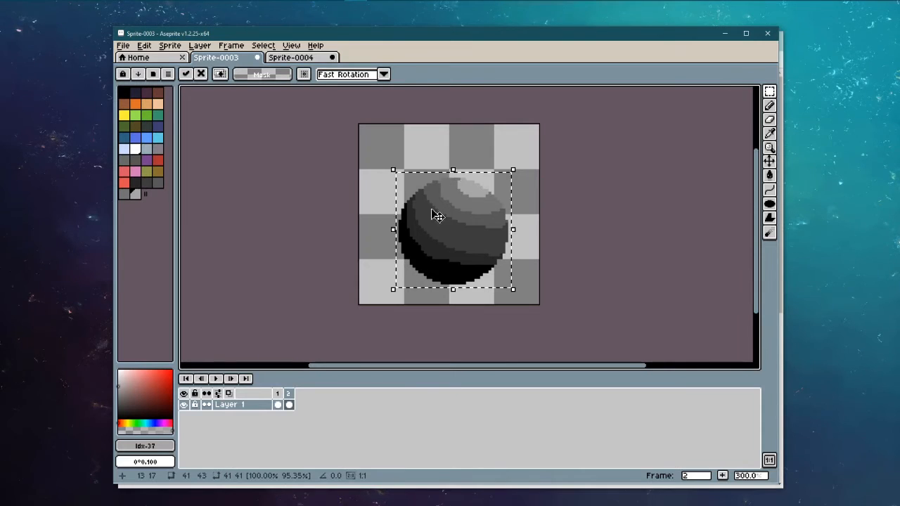
pyautogui.hotkey('alt', 'n')
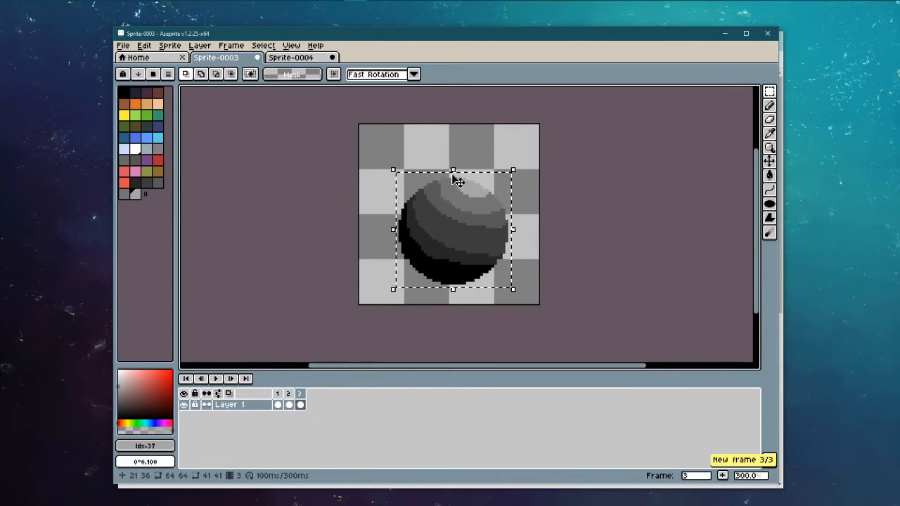
pyautogui.moveTo(458, 176); pyautogui.dragTo(462, 183)
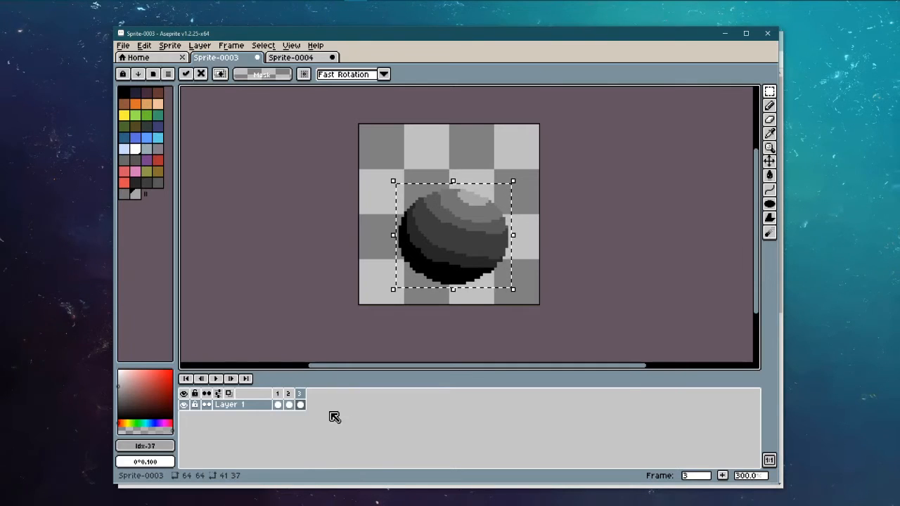
pyautogui.hotkey('alt', 'n')
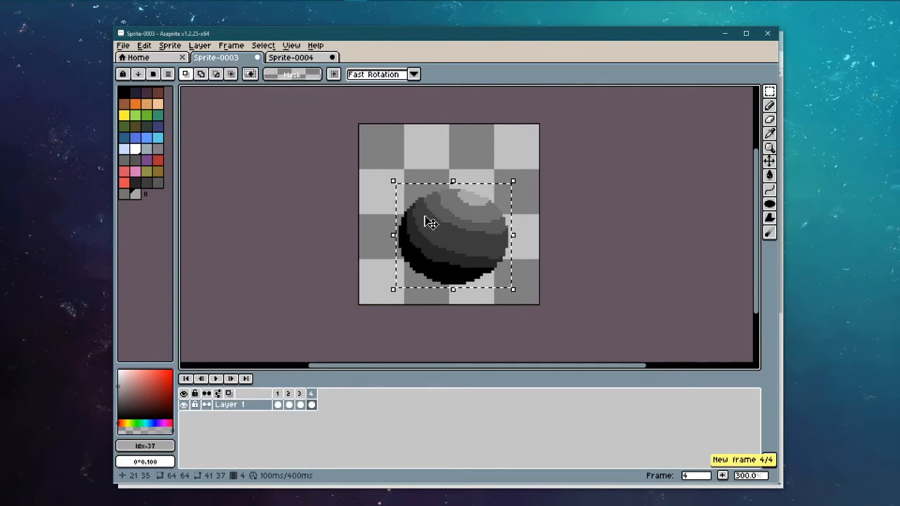
pyautogui.click(457, 185)
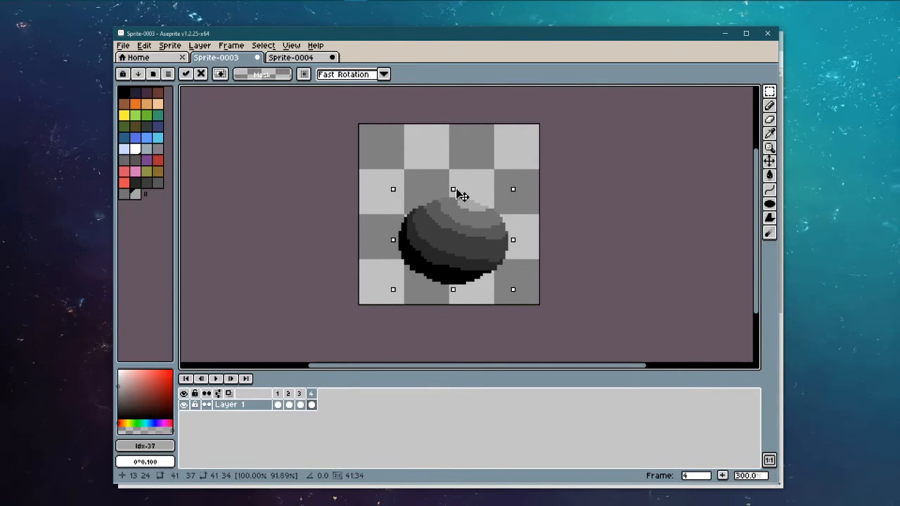
pyautogui.click(300, 404)
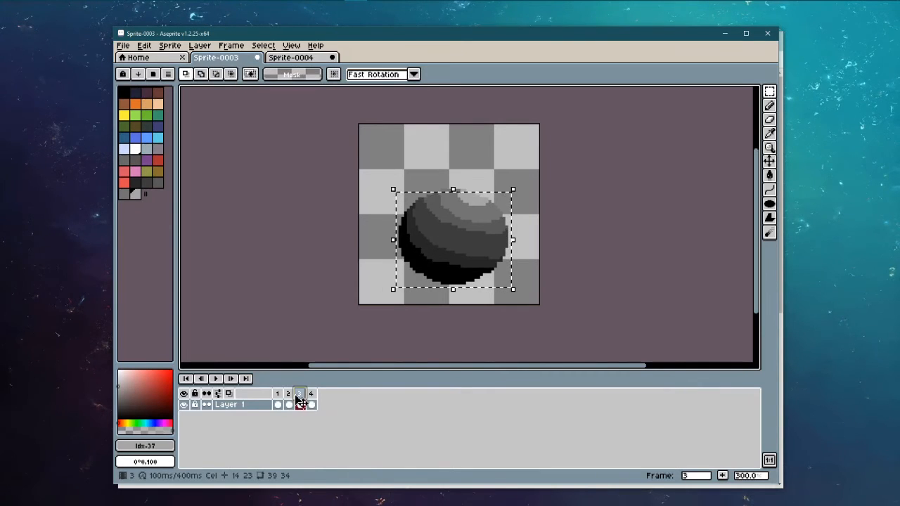
# Step: Duplicate frame 3 after frame 5 and frame 2 at the end, making six frames
pyautogui.rightClick(301, 395)
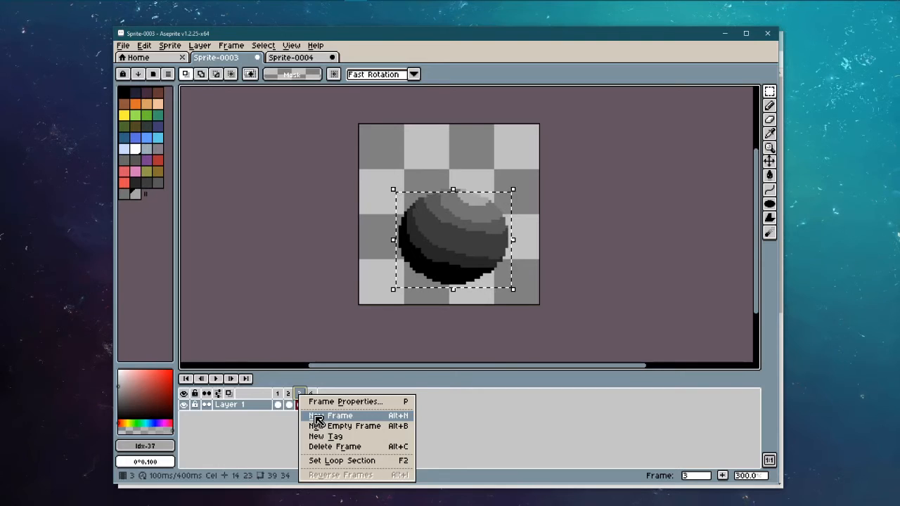
pyautogui.click(318, 418)
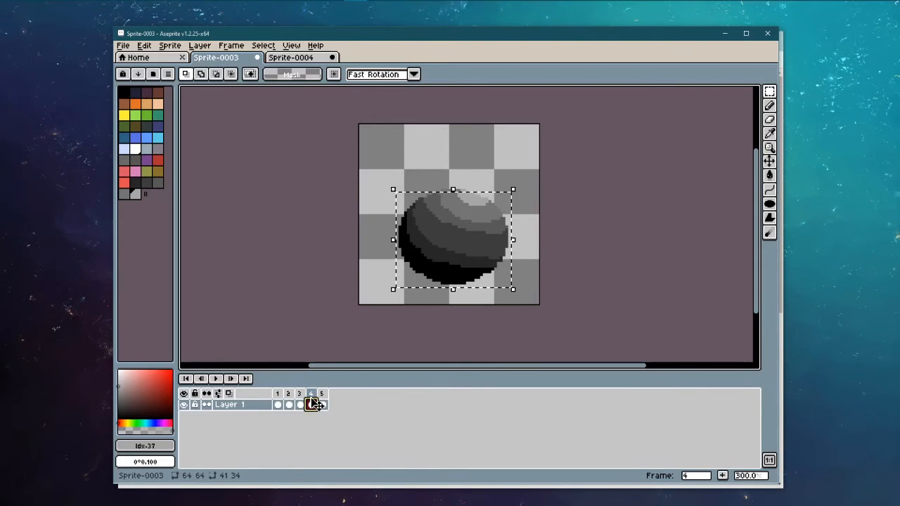
pyautogui.click(312, 396)
pyautogui.moveTo(313, 402); pyautogui.dragTo(335, 400)
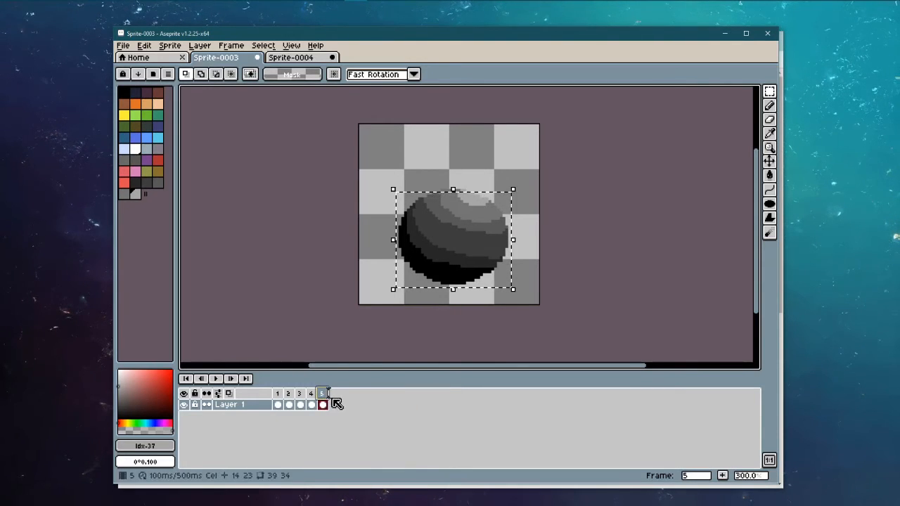
pyautogui.rightClick(288, 396)
pyautogui.click(310, 414)
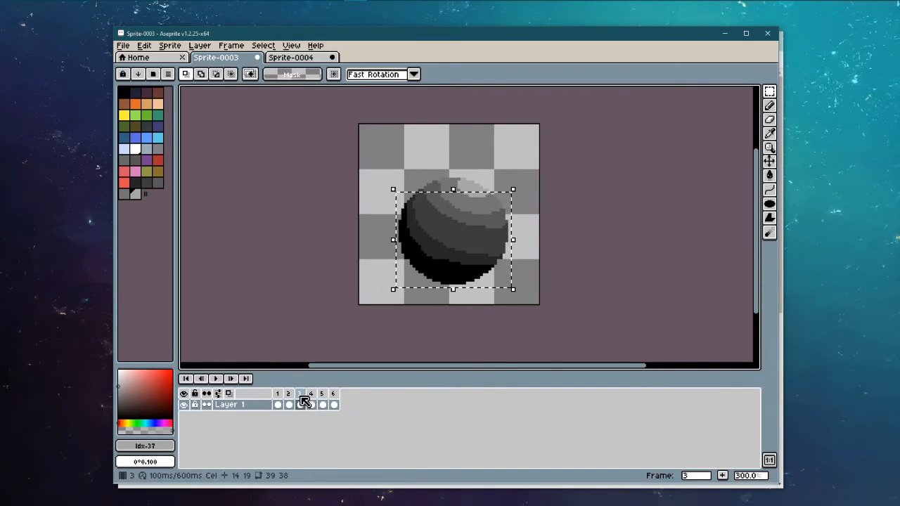
pyautogui.moveTo(305, 407); pyautogui.dragTo(350, 402)
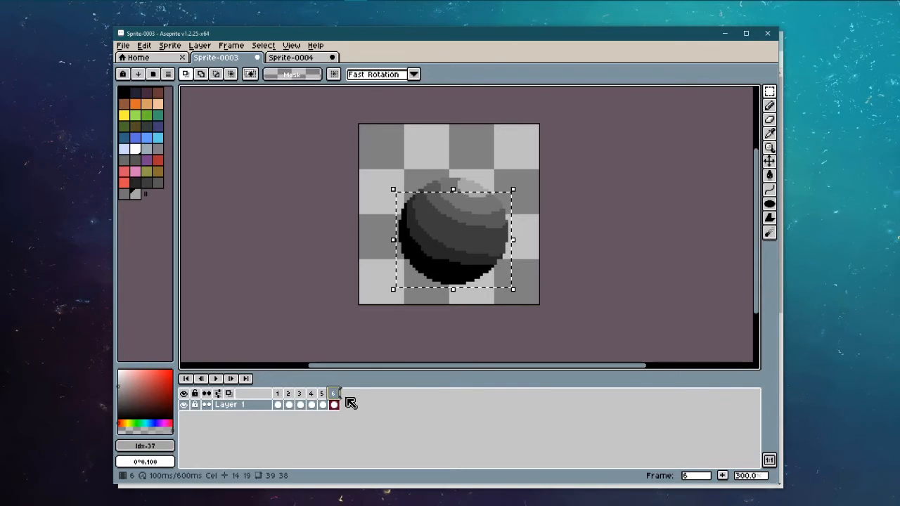
# Step: Step through frames 1 to 4, return to frame 1, and play the bounce
pyautogui.click(283, 398)
pyautogui.click(290, 395)
pyautogui.click(299, 397)
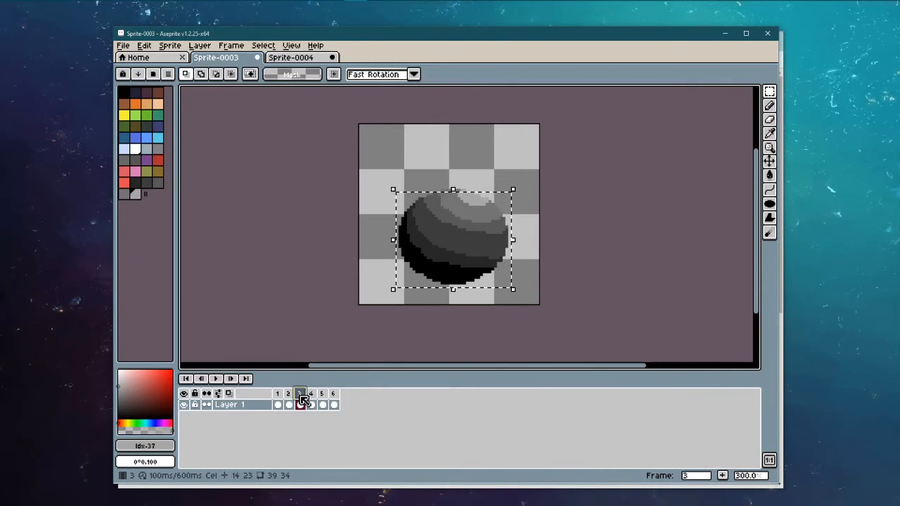
pyautogui.click(314, 397)
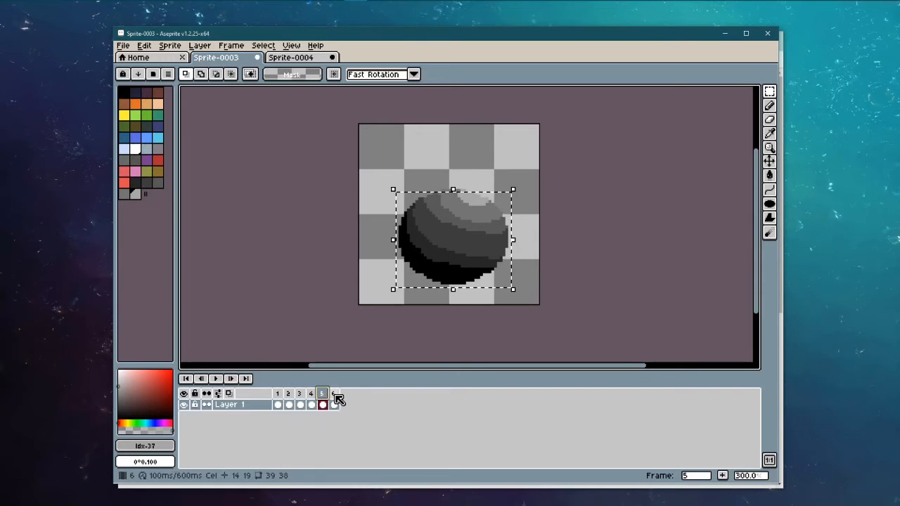
pyautogui.click(278, 397)
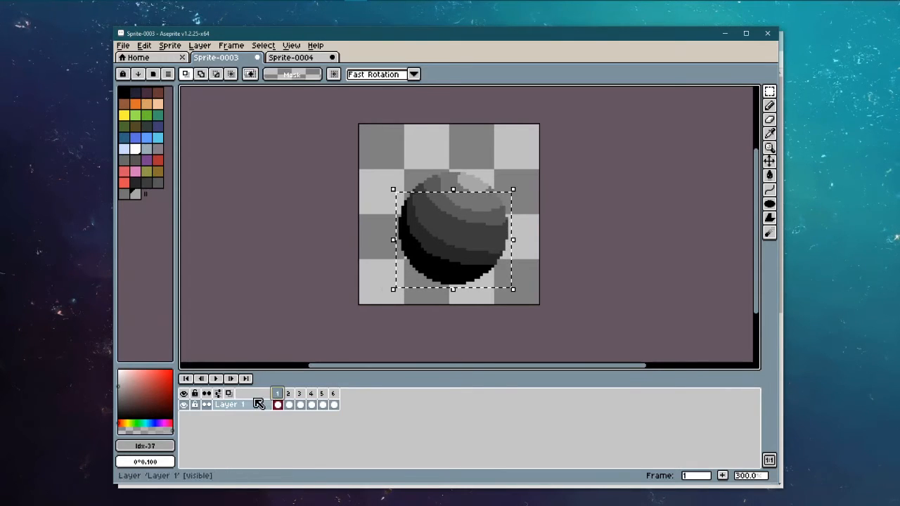
pyautogui.click(216, 378)
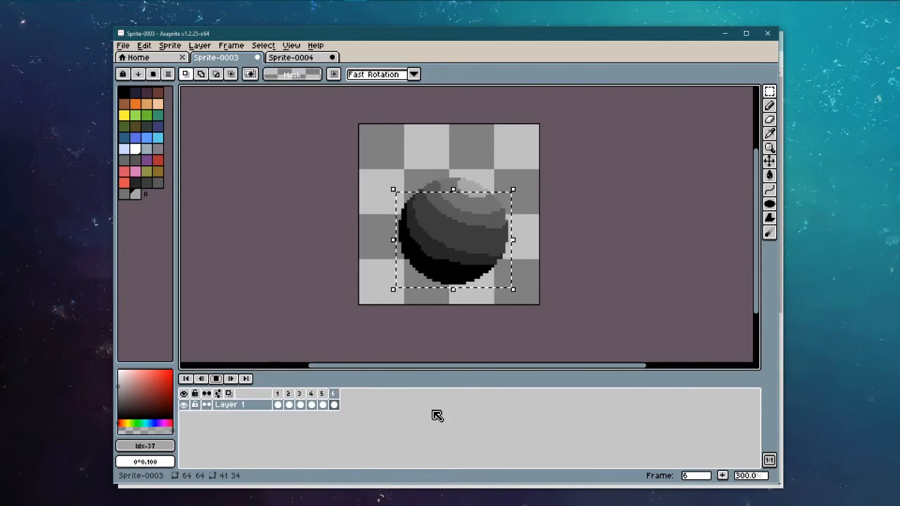
# Step: Stop the playback and clear the selection around the sphere with Ctrl+D
pyautogui.scroll(-4, 451, 313)
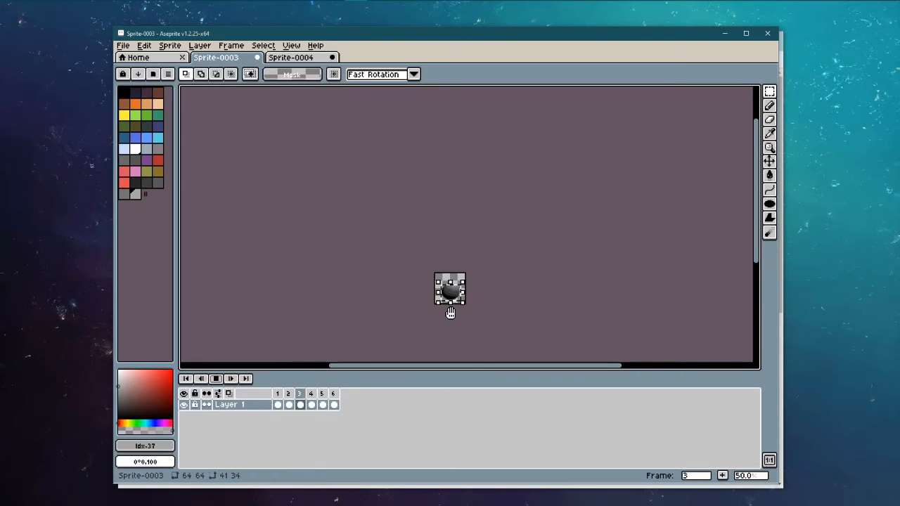
pyautogui.scroll(4, 455, 272)
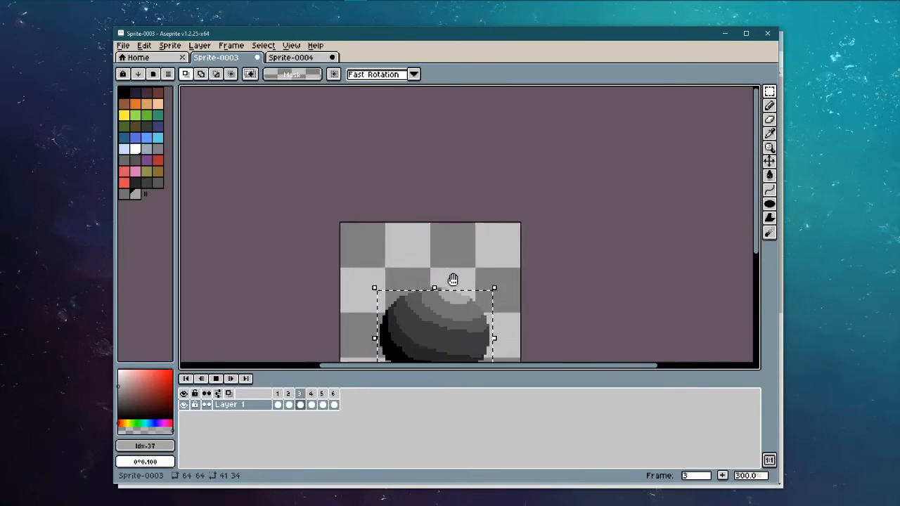
pyautogui.scroll(-2, 460, 267)
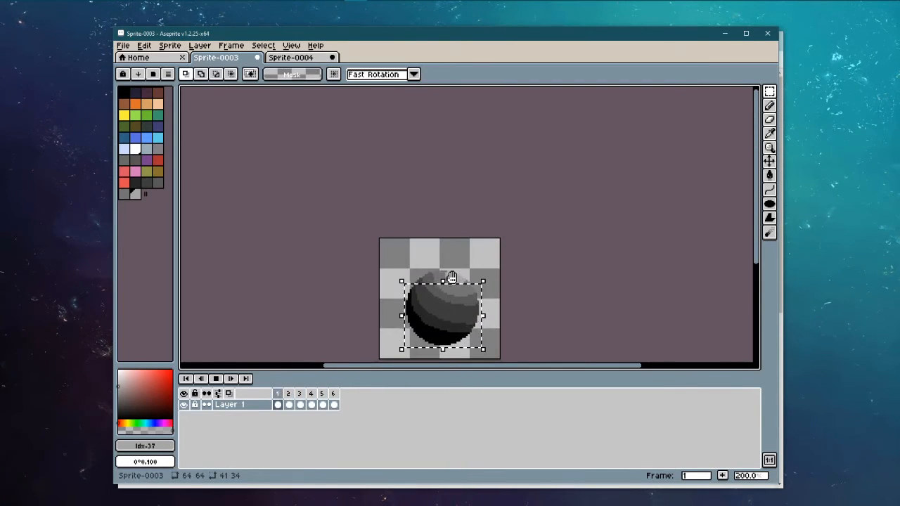
pyautogui.click(215, 378)
pyautogui.hotkey('ctrl', 'd')
# Step: Replay the six-frame bounce loop at 200% zoom
pyautogui.scroll(-1, 389, 305)
pyautogui.scroll(2, 388, 306)
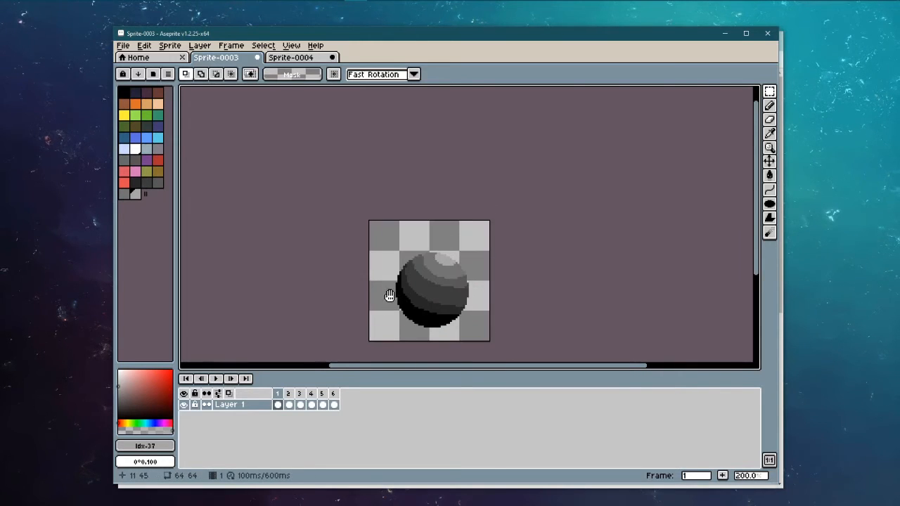
pyautogui.click(217, 380)
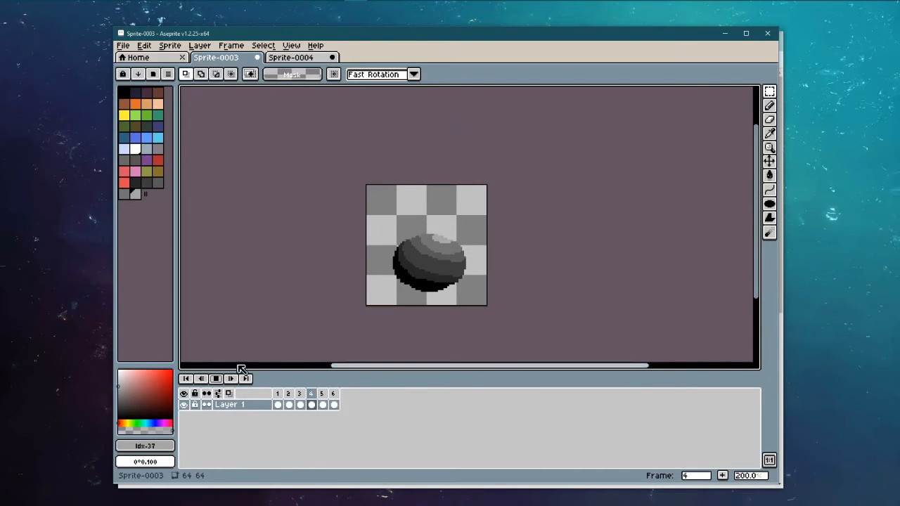
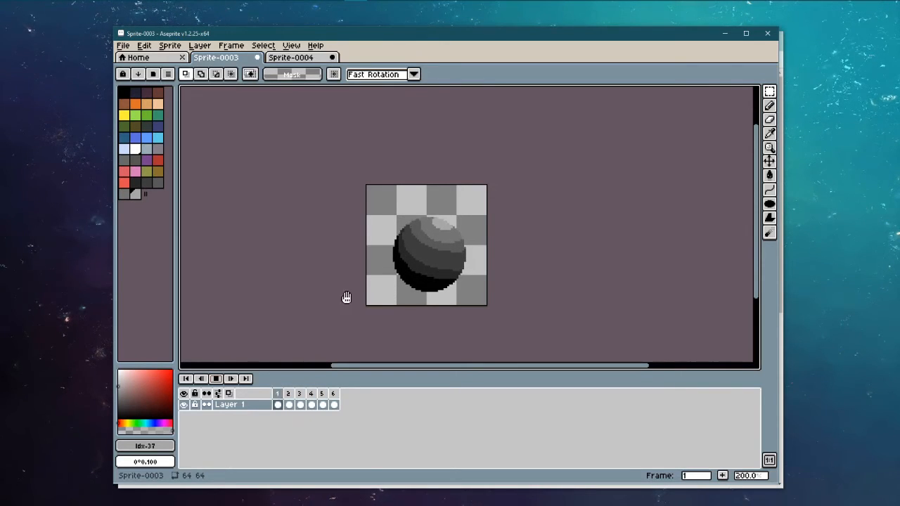
# Step: Stop the ball bounce, show its frame 2, then switch to the Sprite-0004 character
pyautogui.click(217, 378)
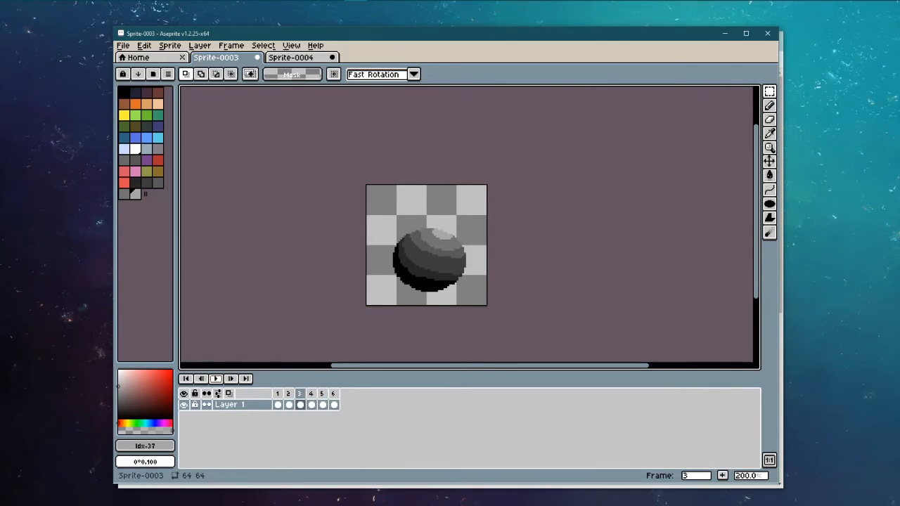
pyautogui.scroll(1, 417, 267)
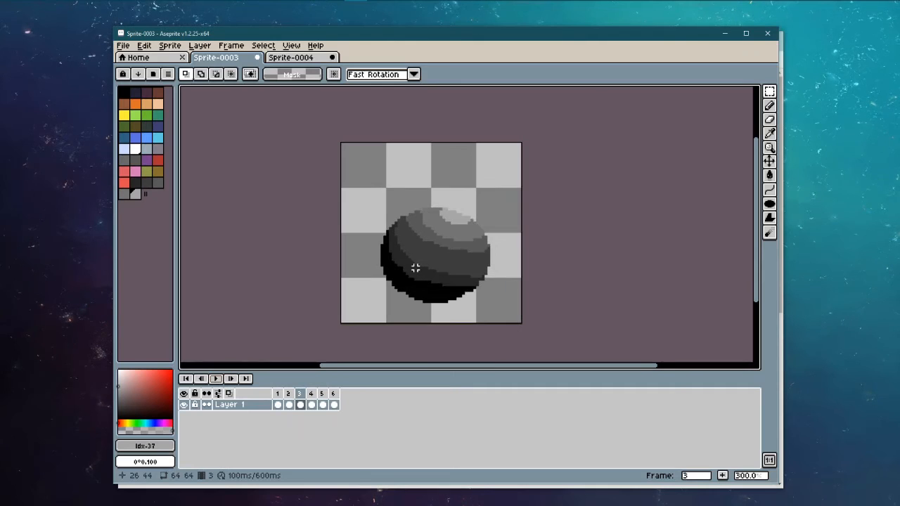
pyautogui.click(288, 394)
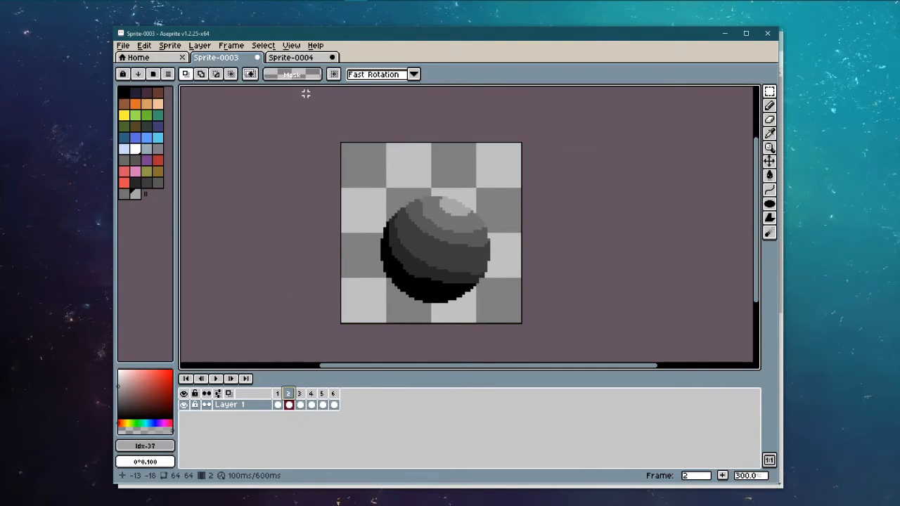
pyautogui.click(316, 59)
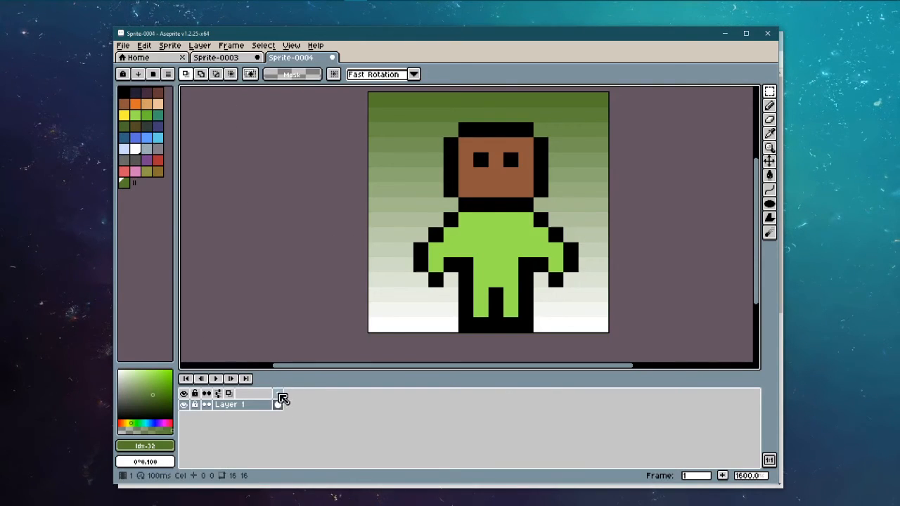
# Step: Add a second frame, then undo it along with the face fill and gradient background
pyautogui.hotkey('alt', 'n')
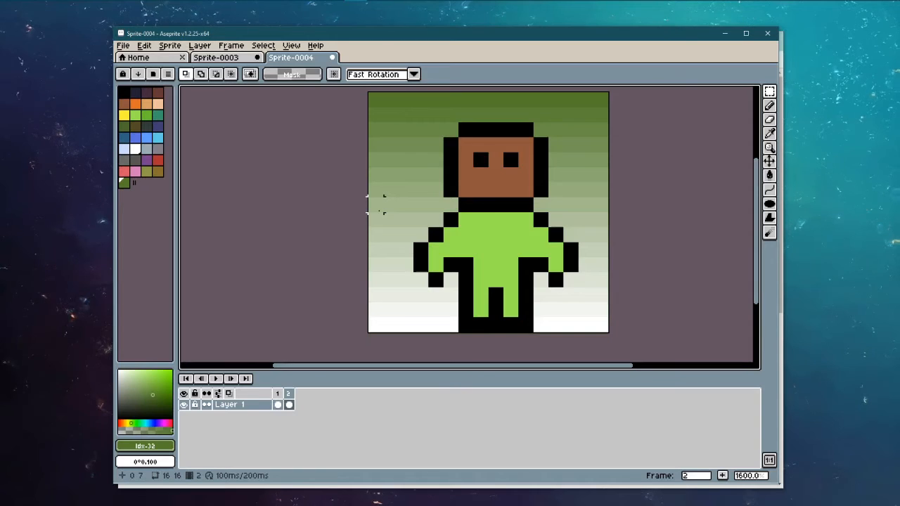
pyautogui.hotkey('ctrl', 'z')
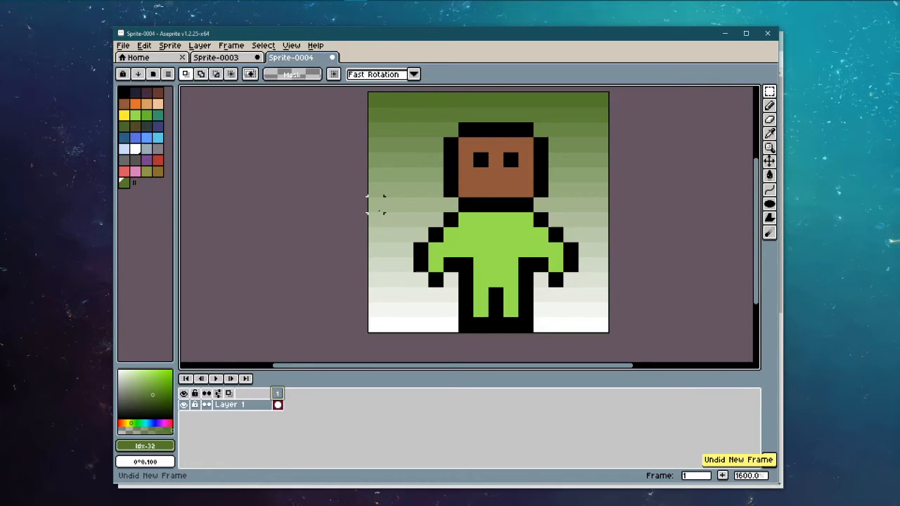
pyautogui.hotkey('ctrl', 'z')
pyautogui.hotkey('ctrl', 'z')
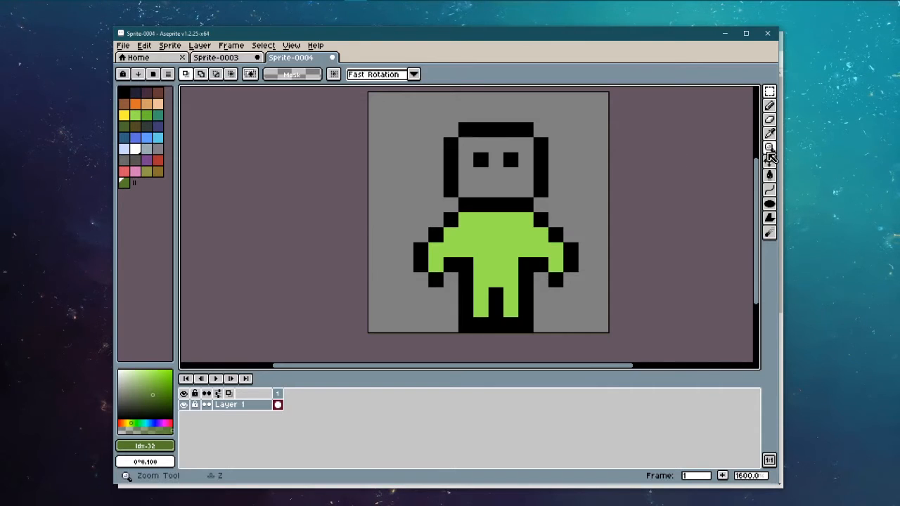
# Step: Fill the character's grey face with the brown palette colour using the Paint Bucket
pyautogui.click(770, 176)
pyautogui.click(743, 175)
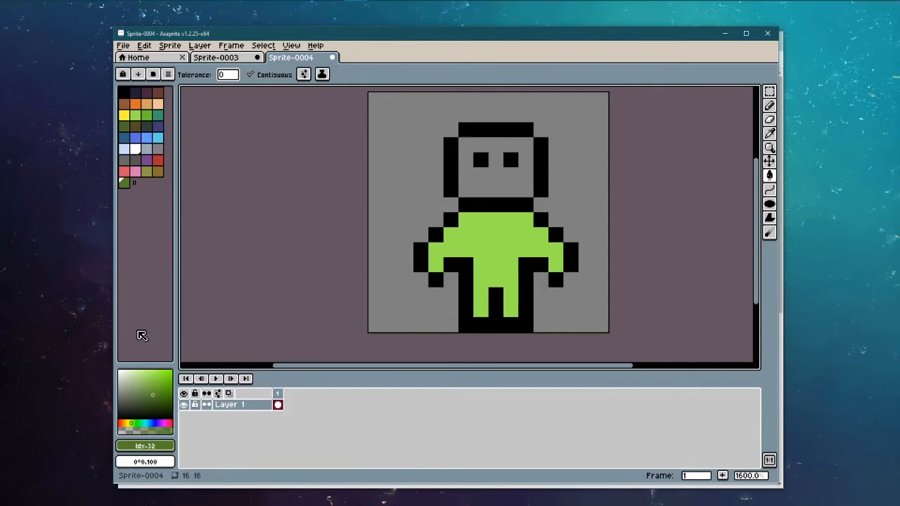
pyautogui.moveTo(132, 415); pyautogui.dragTo(40, 426)
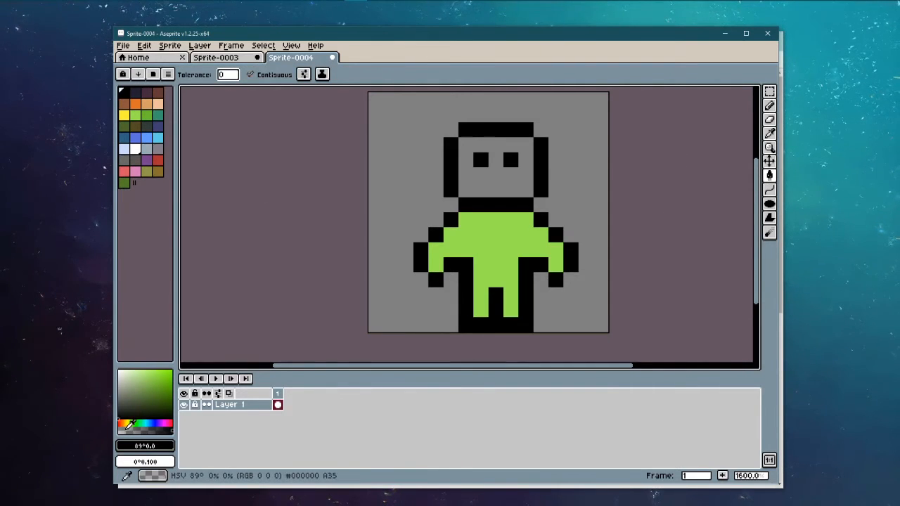
pyautogui.moveTo(126, 431); pyautogui.dragTo(69, 429)
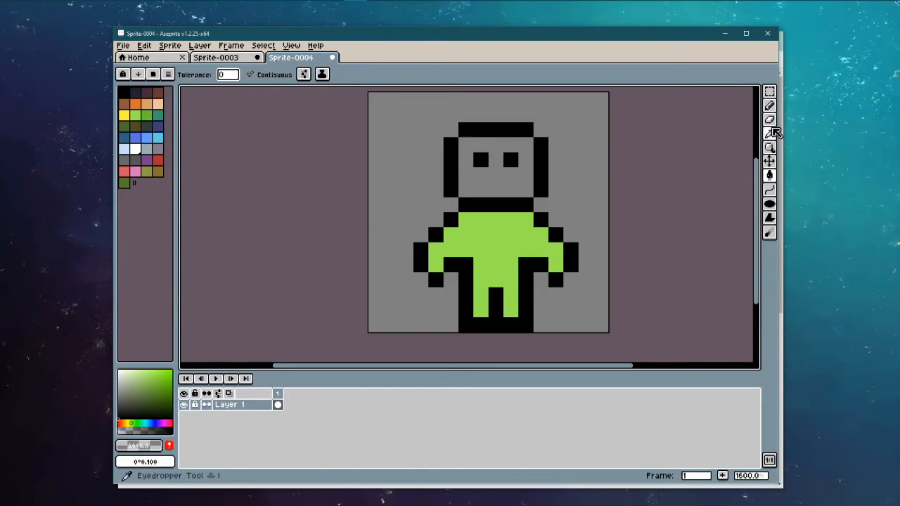
pyautogui.press('i')
pyautogui.click(588, 120)
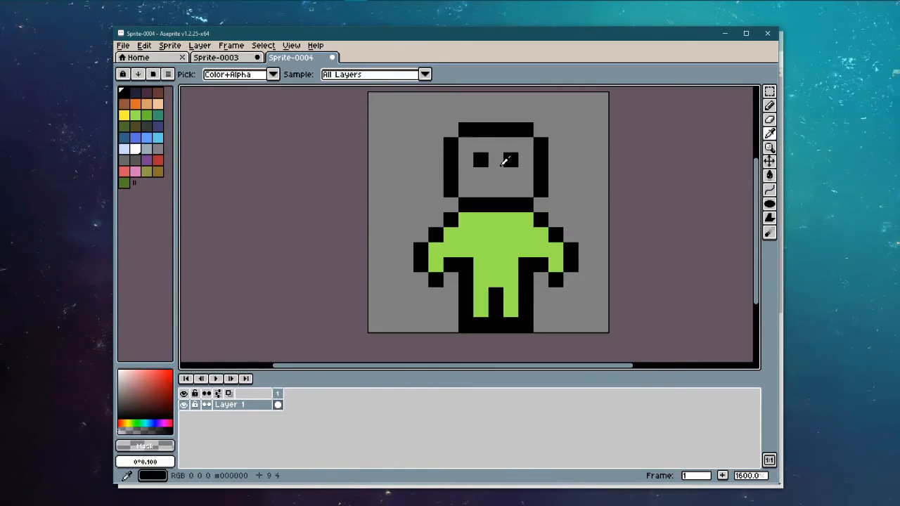
pyautogui.click(769, 175)
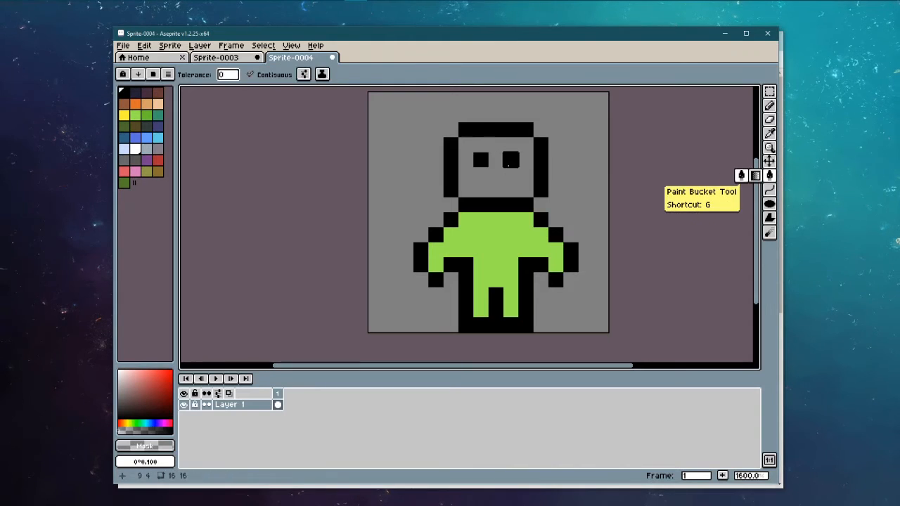
pyautogui.click(157, 92)
pyautogui.click(523, 175)
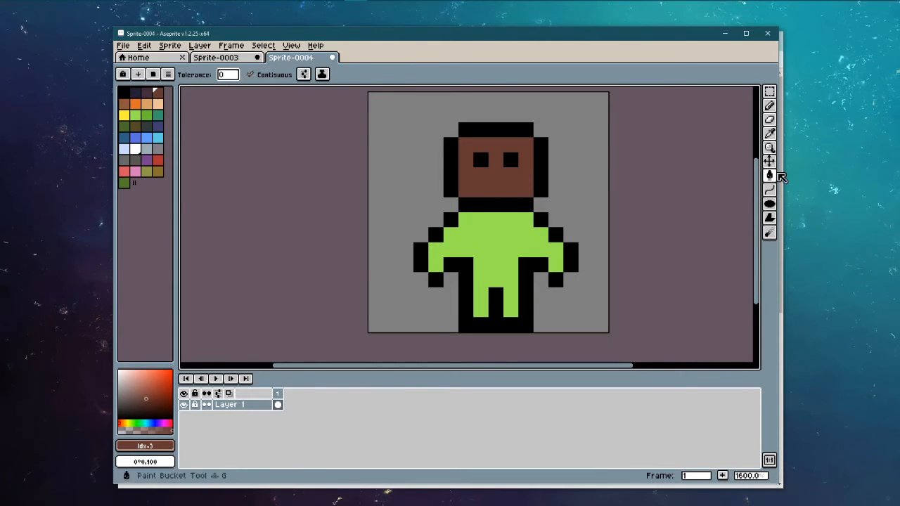
# Step: Try a pixel edit and a whole-canvas move, leaving the character unchanged
pyautogui.moveTo(769, 176)
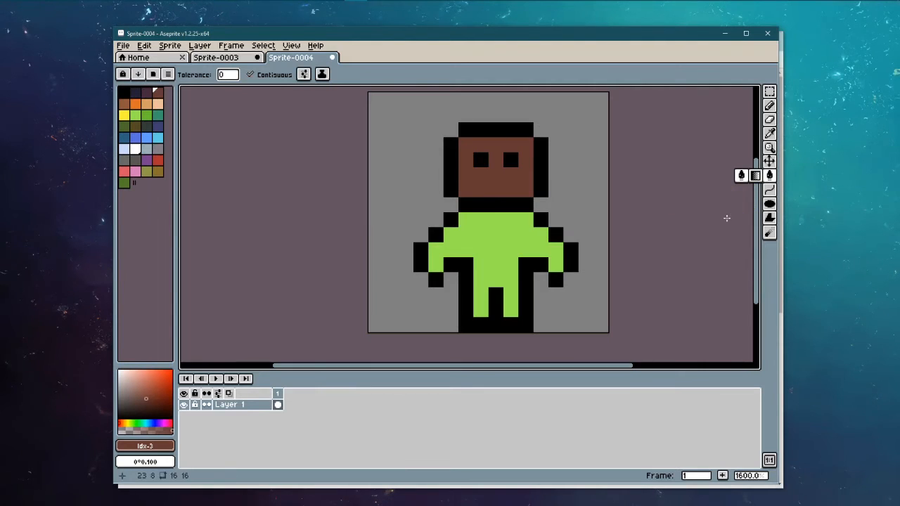
pyautogui.click(770, 105)
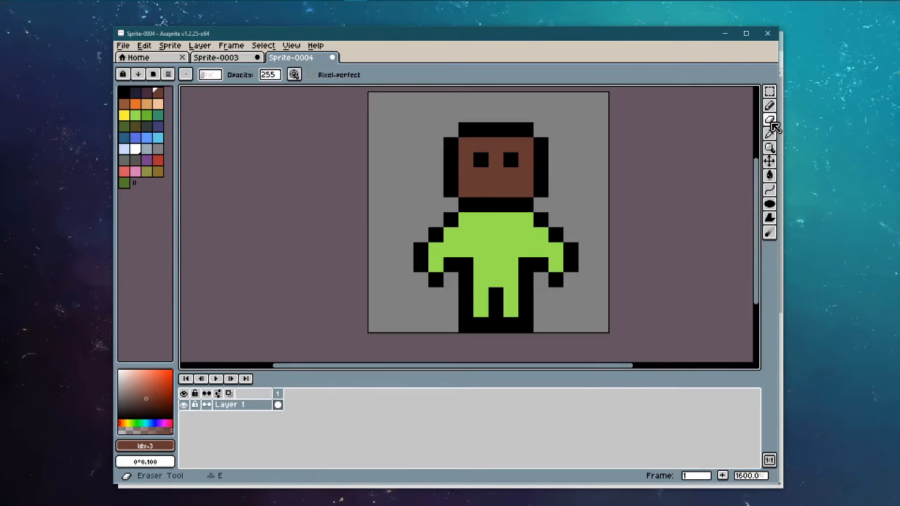
pyautogui.hotkey('ctrl', 'a')
pyautogui.click(526, 189)
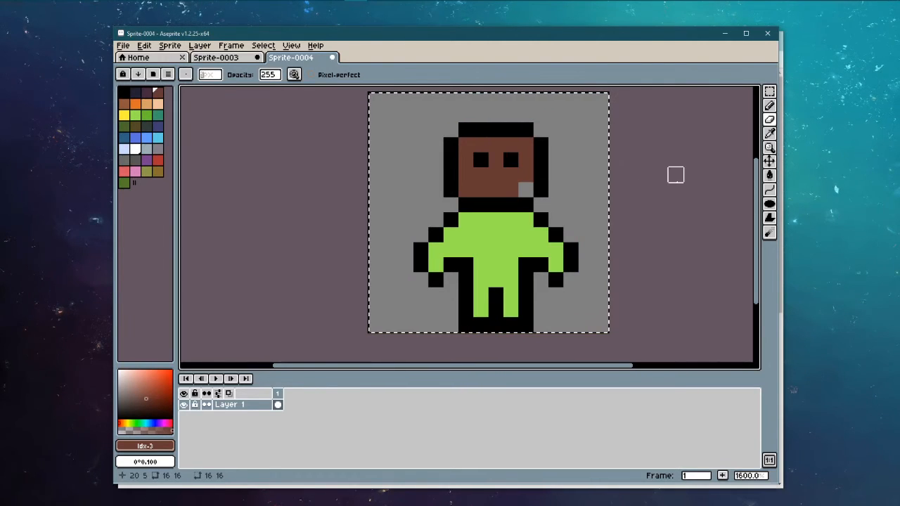
pyautogui.hotkey('ctrl', 'z')
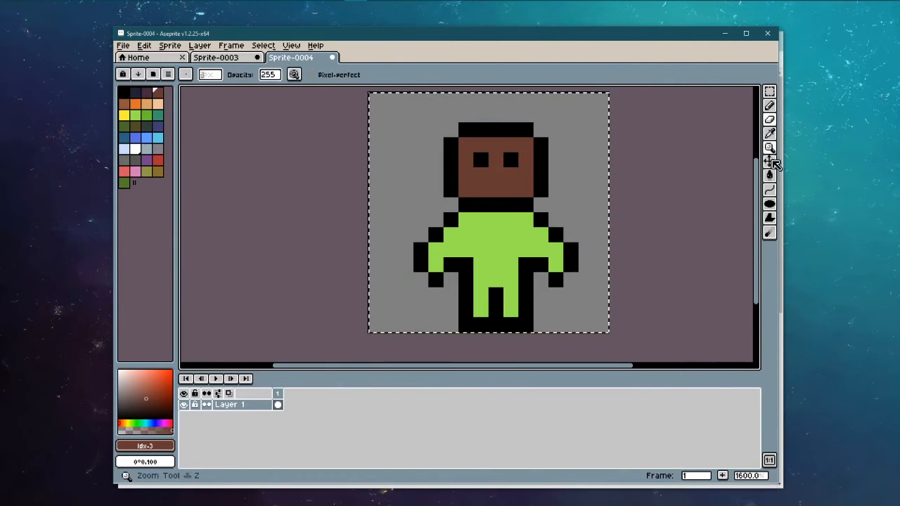
pyautogui.click(769, 162)
pyautogui.hotkey('ctrl', 'd')
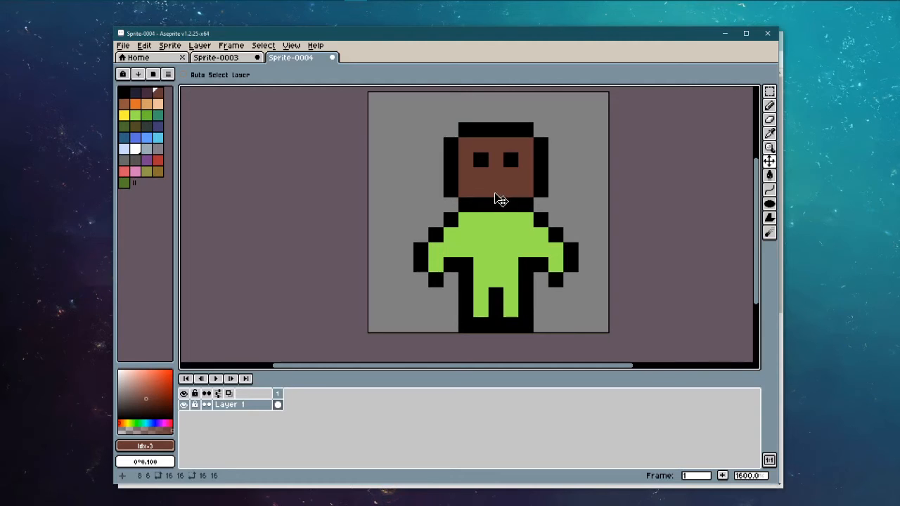
pyautogui.hotkey('ctrl', 'a')
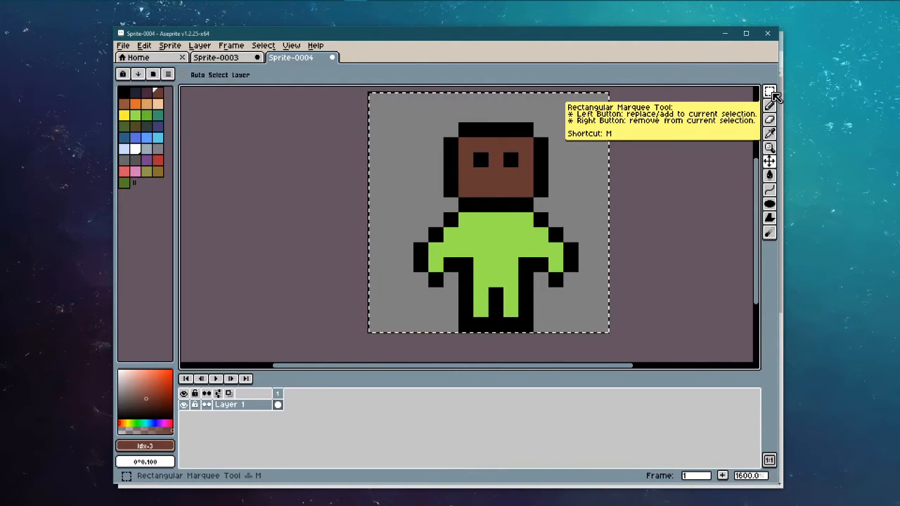
pyautogui.moveTo(477, 218)
pyautogui.mouseDown()
pyautogui.moveTo(467, 218)
pyautogui.moveTo(477, 225)
pyautogui.moveTo(482, 203)
pyautogui.moveTo(466, 231)
pyautogui.moveTo(479, 225)
pyautogui.mouseUp()
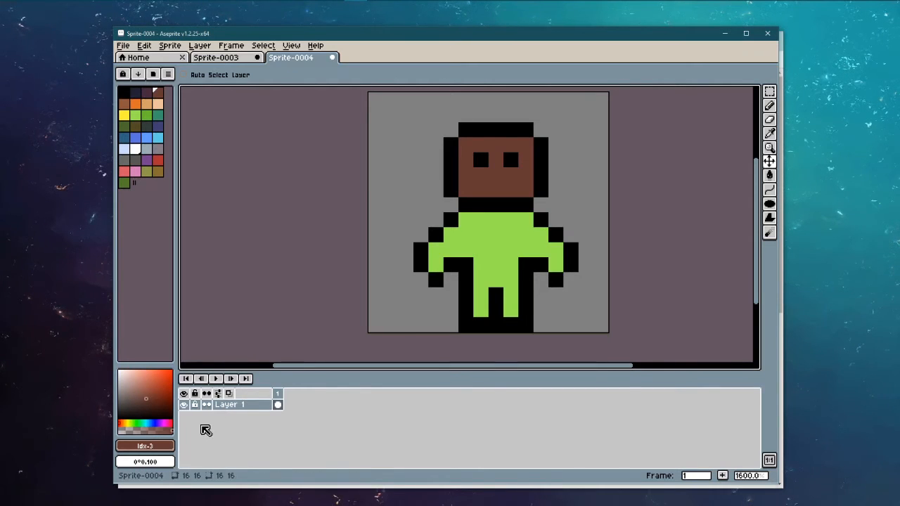
# Step: Add a new empty Layer 2 and make it the active layer
pyautogui.click(203, 47)
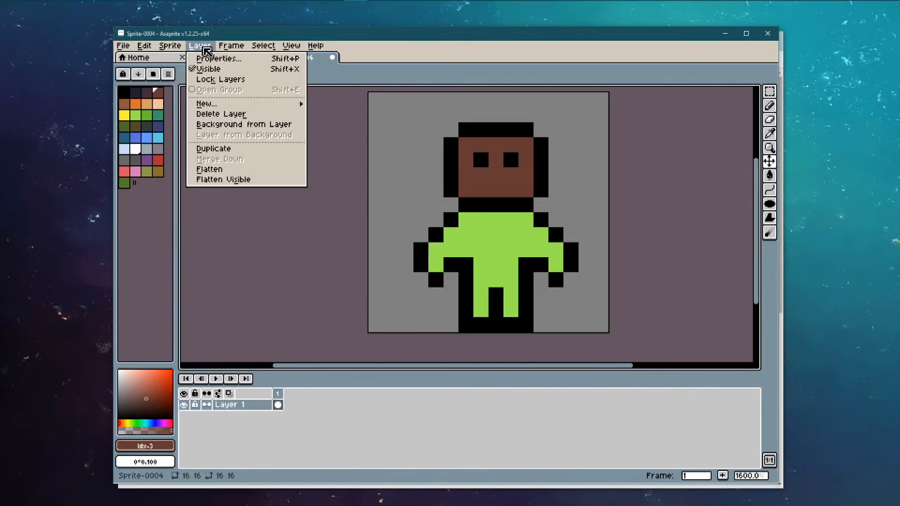
pyautogui.moveTo(280, 106)
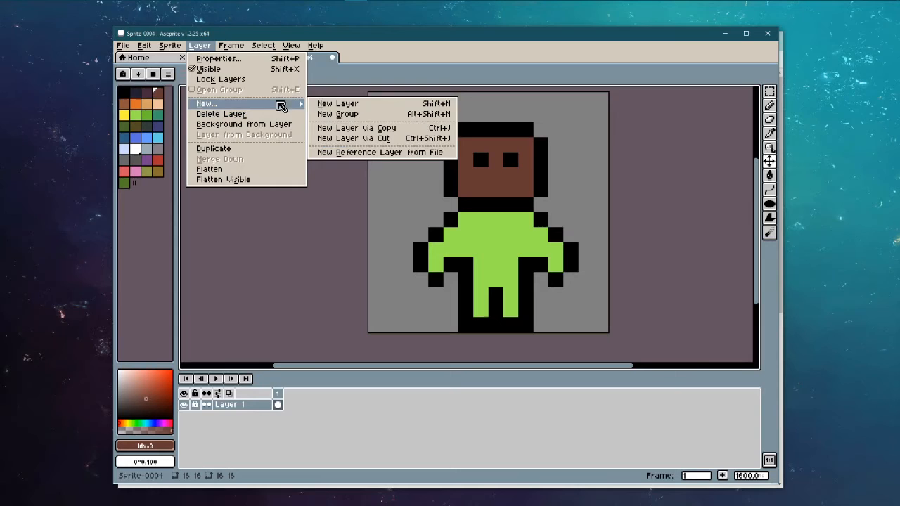
pyautogui.click(340, 106)
pyautogui.click(248, 417)
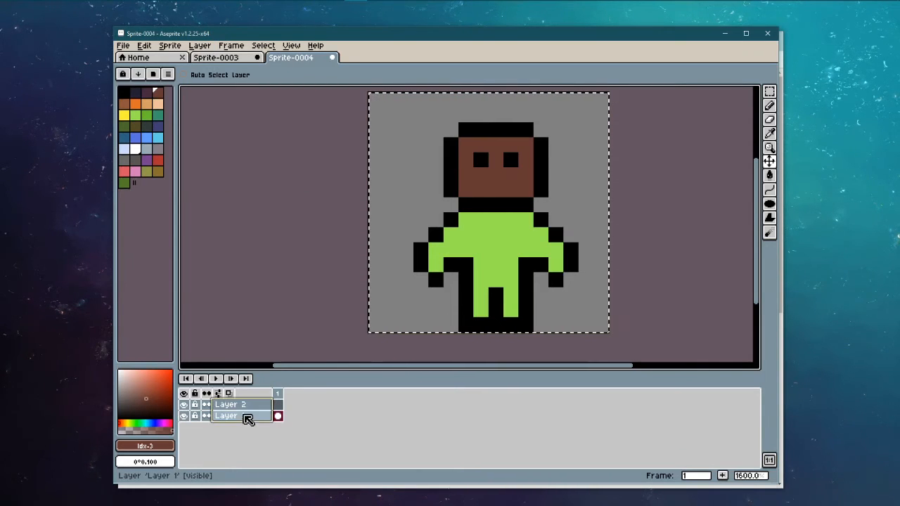
pyautogui.click(246, 406)
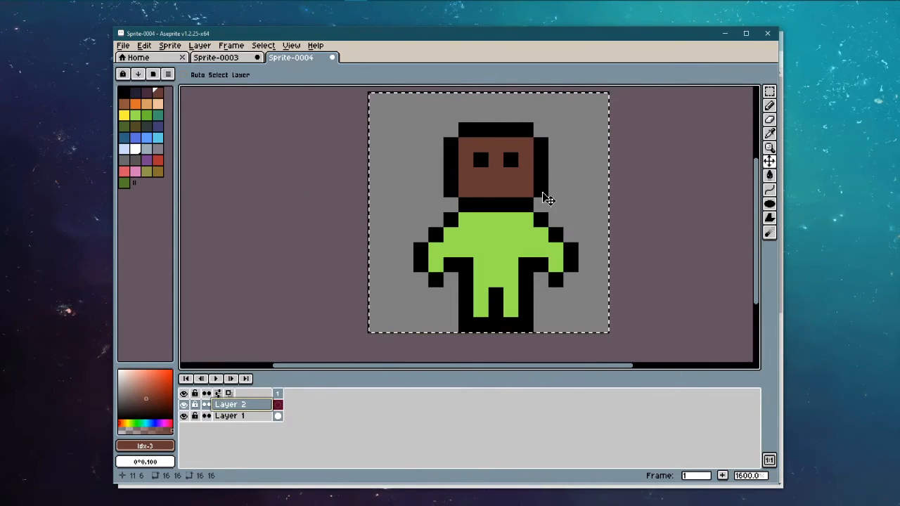
pyautogui.press('b')
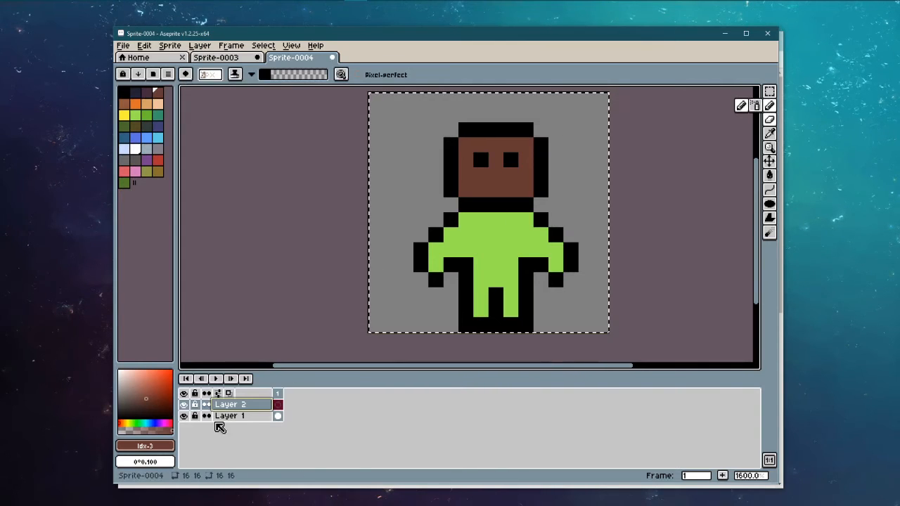
pyautogui.moveTo(399, 164); pyautogui.dragTo(540, 205)
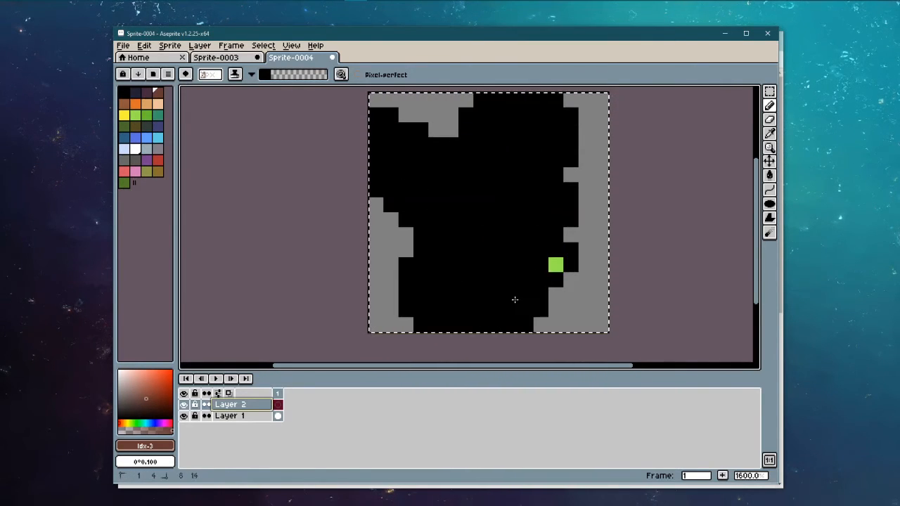
pyautogui.hotkey('ctrl', 'z')
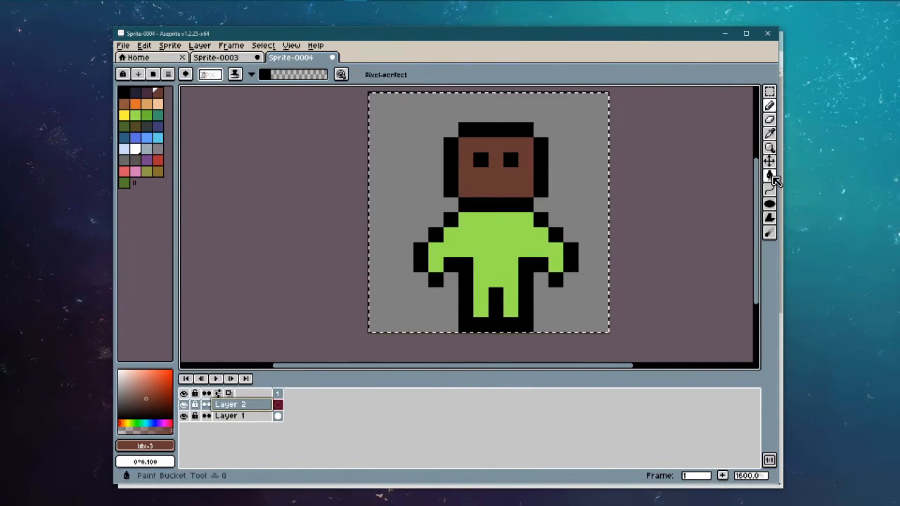
# Step: Fill Layer 2 with a salmon-to-white gradient and move it beneath Layer 1
pyautogui.click(773, 180)
pyautogui.click(764, 180)
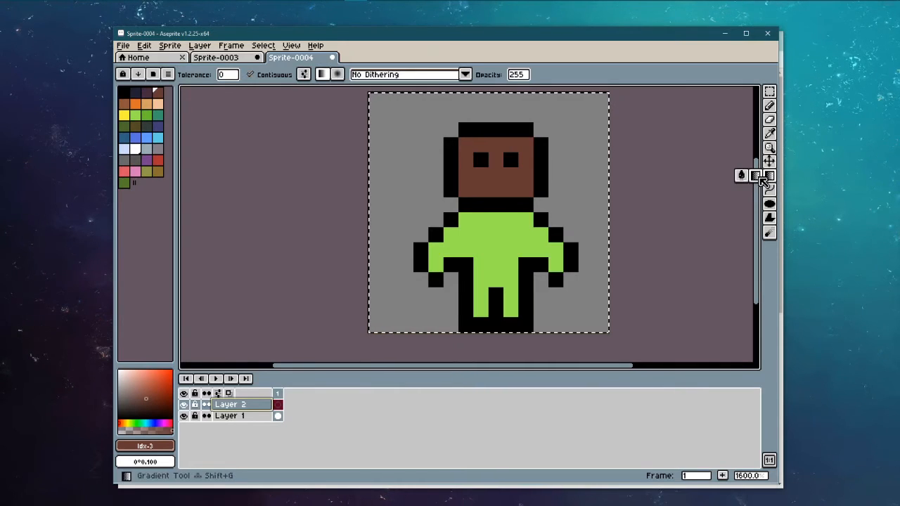
pyautogui.moveTo(165, 378); pyautogui.dragTo(147, 372)
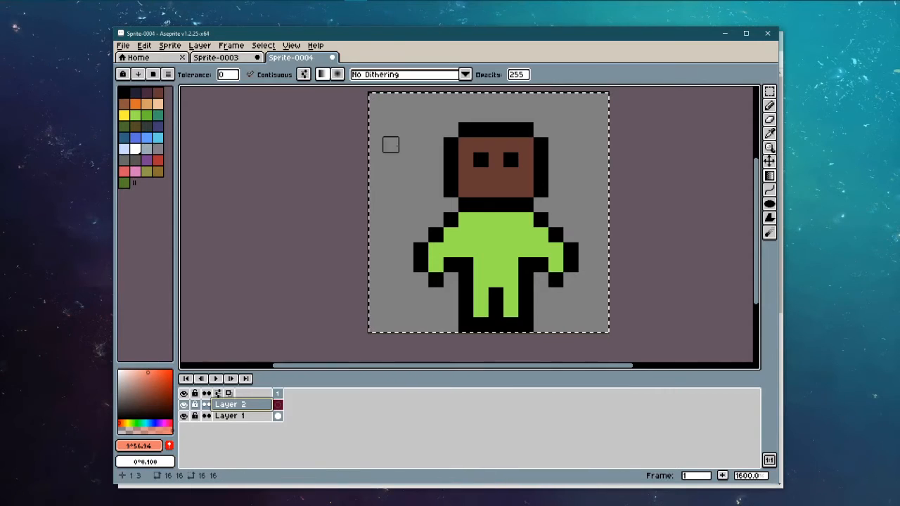
pyautogui.moveTo(407, 97); pyautogui.dragTo(376, 340)
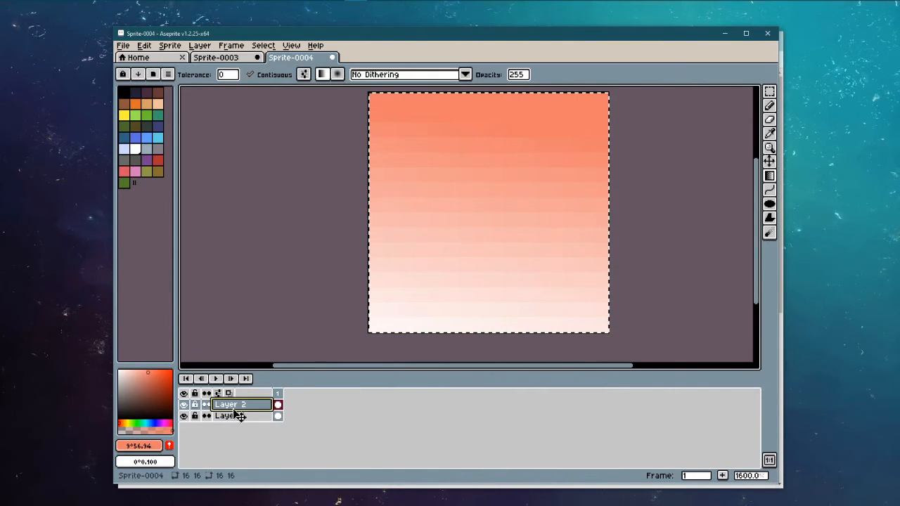
pyautogui.moveTo(237, 415); pyautogui.dragTo(239, 428)
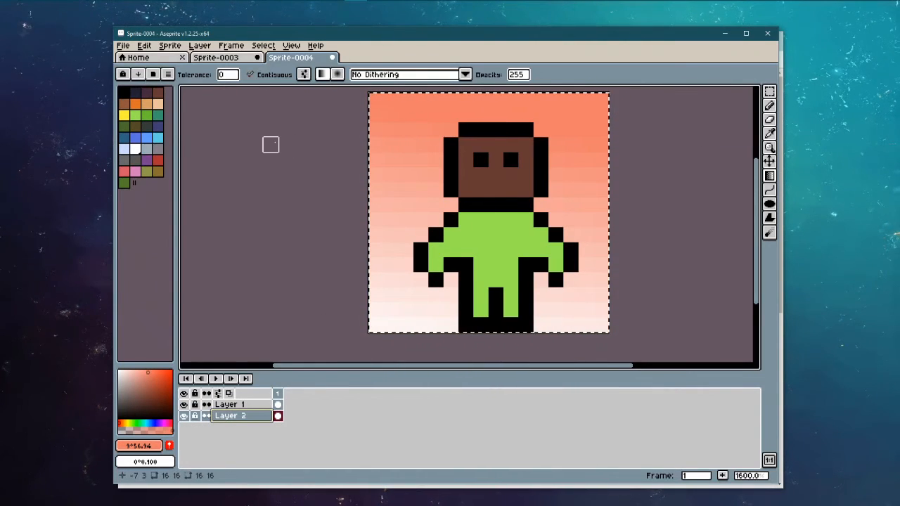
pyautogui.click(769, 161)
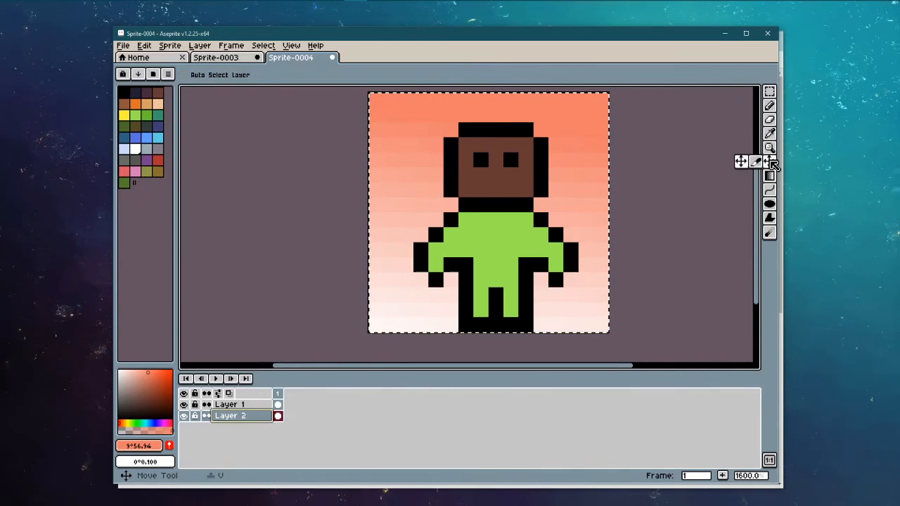
# Step: Add frame 2 and erase the character's right-side arm on Layer 1
pyautogui.rightClick(280, 399)
pyautogui.click(301, 416)
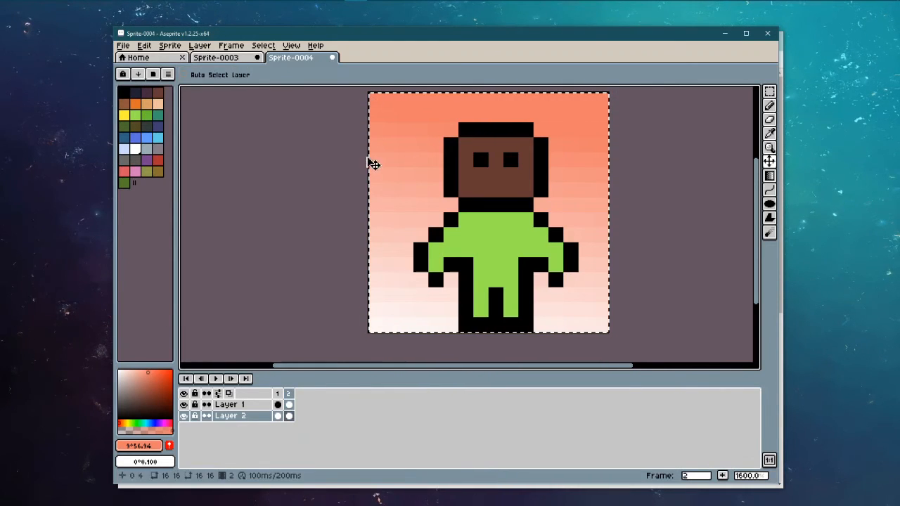
pyautogui.press('b')
pyautogui.moveTo(570, 313); pyautogui.dragTo(570, 275)
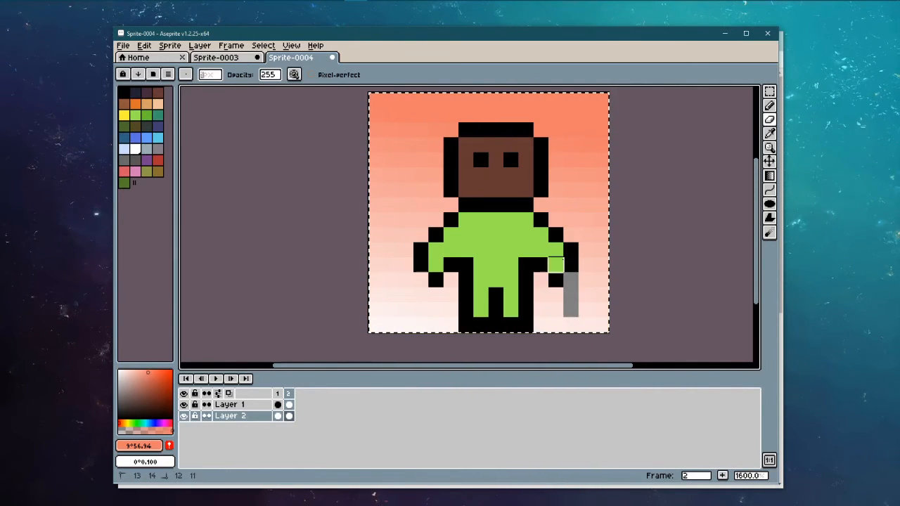
pyautogui.hotkey('ctrl', 'z')
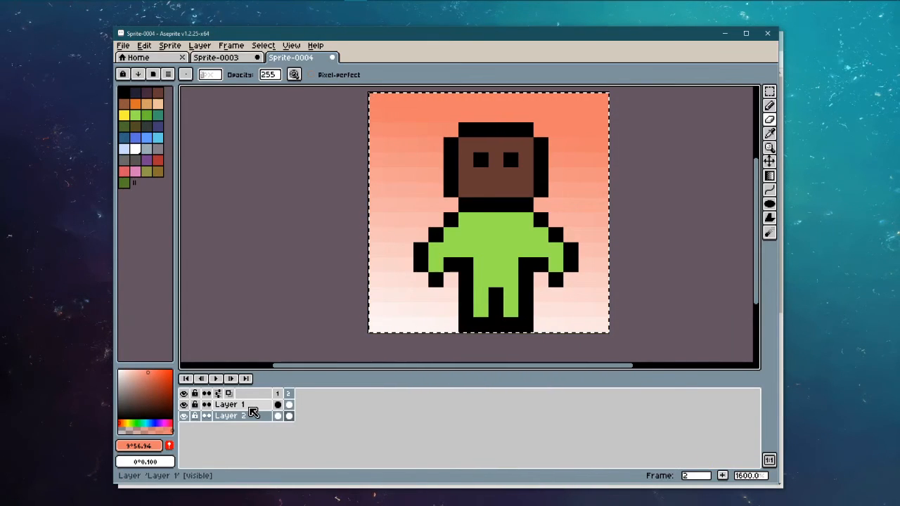
pyautogui.press('v')
pyautogui.hotkey('ctrl', 'z')
pyautogui.click(257, 406)
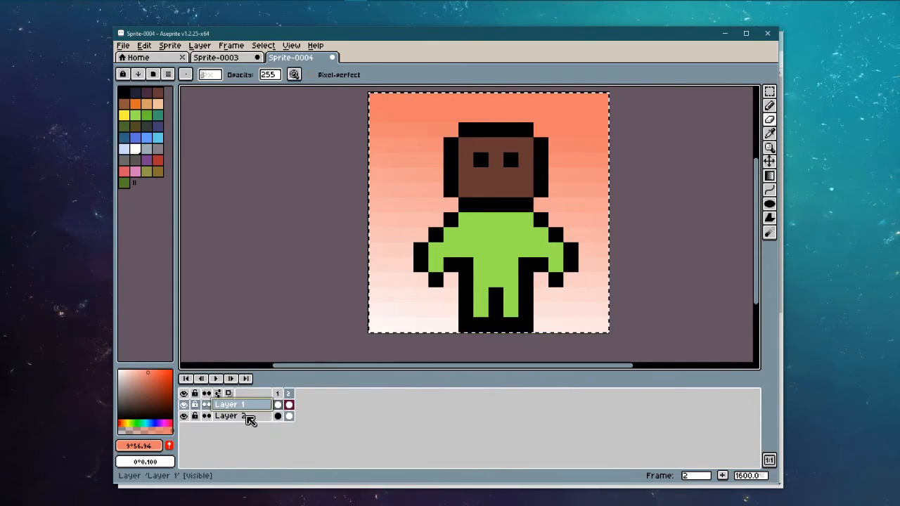
pyautogui.moveTo(553, 263)
pyautogui.mouseDown()
pyautogui.moveTo(571, 235)
pyautogui.moveTo(555, 264)
pyautogui.moveTo(556, 235)
pyautogui.mouseUp()
# Step: Turn on onion skin and hide the gradient background layer
pyautogui.click(291, 46)
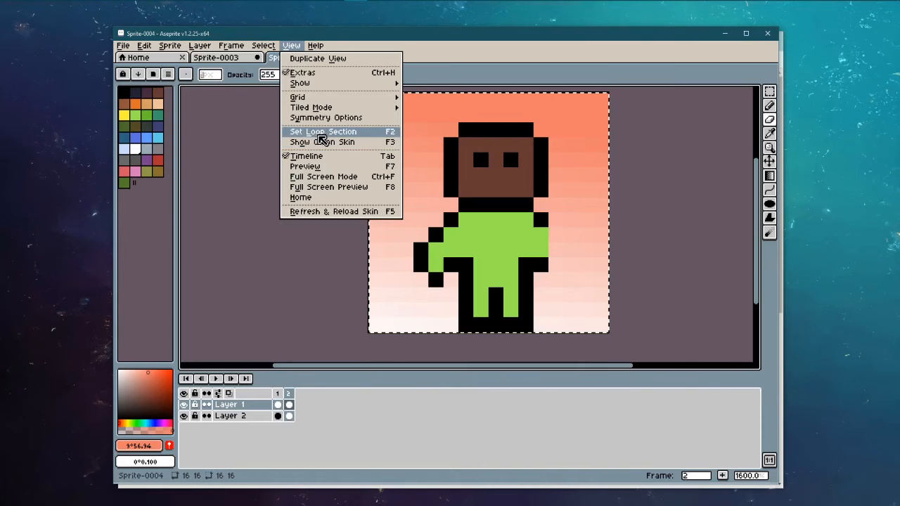
pyautogui.click(323, 143)
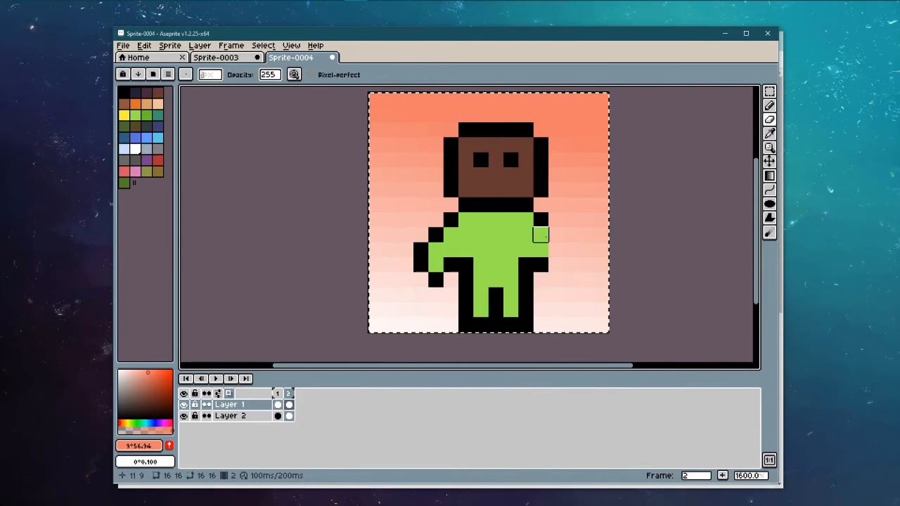
pyautogui.press('ctrl')
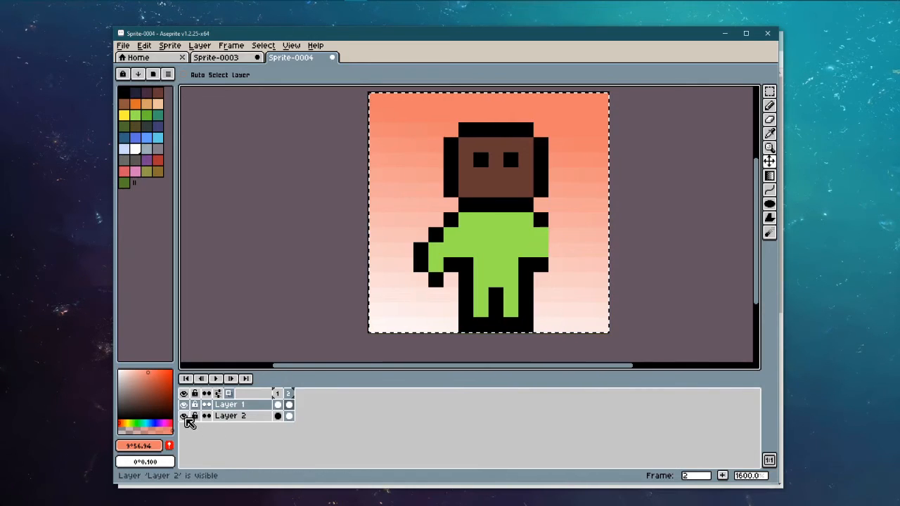
pyautogui.click(183, 415)
pyautogui.click(185, 415)
pyautogui.click(185, 416)
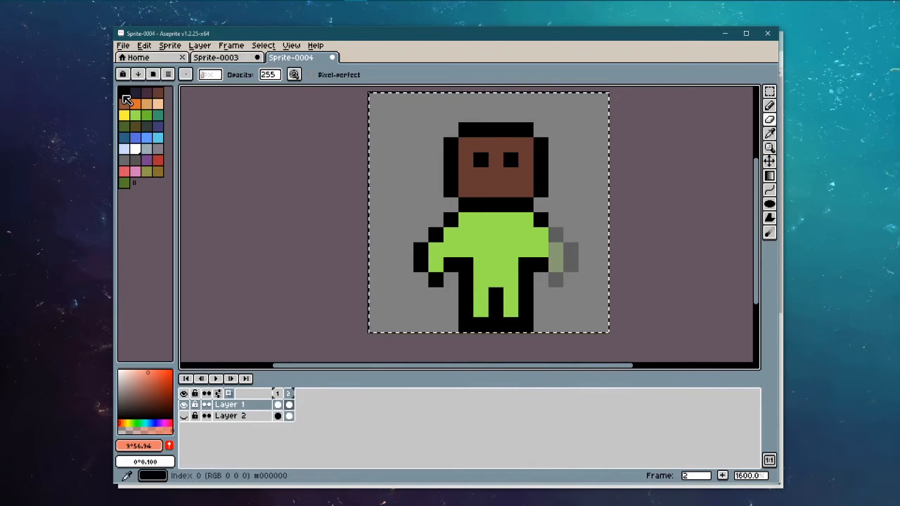
# Step: Redraw the raised arm with a black simple-ink Pencil outline and light green fill
pyautogui.click(125, 95)
pyautogui.click(769, 105)
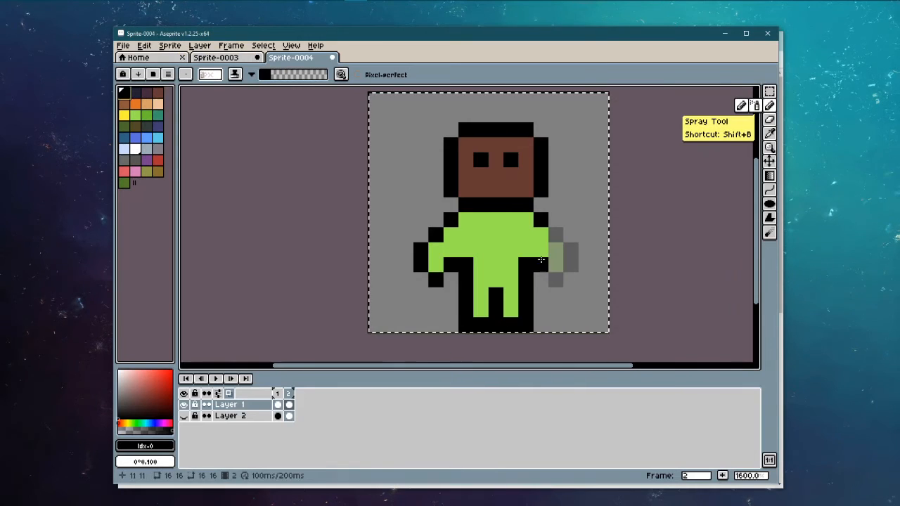
pyautogui.click(235, 74)
pyautogui.click(243, 89)
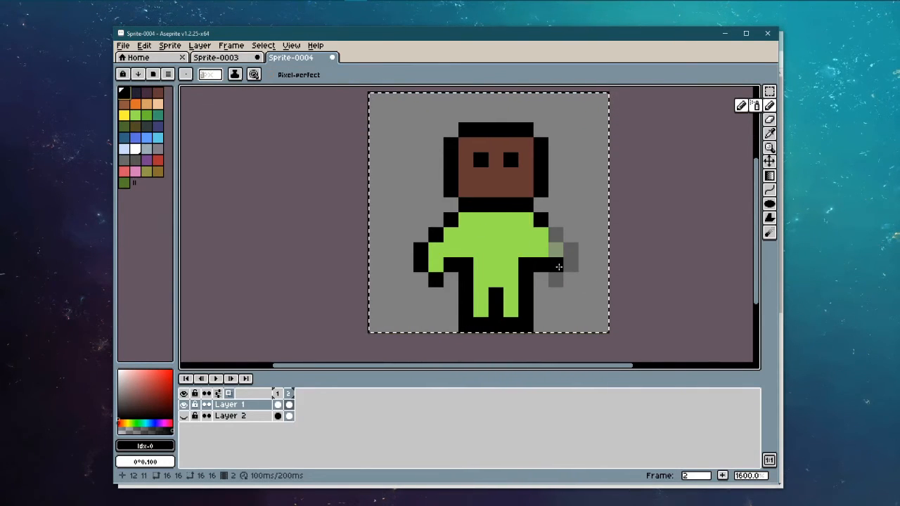
pyautogui.moveTo(570, 279)
pyautogui.mouseDown()
pyautogui.moveTo(572, 265)
pyautogui.moveTo(584, 263)
pyautogui.mouseUp()
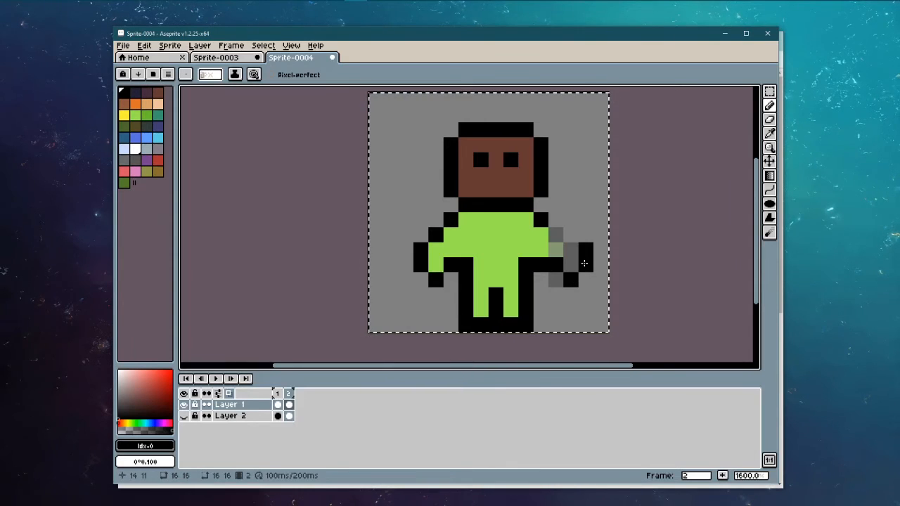
pyautogui.click(555, 219)
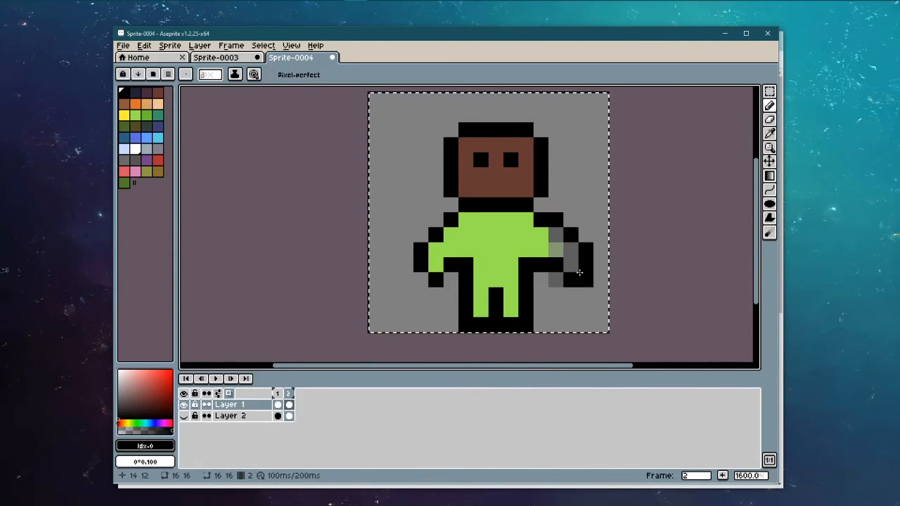
pyautogui.click(135, 114)
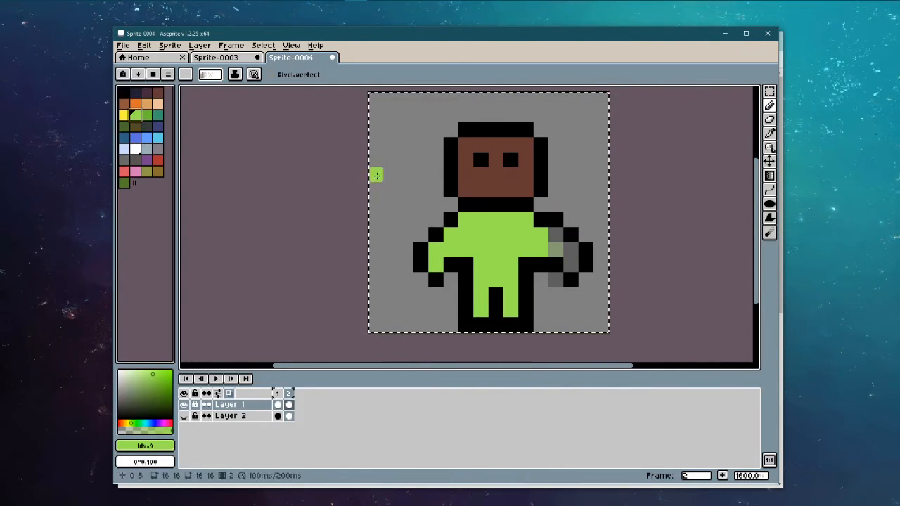
pyautogui.moveTo(551, 234); pyautogui.dragTo(565, 246)
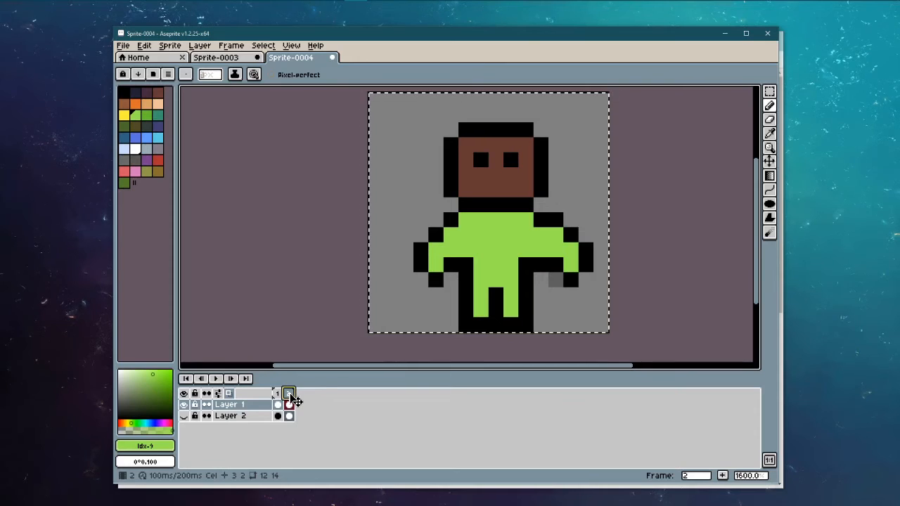
pyautogui.hotkey('alt', 'n')
# Step: Add frame 3 and erase the previous arm from it
pyautogui.click(508, 196)
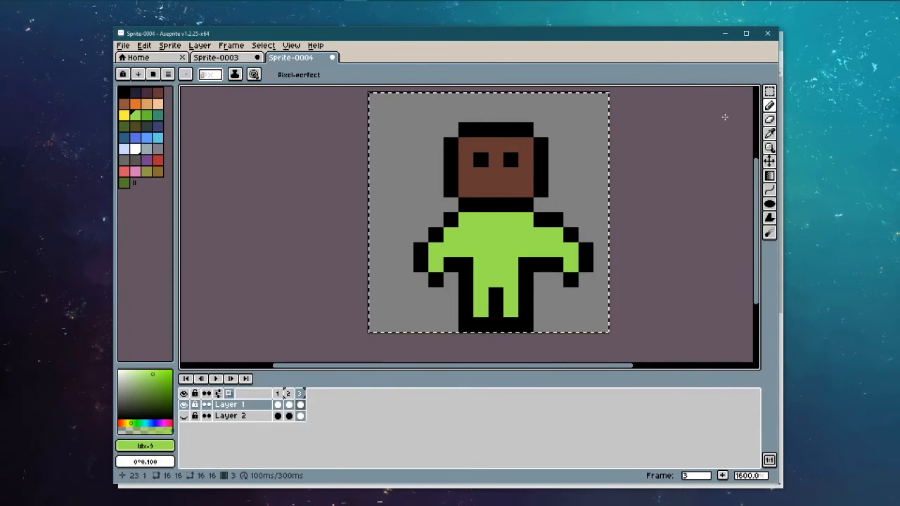
pyautogui.click(770, 121)
pyautogui.moveTo(587, 278); pyautogui.dragTo(586, 219)
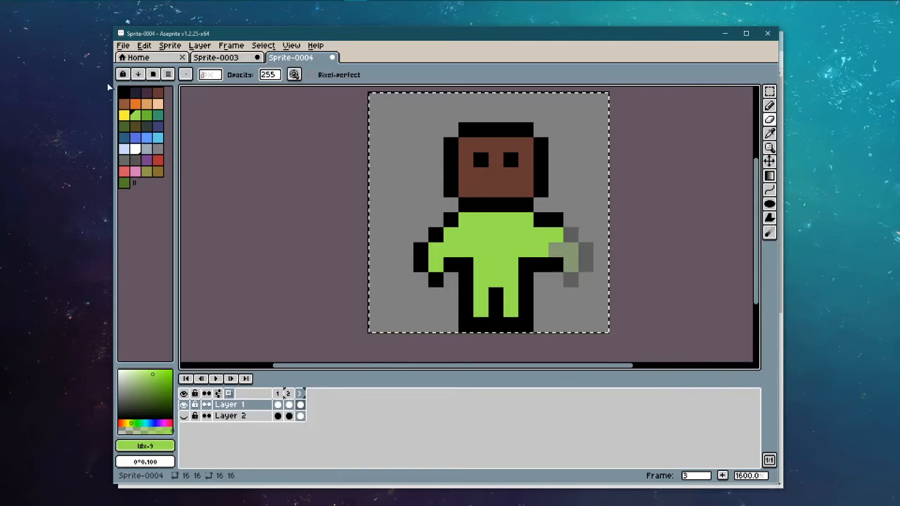
pyautogui.click(124, 92)
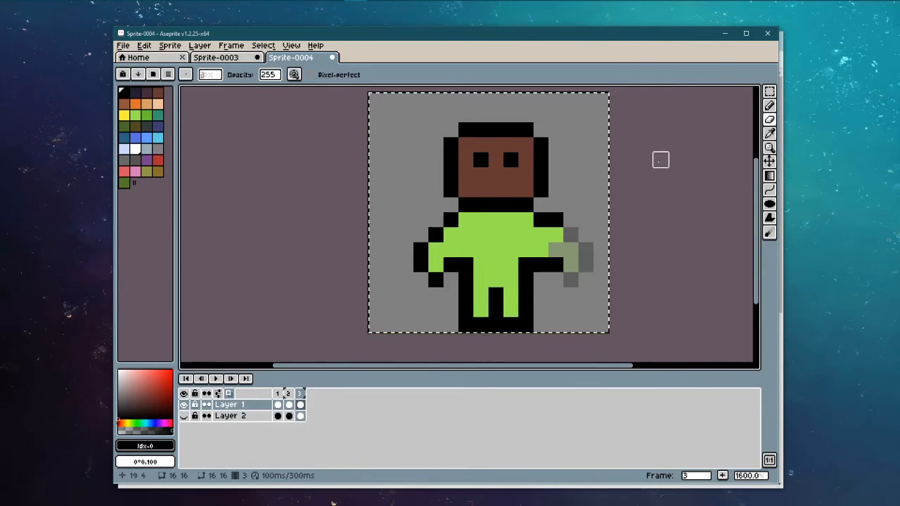
pyautogui.press('b')
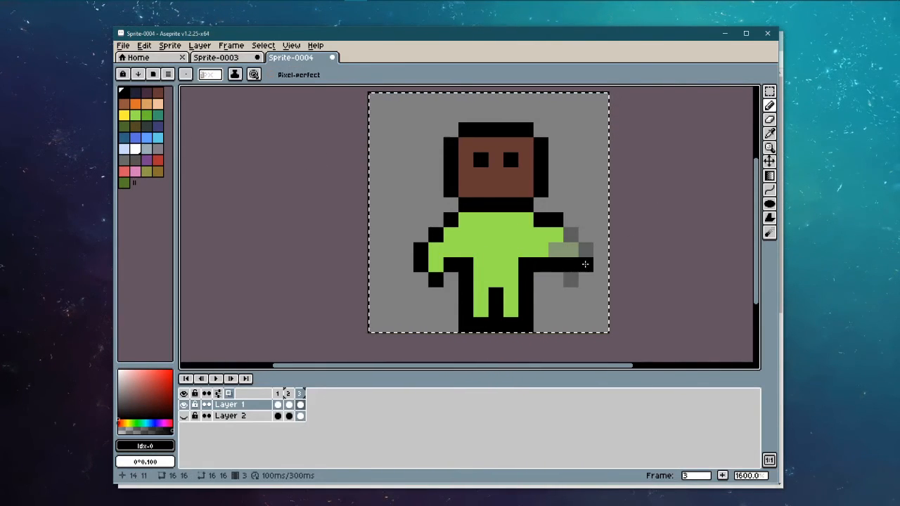
# Step: Outline the higher-raised arm in black pixels, undoing misplaced strokes
pyautogui.click(598, 248)
pyautogui.click(589, 223)
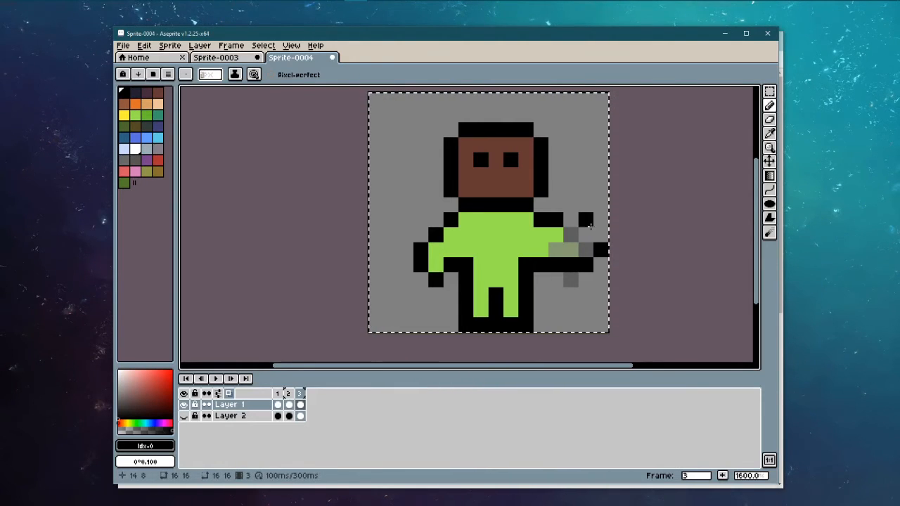
pyautogui.click(598, 221)
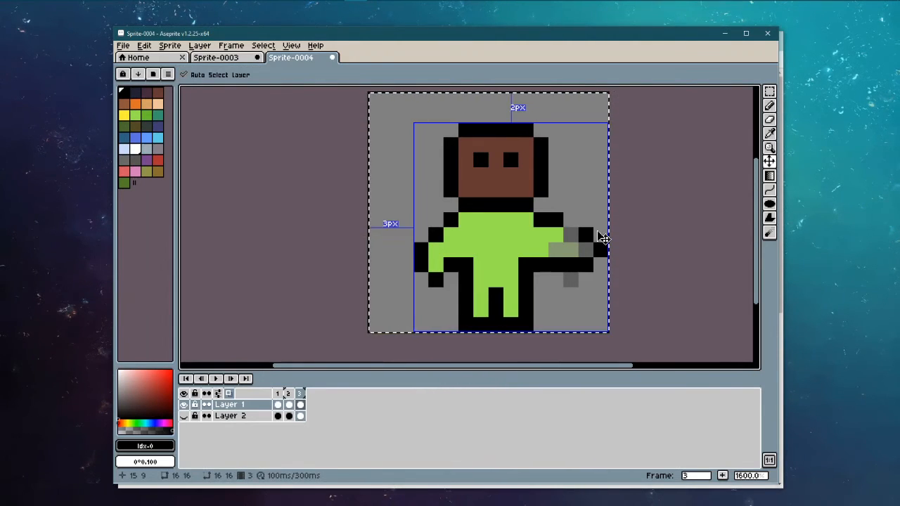
pyautogui.hotkey('ctrl', 'z')
pyautogui.click(600, 235)
pyautogui.moveTo(587, 220); pyautogui.dragTo(568, 219)
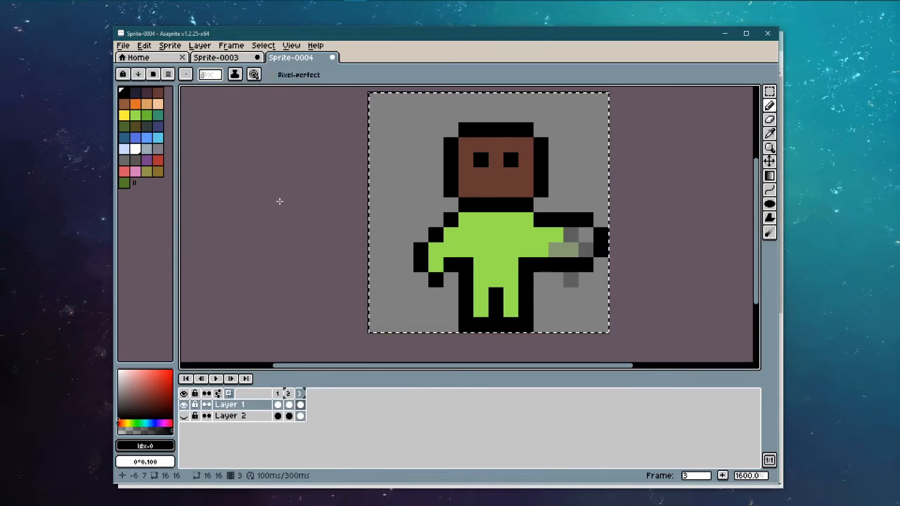
pyautogui.hotkey('ctrl', 'z')
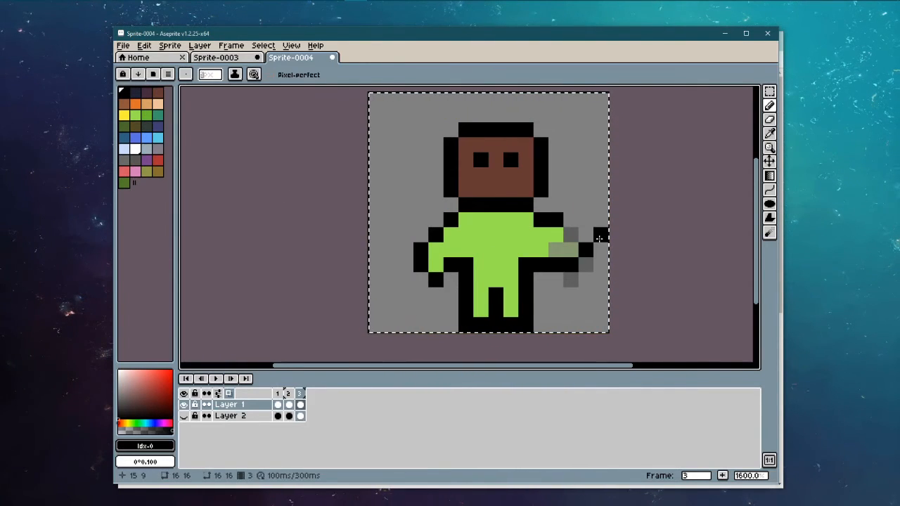
pyautogui.hotkey('ctrl', 'z')
pyautogui.moveTo(599, 249)
pyautogui.mouseDown()
pyautogui.moveTo(596, 226)
pyautogui.moveTo(568, 217)
pyautogui.mouseUp()
pyautogui.click(600, 233)
# Step: Fill the arm tip with light green and add a fourth frame
pyautogui.click(140, 116)
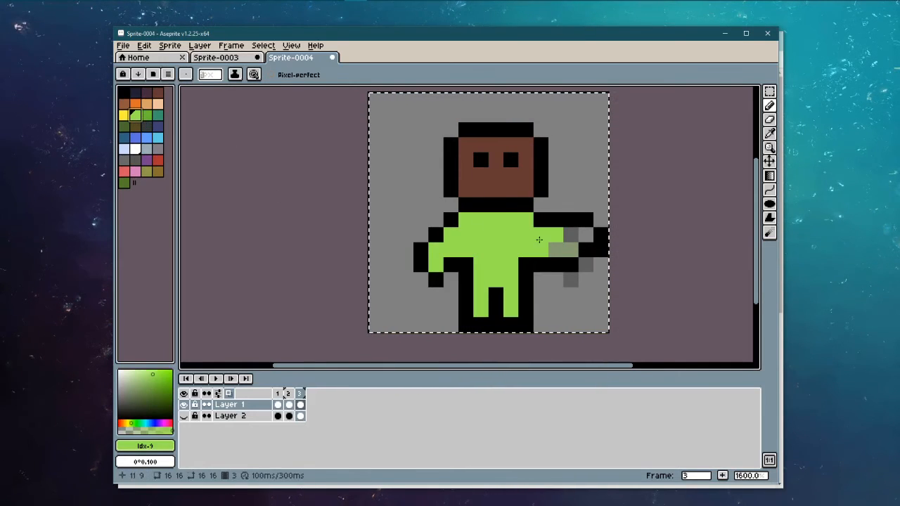
pyautogui.moveTo(570, 250); pyautogui.dragTo(571, 236)
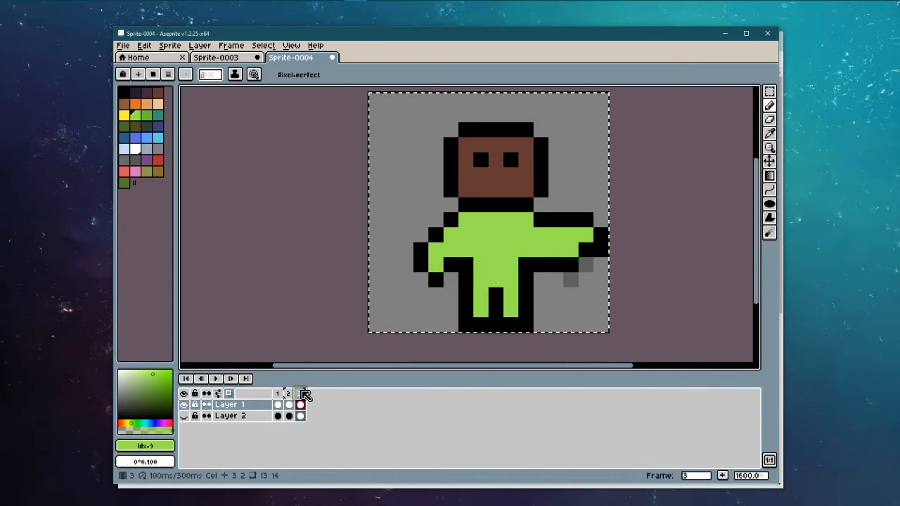
pyautogui.click(722, 475)
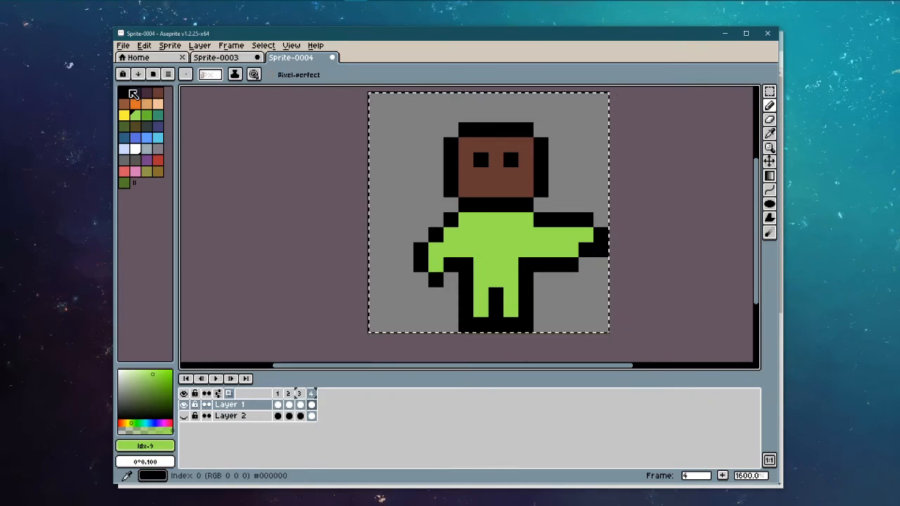
# Step: Outline the raised hand in black on frame 4, undoing stray pixels
pyautogui.click(565, 203)
pyautogui.click(770, 121)
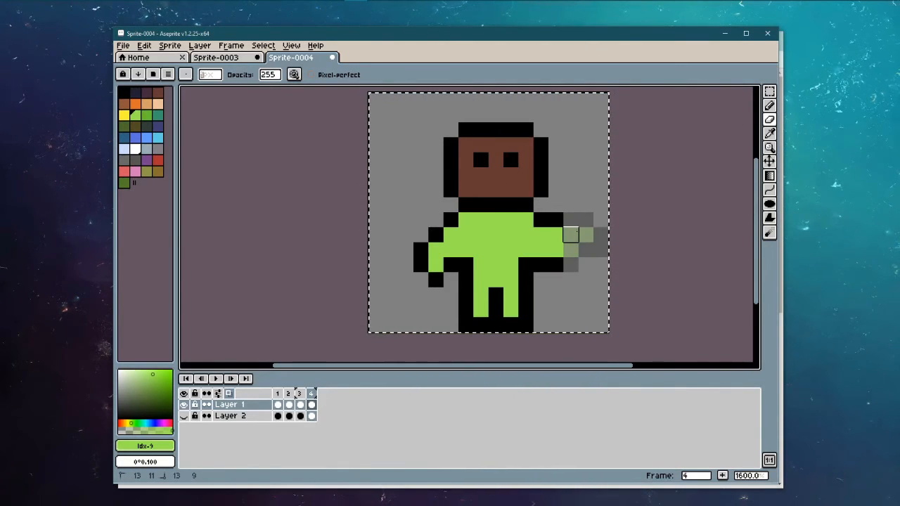
pyautogui.click(124, 95)
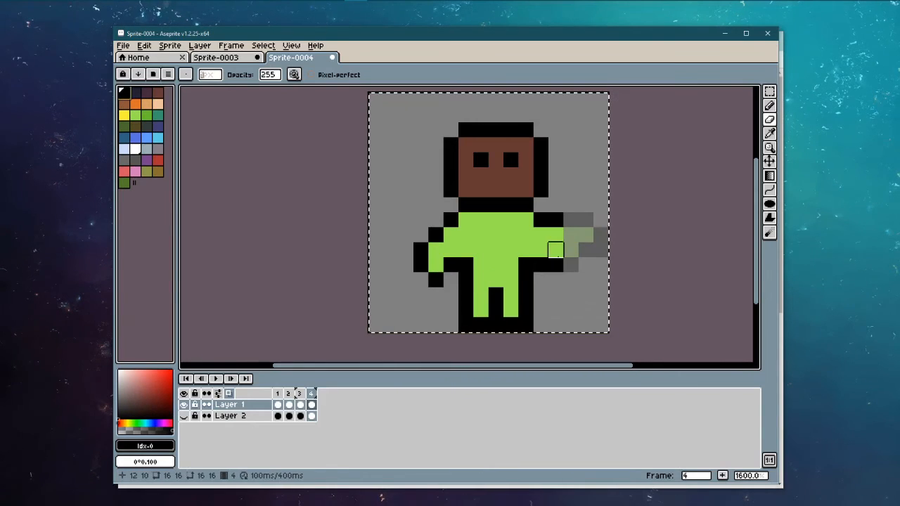
pyautogui.click(769, 105)
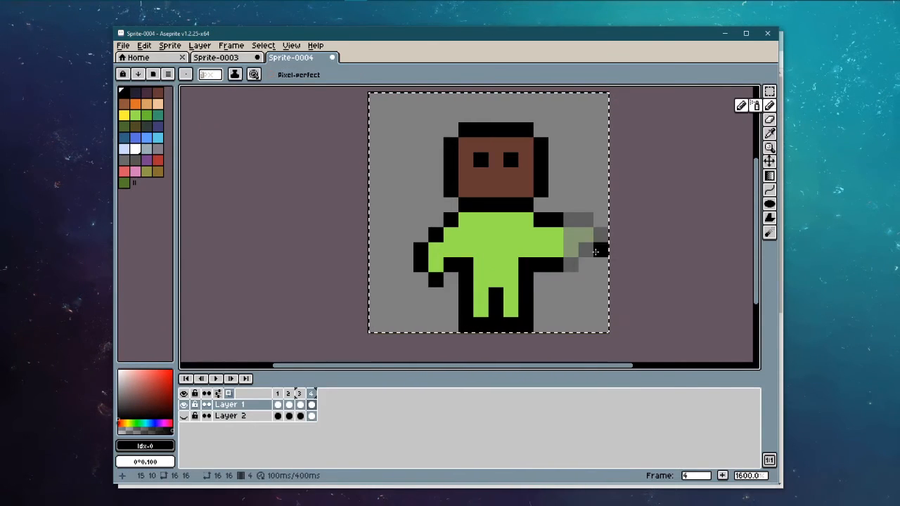
pyautogui.moveTo(570, 264); pyautogui.dragTo(582, 246)
pyautogui.click(584, 237)
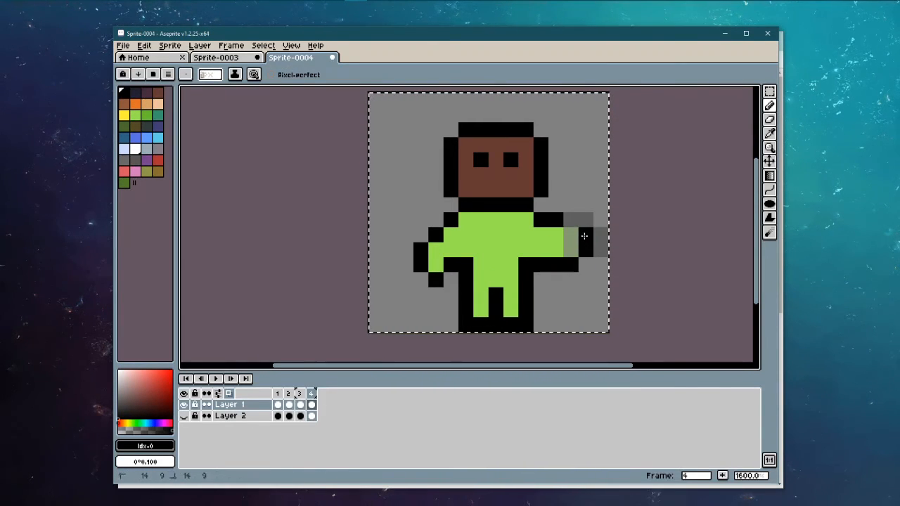
pyautogui.click(584, 219)
pyautogui.click(585, 205)
pyautogui.click(576, 204)
pyautogui.click(585, 264)
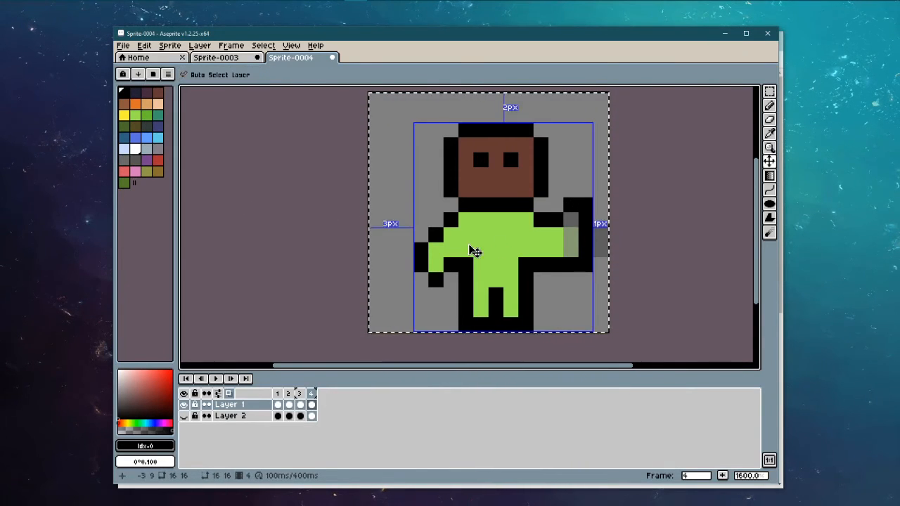
pyautogui.hotkey('ctrl', 'z')
pyautogui.hotkey('ctrl', 'z')
# Step: Add a green pixel and a black top pixel to the arm, then play the wave from frame 1
pyautogui.click(562, 201)
pyautogui.hotkey('ctrl', 'z')
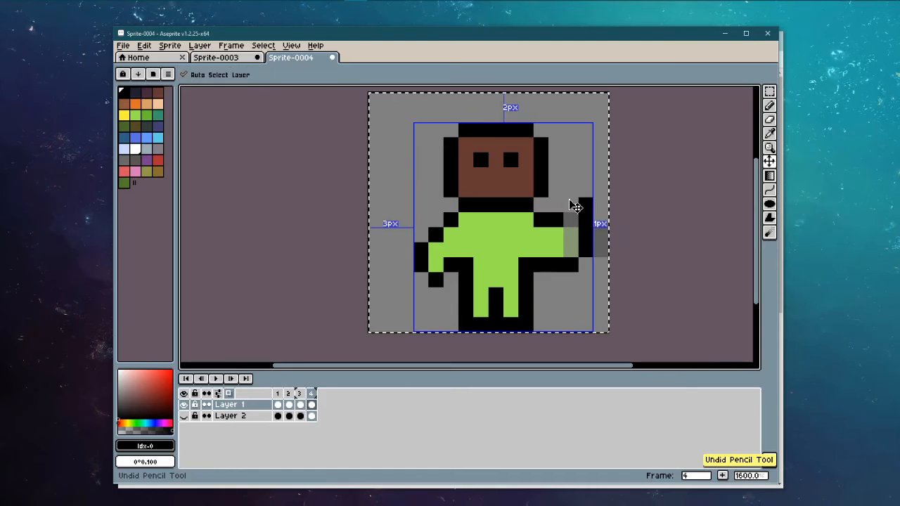
pyautogui.click(474, 170)
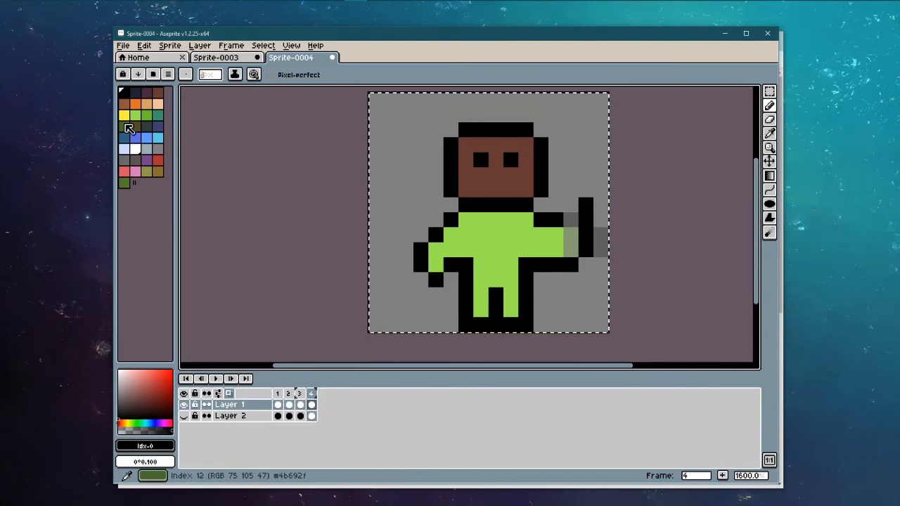
pyautogui.click(134, 116)
pyautogui.click(570, 229)
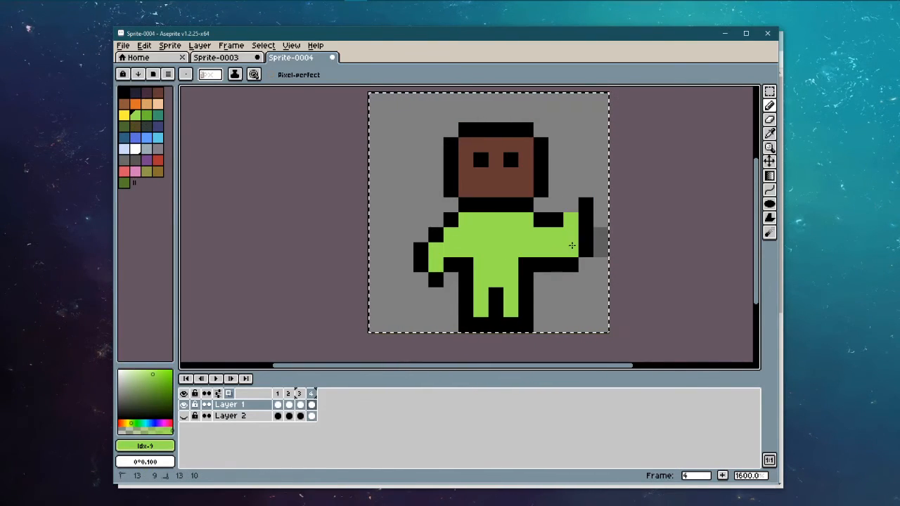
pyautogui.click(125, 93)
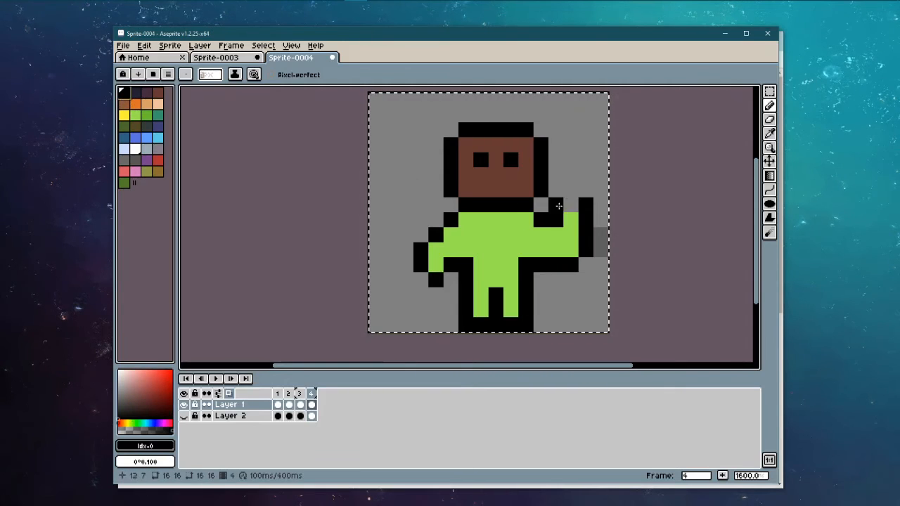
pyautogui.click(570, 205)
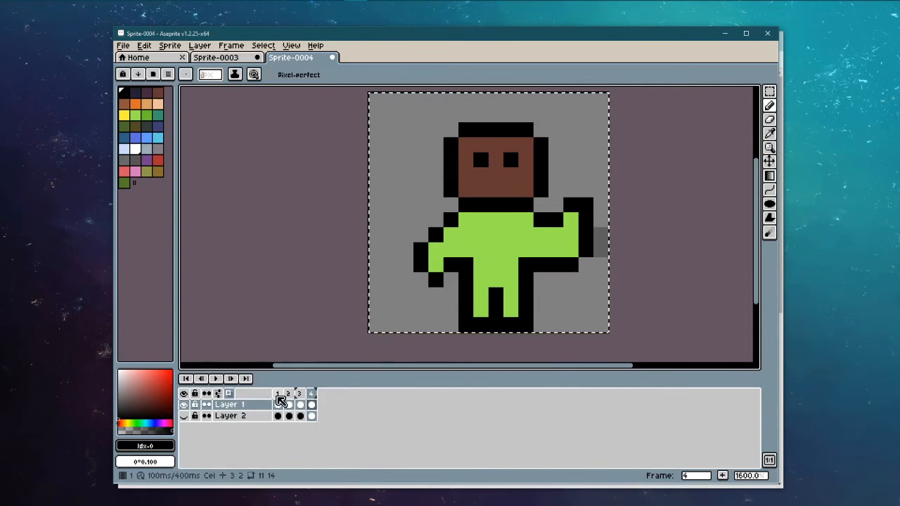
pyautogui.click(277, 404)
pyautogui.click(216, 379)
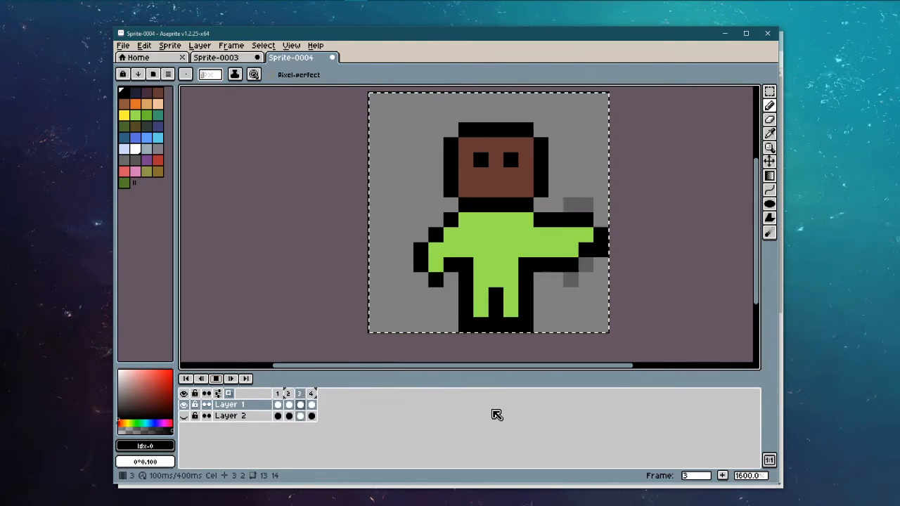
# Step: Sample the body's green and bucket-fill the brown face on frame 4
pyautogui.scroll(-5, 492, 281)
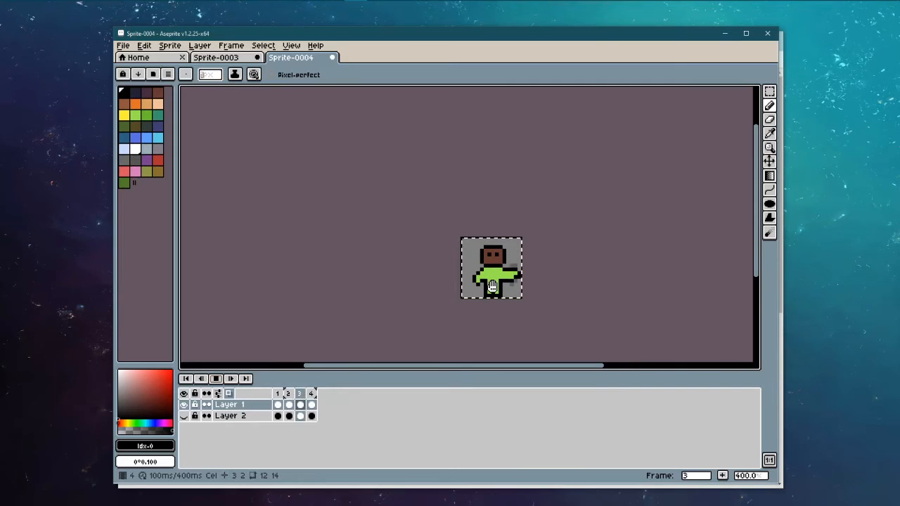
pyautogui.scroll(5, 492, 286)
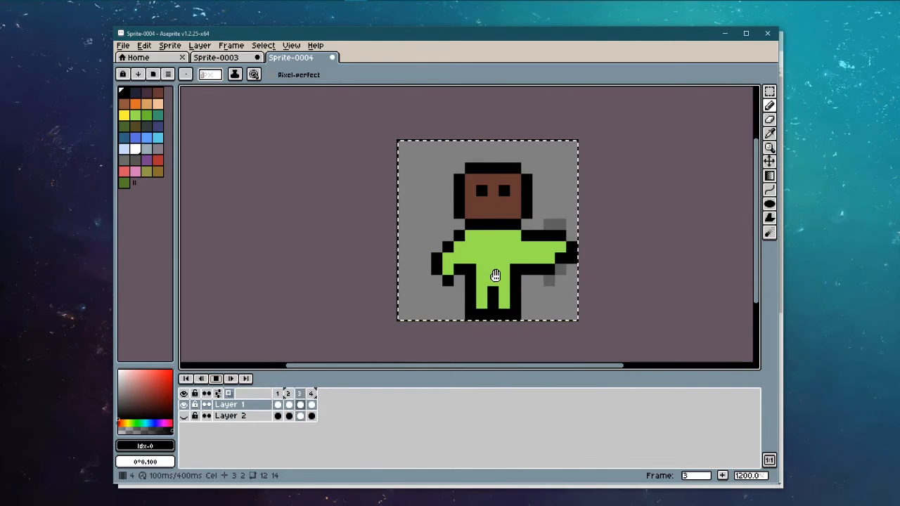
pyautogui.keyDown('alt'); pyautogui.click(553, 239); pyautogui.keyUp('alt')
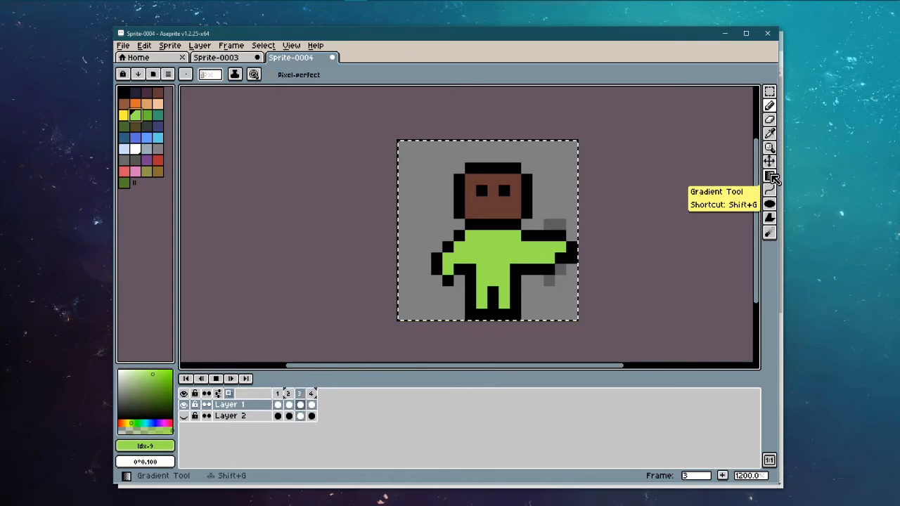
pyautogui.moveTo(769, 175); pyautogui.dragTo(749, 174)
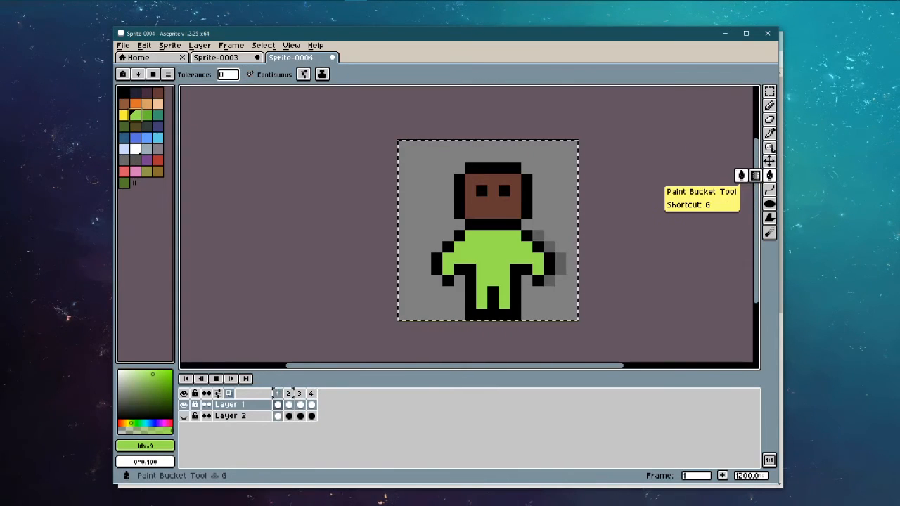
pyautogui.click(217, 377)
pyautogui.click(506, 205)
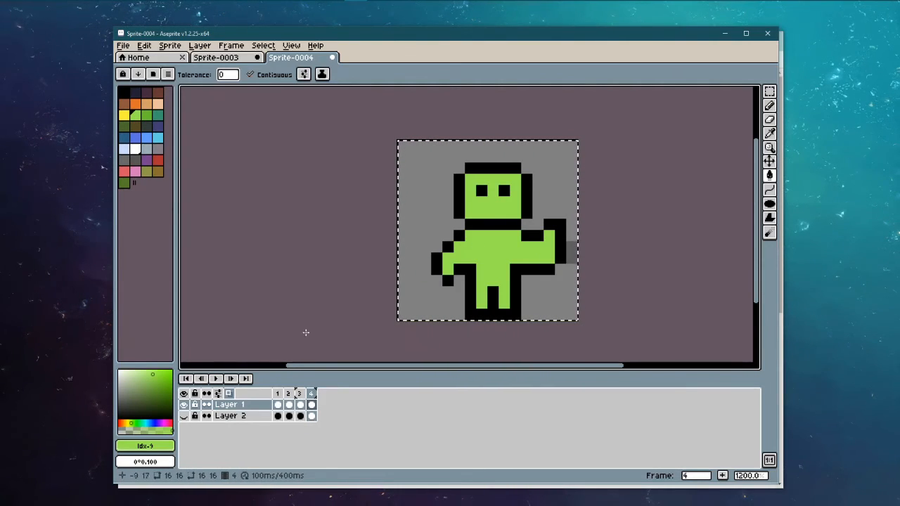
# Step: Fill frame 3's brown face green and play the animation to check the faces
pyautogui.click(217, 378)
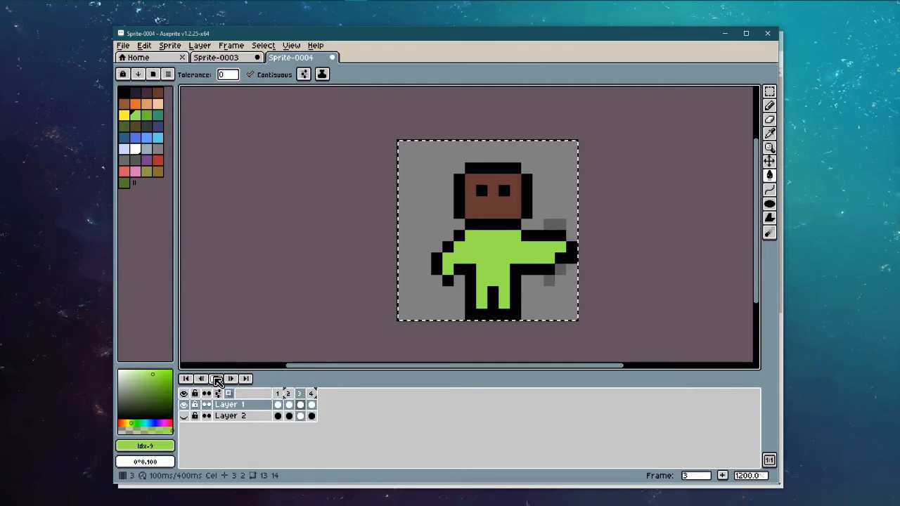
pyautogui.click(311, 403)
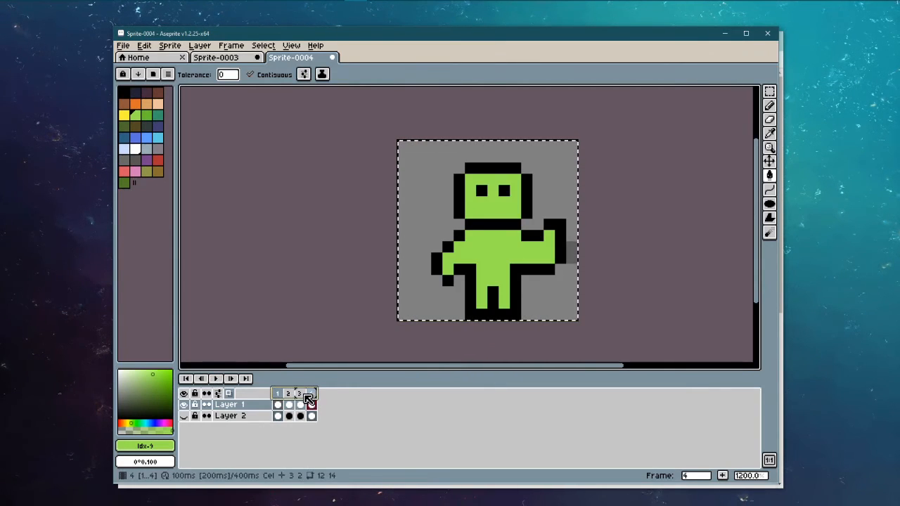
pyautogui.click(288, 404)
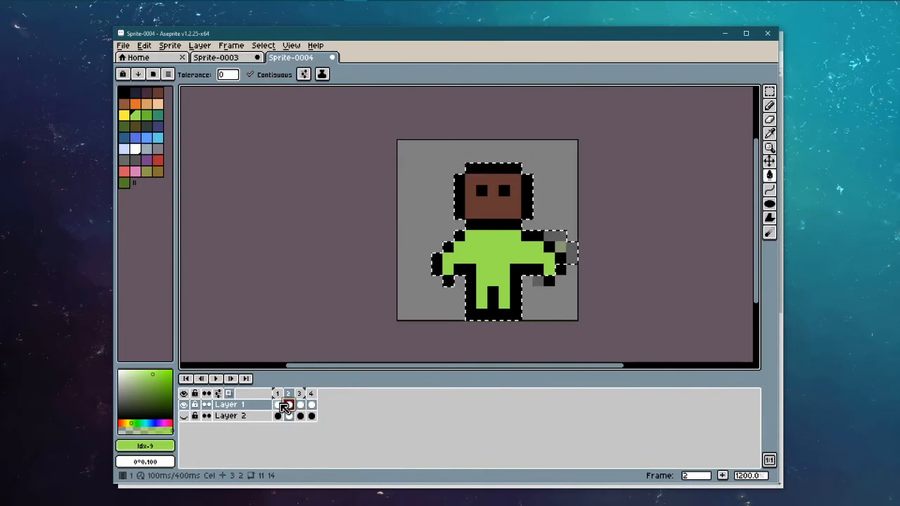
pyautogui.press('Return')
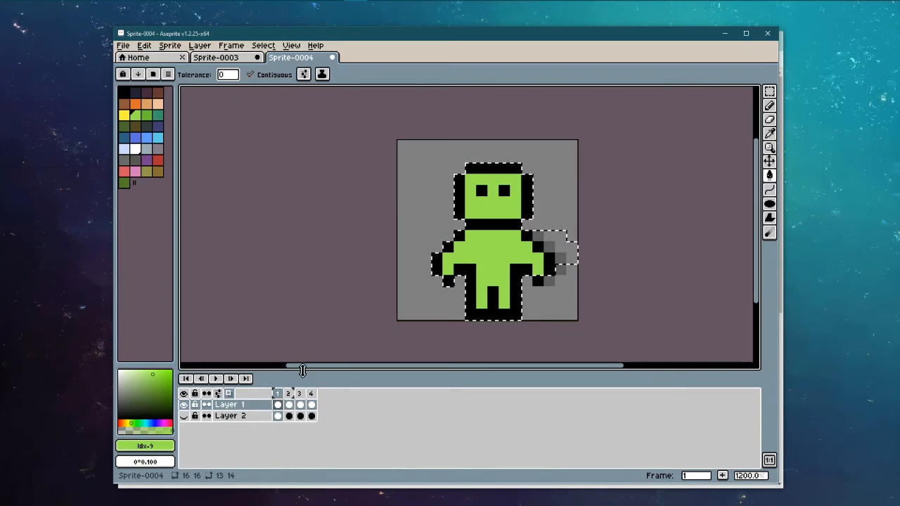
pyautogui.click(294, 405)
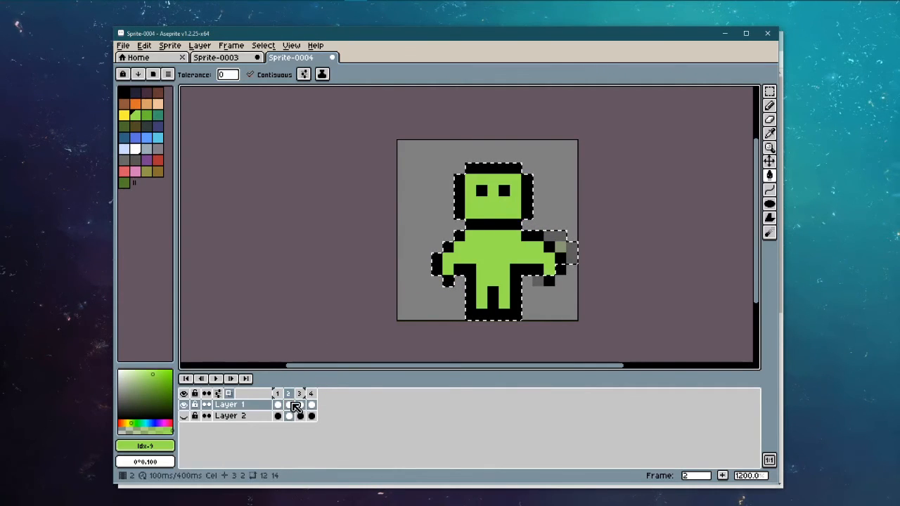
pyautogui.click(300, 405)
pyautogui.click(484, 209)
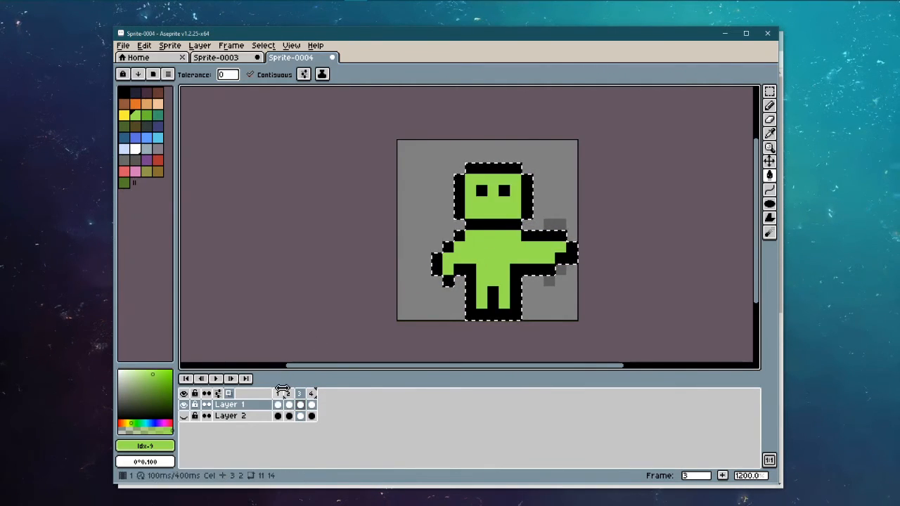
pyautogui.click(216, 378)
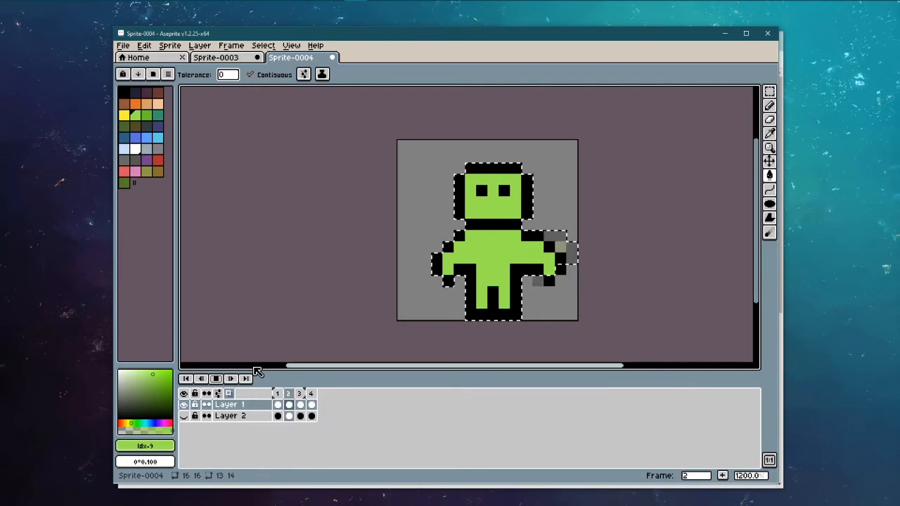
pyautogui.press('Escape')
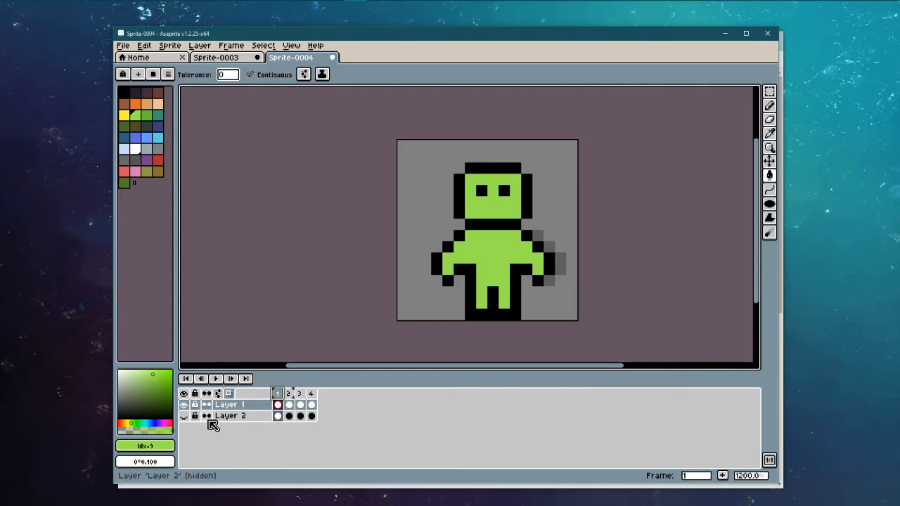
# Step: Unhide Layer 2's gradient, stop playback, and glance at Sprite-0003 before returning to Sprite-0004
pyautogui.click(183, 415)
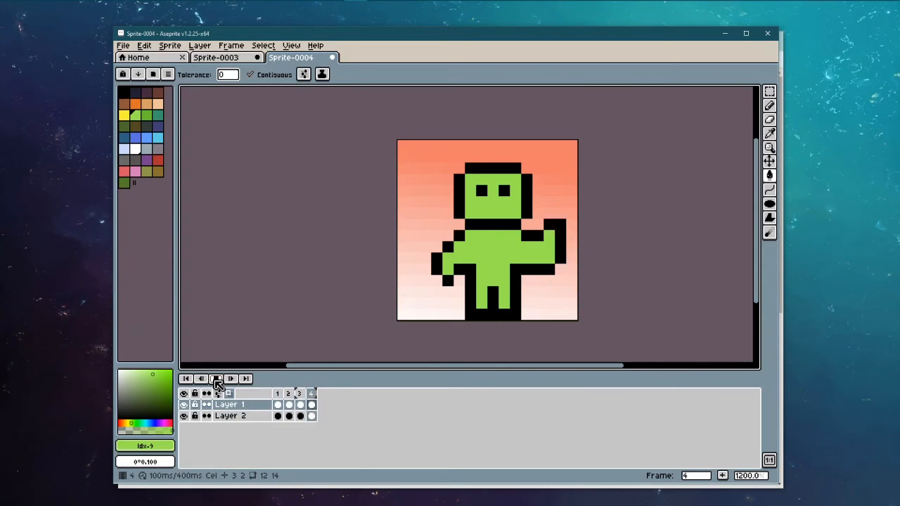
pyautogui.click(217, 380)
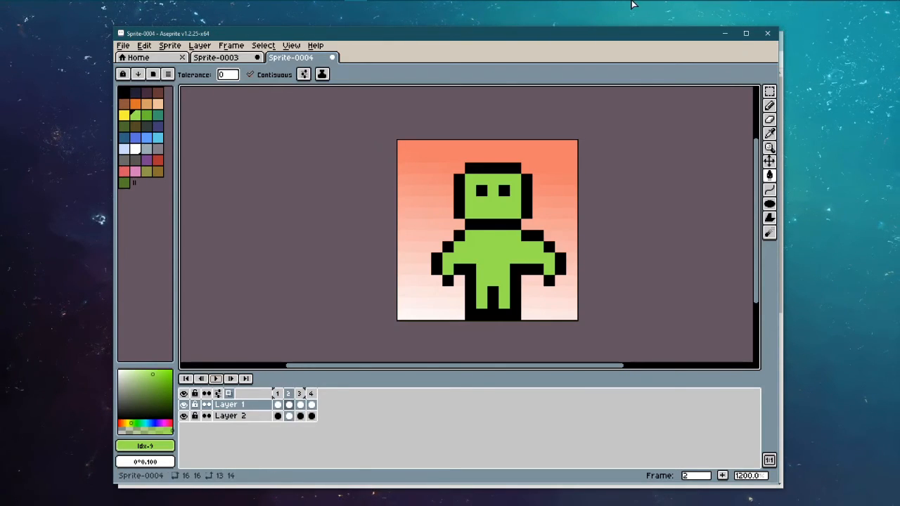
pyautogui.click(216, 57)
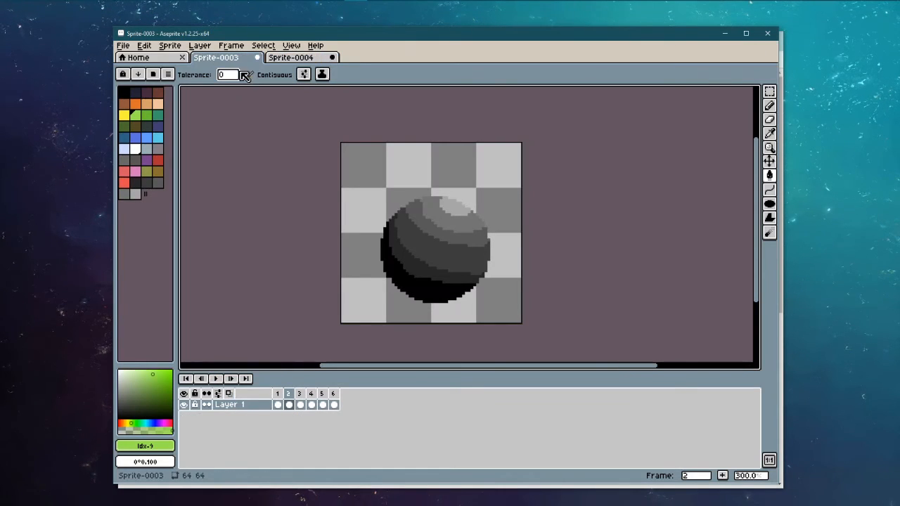
pyautogui.click(295, 62)
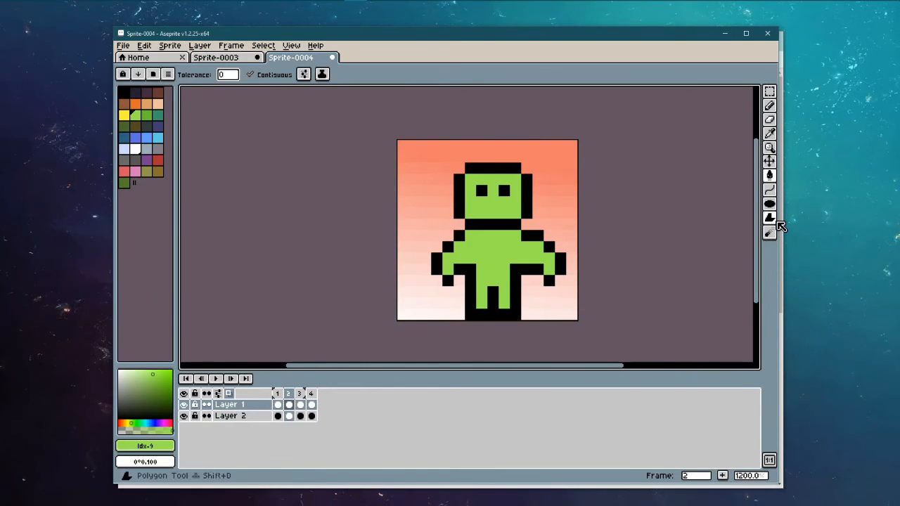
# Step: In Sprite-0003, draw trial blue polygons over frame 2, then undo them
pyautogui.click(236, 59)
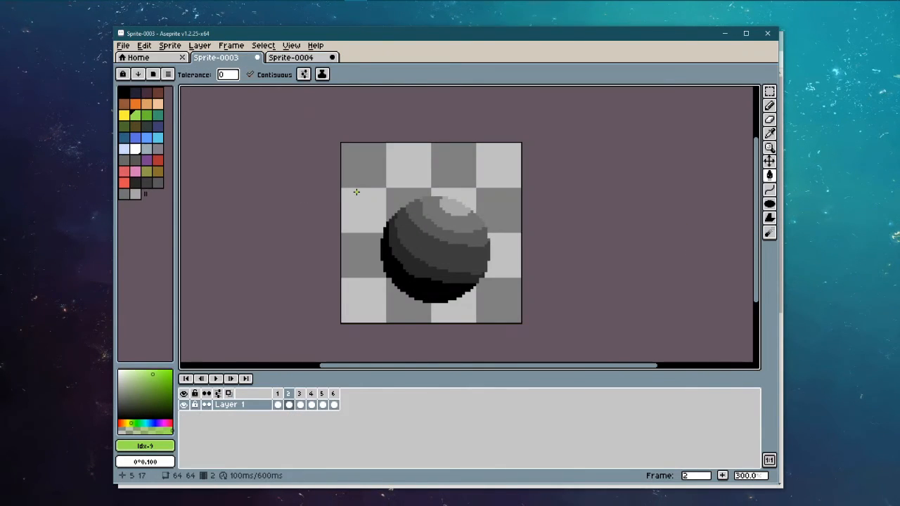
pyautogui.click(768, 218)
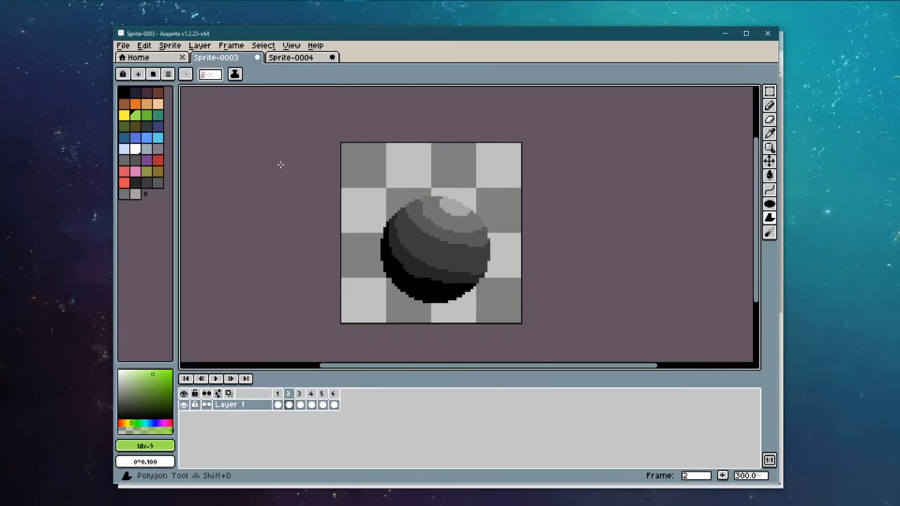
pyautogui.click(124, 139)
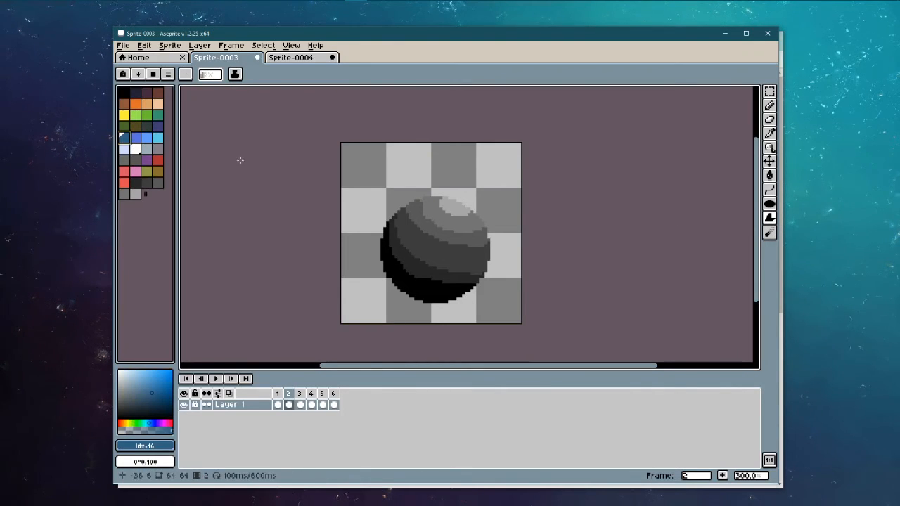
pyautogui.moveTo(353, 162)
pyautogui.mouseDown()
pyautogui.moveTo(464, 153)
pyautogui.moveTo(496, 161)
pyautogui.mouseUp()
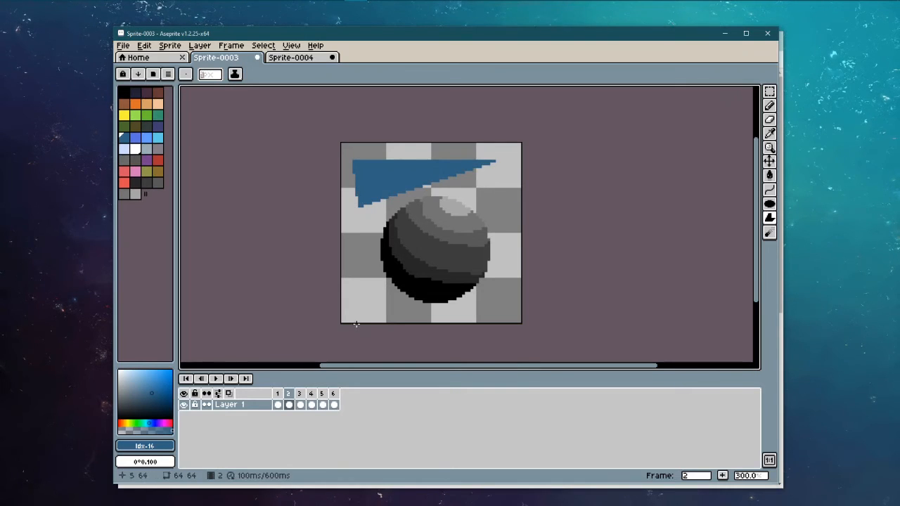
pyautogui.moveTo(353, 301)
pyautogui.mouseDown()
pyautogui.moveTo(428, 324)
pyautogui.moveTo(516, 311)
pyautogui.moveTo(525, 252)
pyautogui.moveTo(511, 189)
pyautogui.moveTo(352, 215)
pyautogui.moveTo(362, 200)
pyautogui.moveTo(476, 174)
pyautogui.mouseUp()
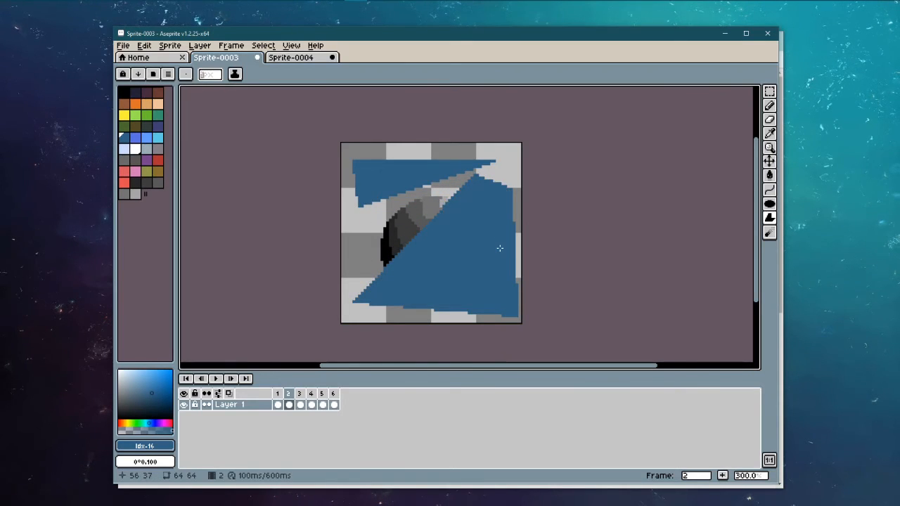
pyautogui.hotkey('ctrl', 'z')
pyautogui.hotkey('ctrl', 'z')
pyautogui.hotkey('ctrl', 'z')
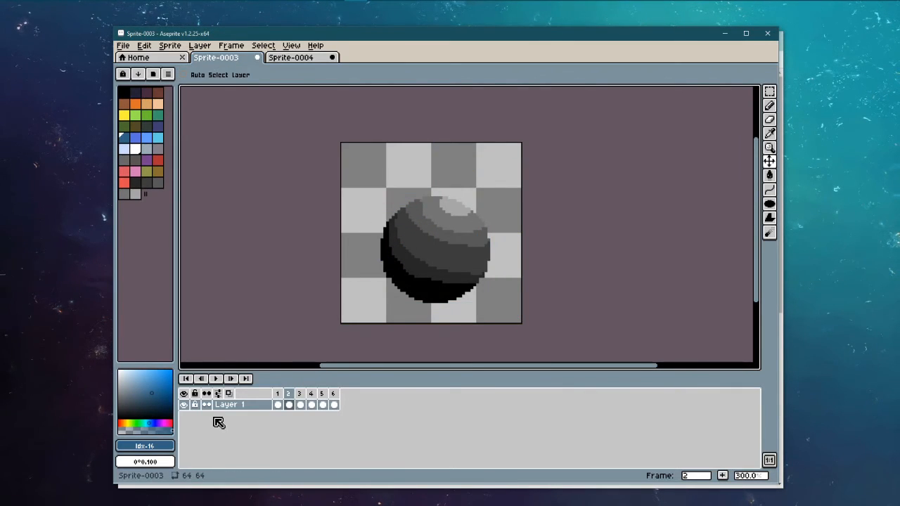
# Step: Add Layer 2 beneath Layer 1 and fill a blue polygon on it behind the ball
pyautogui.rightClick(231, 405)
pyautogui.click(261, 390)
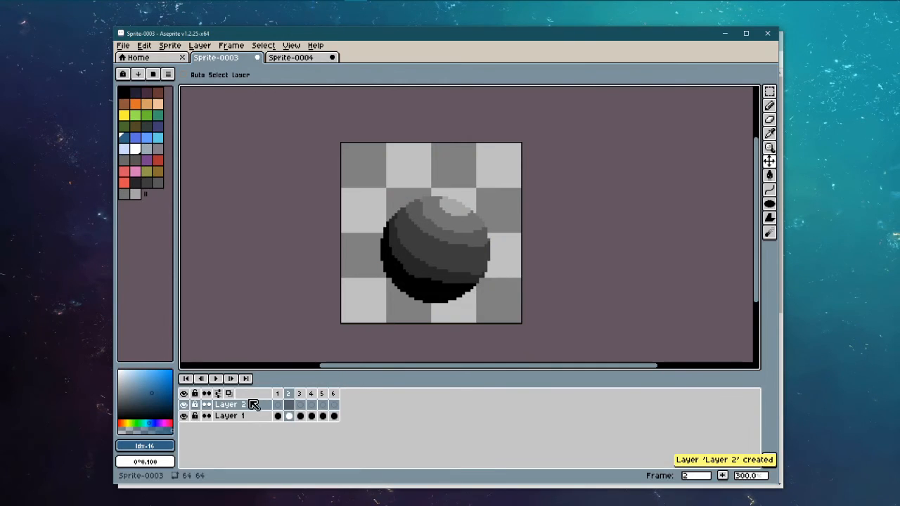
pyautogui.moveTo(247, 405)
pyautogui.mouseDown()
pyautogui.moveTo(246, 419)
pyautogui.moveTo(257, 421)
pyautogui.mouseUp()
pyautogui.click(355, 278)
pyautogui.click(374, 170)
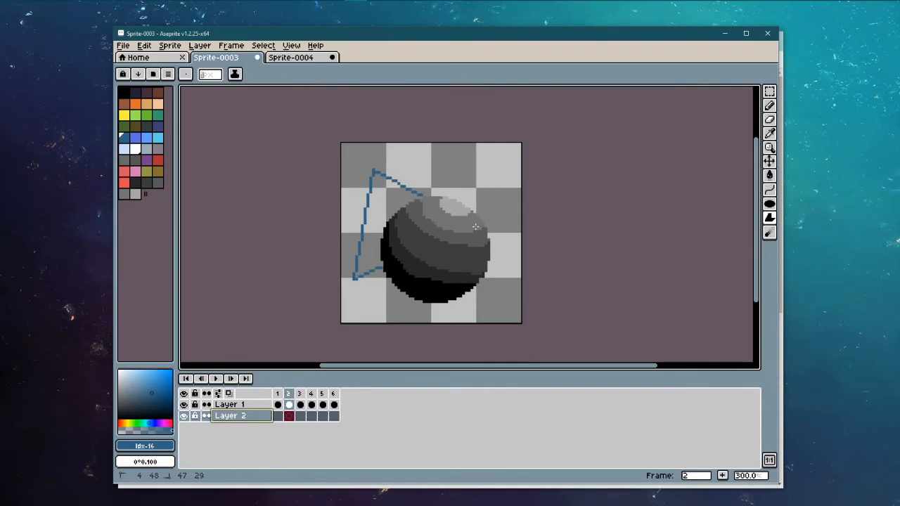
pyautogui.moveTo(516, 178); pyautogui.dragTo(479, 199)
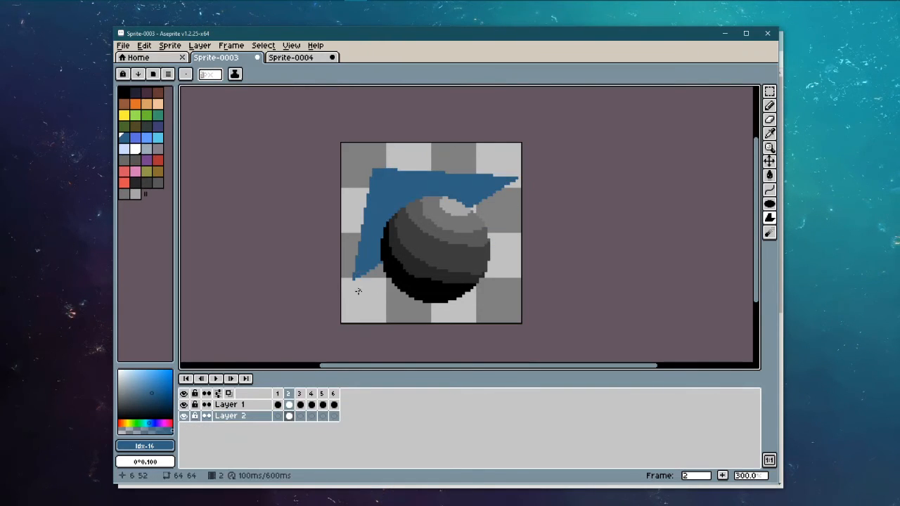
pyautogui.moveTo(350, 280)
pyautogui.mouseDown()
pyautogui.moveTo(391, 280)
pyautogui.moveTo(506, 246)
pyautogui.moveTo(521, 176)
pyautogui.moveTo(511, 236)
pyautogui.mouseUp()
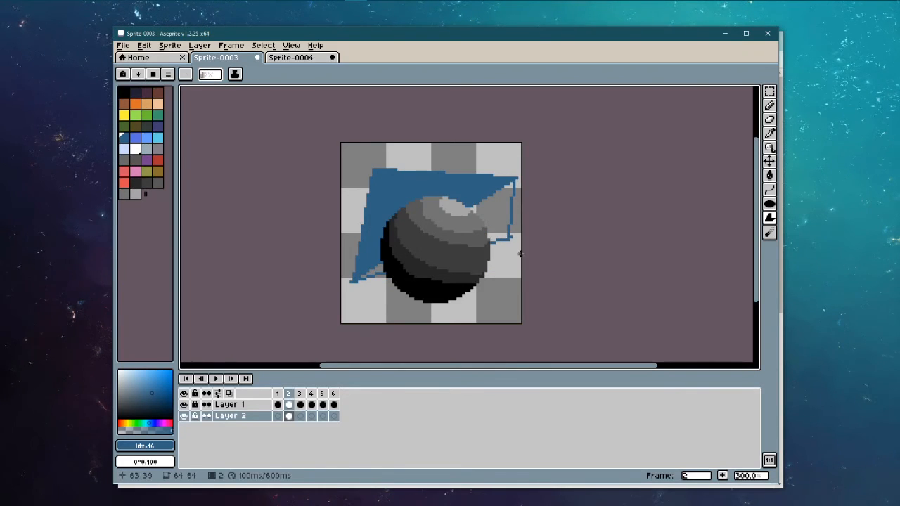
pyautogui.hotkey('ctrl', 'z')
pyautogui.hotkey('ctrl', 'z')
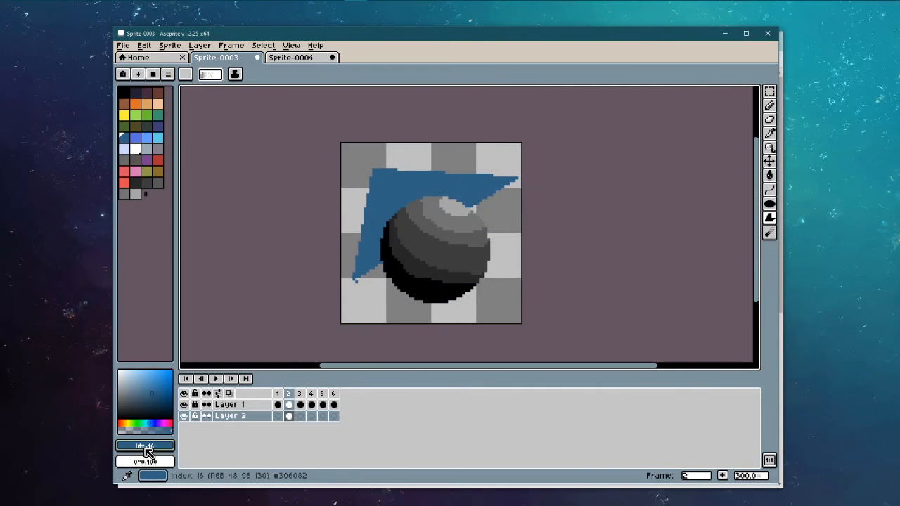
# Step: Draw a thin, slightly lighter blue line along the ball's lower edge
pyautogui.click(153, 402)
pyautogui.click(153, 398)
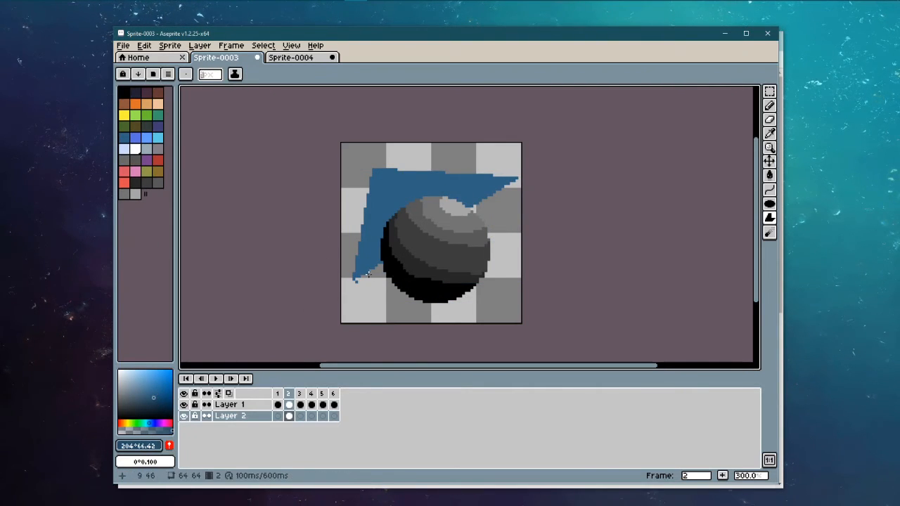
pyautogui.click(354, 281)
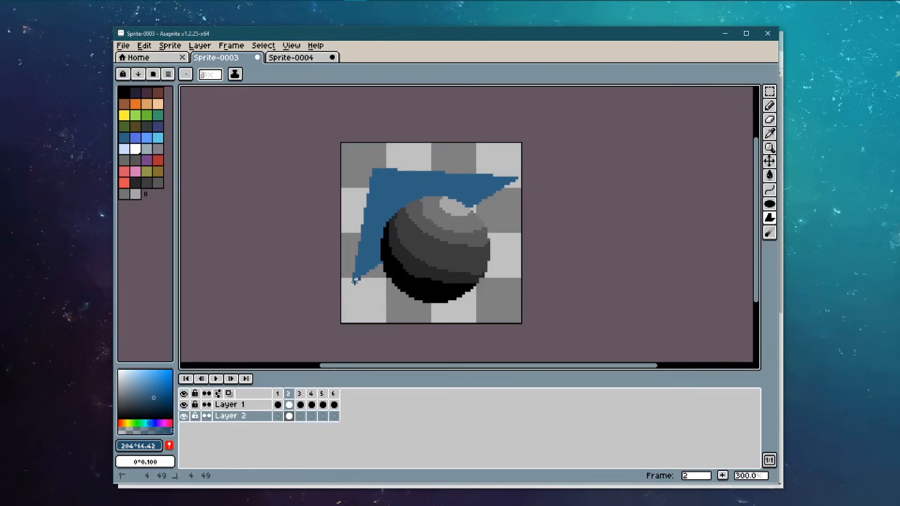
pyautogui.keyDown('shift'); pyautogui.click(513, 263); pyautogui.keyUp('shift')
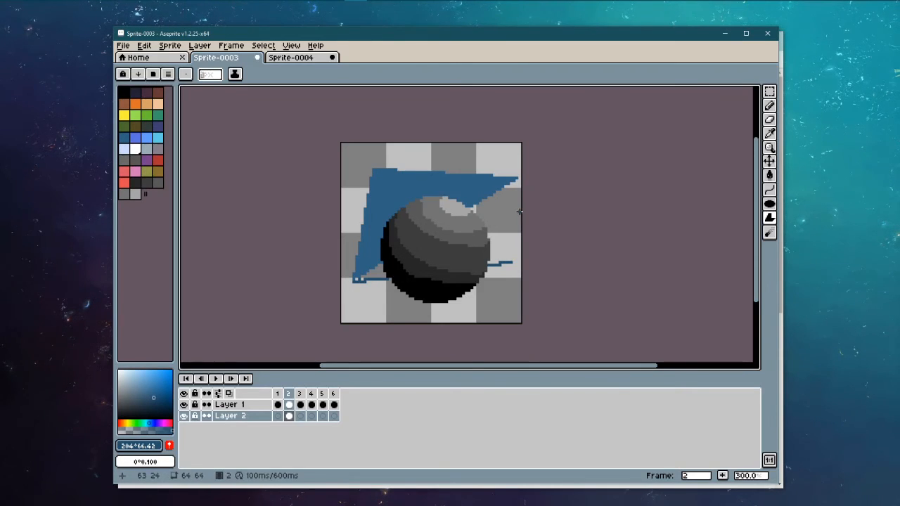
pyautogui.moveTo(769, 217); pyautogui.dragTo(750, 218)
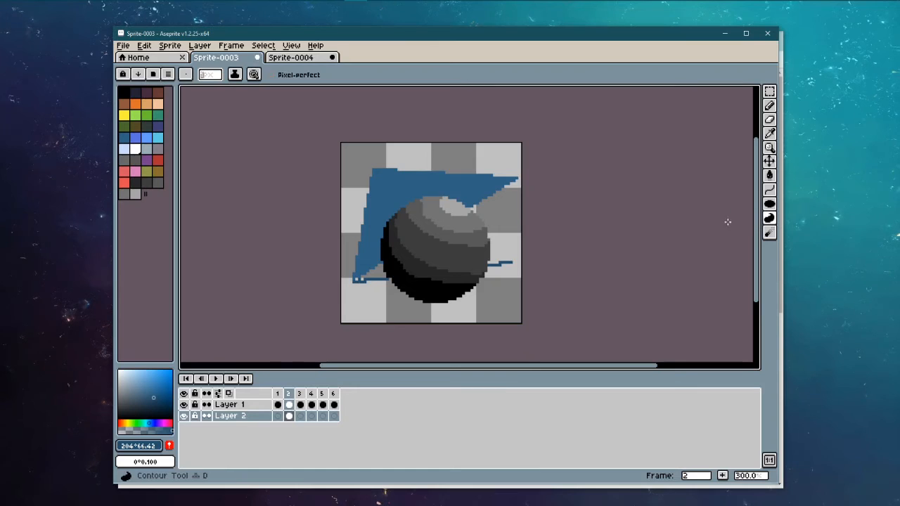
# Step: Draw a filled blue contour shape around the ball, undoing and redrawing until it wraps the sphere
pyautogui.moveTo(442, 138)
pyautogui.mouseDown()
pyautogui.moveTo(491, 227)
pyautogui.moveTo(405, 317)
pyautogui.moveTo(354, 242)
pyautogui.moveTo(364, 217)
pyautogui.mouseUp()
pyautogui.hotkey('ctrl', 'z')
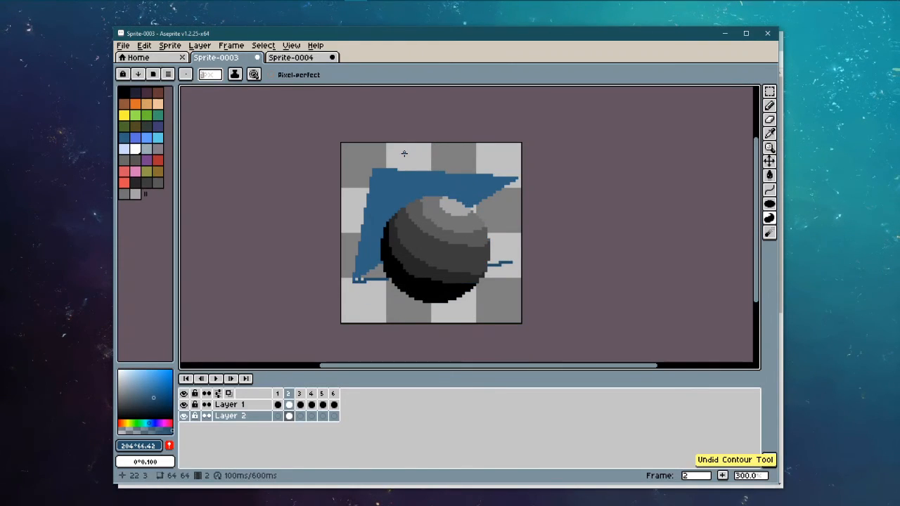
pyautogui.moveTo(404, 153)
pyautogui.mouseDown()
pyautogui.moveTo(364, 281)
pyautogui.moveTo(411, 323)
pyautogui.moveTo(497, 311)
pyautogui.moveTo(517, 243)
pyautogui.moveTo(474, 180)
pyautogui.mouseUp()
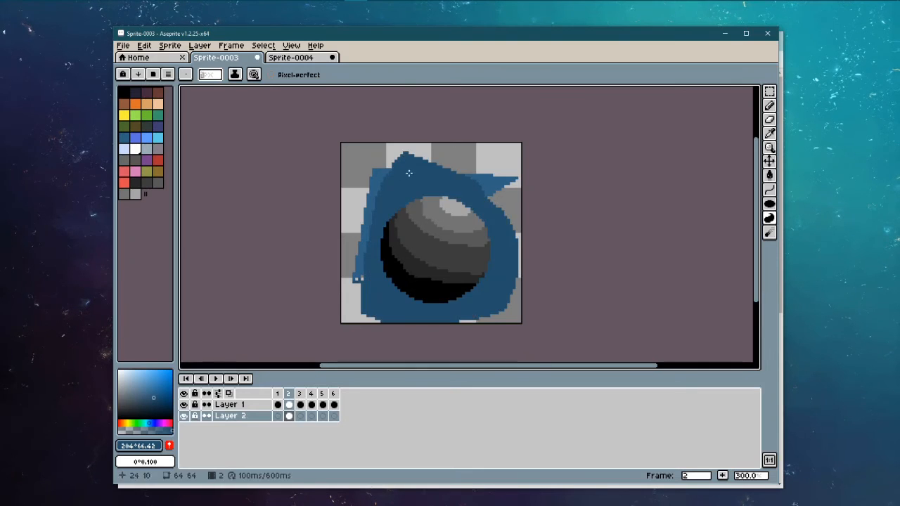
pyautogui.hotkey('ctrl', 'z')
pyautogui.moveTo(442, 150)
pyautogui.mouseDown()
pyautogui.moveTo(356, 292)
pyautogui.moveTo(523, 304)
pyautogui.mouseUp()
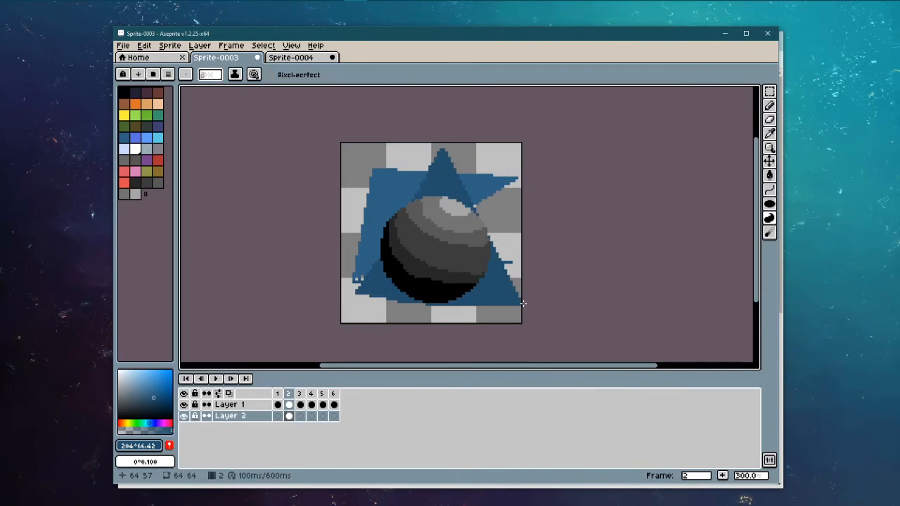
pyautogui.hotkey('ctrl', 'z')
pyautogui.moveTo(408, 153)
pyautogui.mouseDown()
pyautogui.moveTo(354, 198)
pyautogui.moveTo(397, 304)
pyautogui.moveTo(507, 293)
pyautogui.mouseUp()
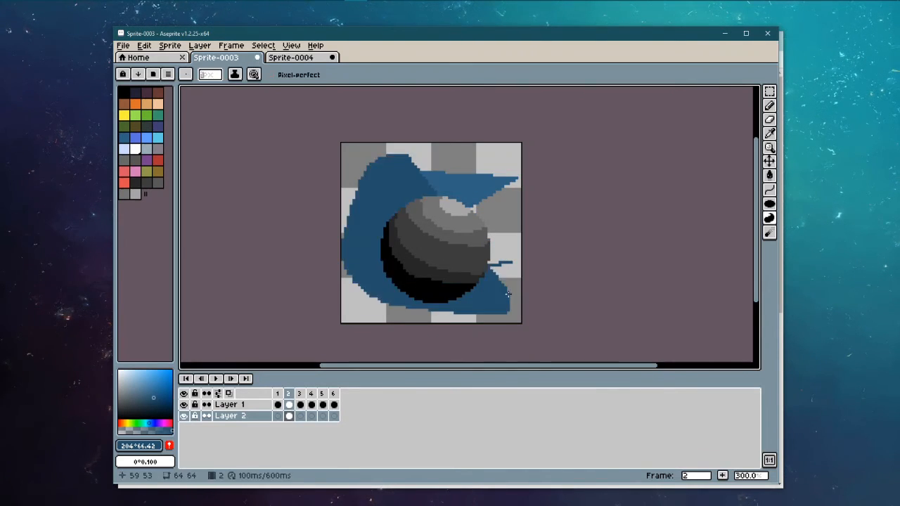
pyautogui.hotkey('ctrl', 'z')
pyautogui.moveTo(460, 145)
pyautogui.mouseDown()
pyautogui.moveTo(405, 153)
pyautogui.moveTo(494, 220)
pyautogui.moveTo(486, 199)
pyautogui.mouseUp()
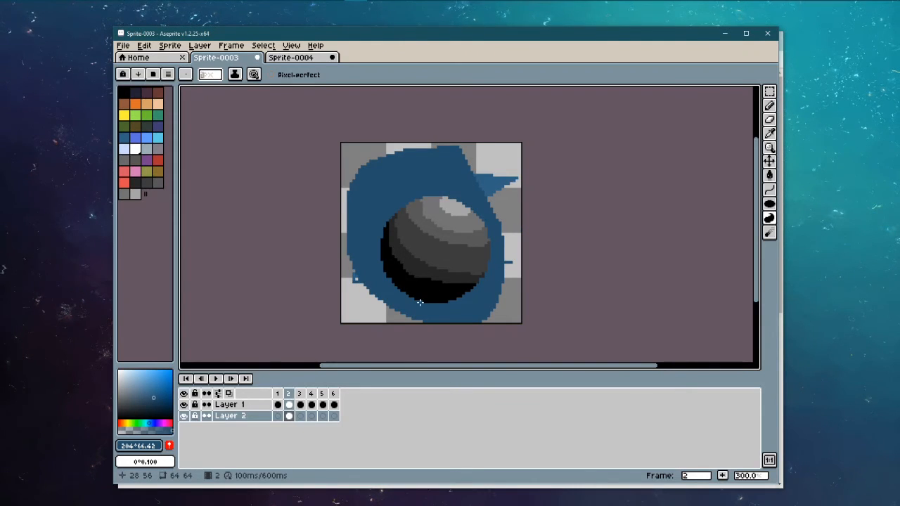
# Step: Zoom out and flip between frames 1 and 2 to compare the ball
pyautogui.scroll(-4, 432, 275)
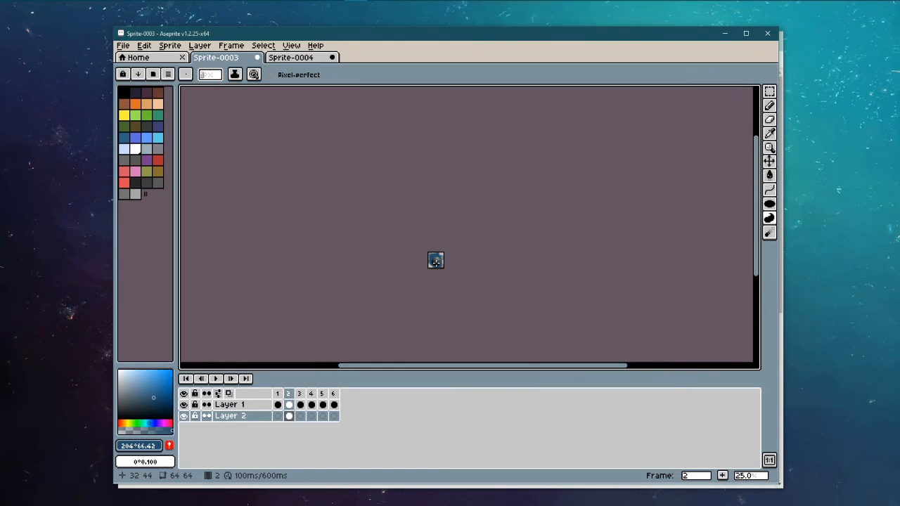
pyautogui.scroll(1, 436, 260)
pyautogui.scroll(-1, 436, 266)
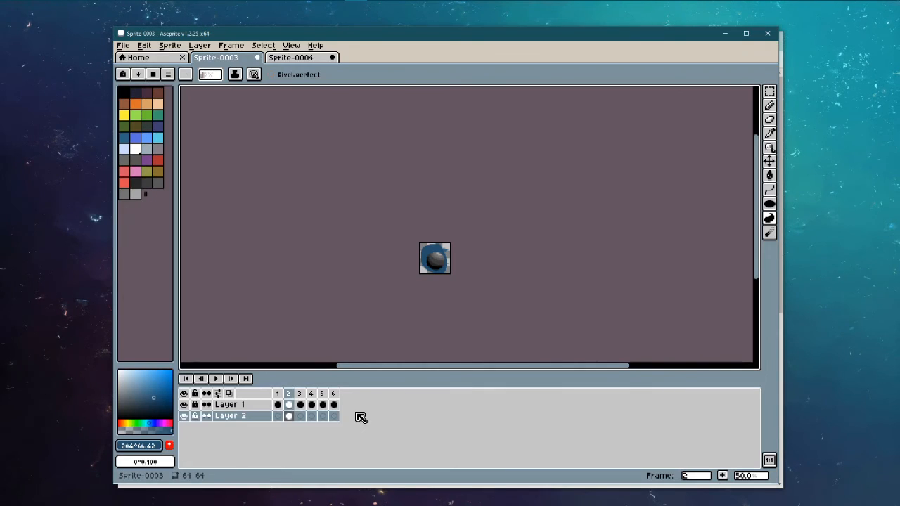
pyautogui.click(281, 395)
pyautogui.click(288, 393)
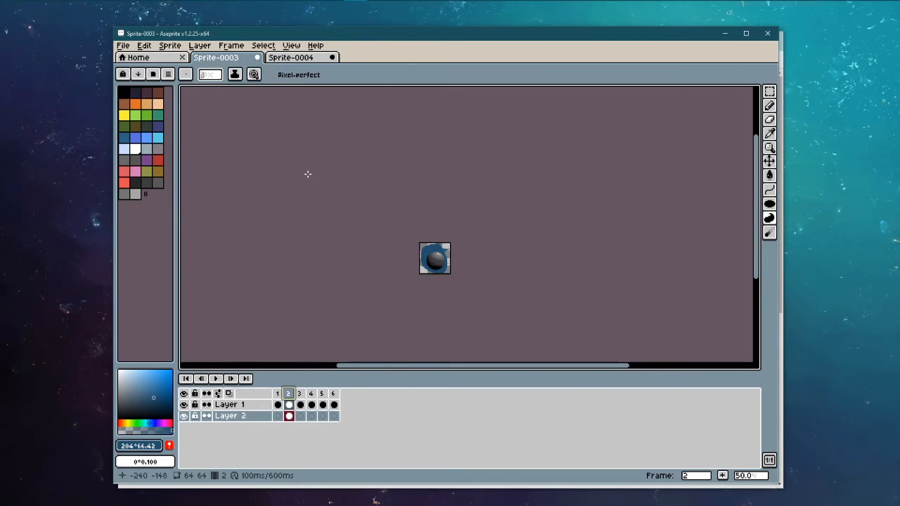
# Step: Zoom back in on the sprite and delete Layer 2 with its blue shapes
pyautogui.scroll(4, 460, 294)
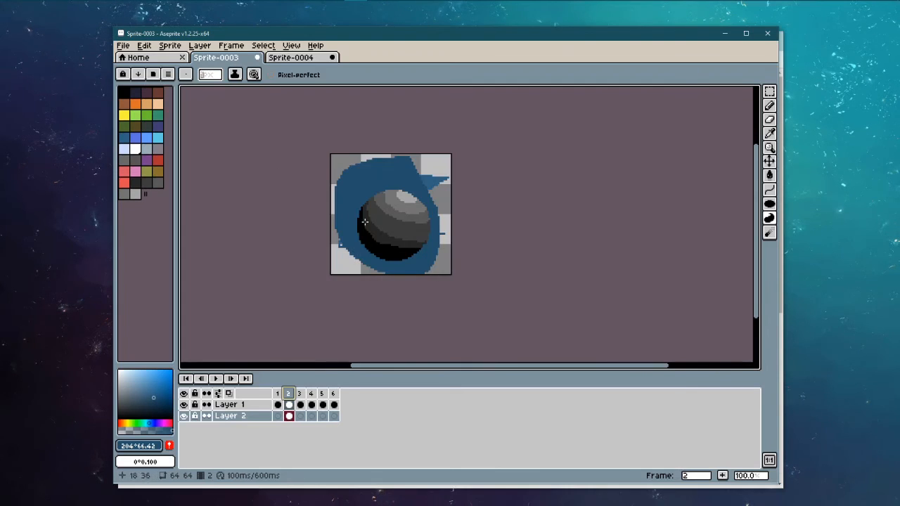
pyautogui.moveTo(448, 232); pyautogui.dragTo(432, 240)
pyautogui.scroll(1, 429, 201)
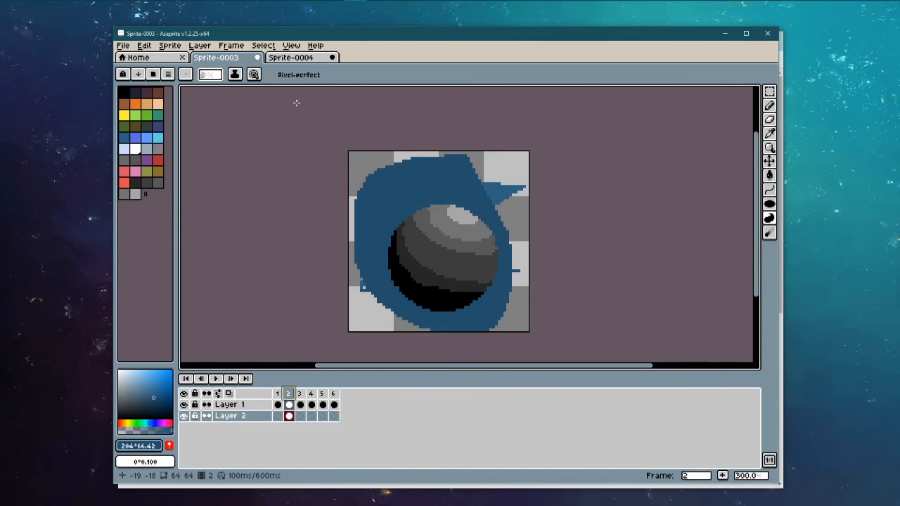
pyautogui.rightClick(255, 415)
pyautogui.click(278, 412)
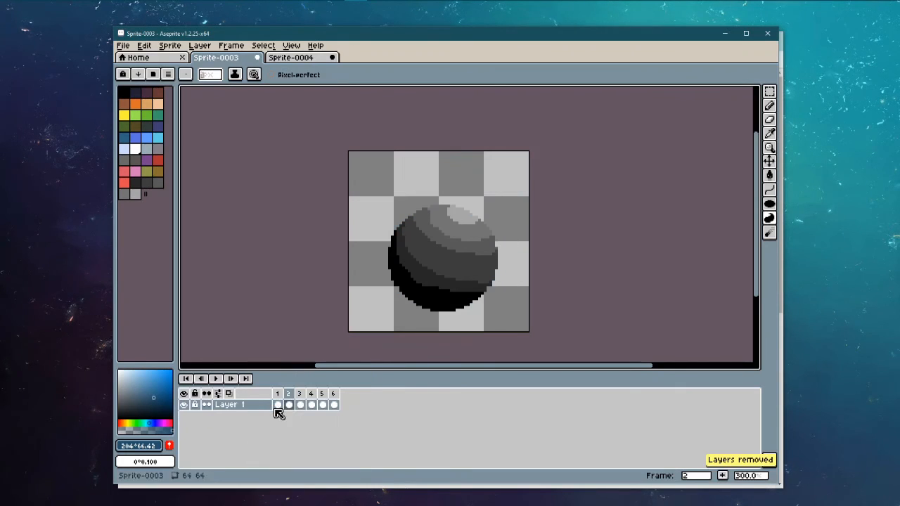
# Step: Open the Export File dialog with All frames, browsing for an output location without choosing one
pyautogui.click(123, 45)
pyautogui.click(143, 113)
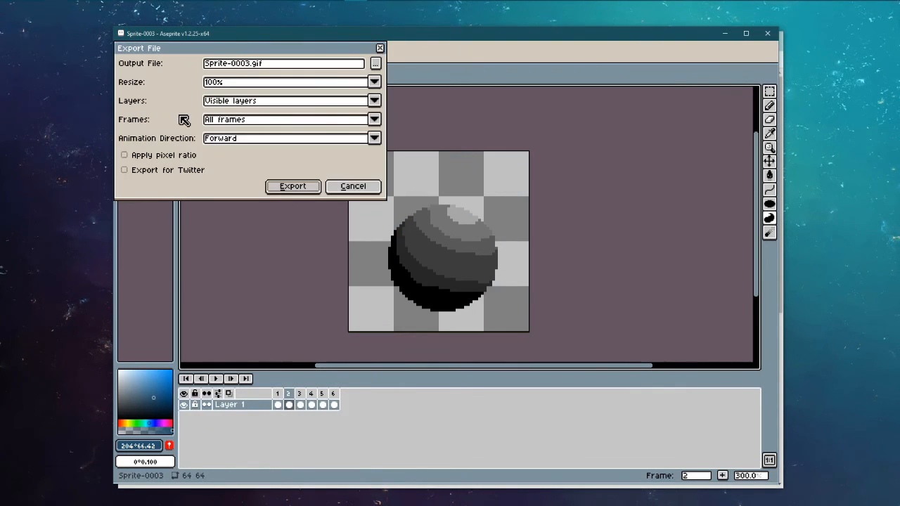
pyautogui.moveTo(255, 51); pyautogui.dragTo(385, 98)
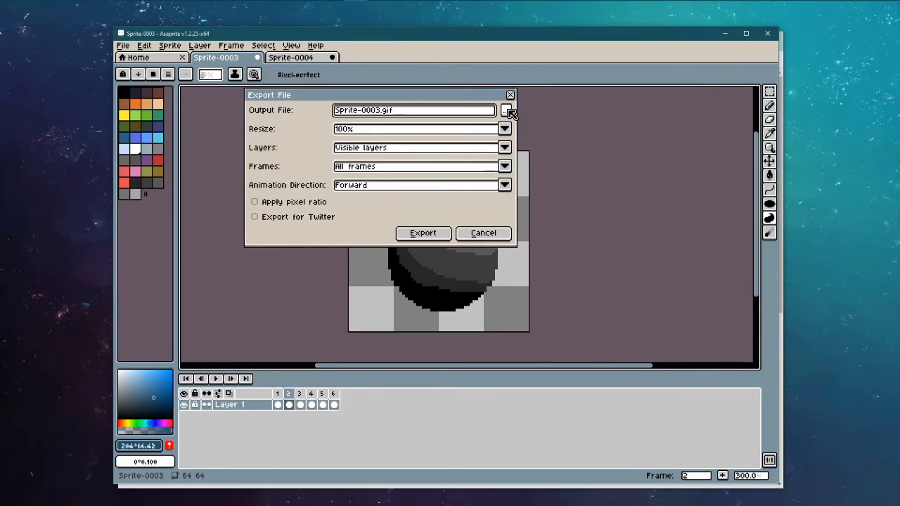
pyautogui.click(504, 167)
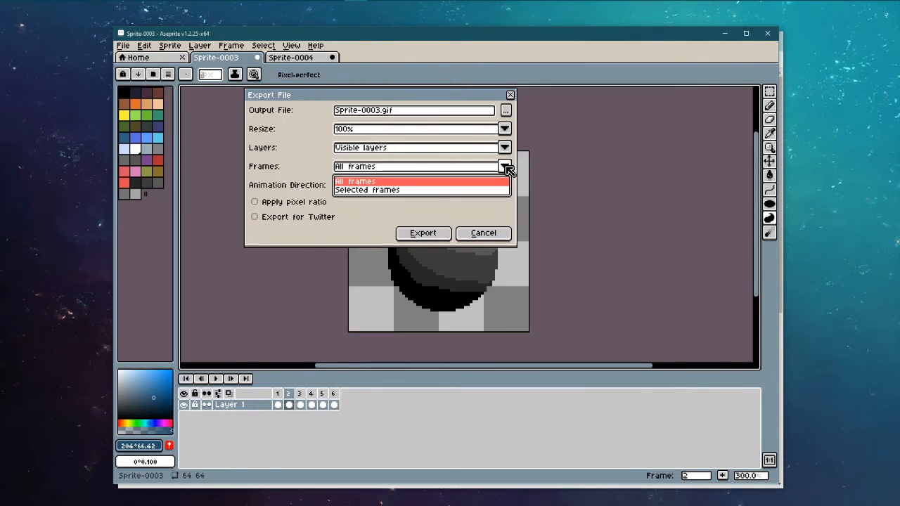
pyautogui.click(506, 169)
pyautogui.click(506, 111)
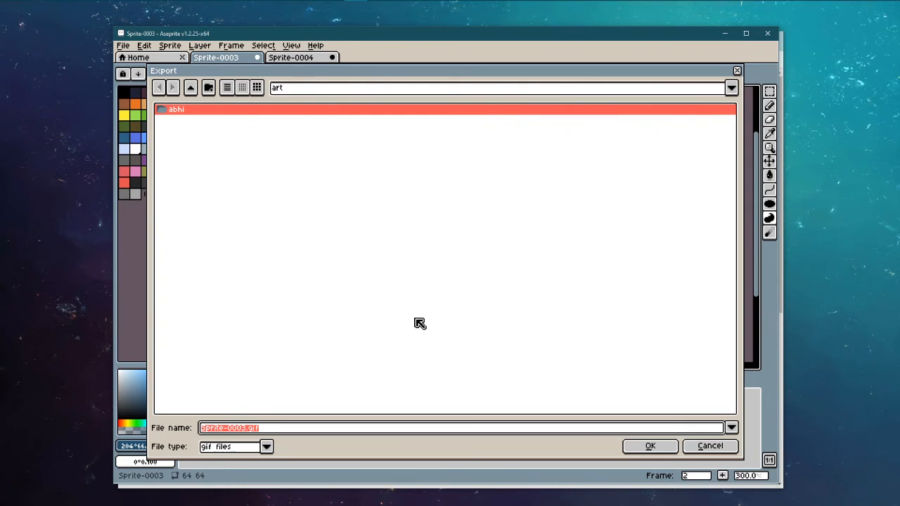
pyautogui.click(735, 428)
pyautogui.click(583, 377)
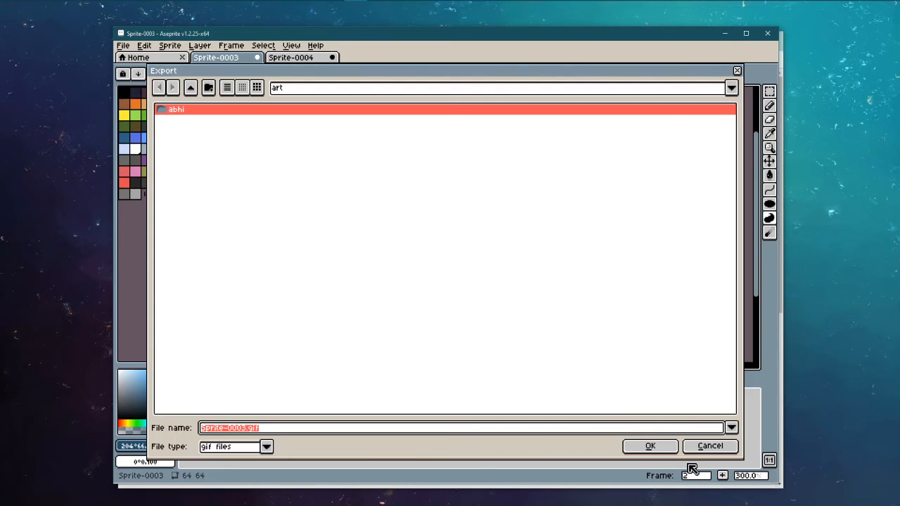
pyautogui.click(715, 446)
# Step: Type 'png' into the output name, keep All frames, then cancel the Export dialog
pyautogui.click(434, 116)
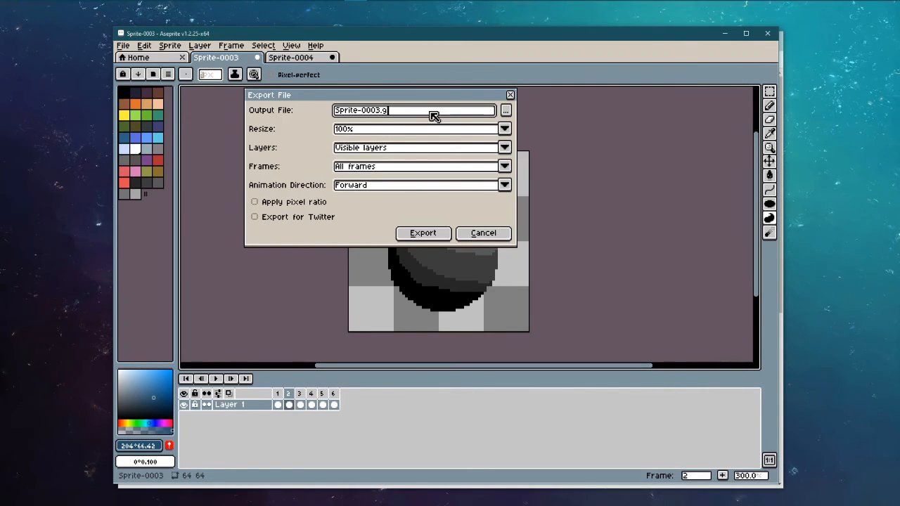
pyautogui.write('png')
pyautogui.click(435, 167)
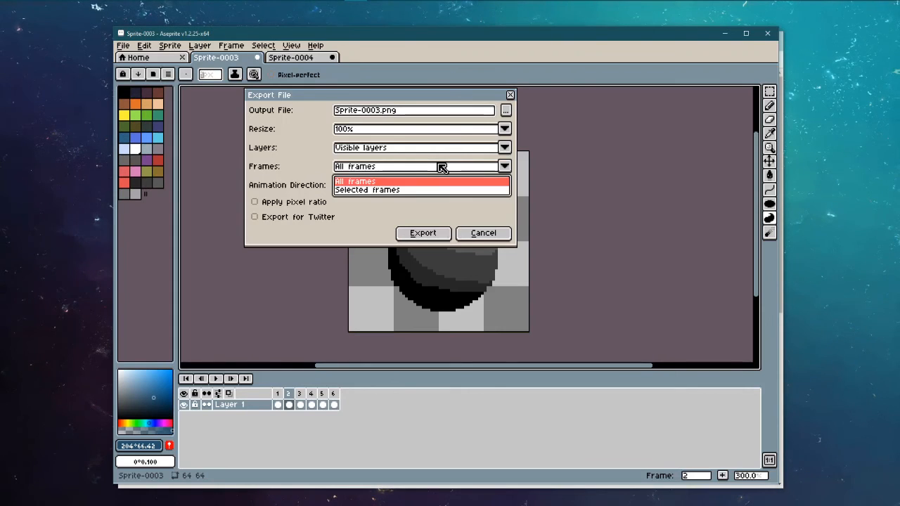
pyautogui.click(436, 174)
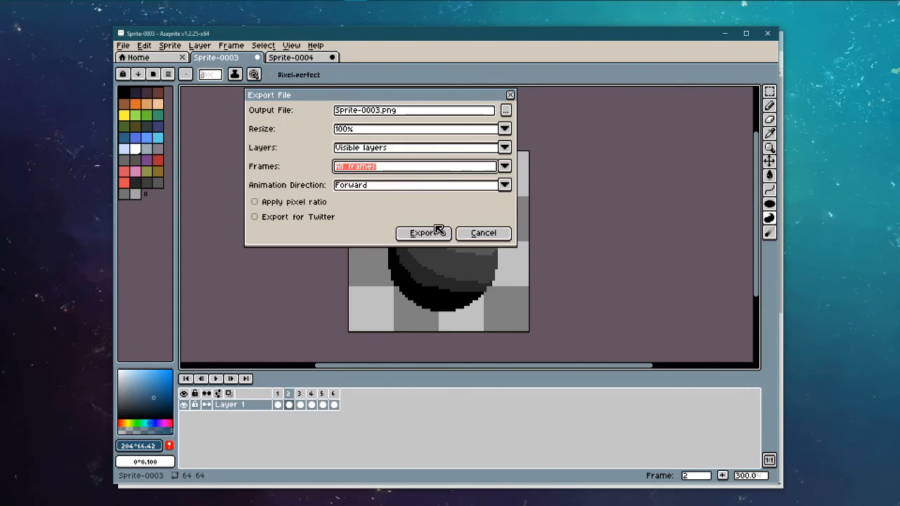
pyautogui.click(483, 234)
pyautogui.click(123, 45)
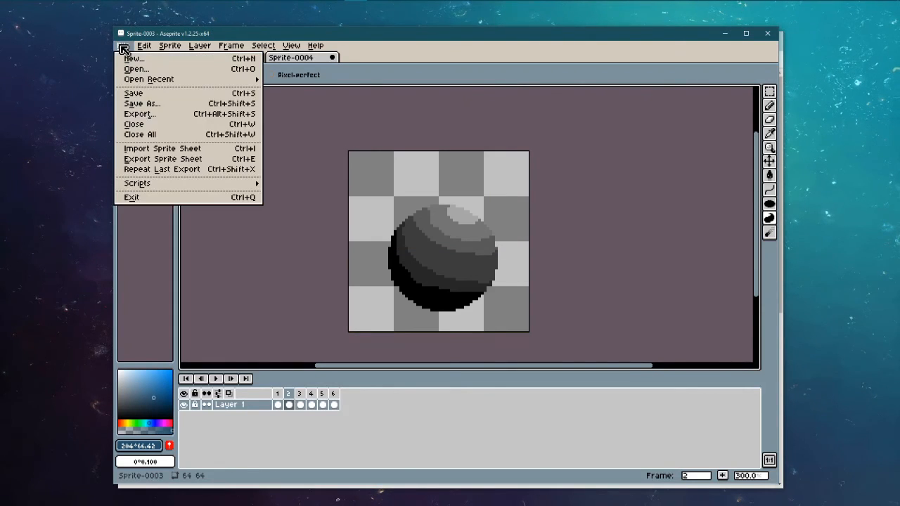
# Step: Open Export at 100% size with visible layers and choose PNG as the file type
pyautogui.click(156, 113)
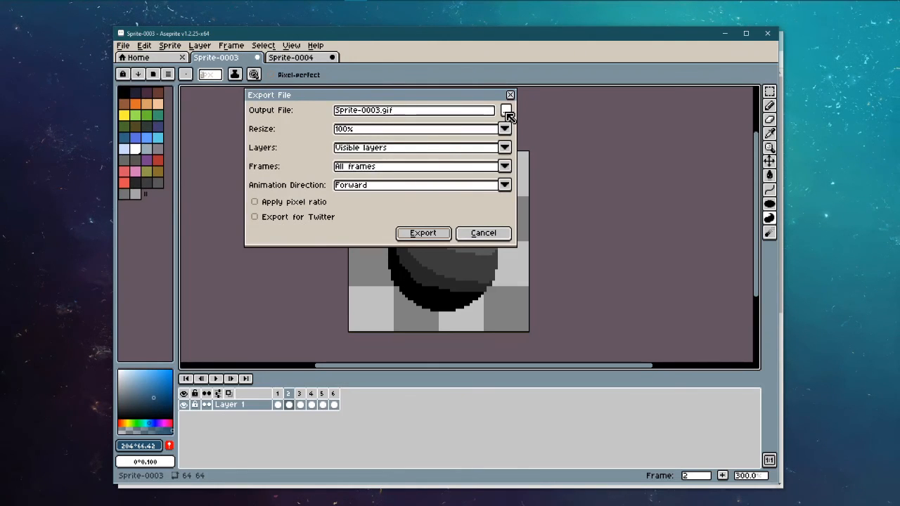
pyautogui.click(506, 129)
pyautogui.click(506, 129)
pyautogui.click(511, 148)
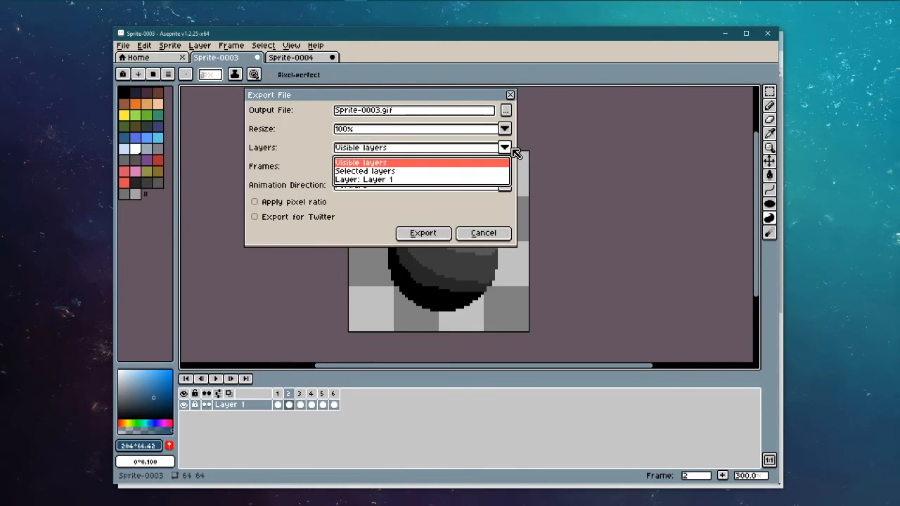
pyautogui.click(509, 149)
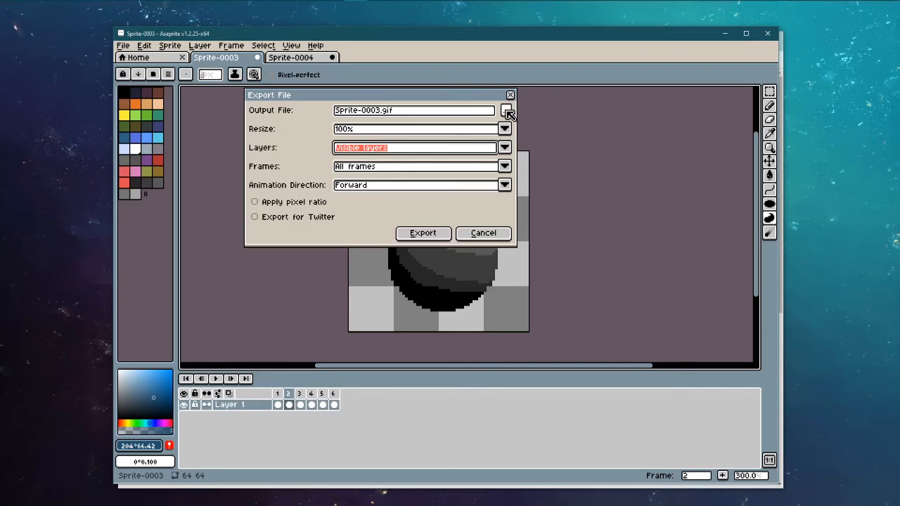
pyautogui.click(506, 111)
pyautogui.click(266, 447)
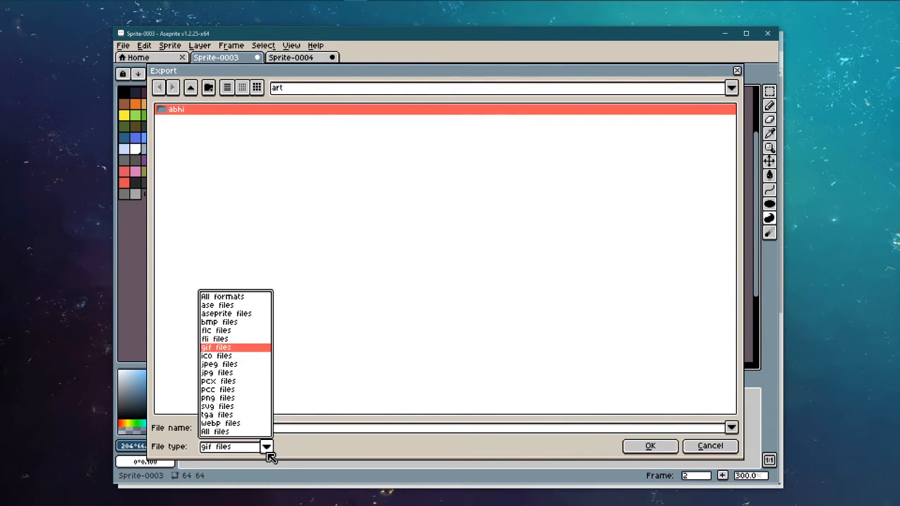
pyautogui.click(225, 398)
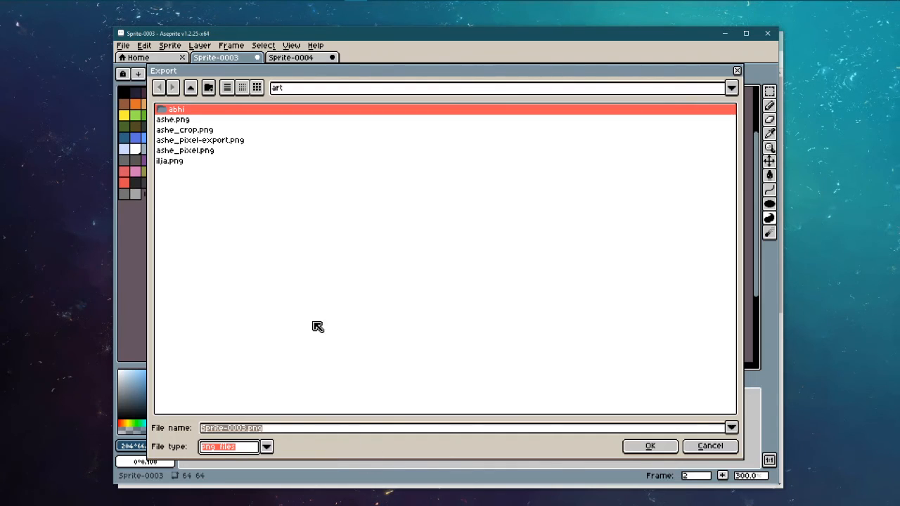
pyautogui.click(654, 447)
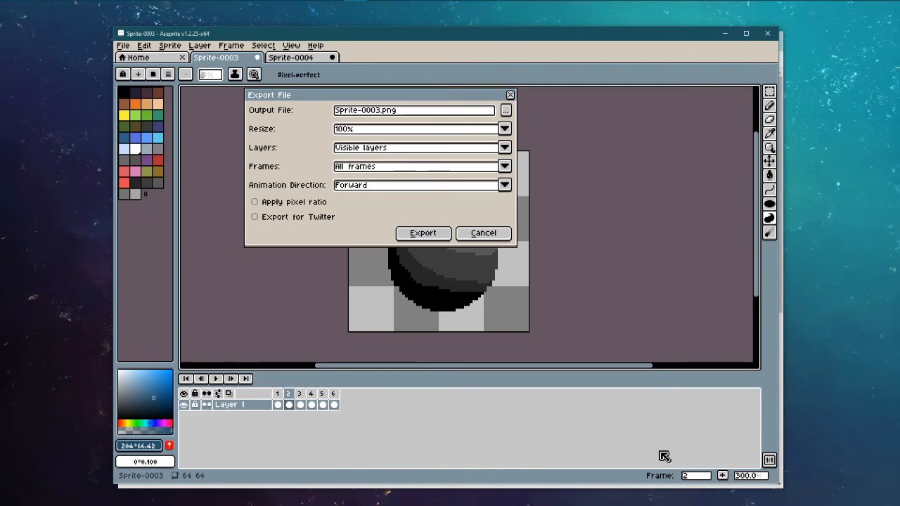
# Step: Rename the output file to squish.png, keeping All frames and 100% size
pyautogui.click(371, 113)
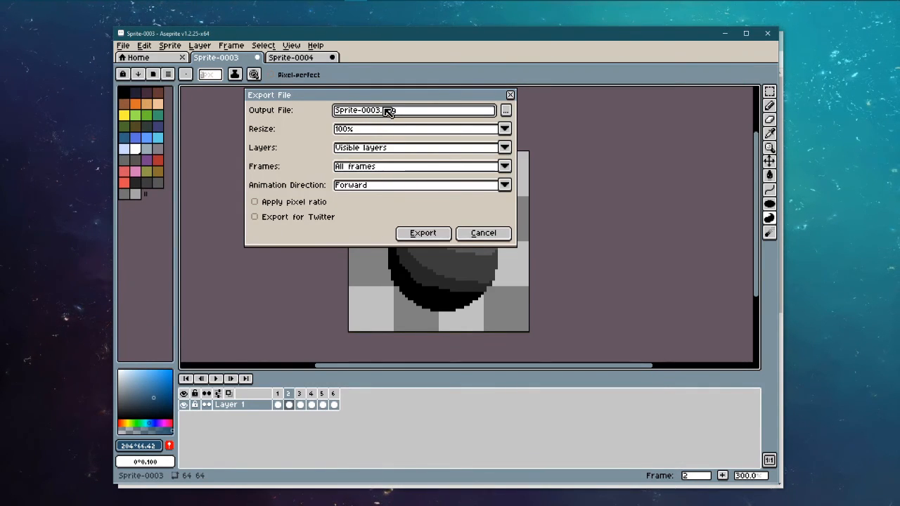
pyautogui.press('BackSpace')
pyautogui.press('BackSpace')
pyautogui.press('BackSpace')
pyautogui.press('BackSpace')
pyautogui.press('BackSpace')
pyautogui.press('BackSpace')
pyautogui.press('BackSpace')
pyautogui.press('BackSpace')
pyautogui.press('BackSpace')
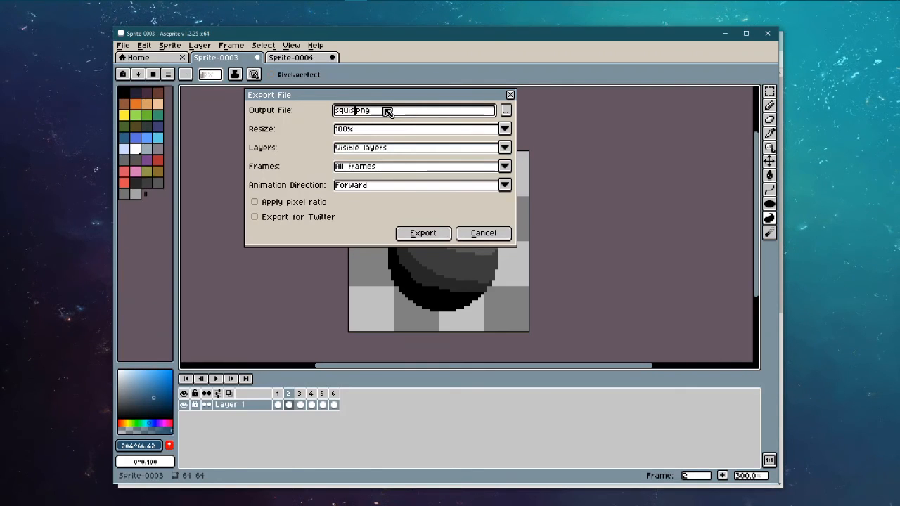
pyautogui.write('squish..')
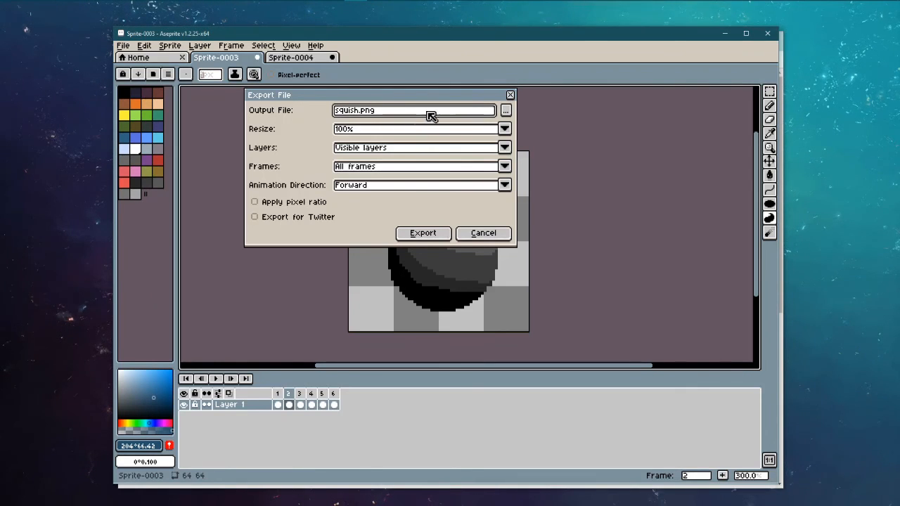
pyautogui.click(381, 170)
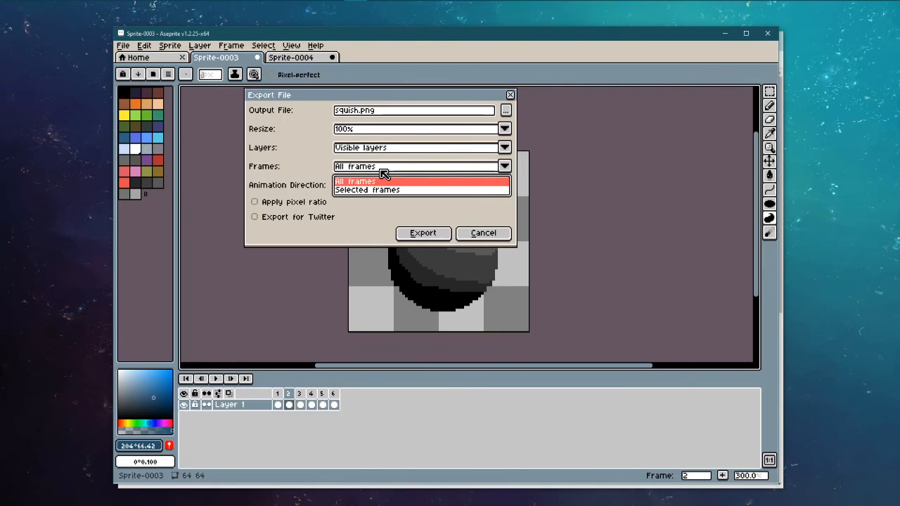
pyautogui.click(381, 176)
pyautogui.click(381, 112)
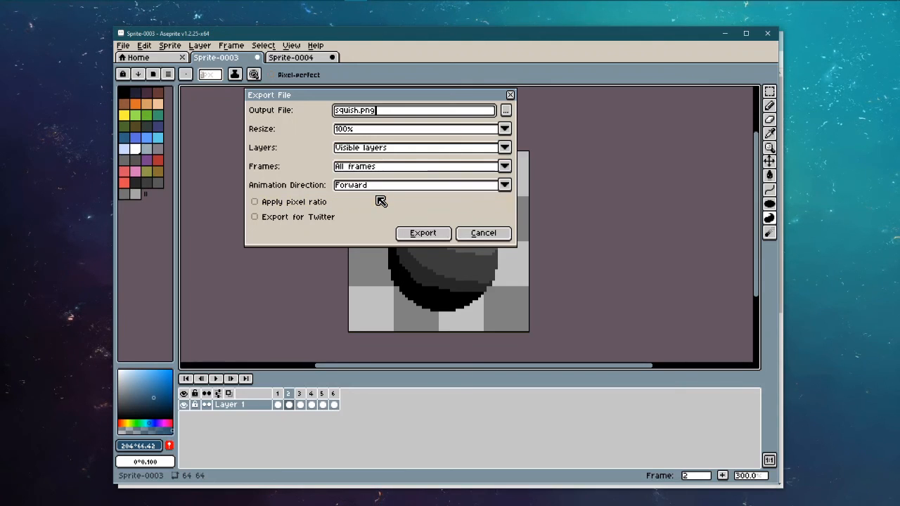
pyautogui.click(389, 131)
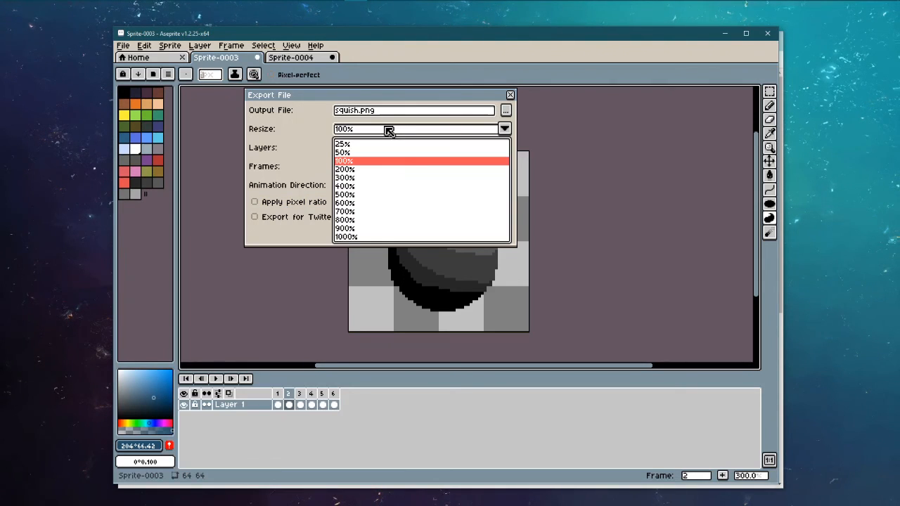
pyautogui.click(311, 148)
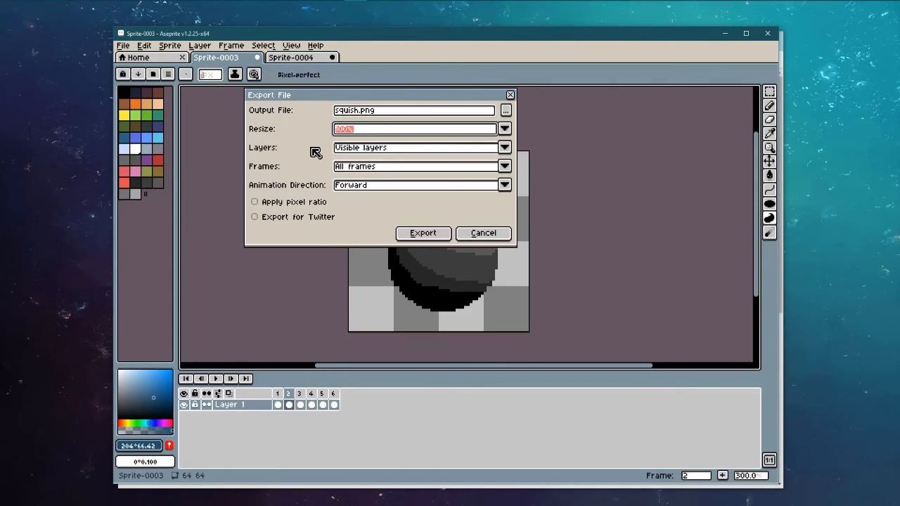
# Step: Export the frames and agree to write six separate PNG files
pyautogui.click(415, 236)
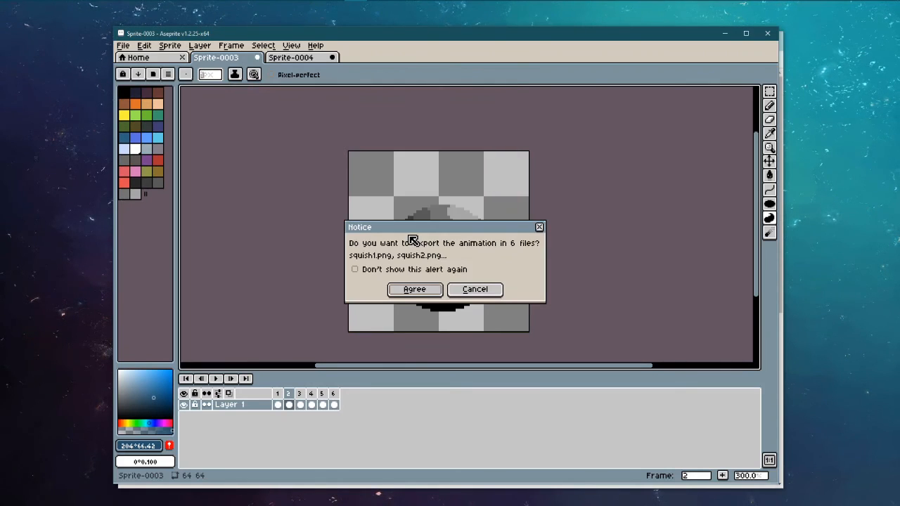
pyautogui.click(437, 289)
pyautogui.click(120, 49)
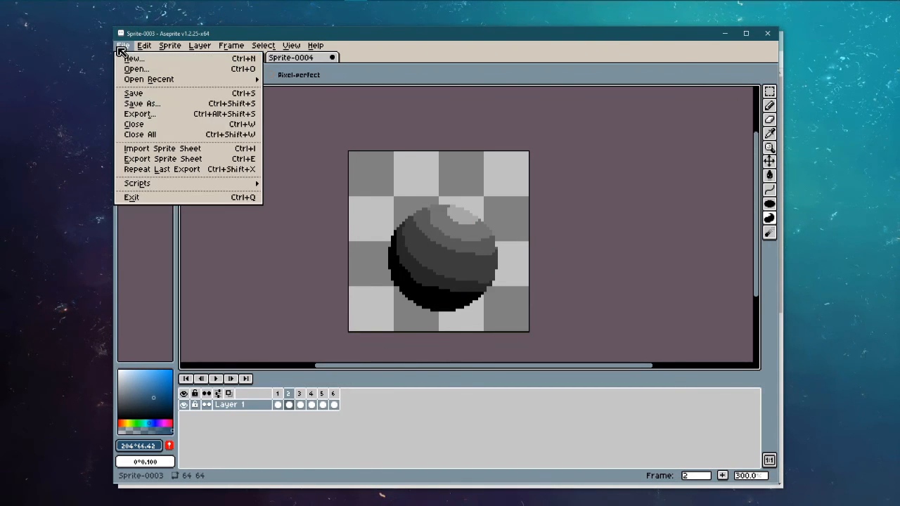
# Step: Reopen Export with 100% size, visible layers, All frames and Forward direction
pyautogui.click(124, 117)
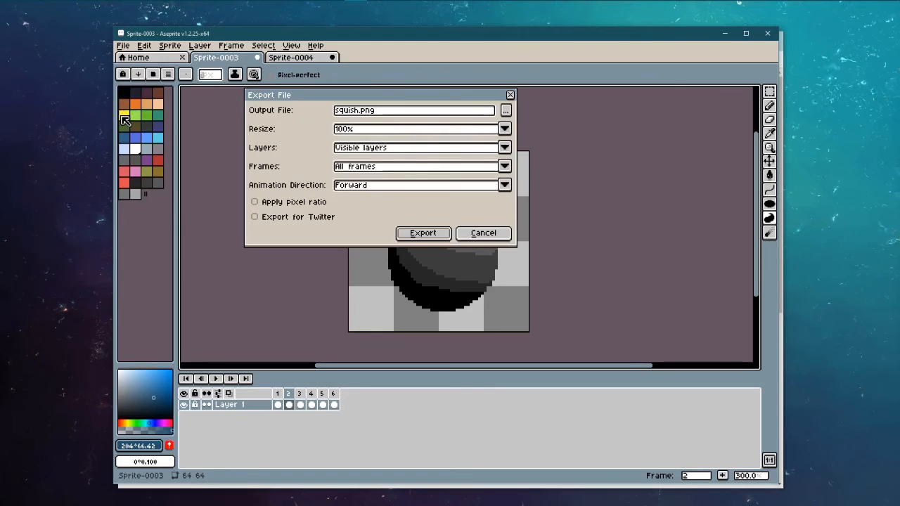
pyautogui.doubleClick(397, 149)
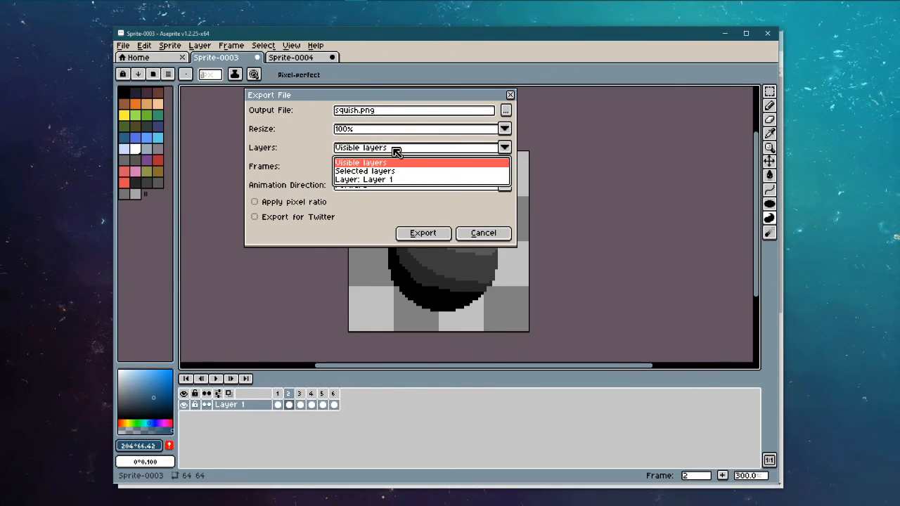
pyautogui.click(312, 221)
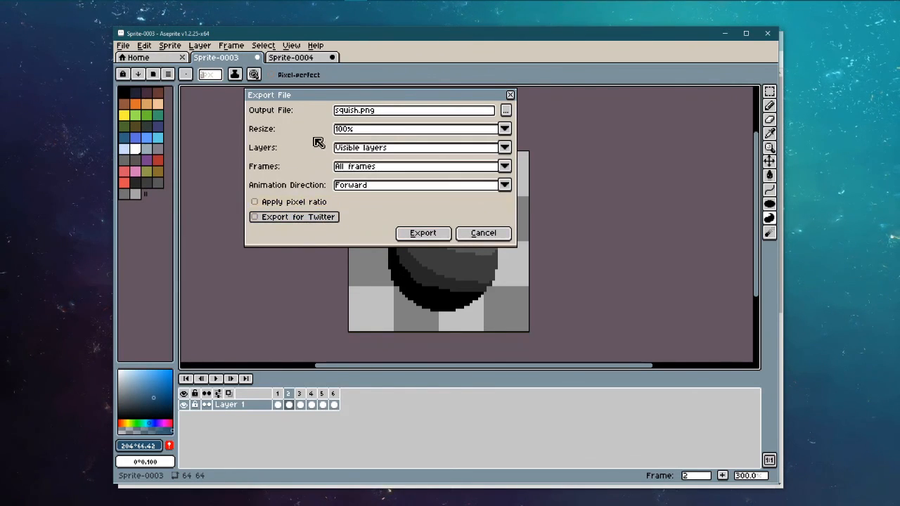
pyautogui.click(374, 115)
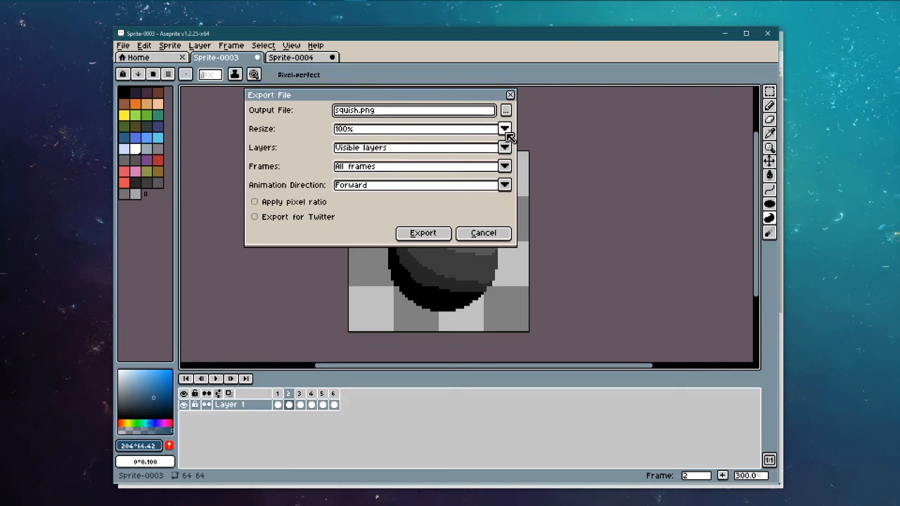
pyautogui.click(505, 130)
pyautogui.click(505, 131)
pyautogui.click(503, 149)
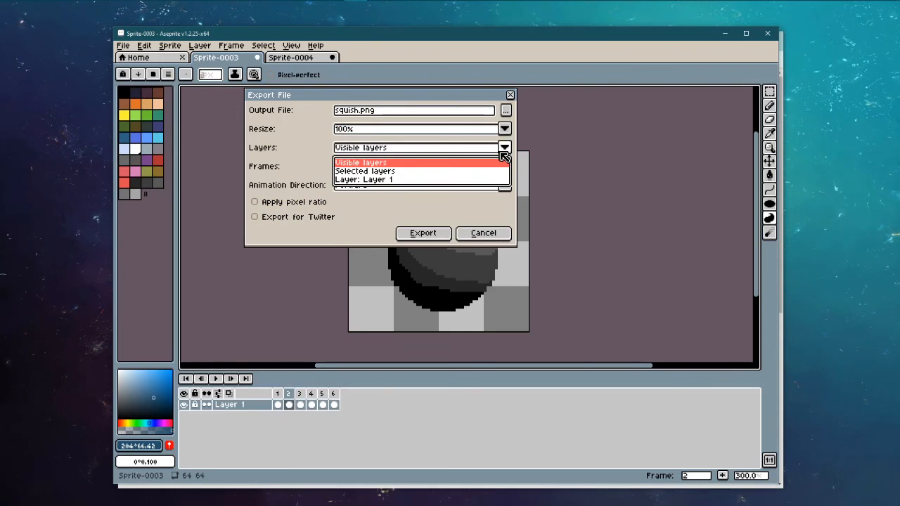
pyautogui.click(503, 155)
pyautogui.click(503, 167)
pyautogui.click(501, 167)
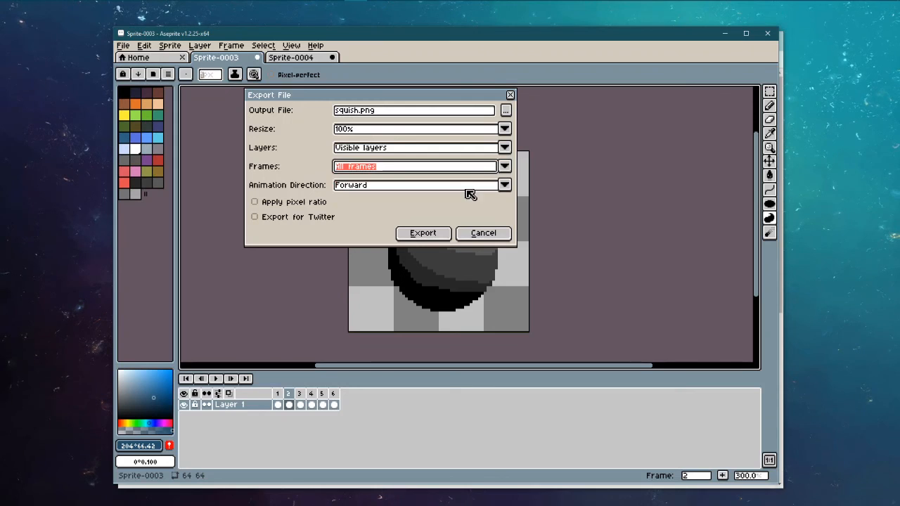
pyautogui.click(485, 186)
pyautogui.click(485, 187)
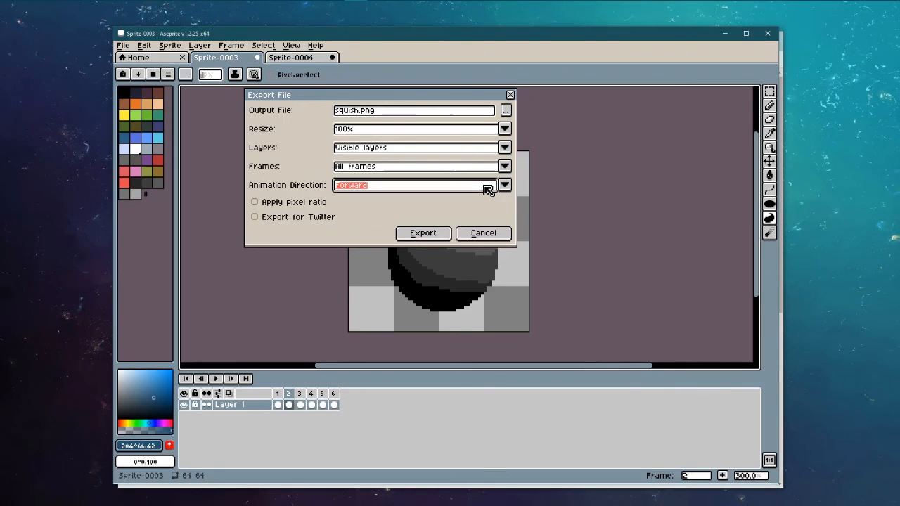
# Step: Re-export the six squish.png frames, then bring the Chrome window with the docs forward
pyautogui.click(444, 233)
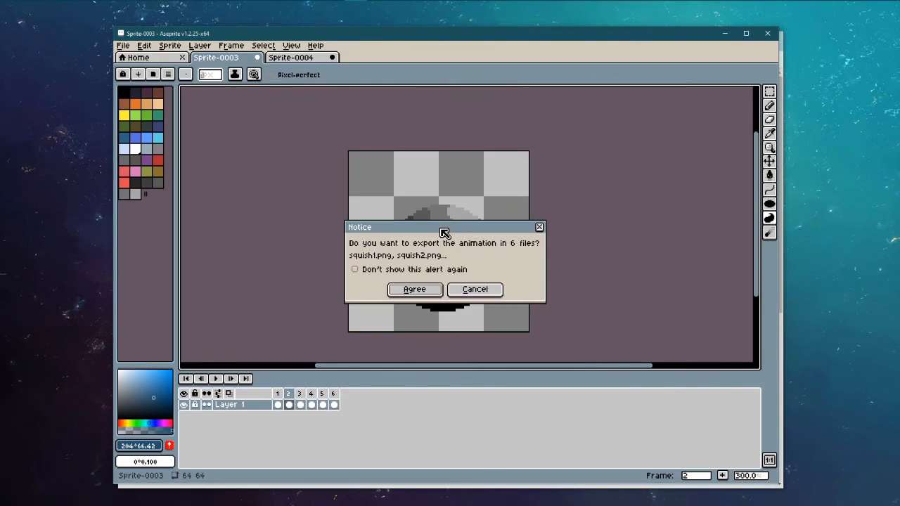
pyautogui.click(409, 292)
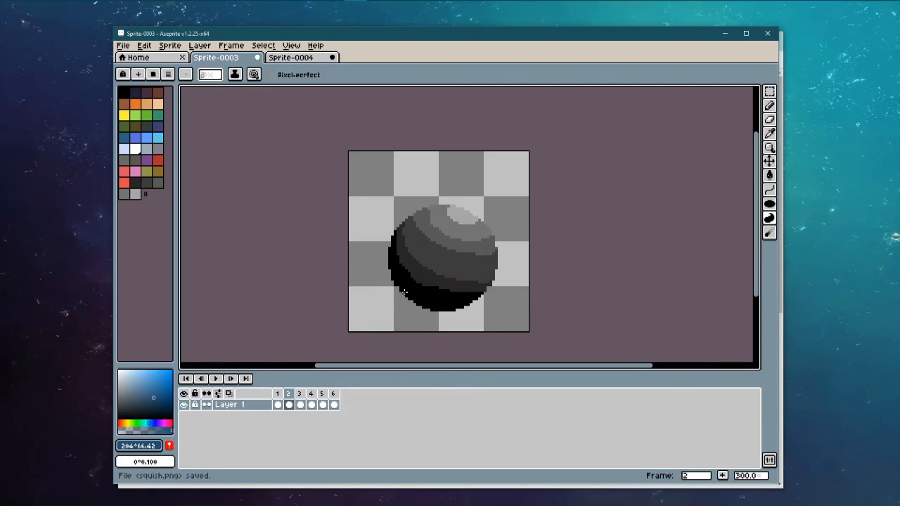
pyautogui.moveTo(148, 2)
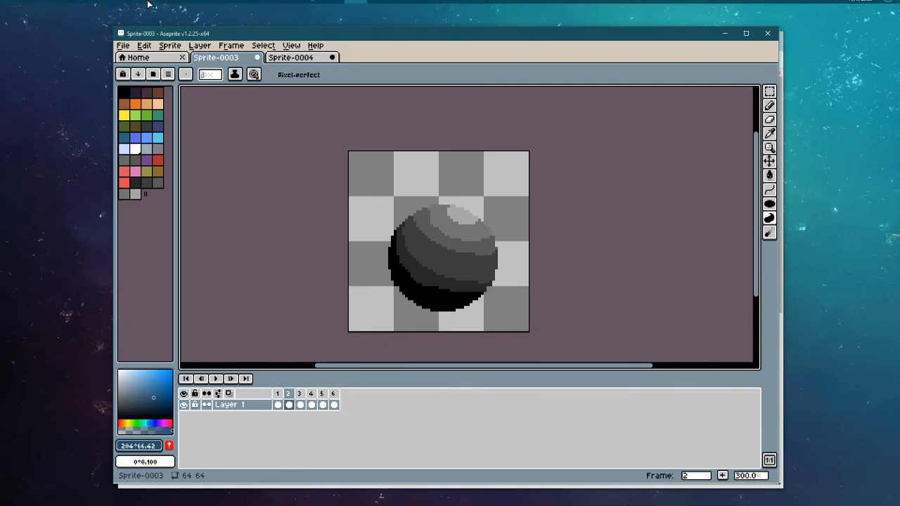
pyautogui.click(308, 3)
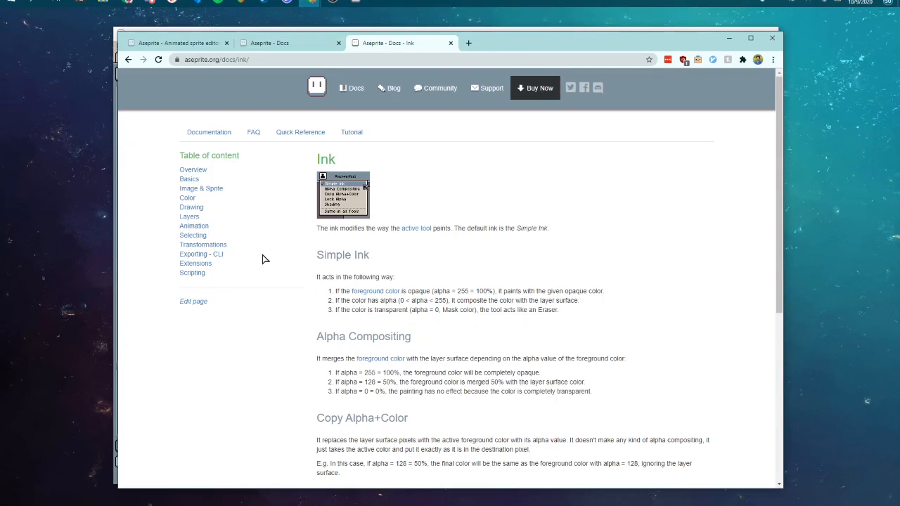
# Step: Open the Exporting documentation page and skim it
pyautogui.click(194, 255)
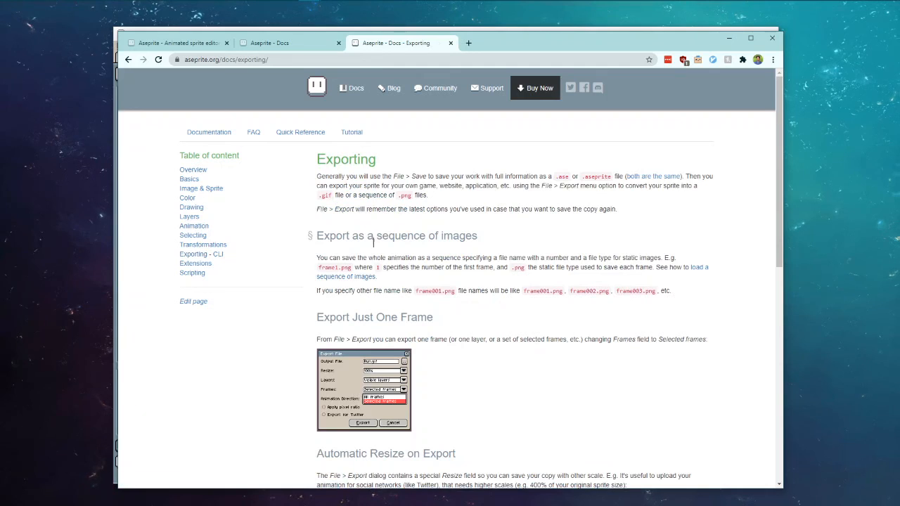
pyautogui.scroll(-6, 523, 265)
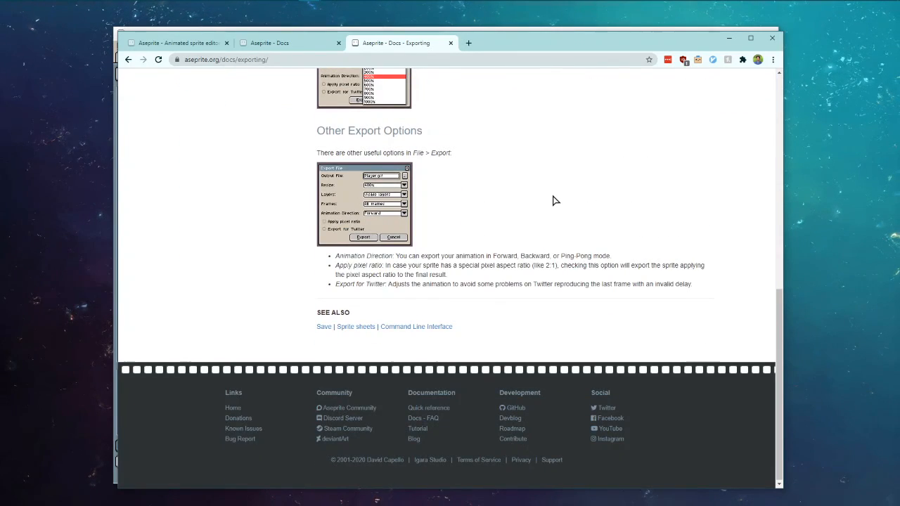
pyautogui.scroll(10, 554, 201)
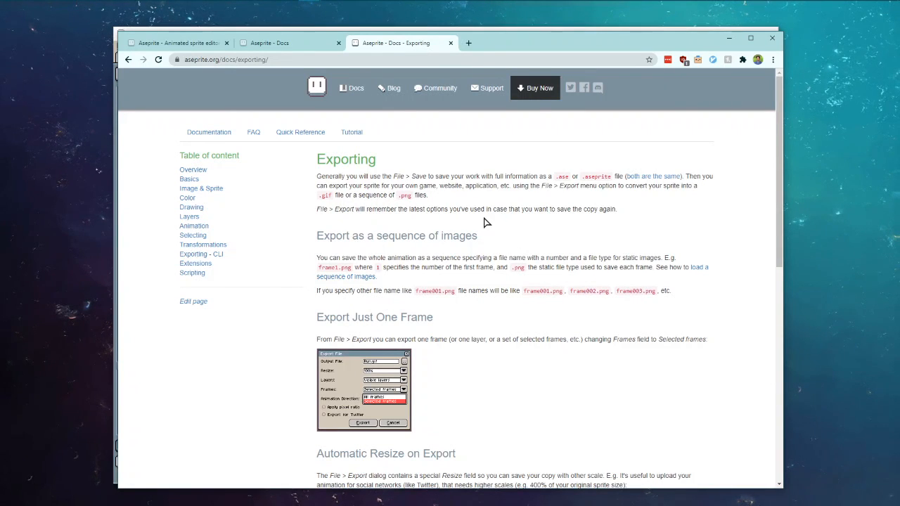
# Step: Search Google in a new tab for 'aseprite sprite sheet' and open the Docs - Sprite-sheet result
pyautogui.hotkey('ctrl', 't')
pyautogui.write('aseprtie')
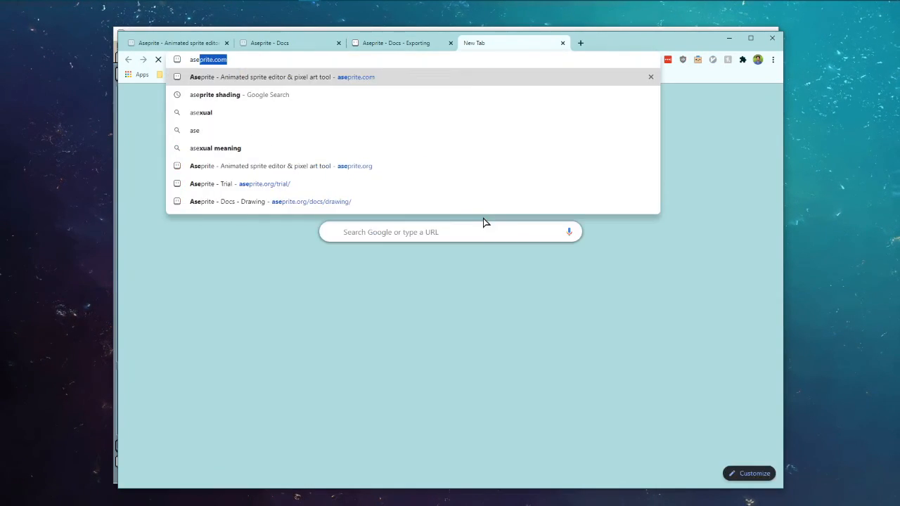
pyautogui.press('BackSpace')
pyautogui.press('BackSpace')
pyautogui.press('BackSpace')
pyautogui.write('ite sprite s')
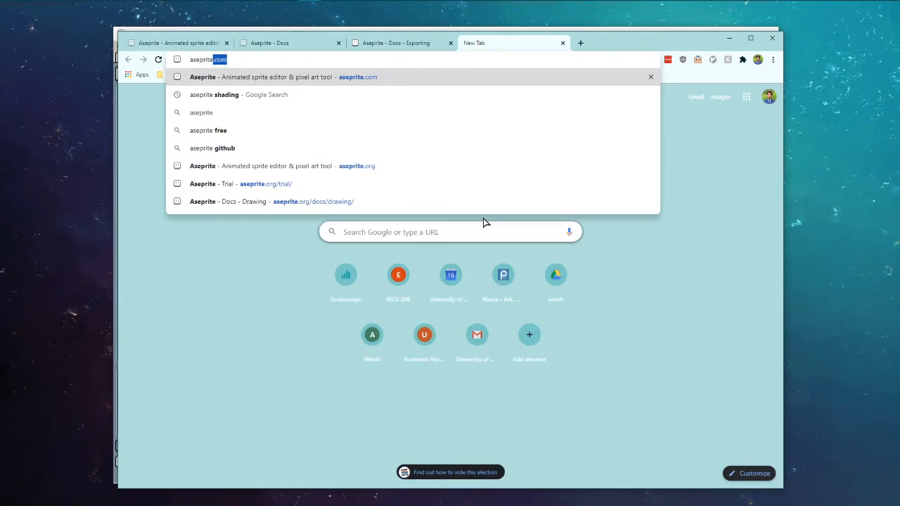
pyautogui.write('heet')
pyautogui.press('Return')
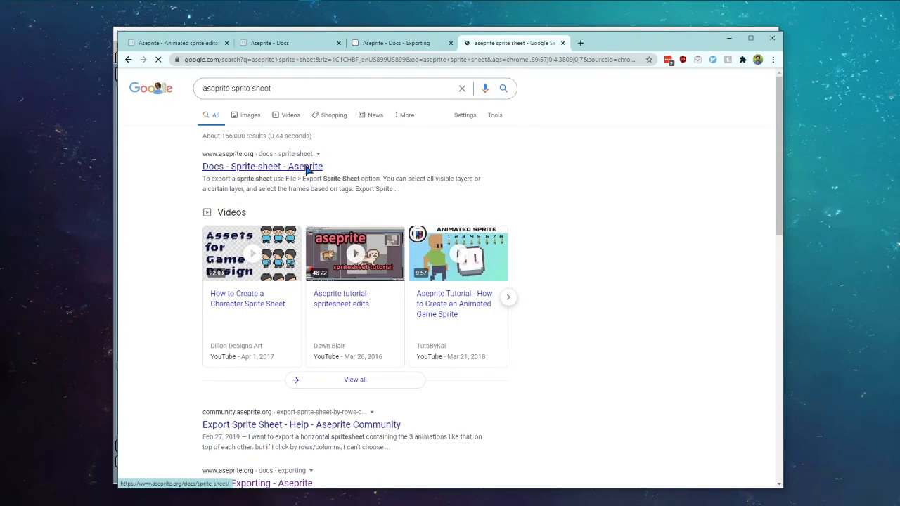
pyautogui.click(305, 167)
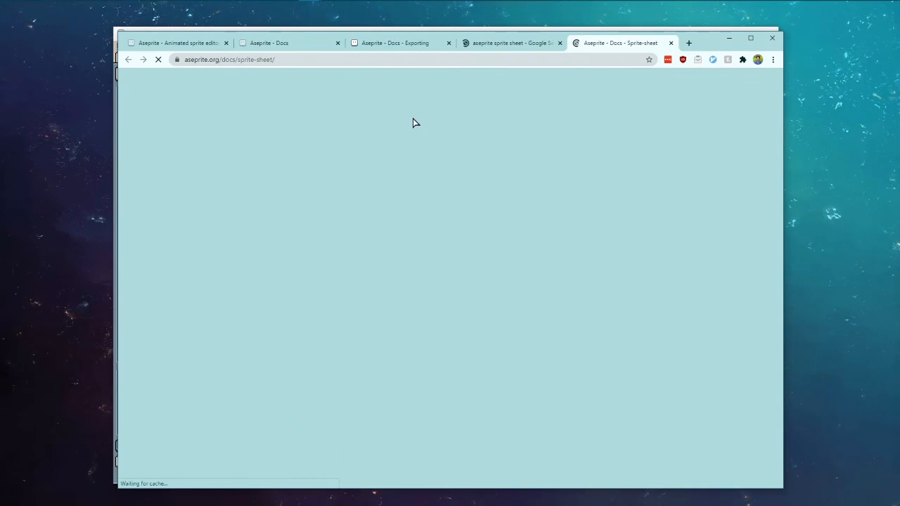
# Step: Scroll the Sprite-sheet page to its Export section
pyautogui.scroll(-4, 485, 211)
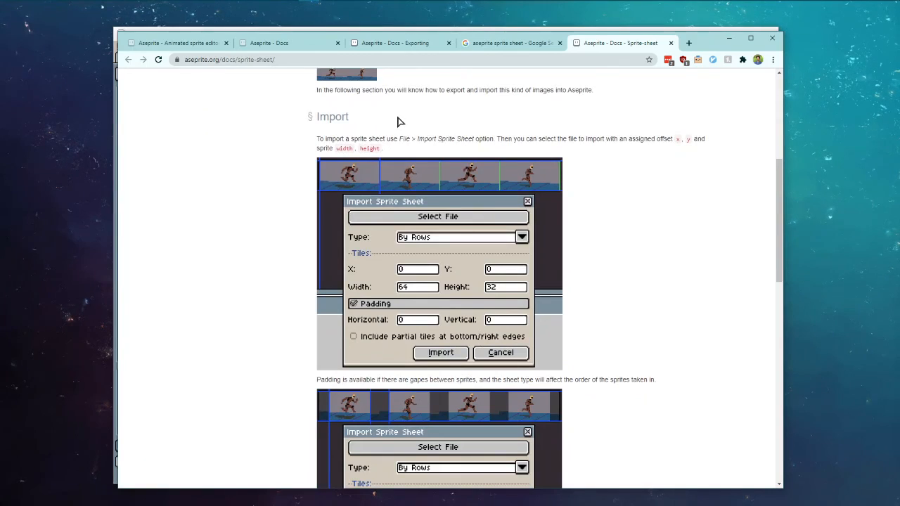
pyautogui.scroll(-2, 399, 123)
pyautogui.scroll(5, 397, 122)
pyautogui.scroll(-15, 397, 122)
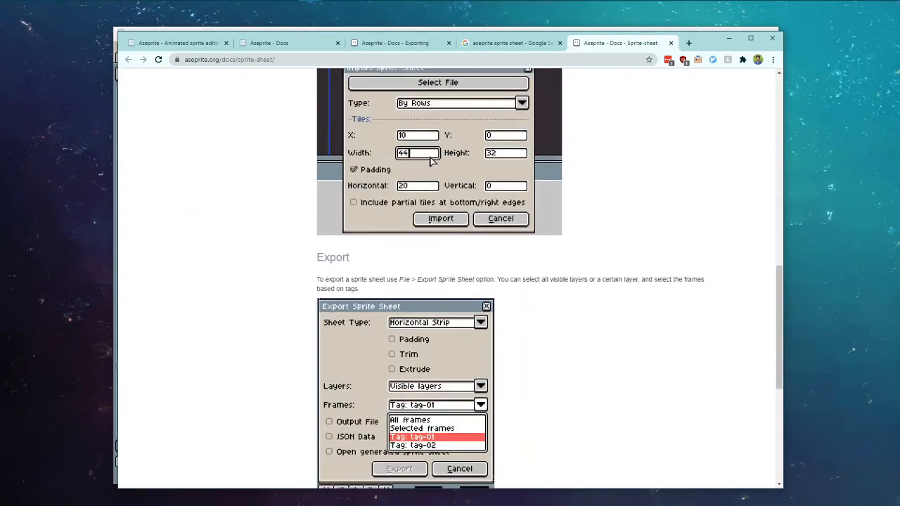
pyautogui.scroll(1, 517, 215)
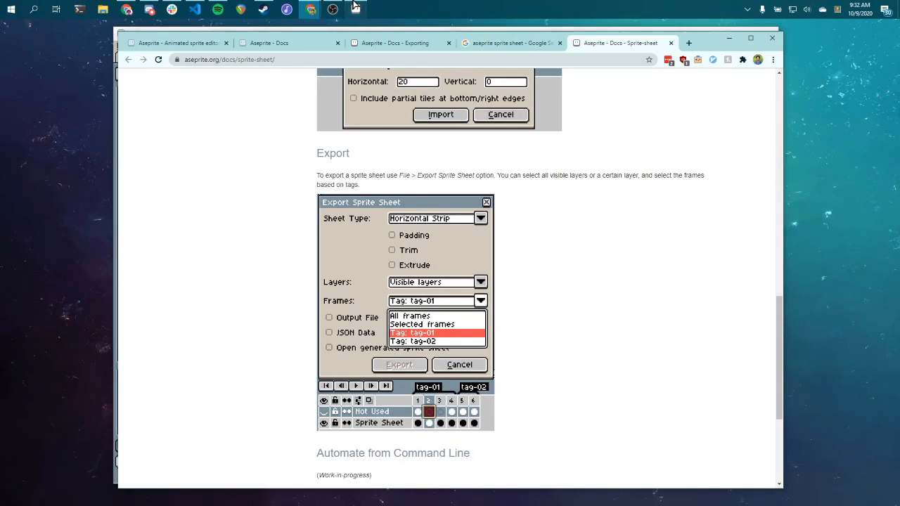
# Step: Open File Explorer at the Documents\art folder
pyautogui.click(356, 9)
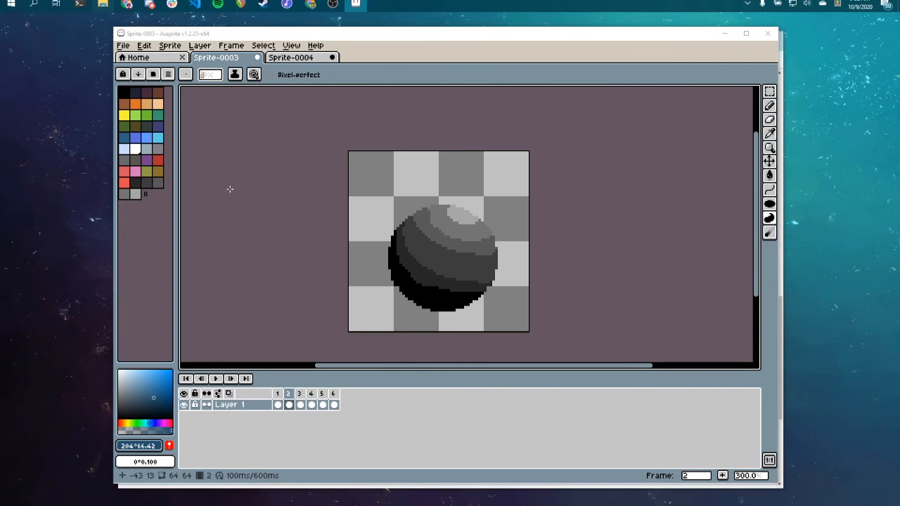
pyautogui.press('super+e')
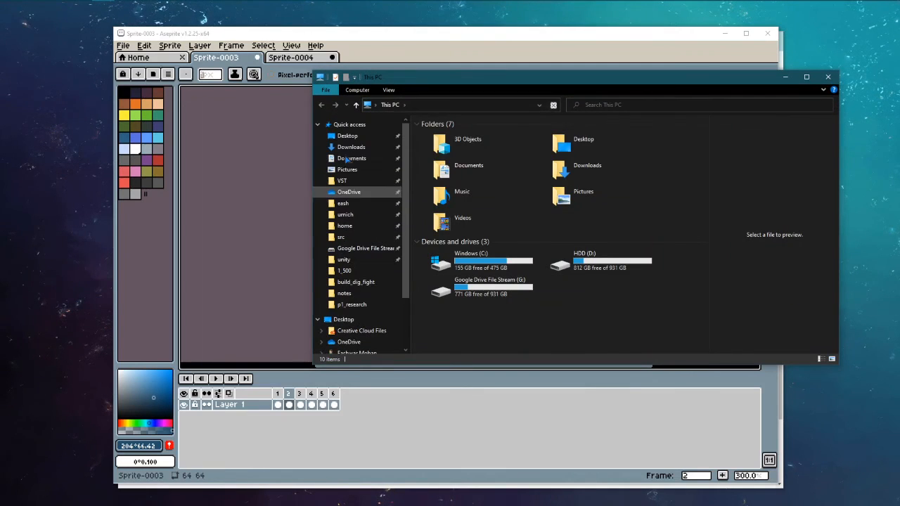
pyautogui.click(351, 158)
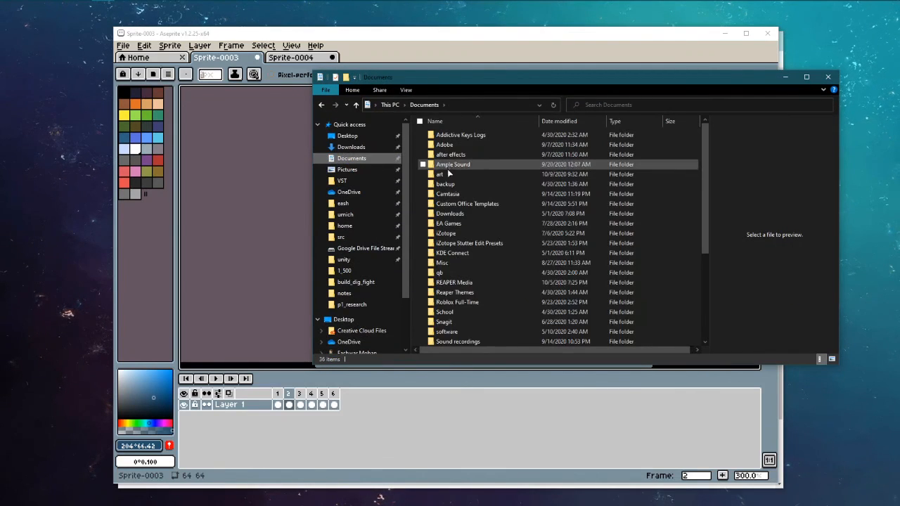
pyautogui.click(445, 174)
pyautogui.doubleClick(447, 173)
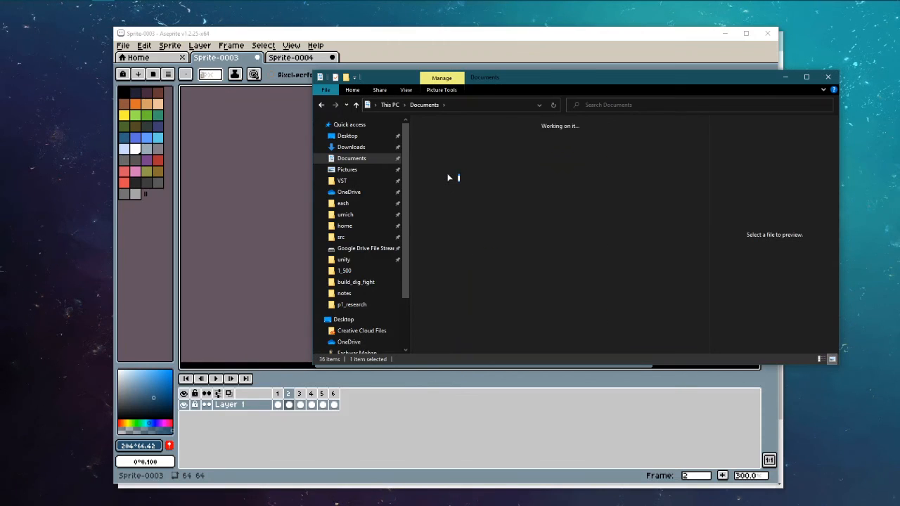
# Step: Select squish1.png through squish6.png to preview the frames, then close the window
pyautogui.click(668, 210)
pyautogui.hotkey('shift', 'Down')
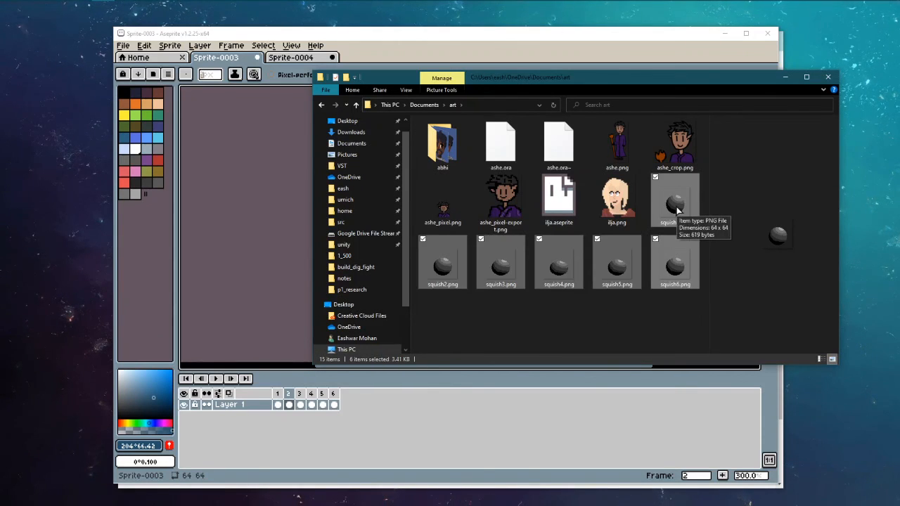
pyautogui.click(485, 271)
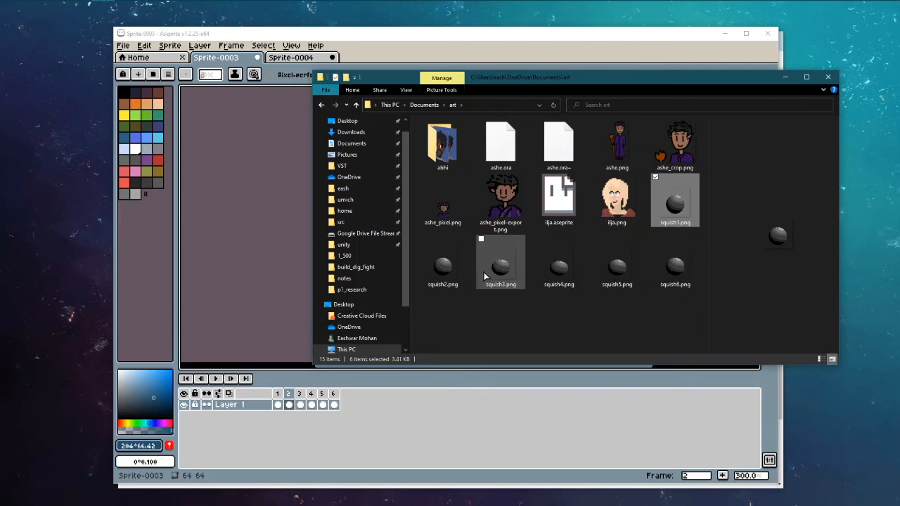
pyautogui.click(674, 264)
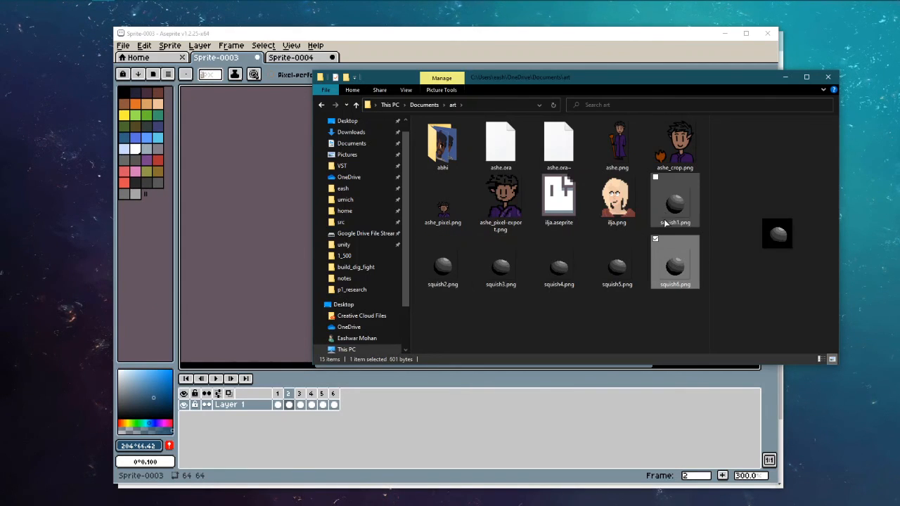
pyautogui.click(827, 77)
pyautogui.click(124, 46)
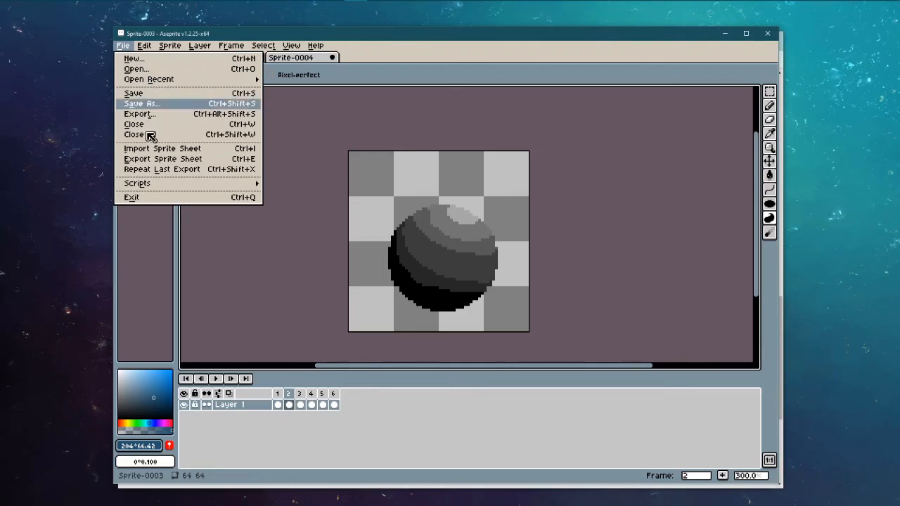
pyautogui.click(154, 160)
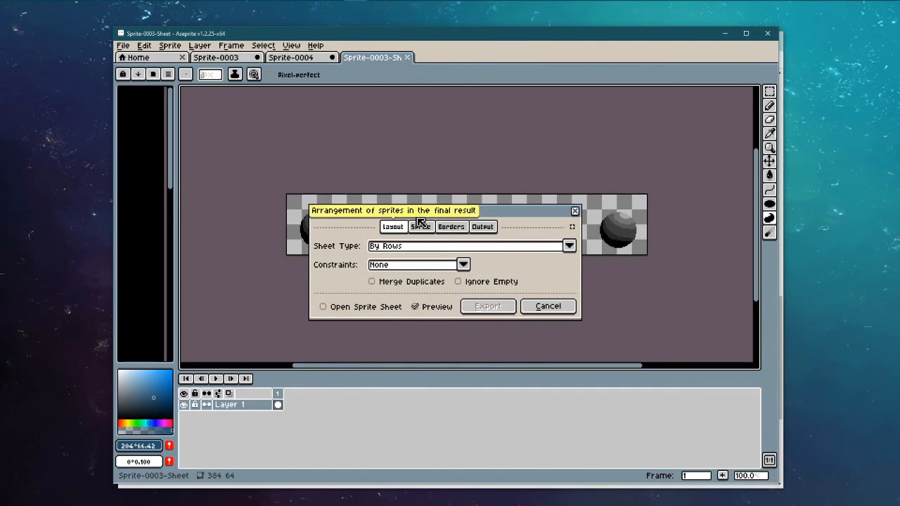
pyautogui.moveTo(422, 211); pyautogui.dragTo(421, 192)
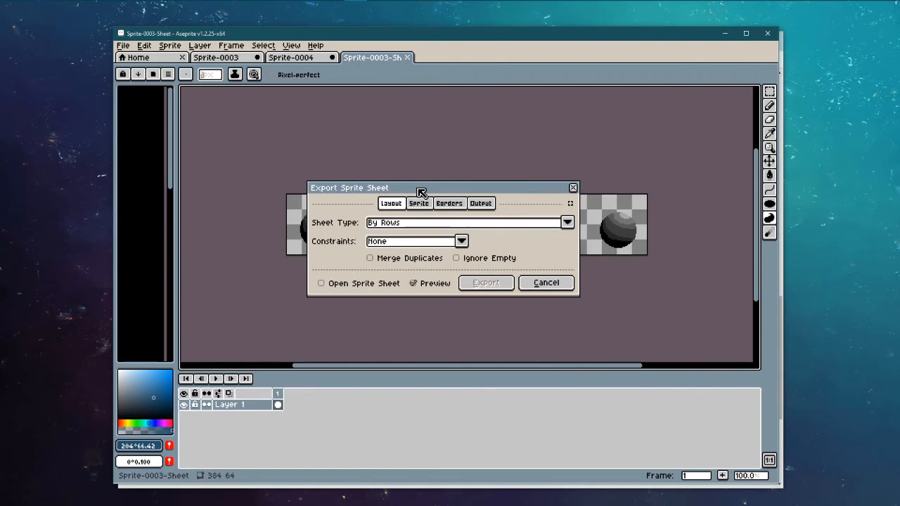
pyautogui.moveTo(421, 192); pyautogui.dragTo(421, 297)
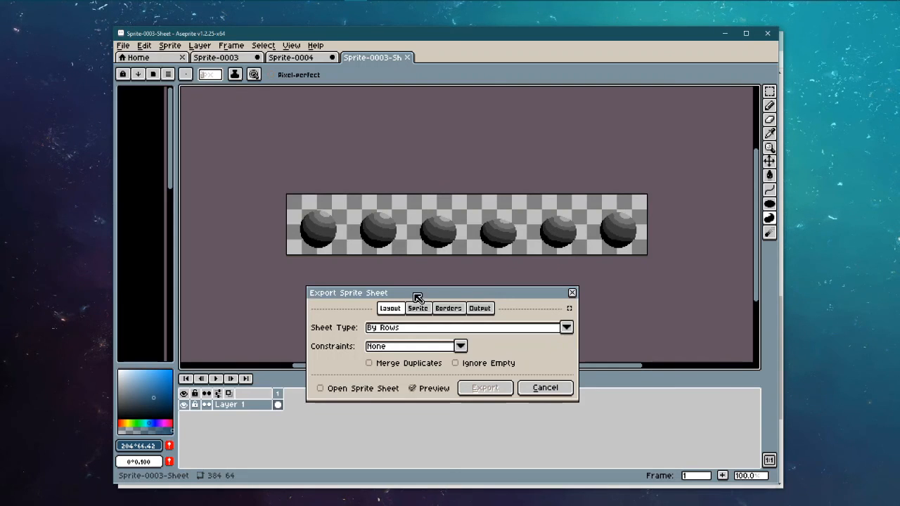
pyautogui.moveTo(416, 295); pyautogui.dragTo(401, 179)
pyautogui.click(403, 189)
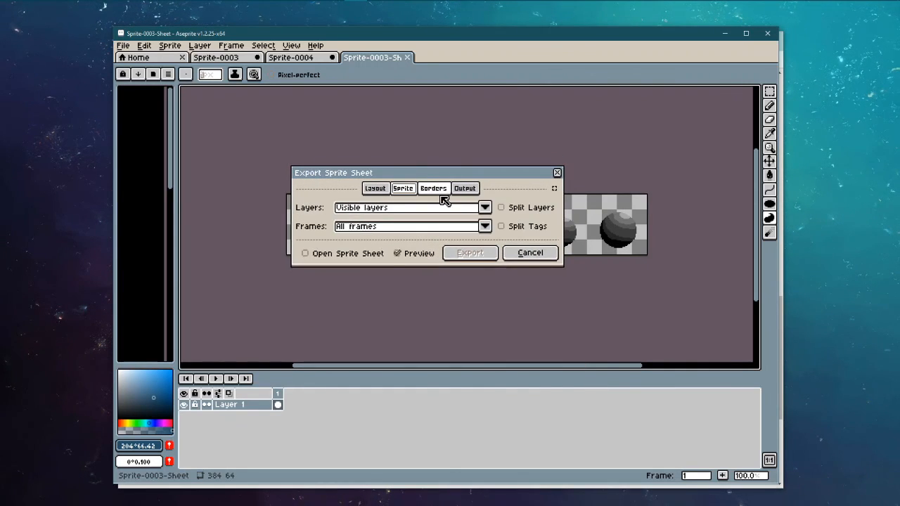
pyautogui.click(433, 189)
pyautogui.click(464, 188)
pyautogui.click(378, 193)
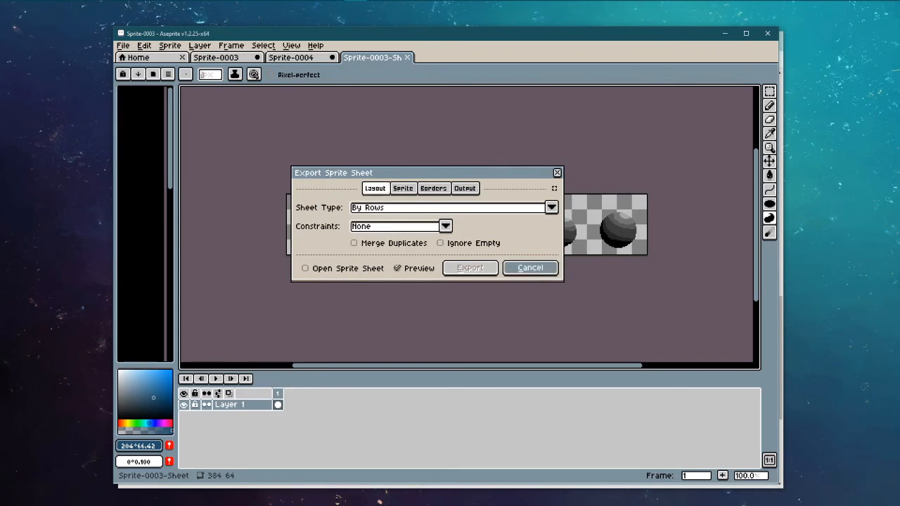
pyautogui.click(528, 269)
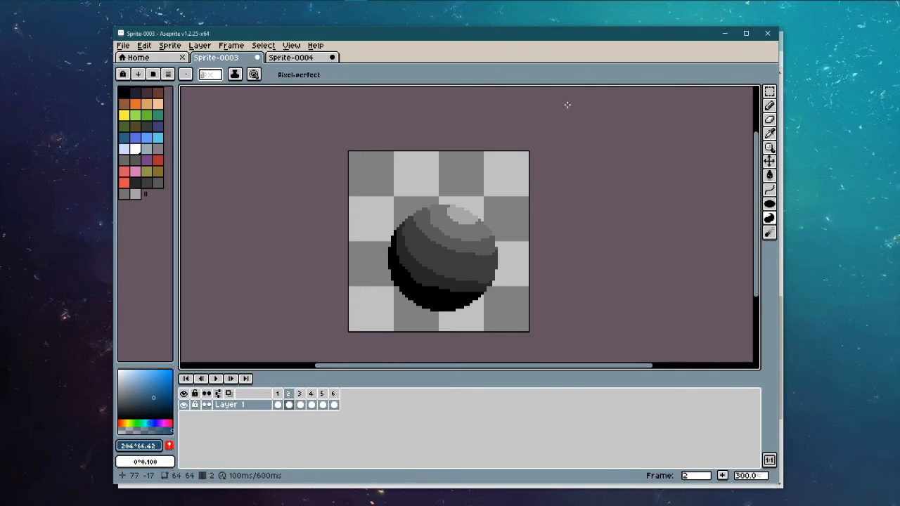
pyautogui.click(332, 10)
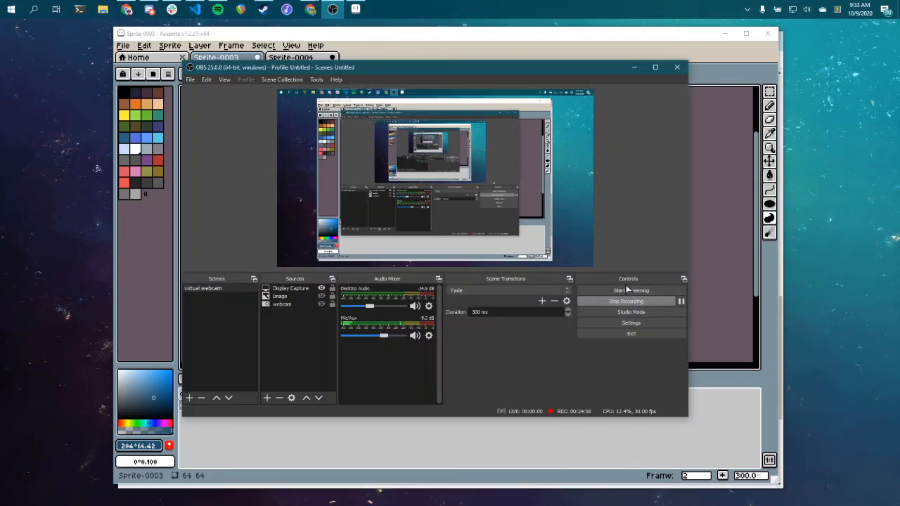